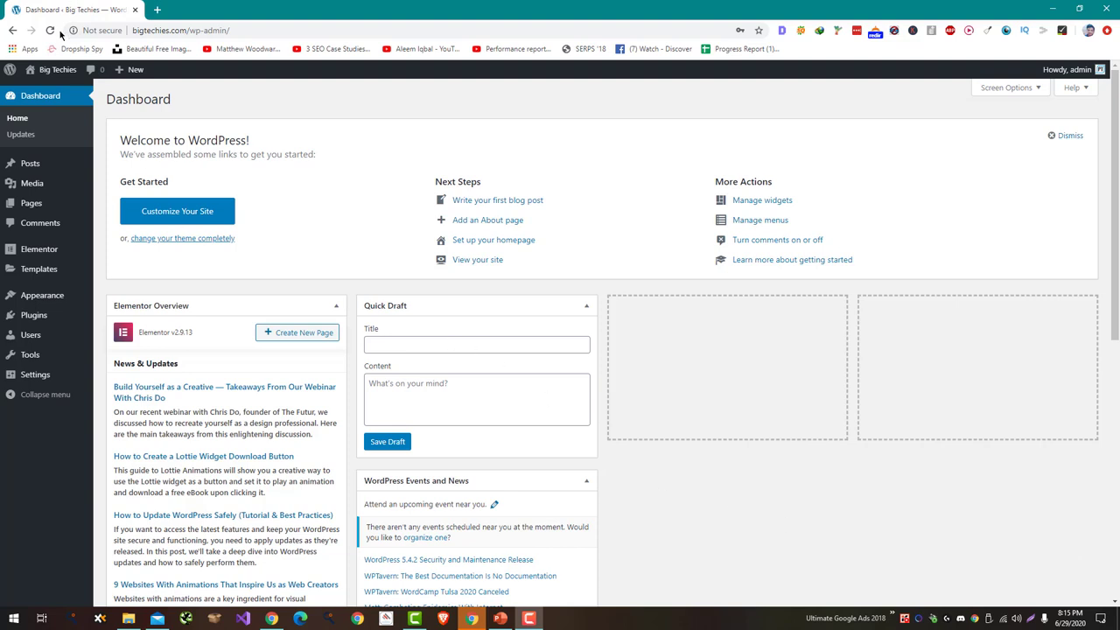
Permanently delete the "Hello world!" post from the posts trash.
mouse_move(62, 166)
click(103, 168)
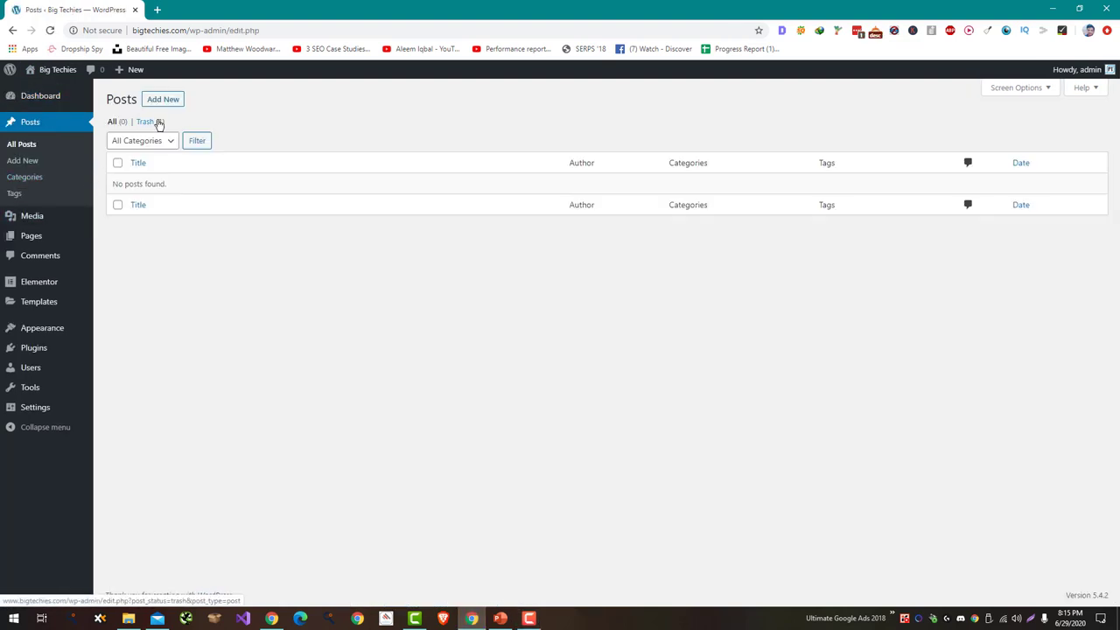
click(154, 125)
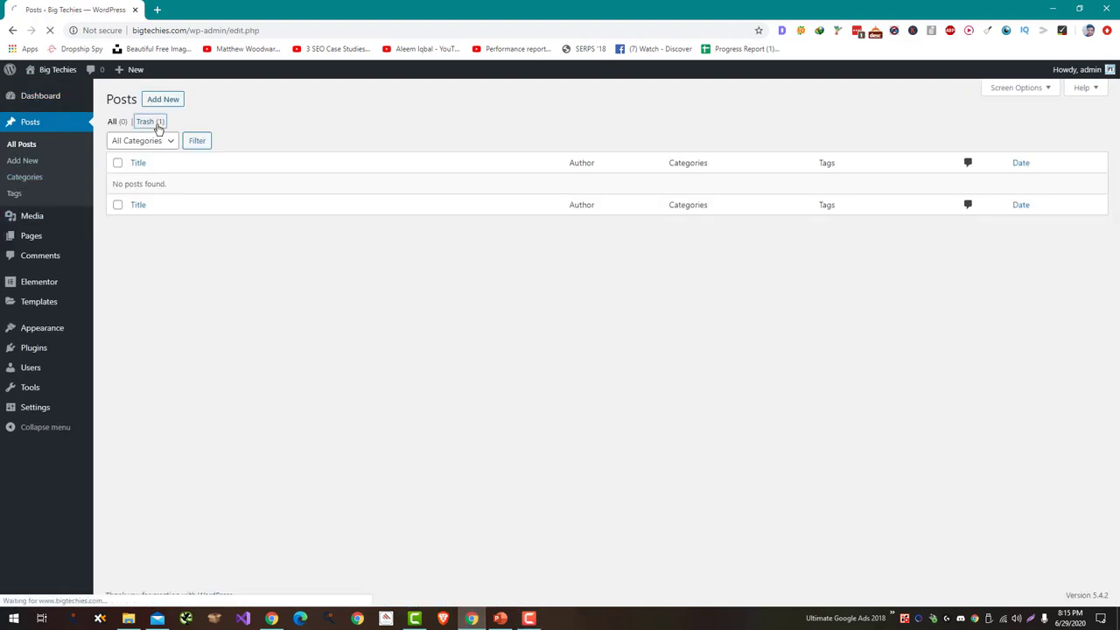
click(117, 166)
click(149, 140)
click(147, 178)
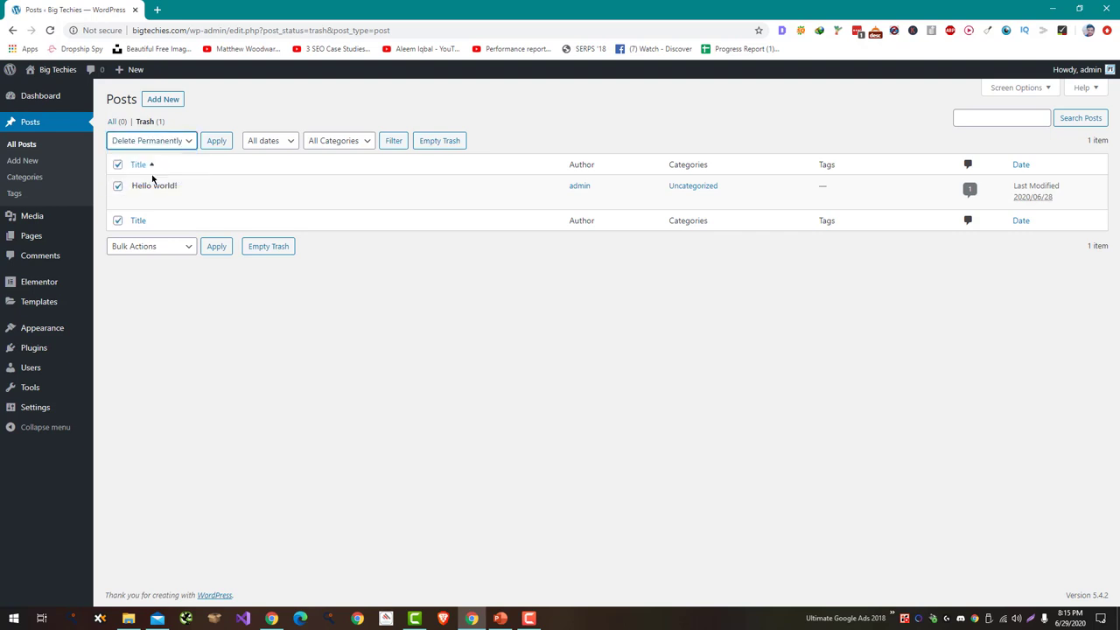
click(204, 145)
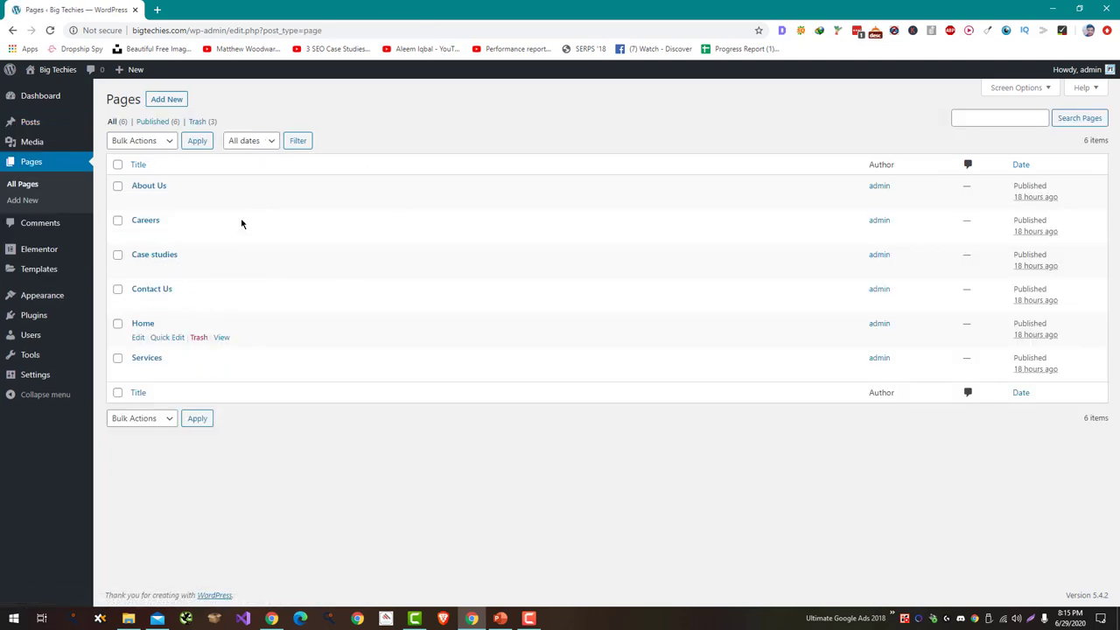
Permanently delete the trashed pages Elementor #8, Privacy Policy and Sample Page.
click(197, 122)
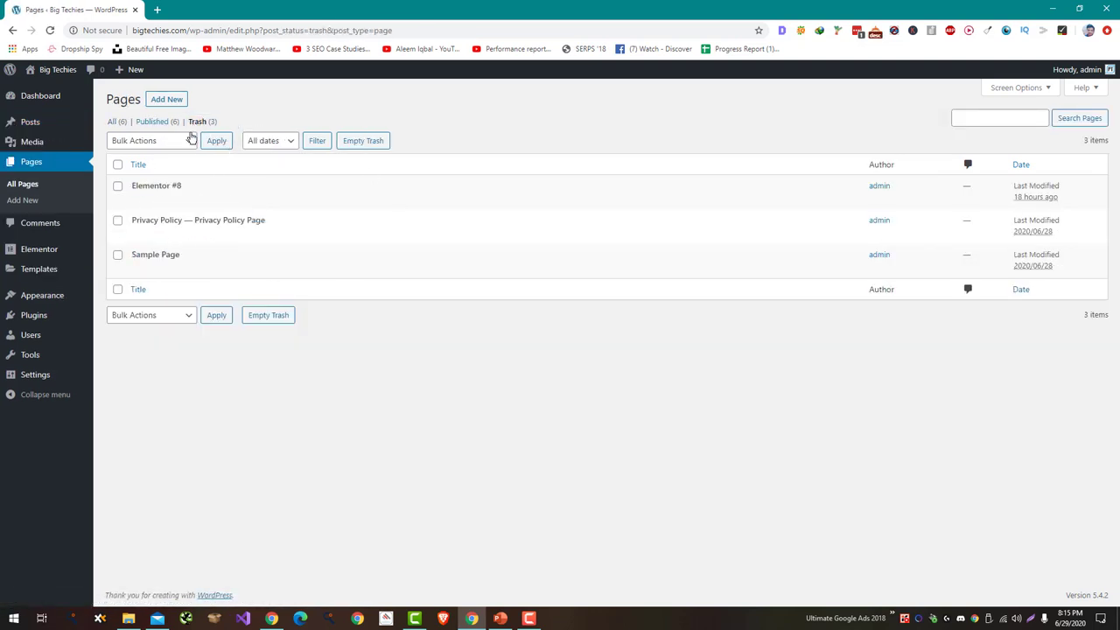
click(117, 255)
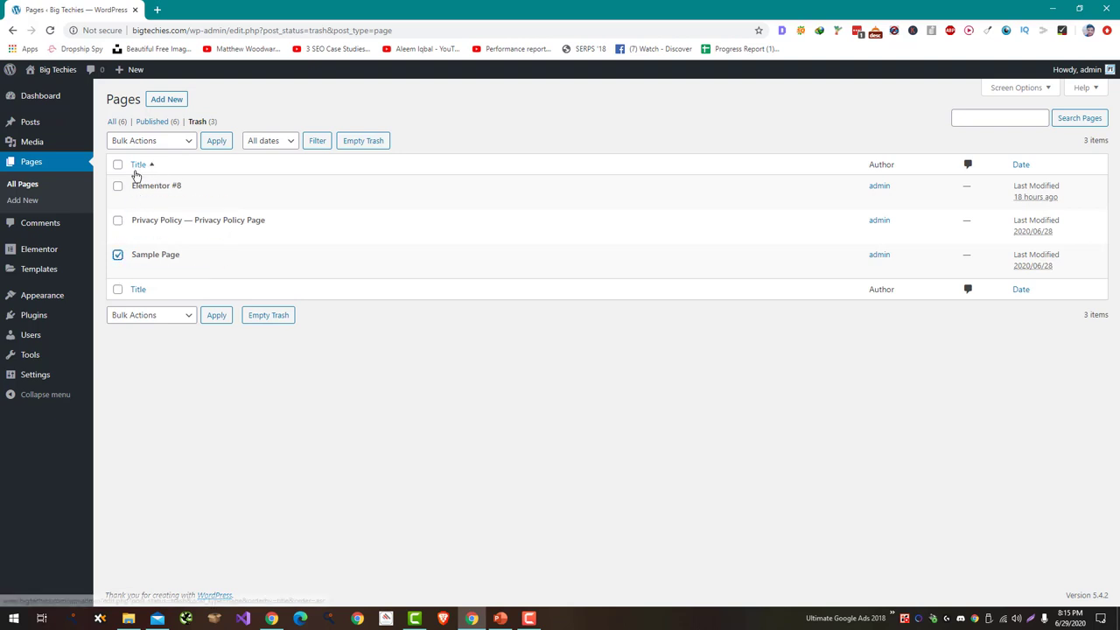
click(117, 185)
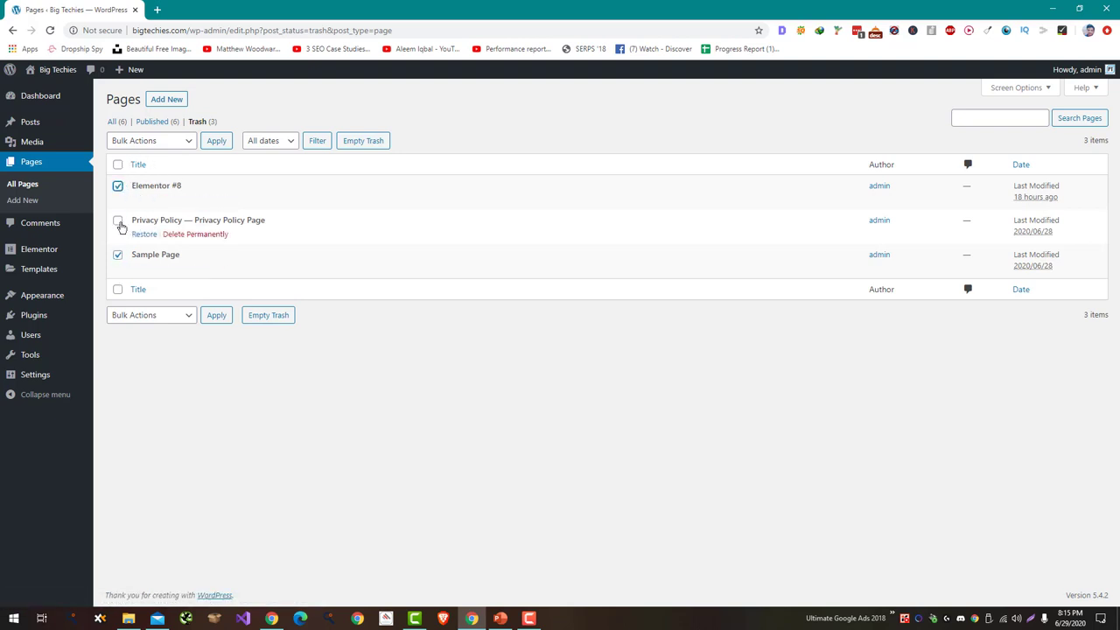
click(117, 220)
click(162, 141)
click(165, 180)
click(216, 141)
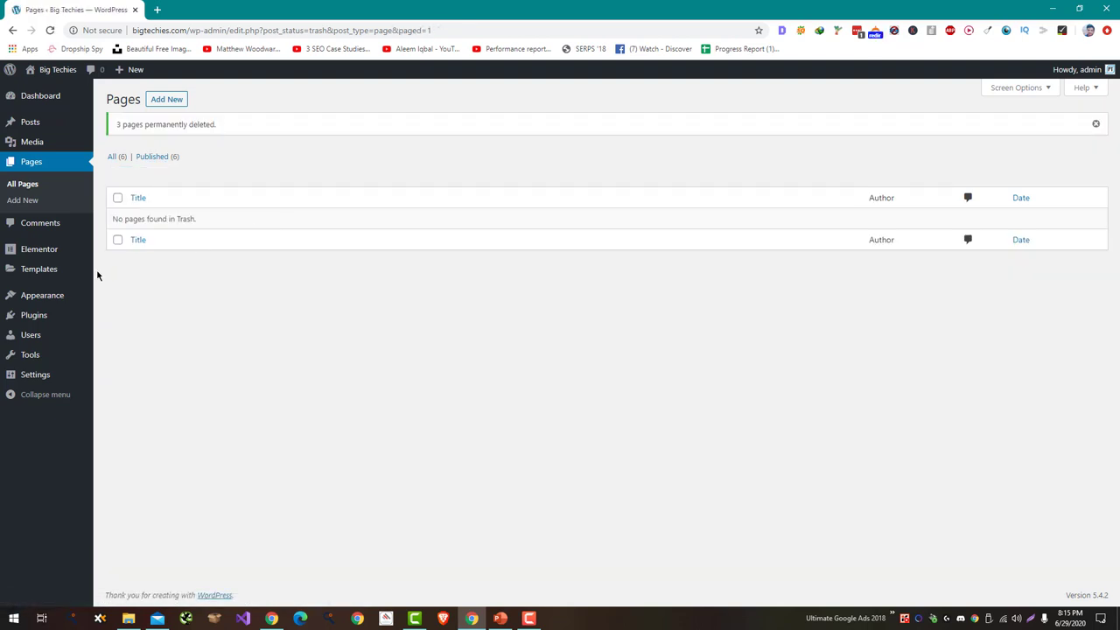
From the writing settings, open the Update Services Codex page and copy its full XML-RPC Ping Services URL list.
click(100, 392)
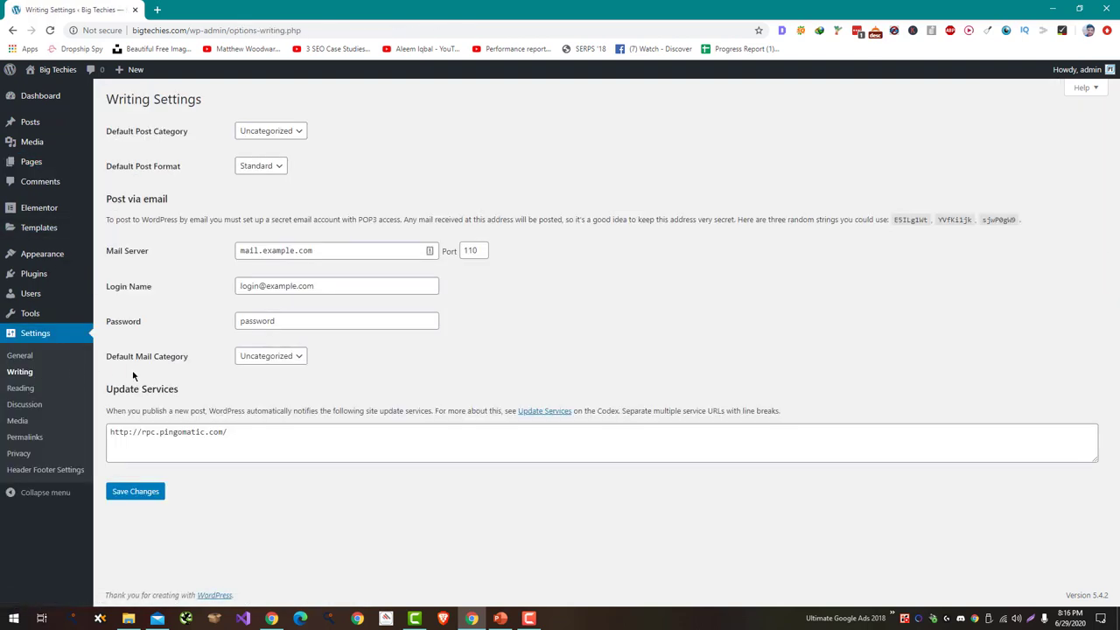
middle_click(556, 413)
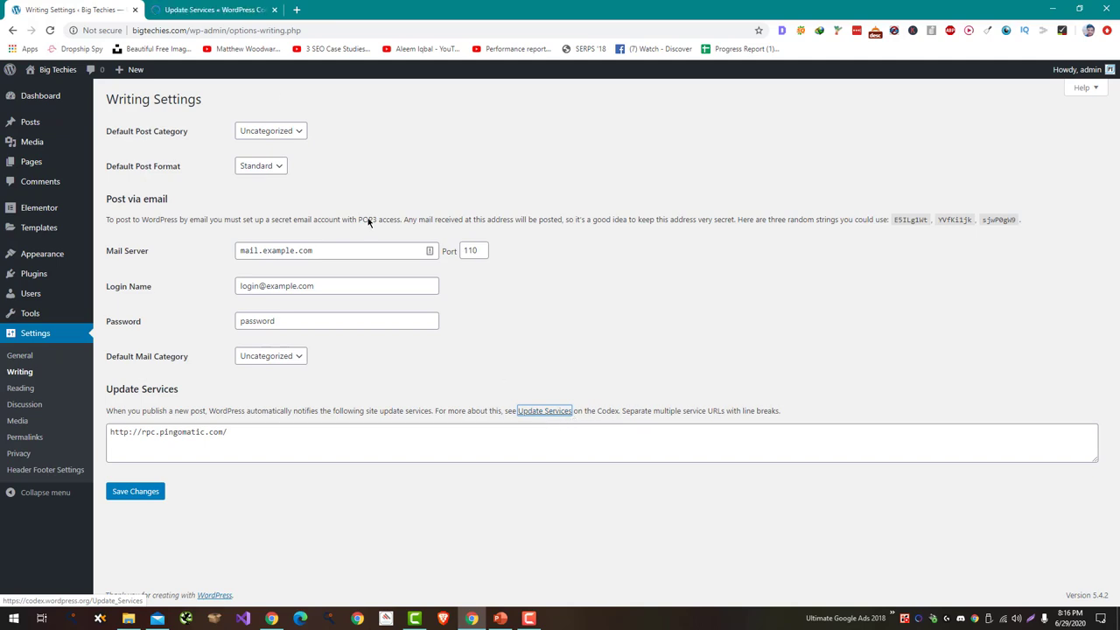
click(214, 10)
scroll(513, 132, down, 10)
scroll(442, 324, up, 1)
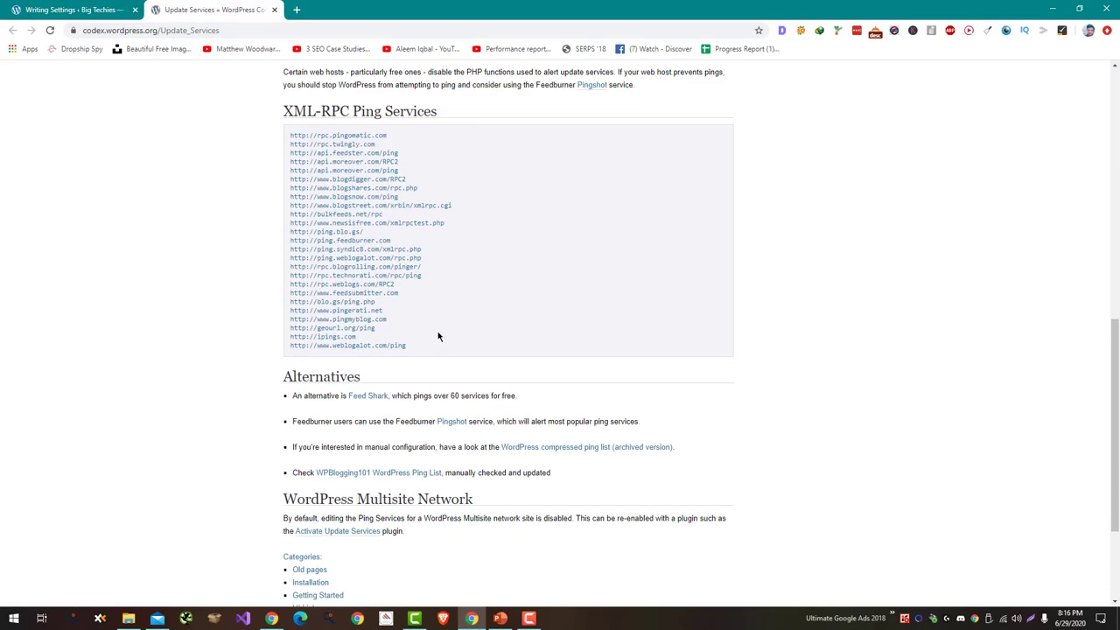
drag(407, 346, 291, 136)
key(ctrl+c)
Replace the site's Update Services entry in the writing settings with the copied ping URL list and save the changes.
key(ctrl+Page_Up)
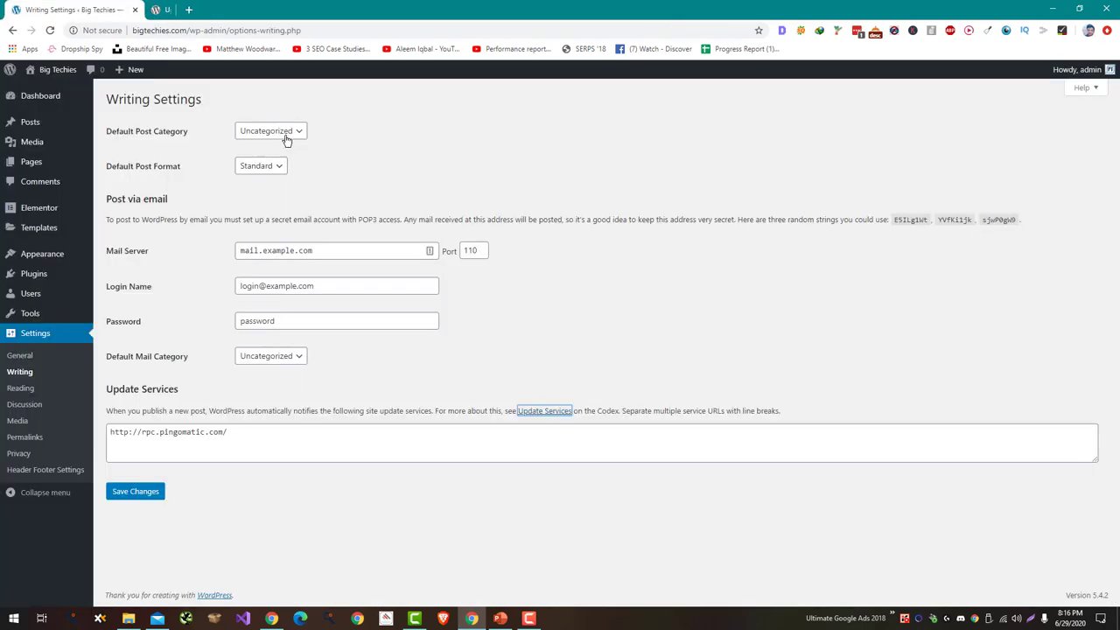
click(312, 440)
key(ctrl+a)
key(ctrl+v)
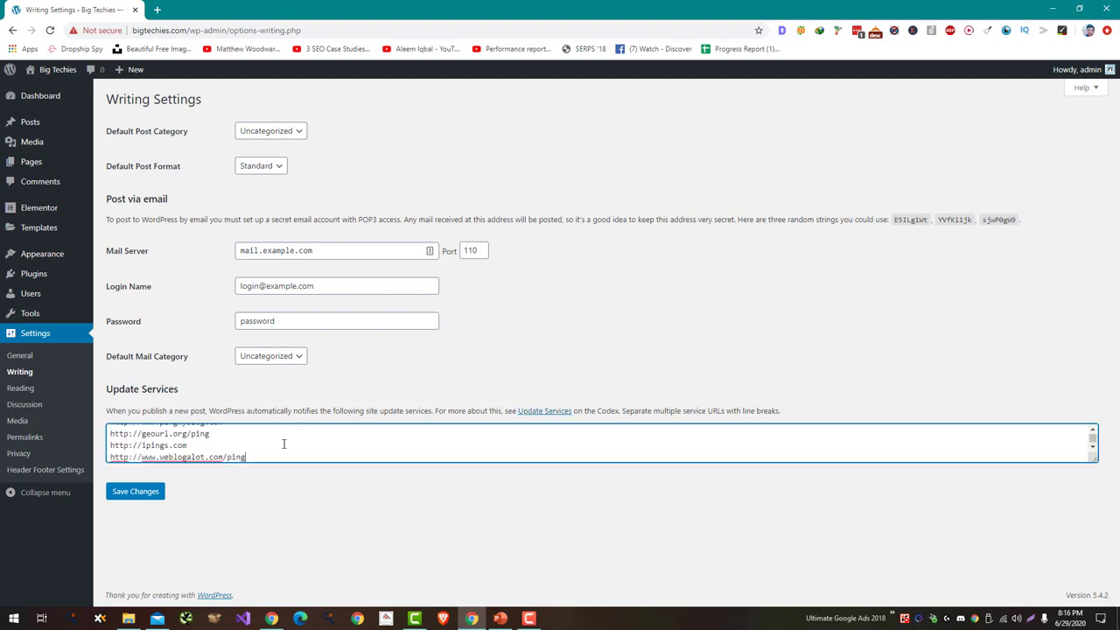
click(154, 496)
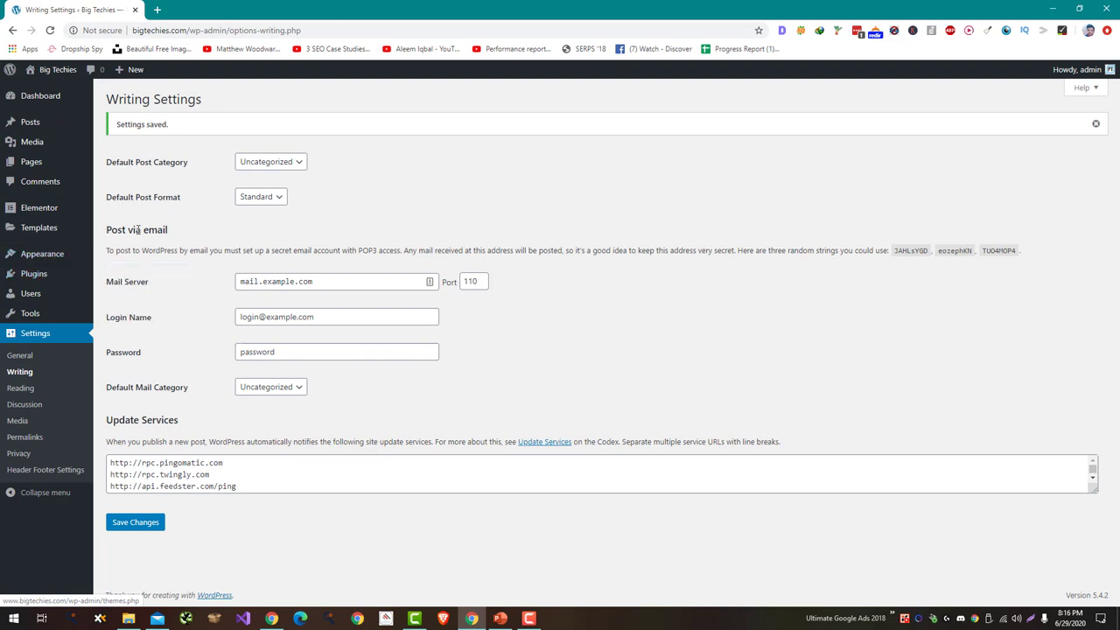
Find the Autoptimize plugin among the plugins available to add and install it.
mouse_move(86, 275)
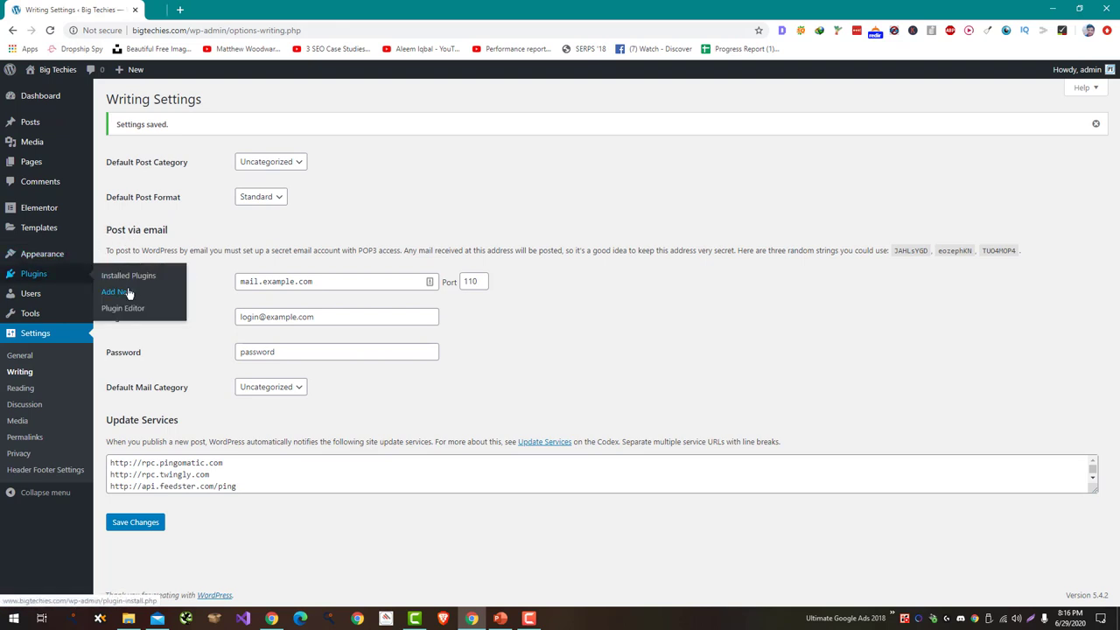
key(ctrl+Tab)
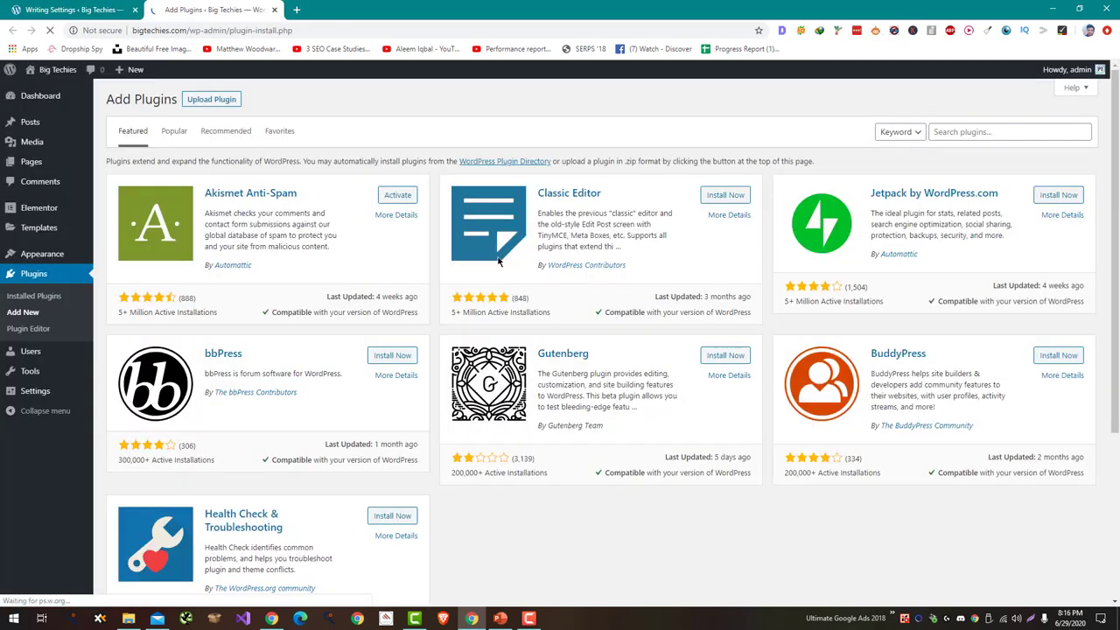
click(950, 132)
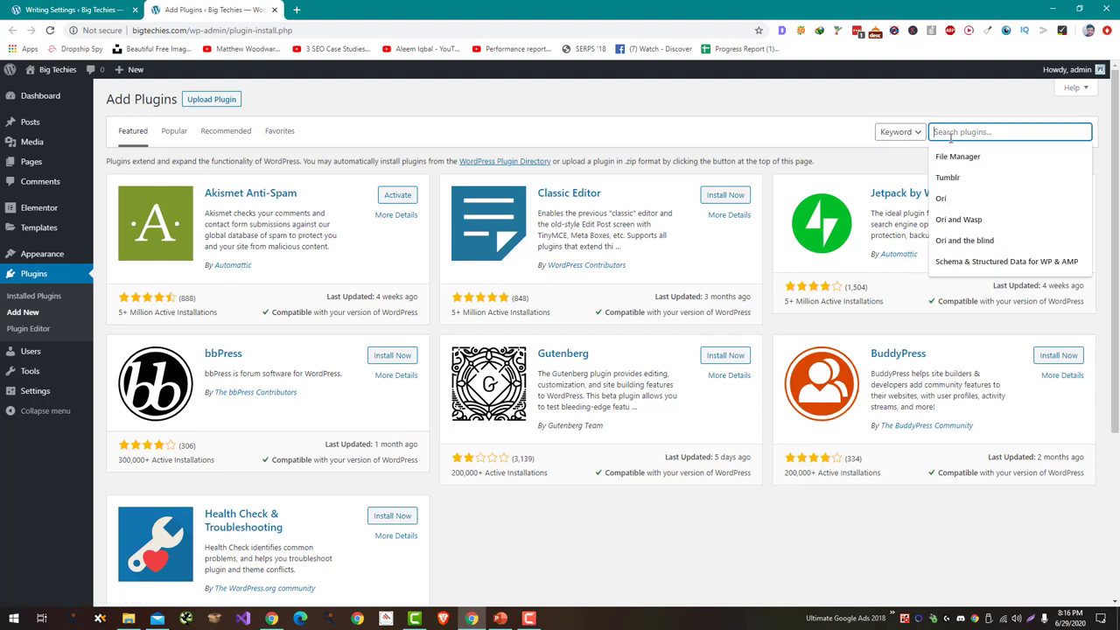
text(Autoptimize)
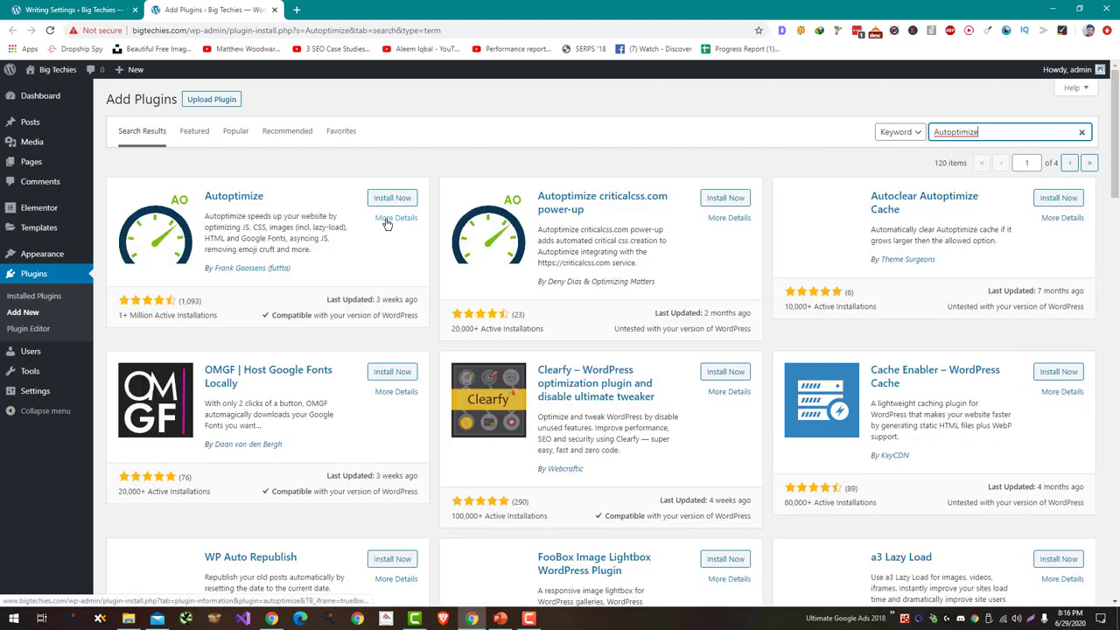
click(396, 197)
Search the plugin directory for "WP Fastest Cache" and install that plugin.
click(1012, 133)
key(ctrl+a)
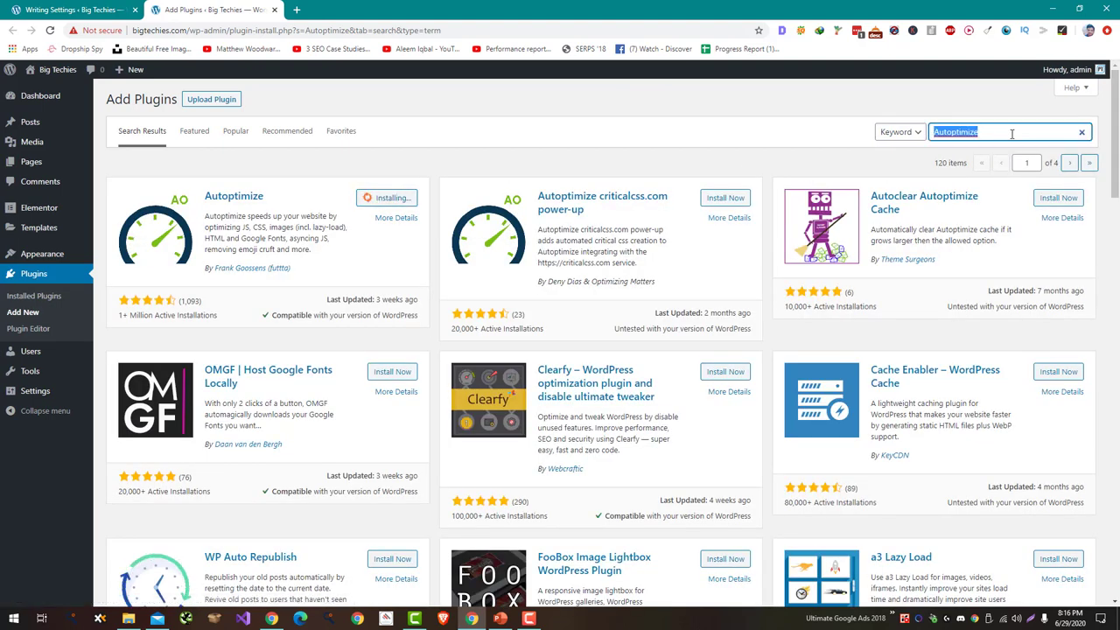
text(WP Fastest Cache)
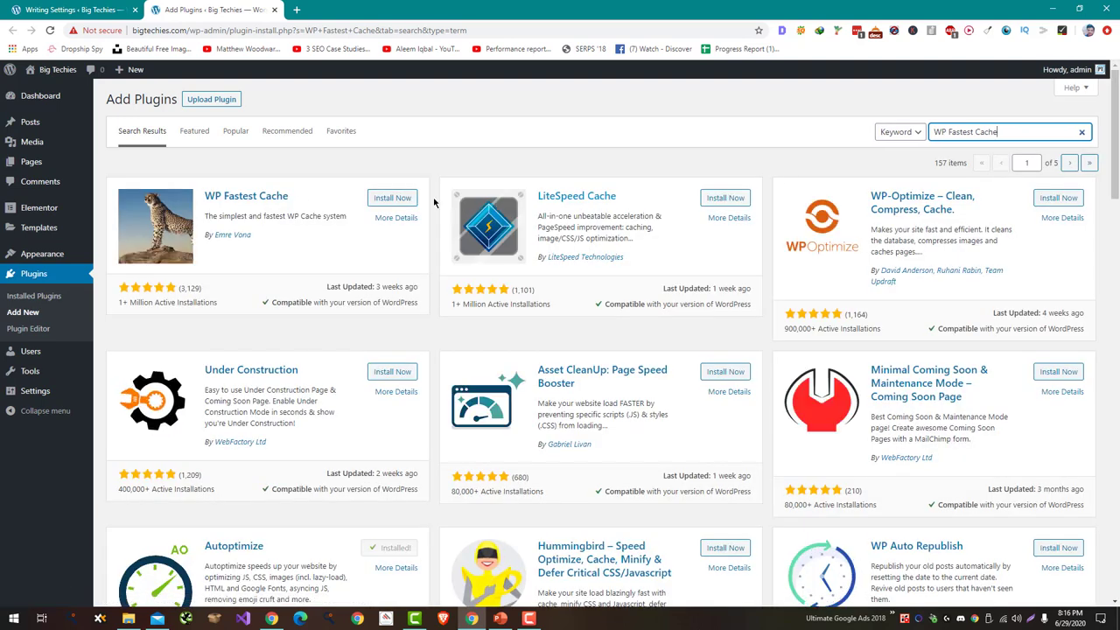
click(392, 198)
Search the plugin directory for "EWWW Image Optimizer" and install that plugin.
triple_click(986, 131)
text(E)
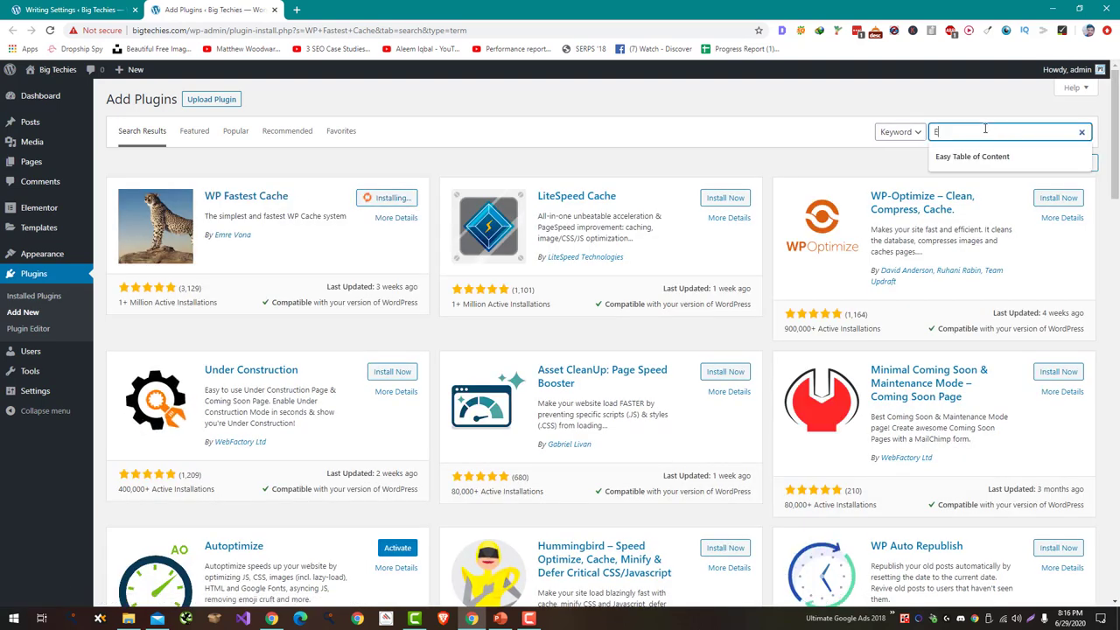
text(WWW Image-Optimiz)
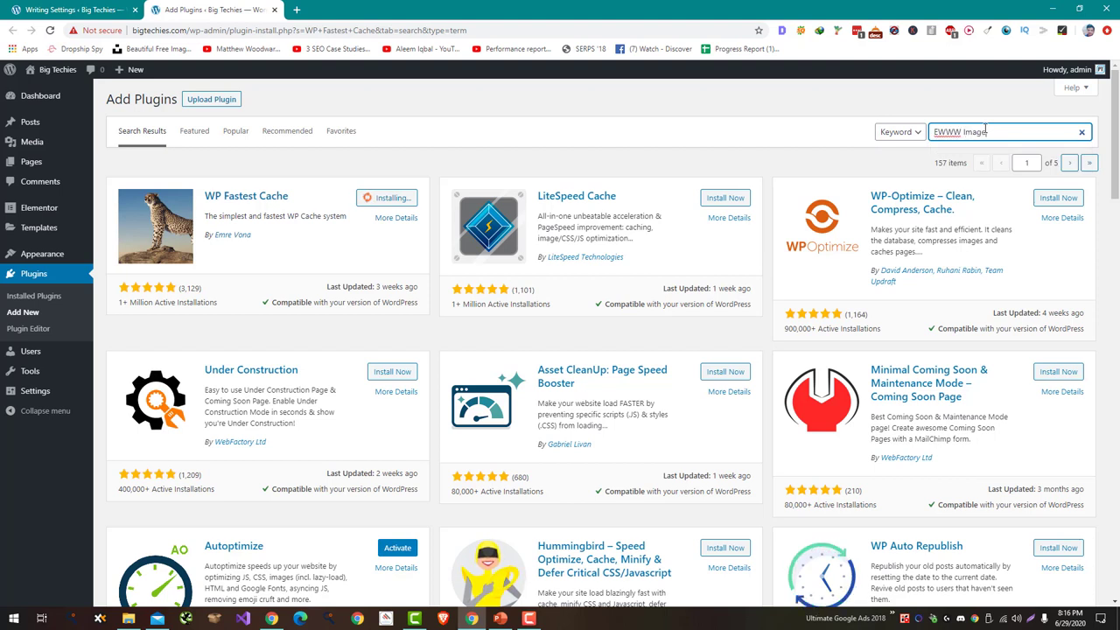
text(er)
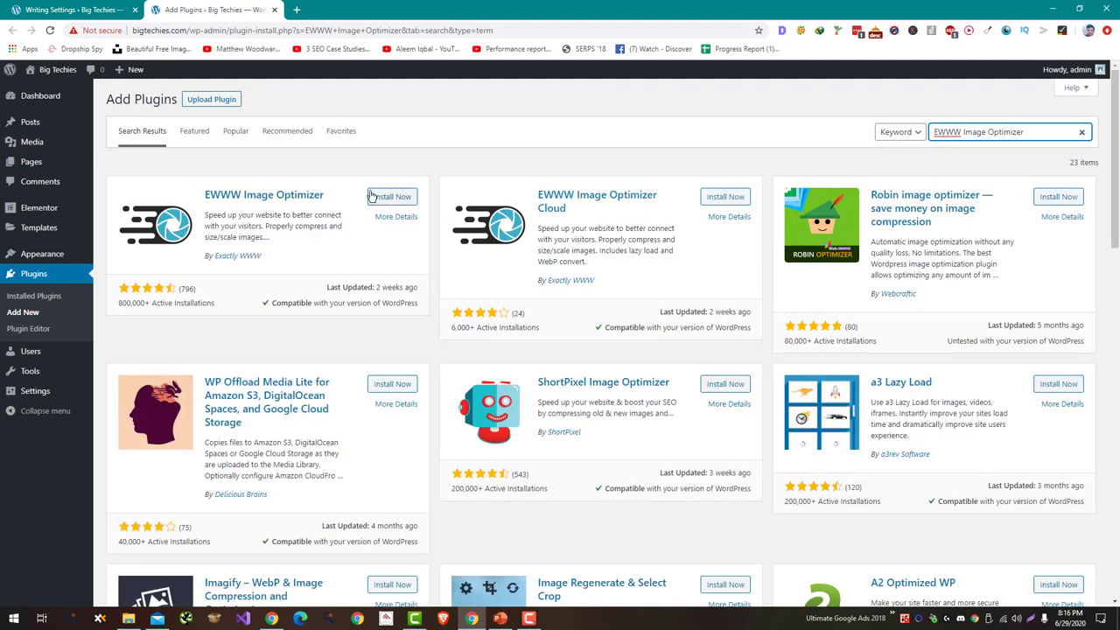
click(394, 196)
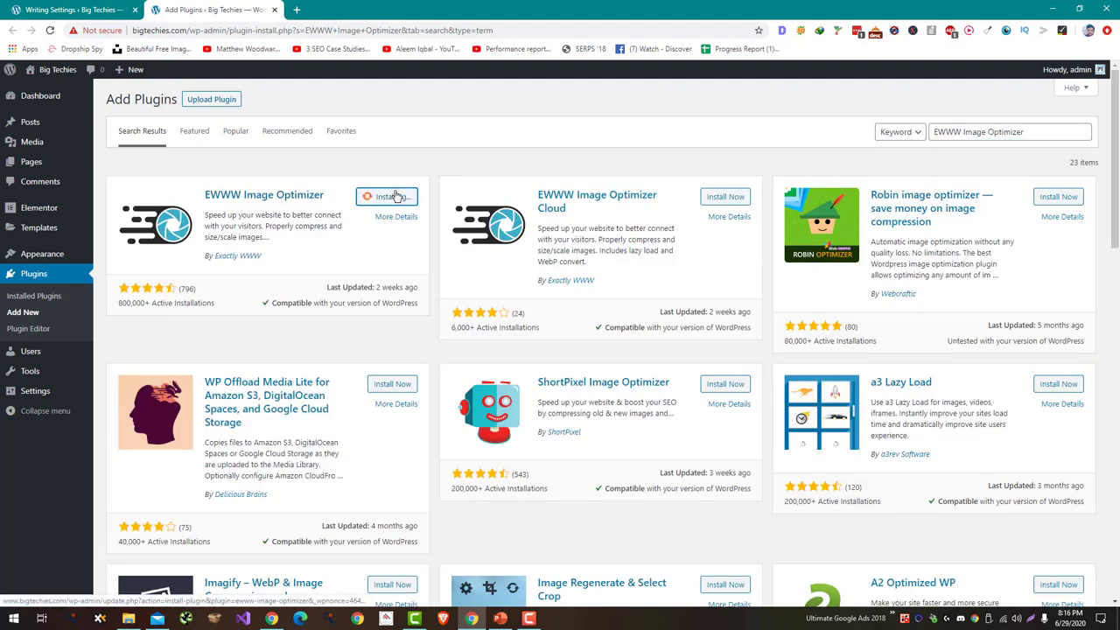
Search the plugin directory for "Updraft" and try to install the UpdraftPlus WordPress Backup Plugin.
triple_click(995, 132)
text(Updraft)
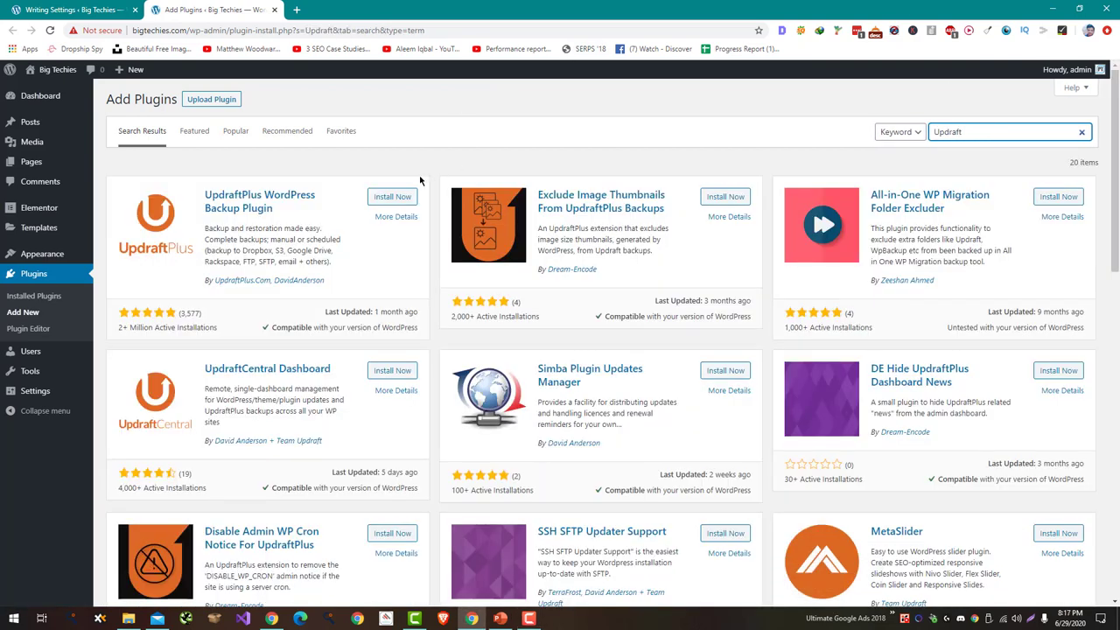
click(399, 196)
Search the plugin directory for "Yoast", install Yoast SEO and activate it, agreeing to leave the page.
double_click(1008, 131)
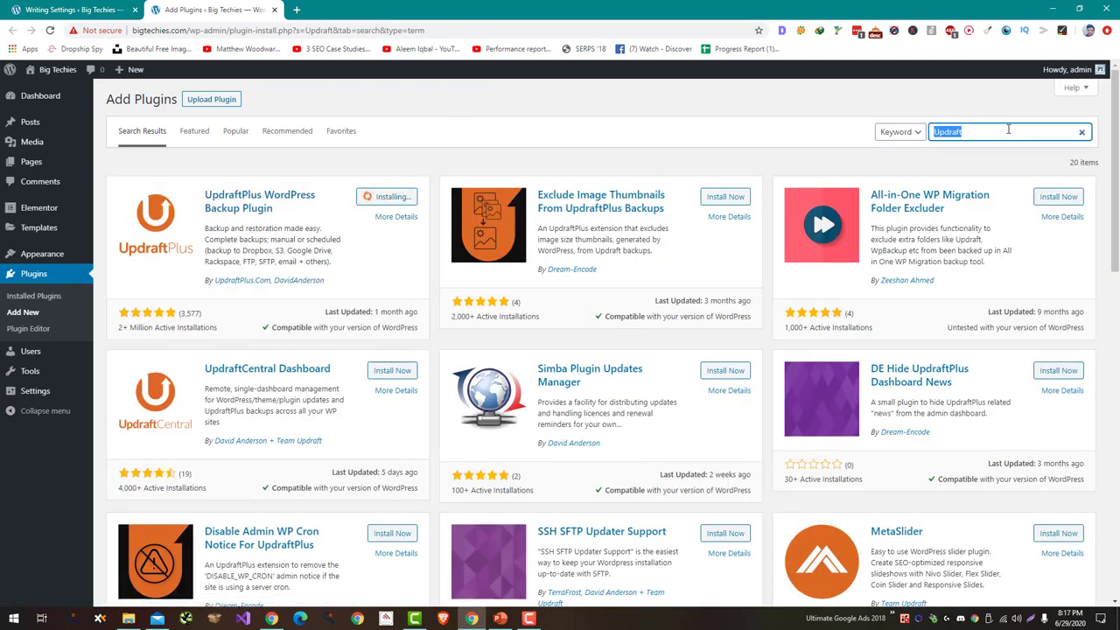
text(Yoast)
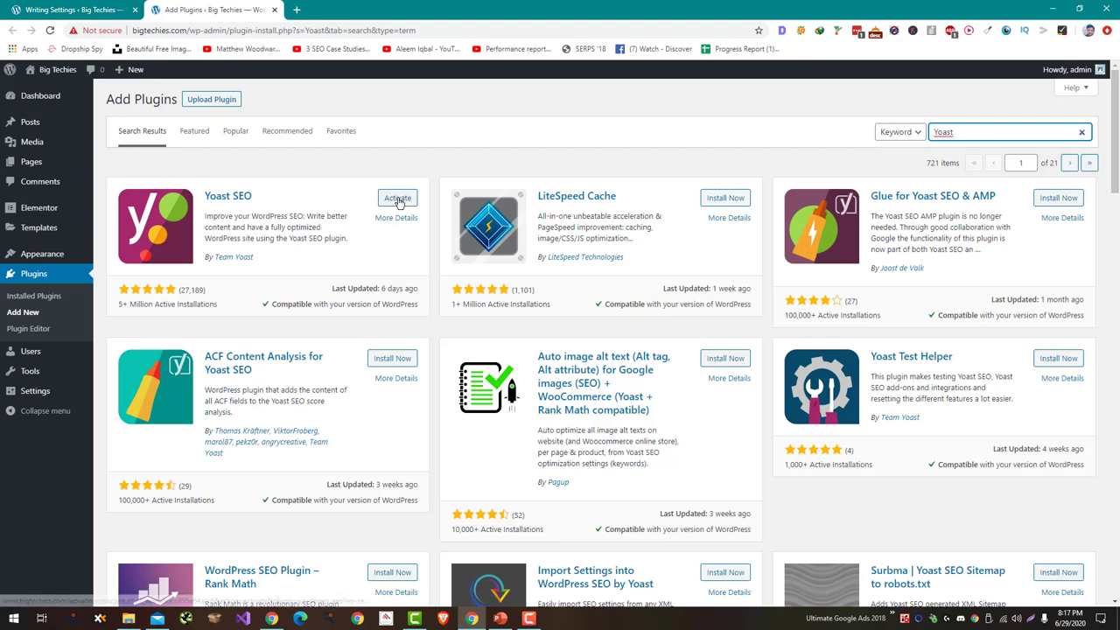
click(398, 199)
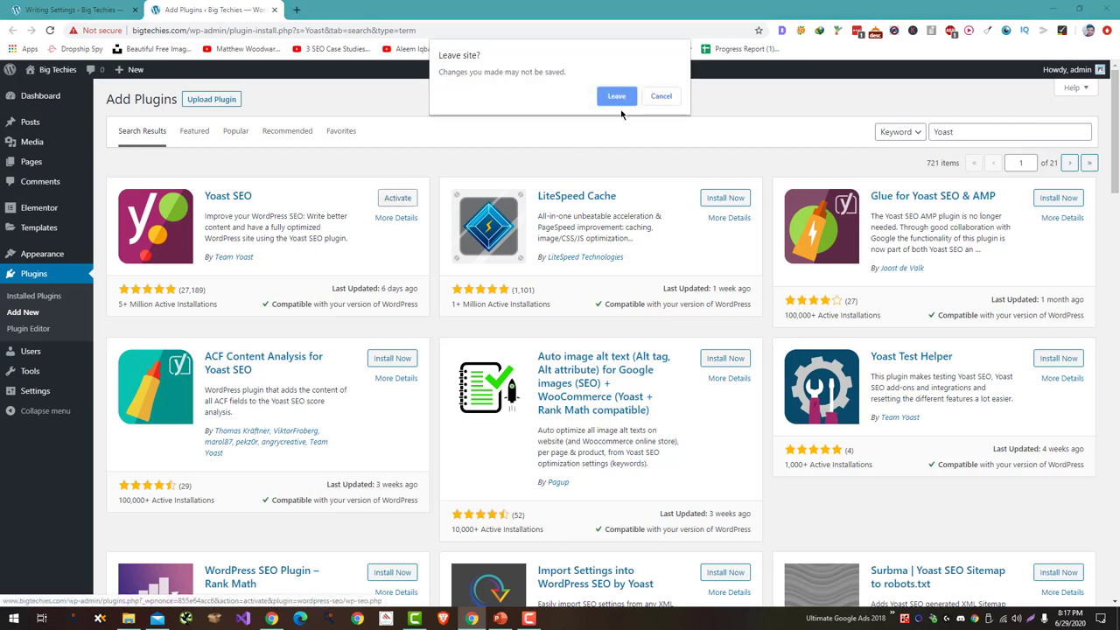
click(617, 96)
Delete the Hello Dolly and Akismet Anti-Spam plugins from the site's installed plugins.
click(74, 10)
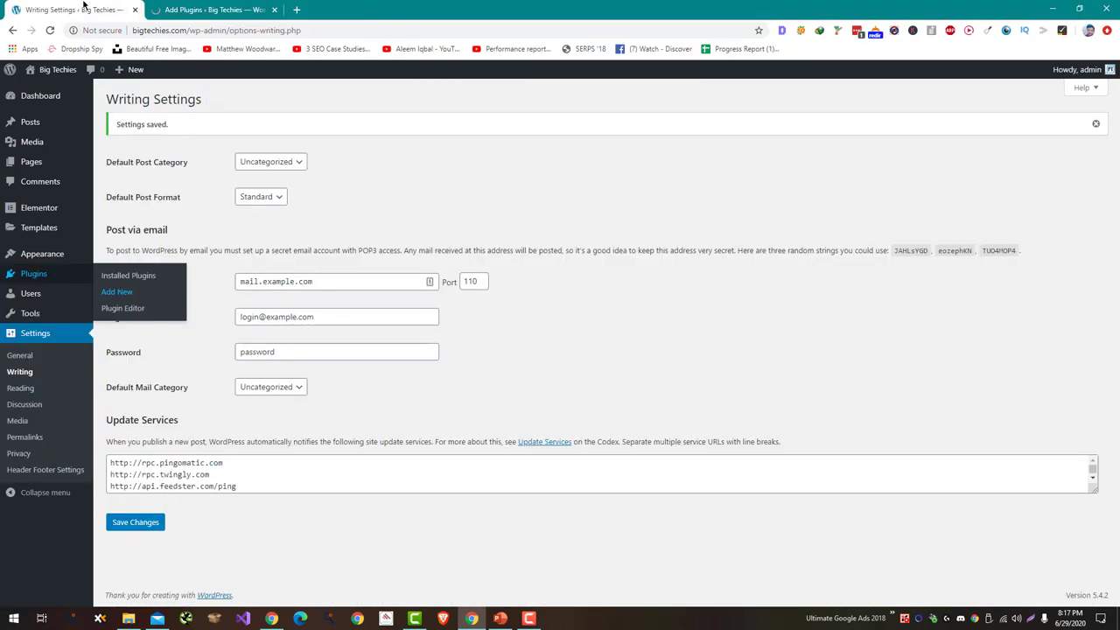
click(116, 291)
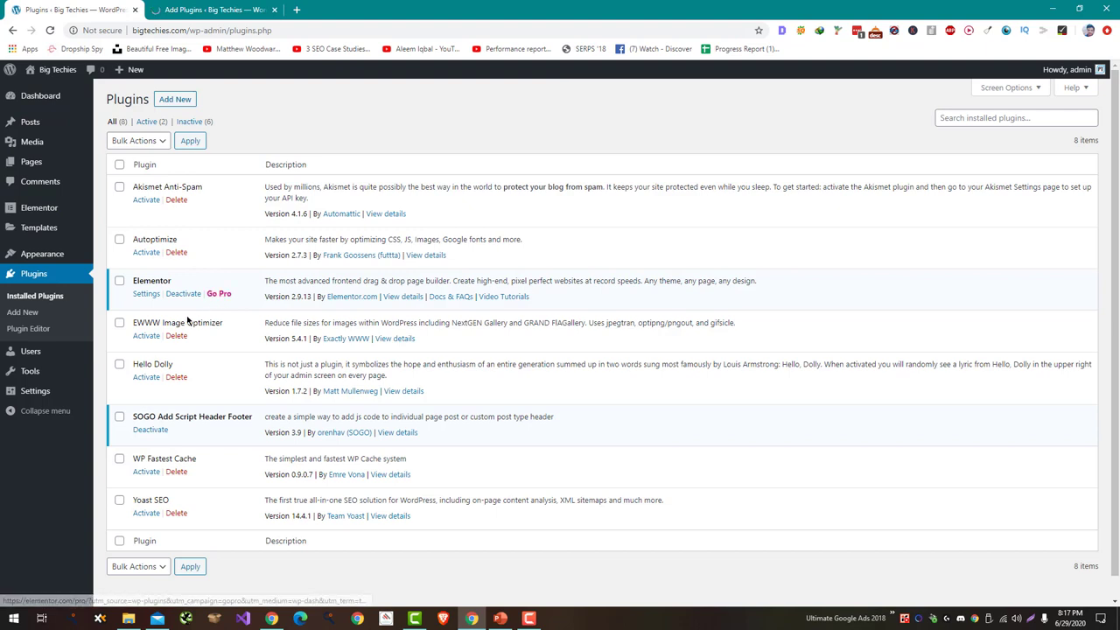
click(175, 379)
click(615, 97)
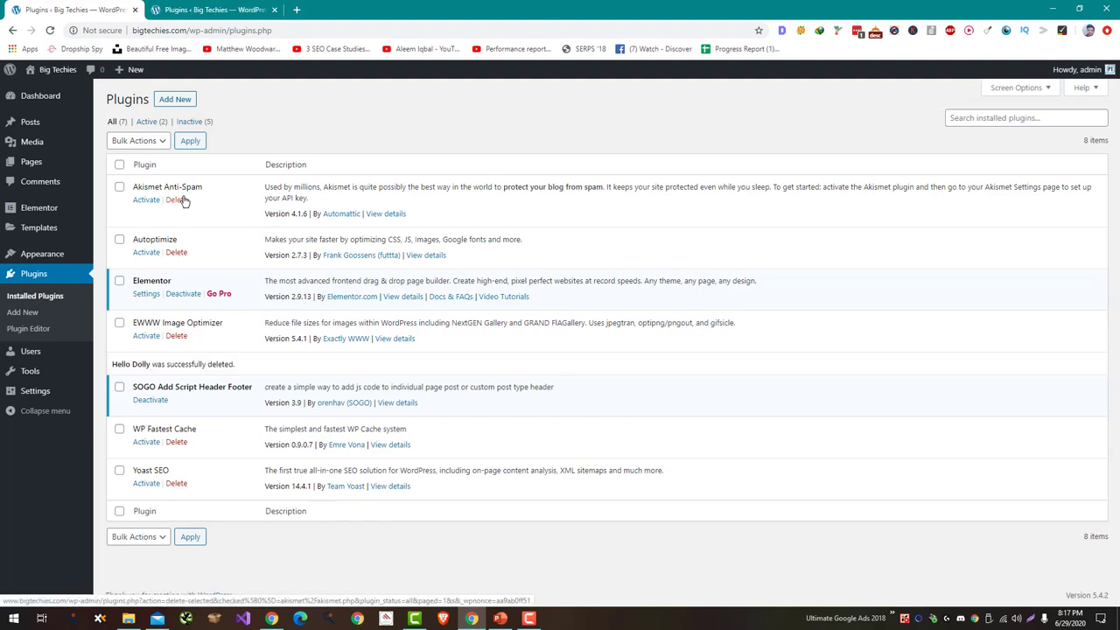
click(177, 200)
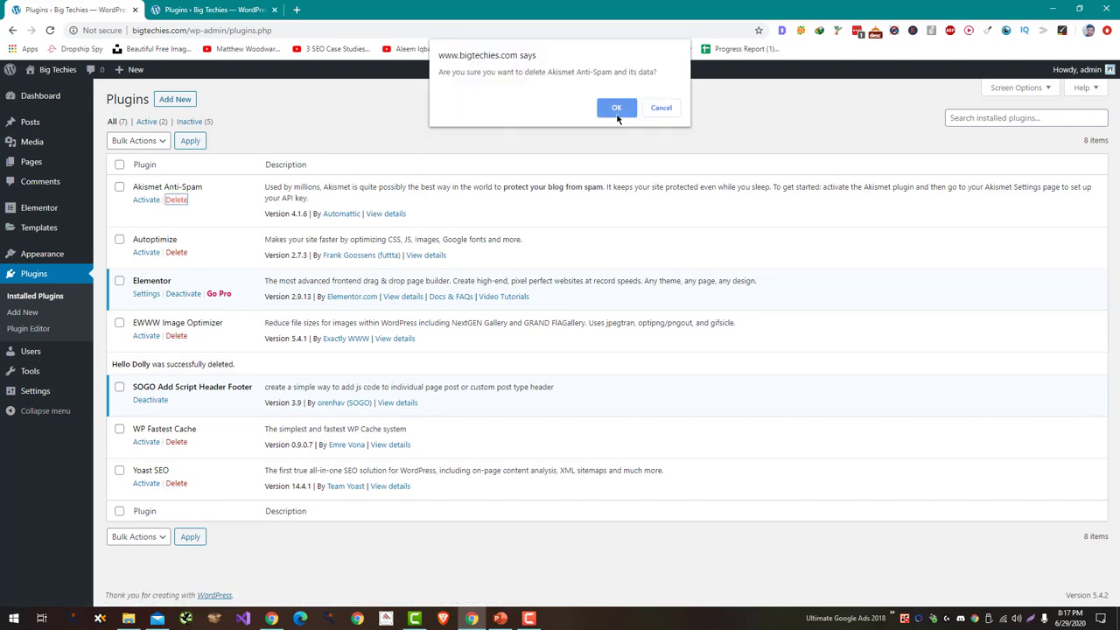
click(616, 108)
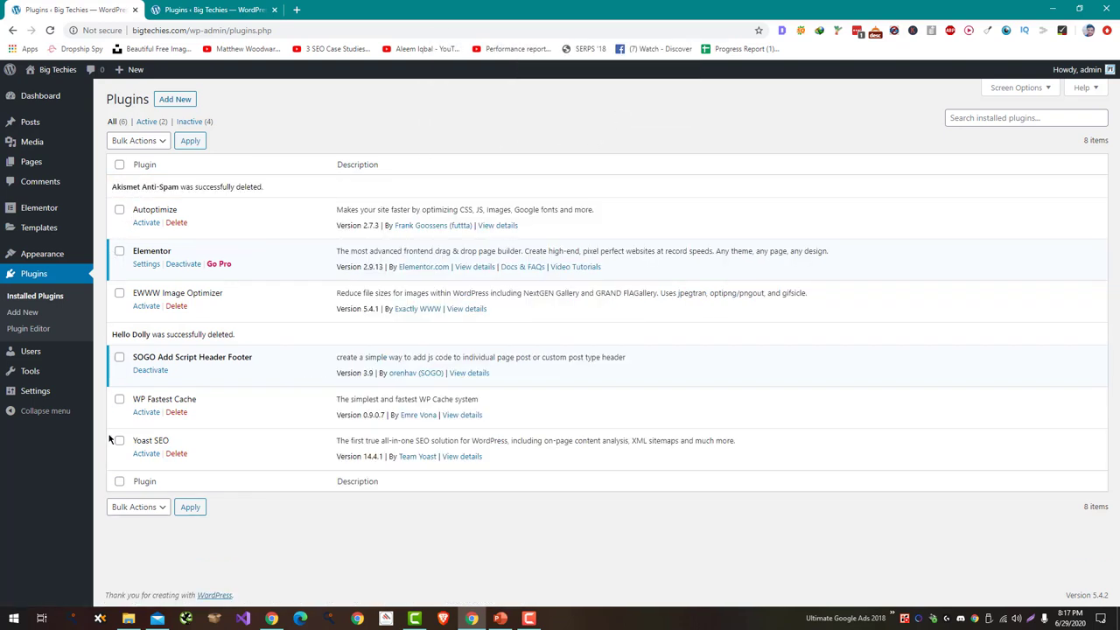
Bulk-activate the Yoast SEO, WP Fastest Cache, EWWW Image Optimizer and Autoptimize plugins.
click(119, 441)
click(119, 400)
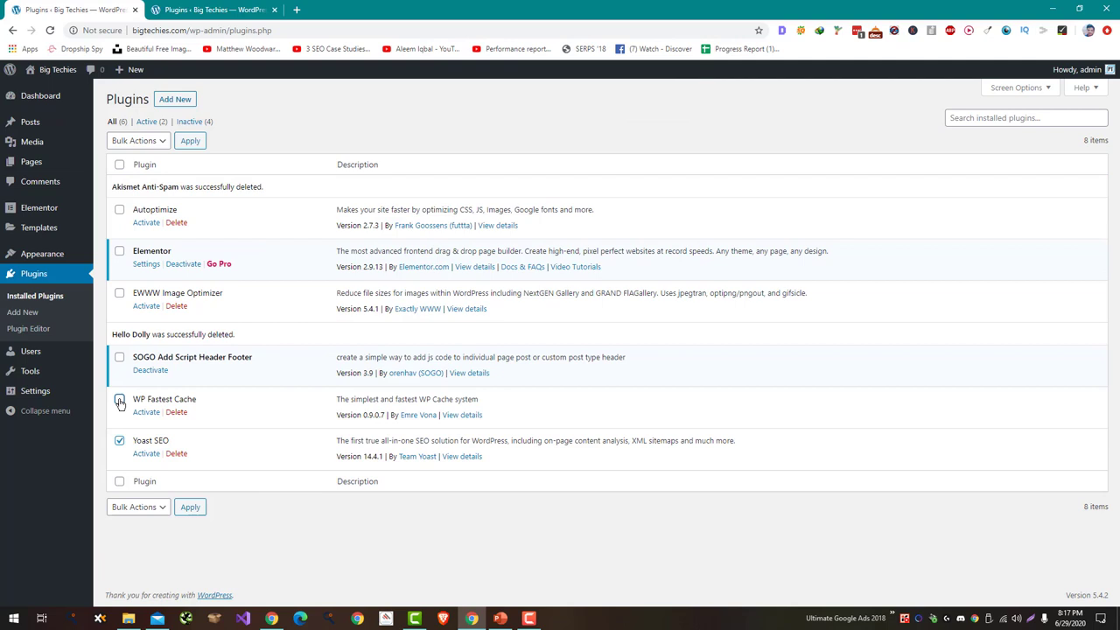
click(119, 293)
click(119, 210)
click(137, 140)
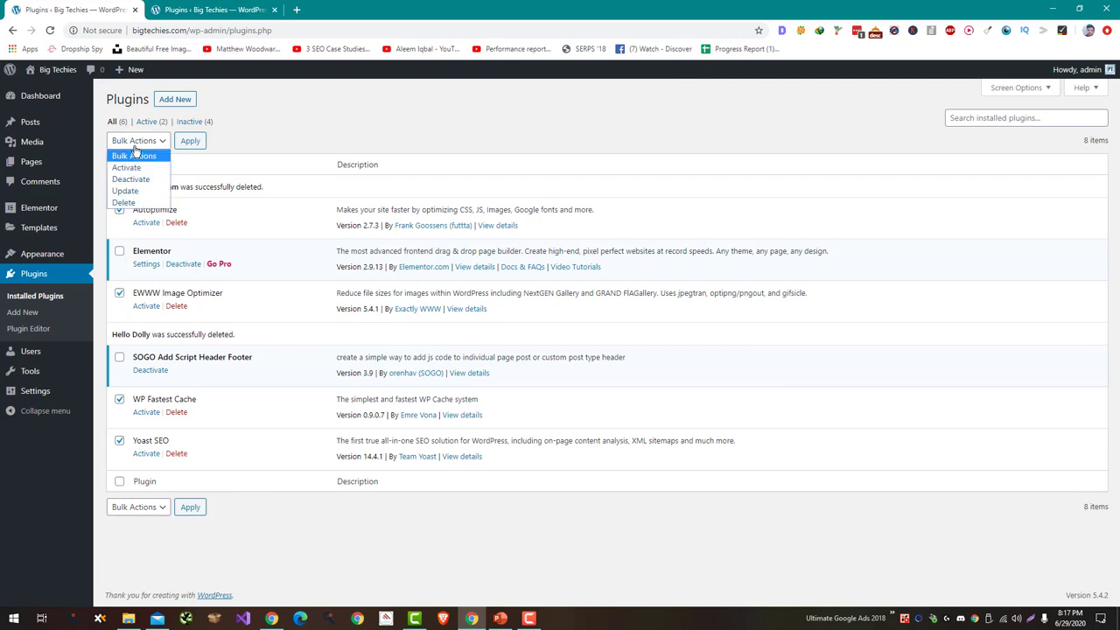
click(127, 167)
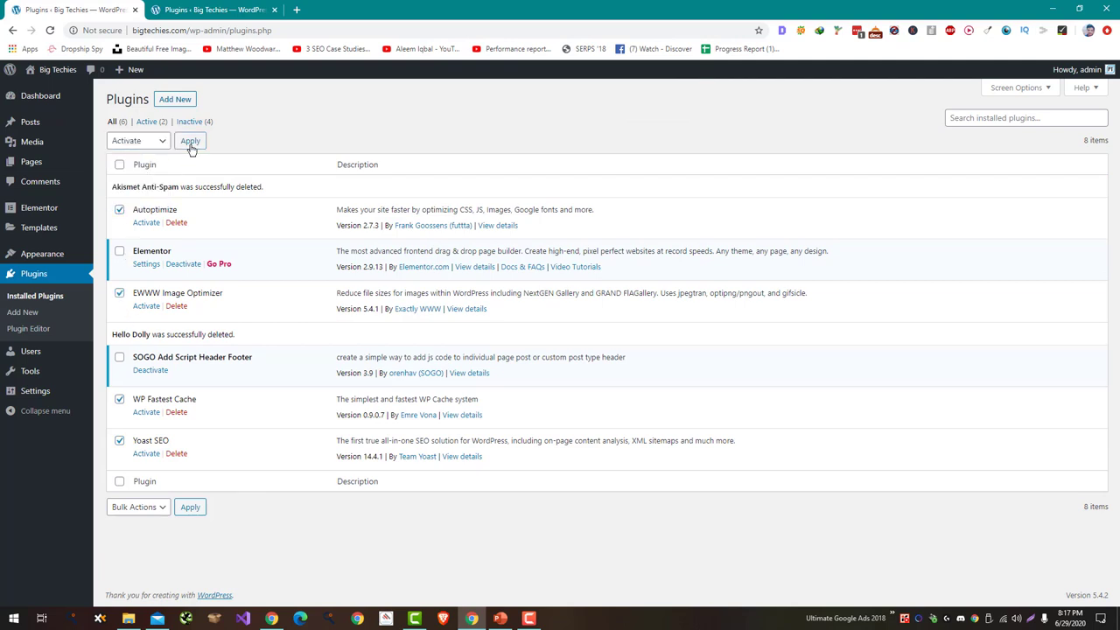
click(190, 141)
Search the plugin directory for "AMP" and install AMP for WP – Accelerated Mobile Pages and Schema & Structured Data for WP & AMP.
click(225, 7)
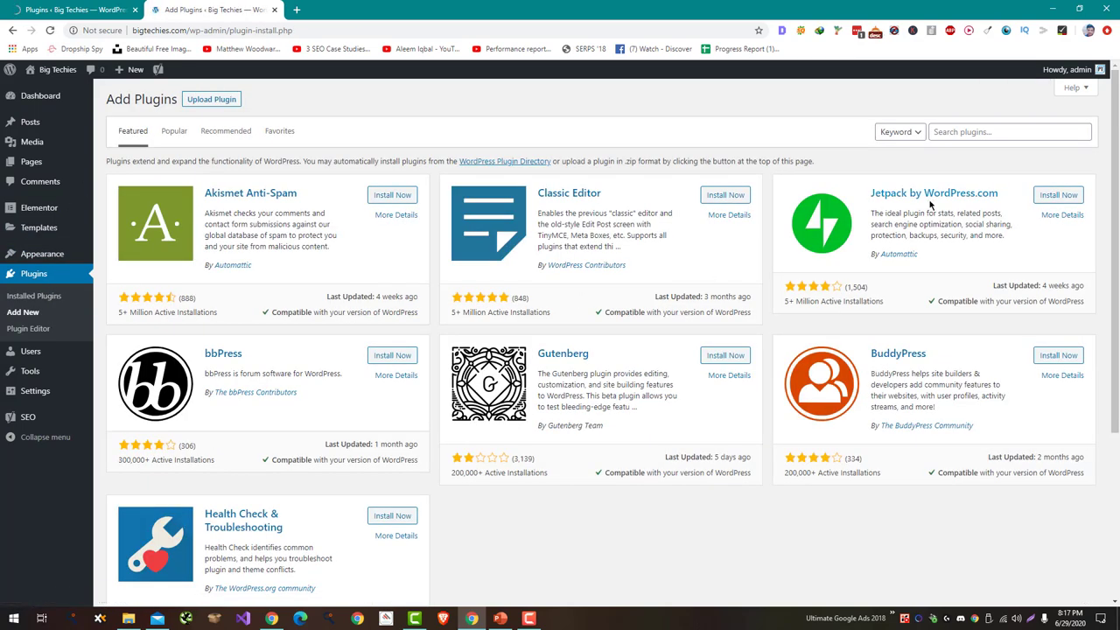
click(973, 133)
text(AMP)
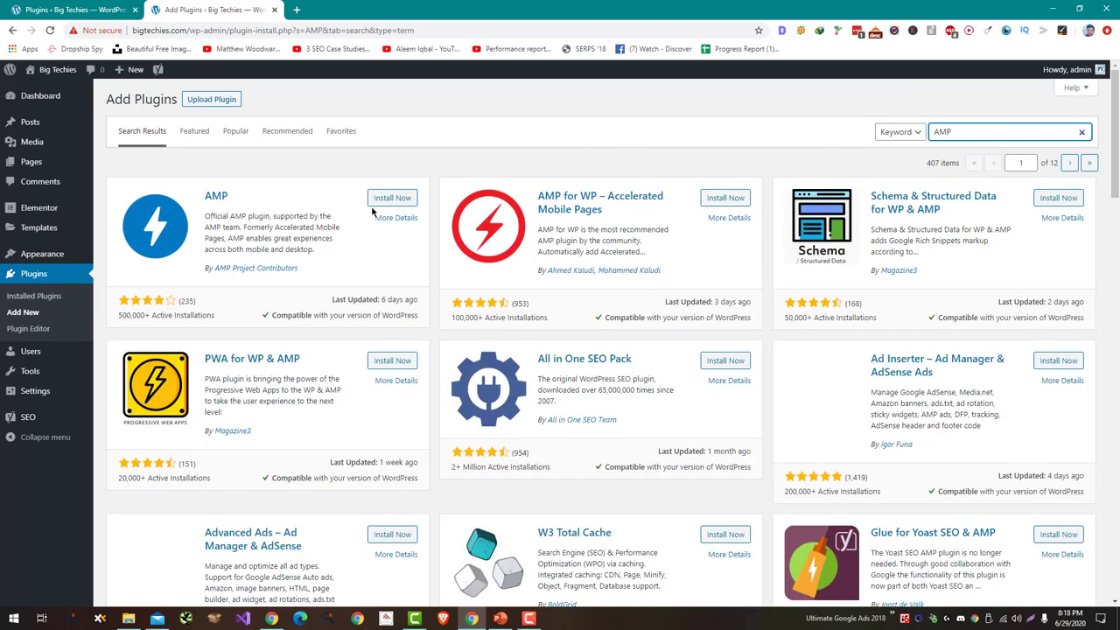
click(725, 198)
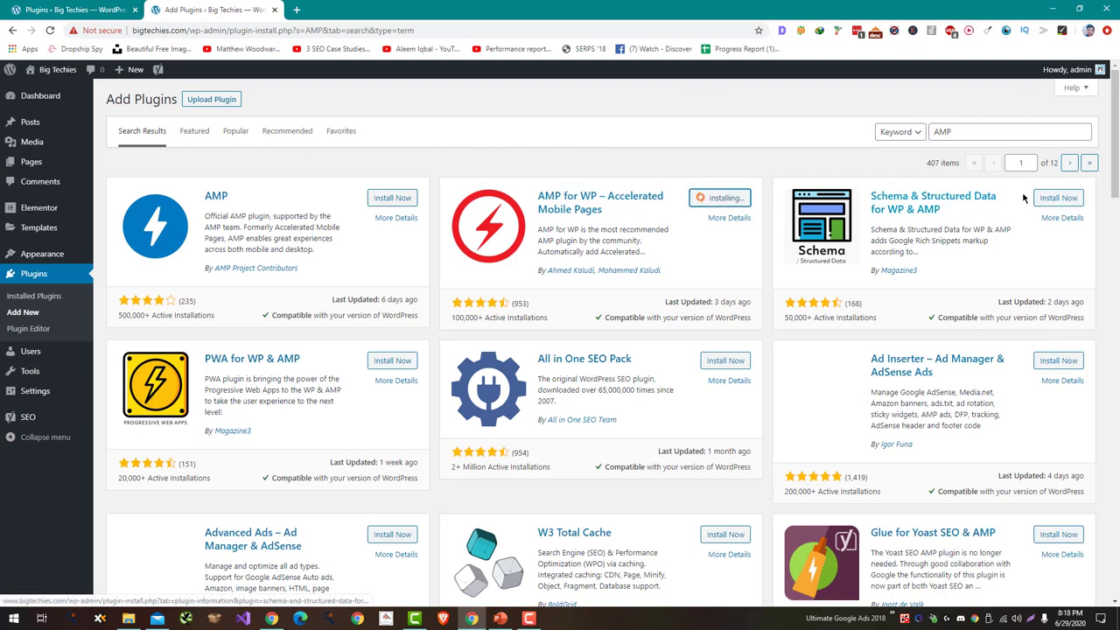
click(1049, 199)
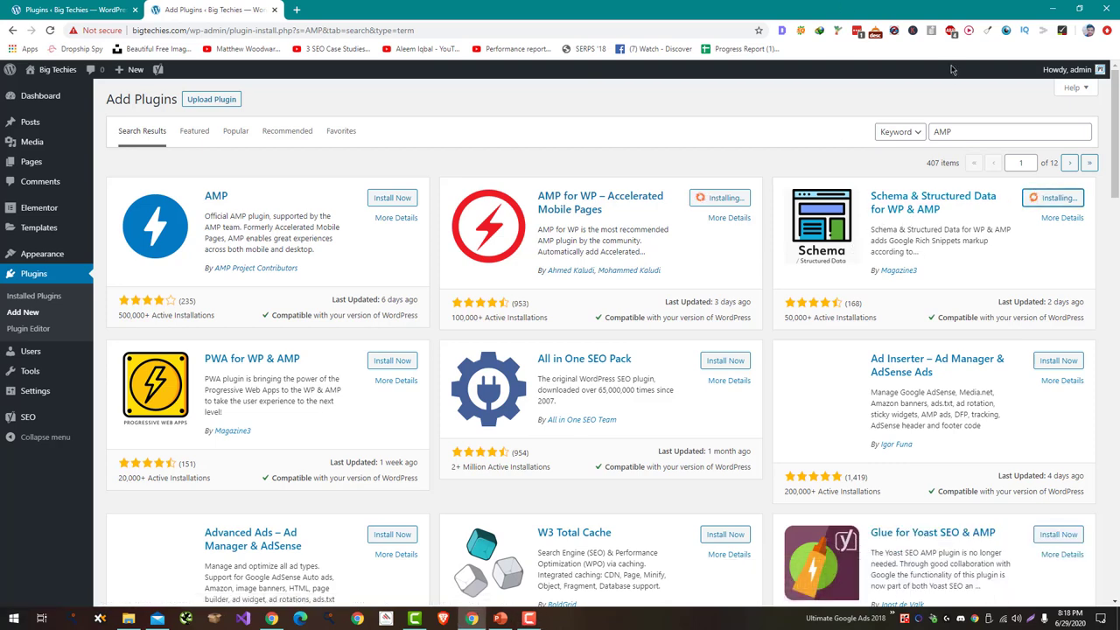
Search the plugin directory for "Sucuri", then install and activate the Sucuri Security plugin.
double_click(950, 131)
text(Sucu)
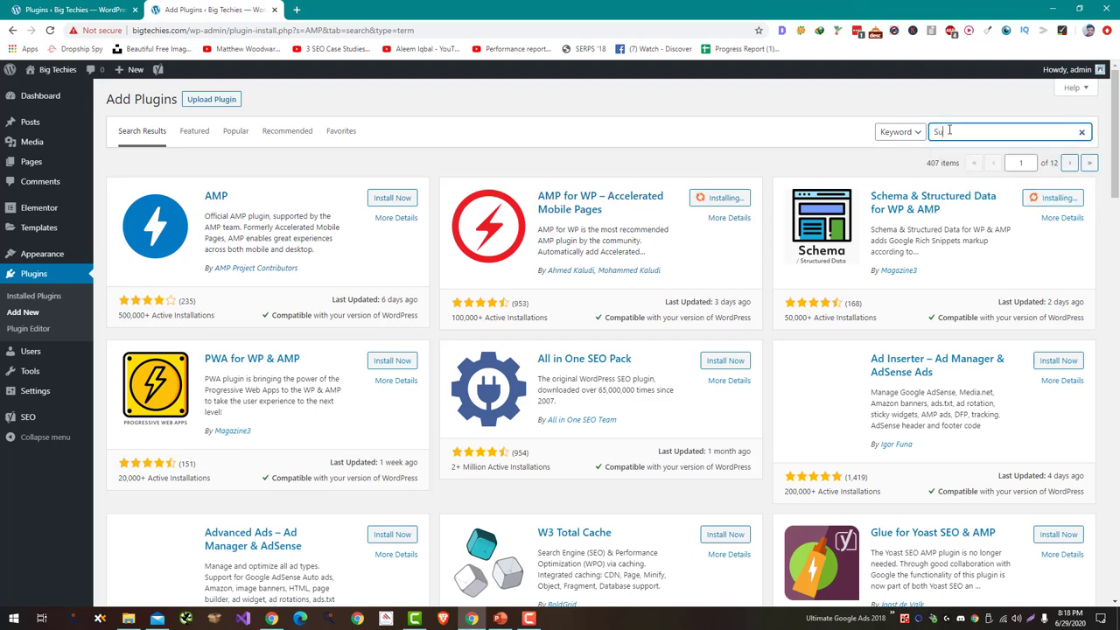
text(ri)
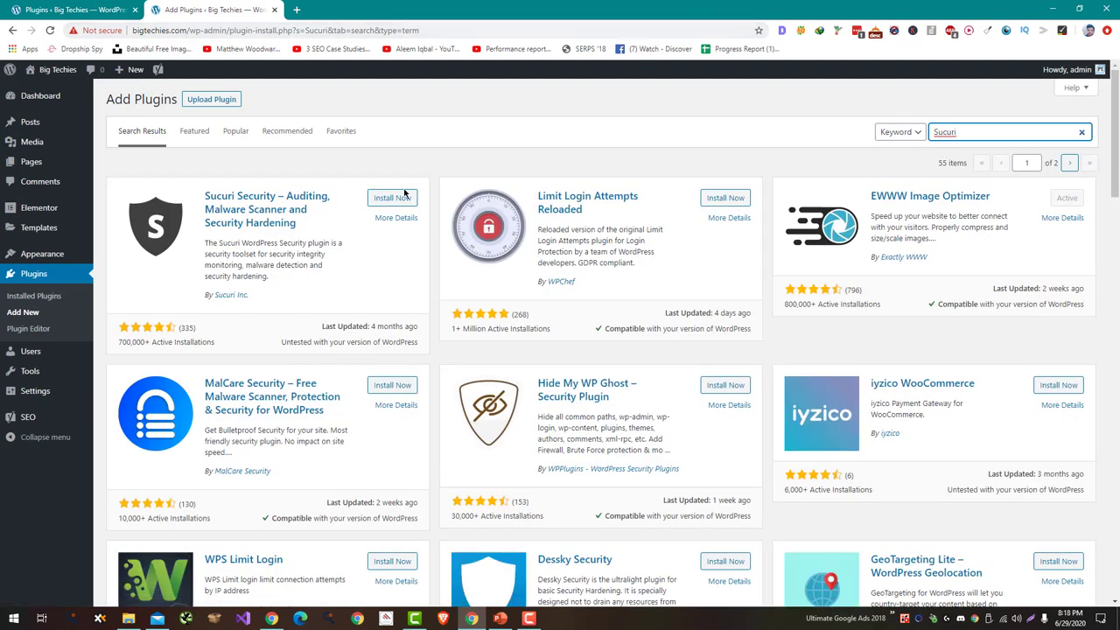
click(391, 198)
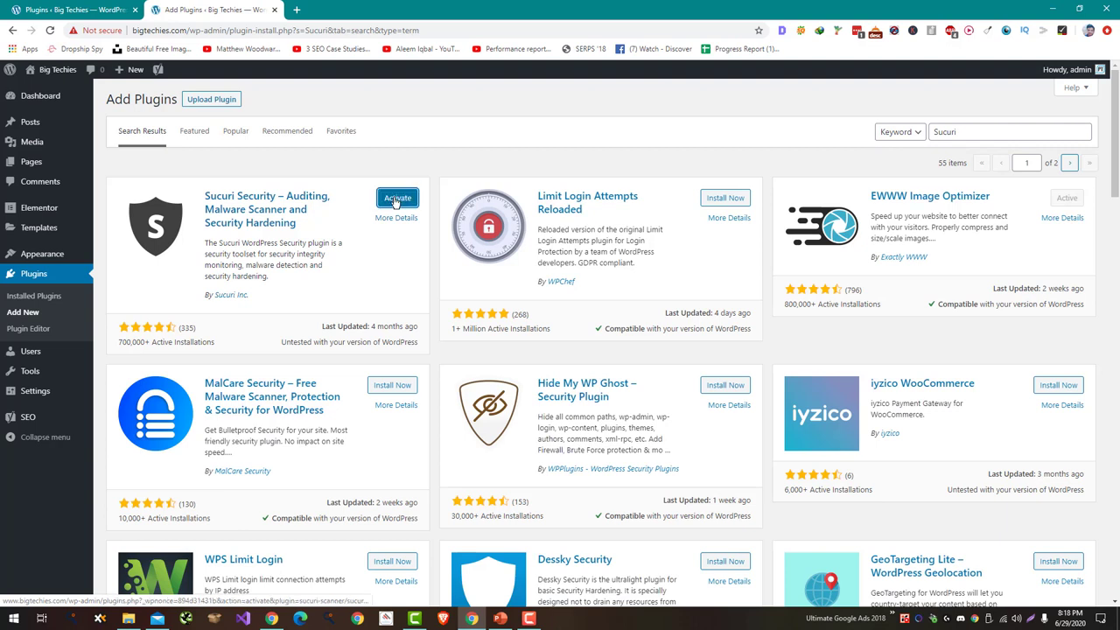
click(395, 200)
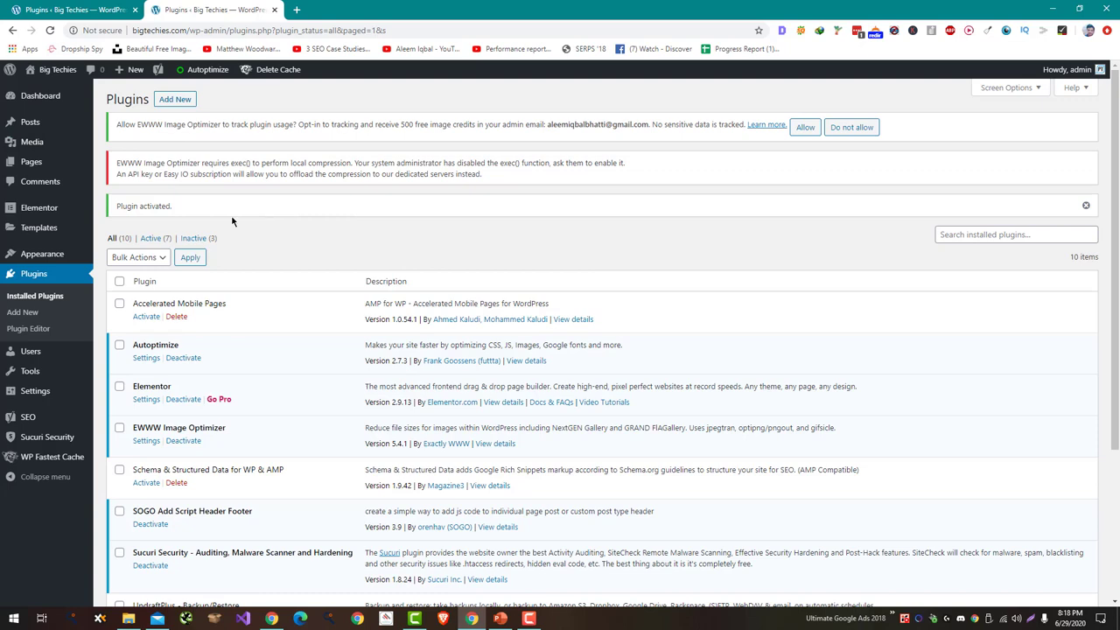
Bulk-activate the UpdraftPlus, Schema & Structured Data for WP & AMP and Accelerated Mobile Pages plugins.
scroll(348, 255, down, 2)
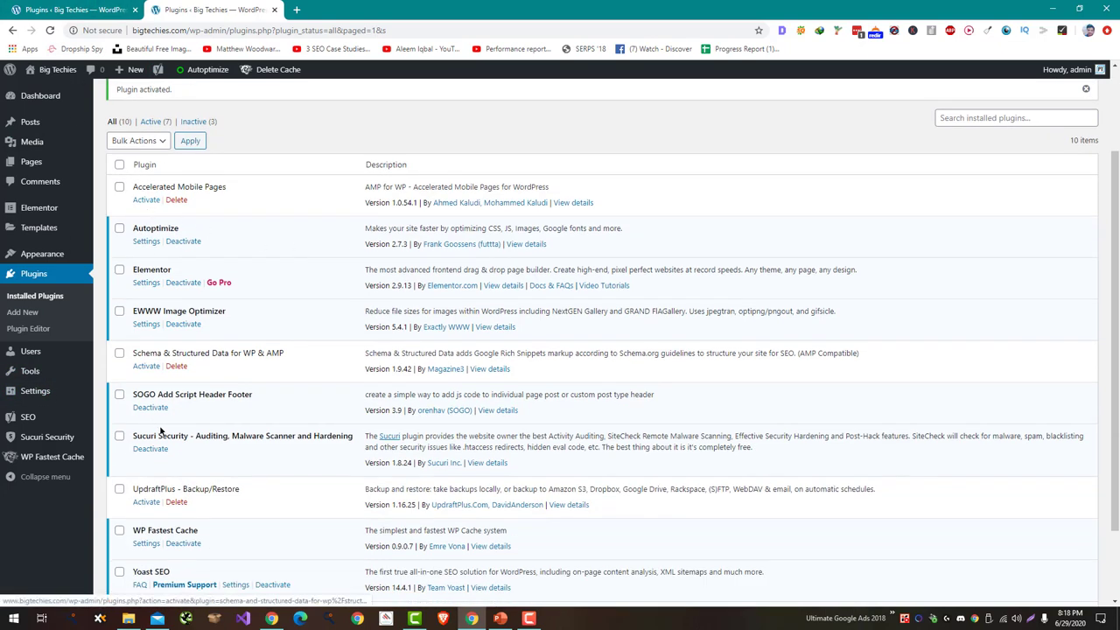
scroll(145, 415, down, 2)
click(119, 396)
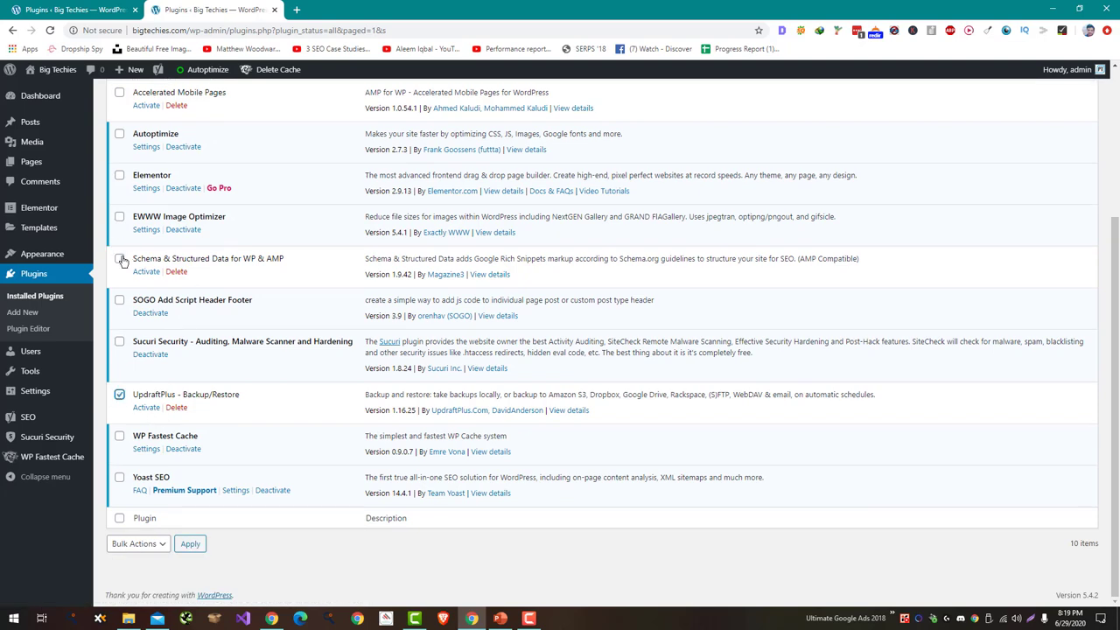
click(119, 259)
scroll(120, 262, up, 4)
click(119, 303)
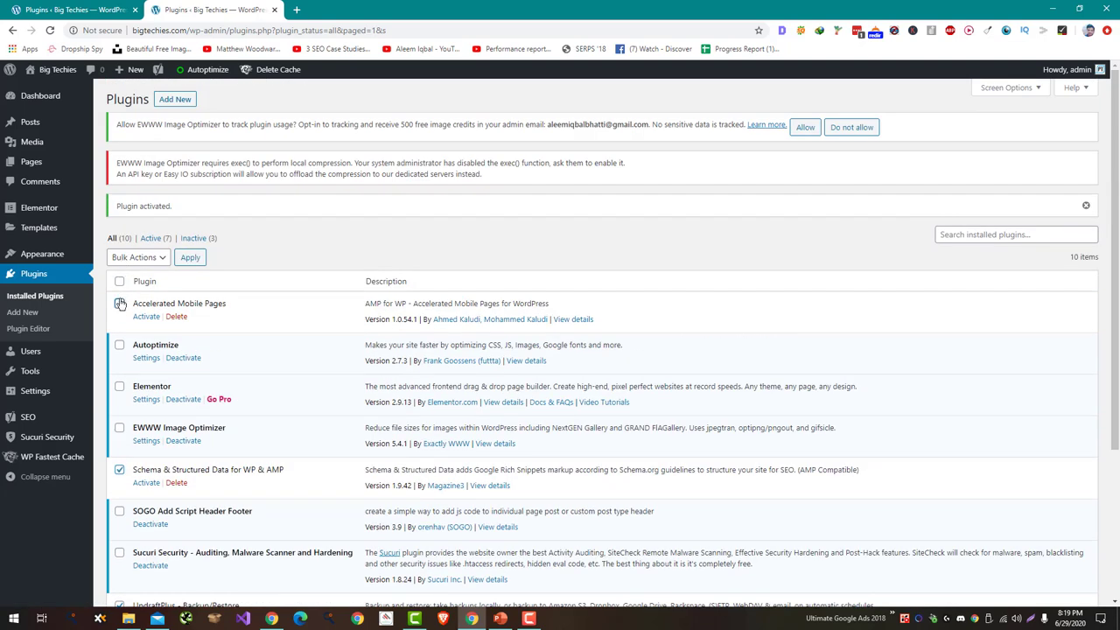
click(138, 257)
click(140, 284)
click(189, 260)
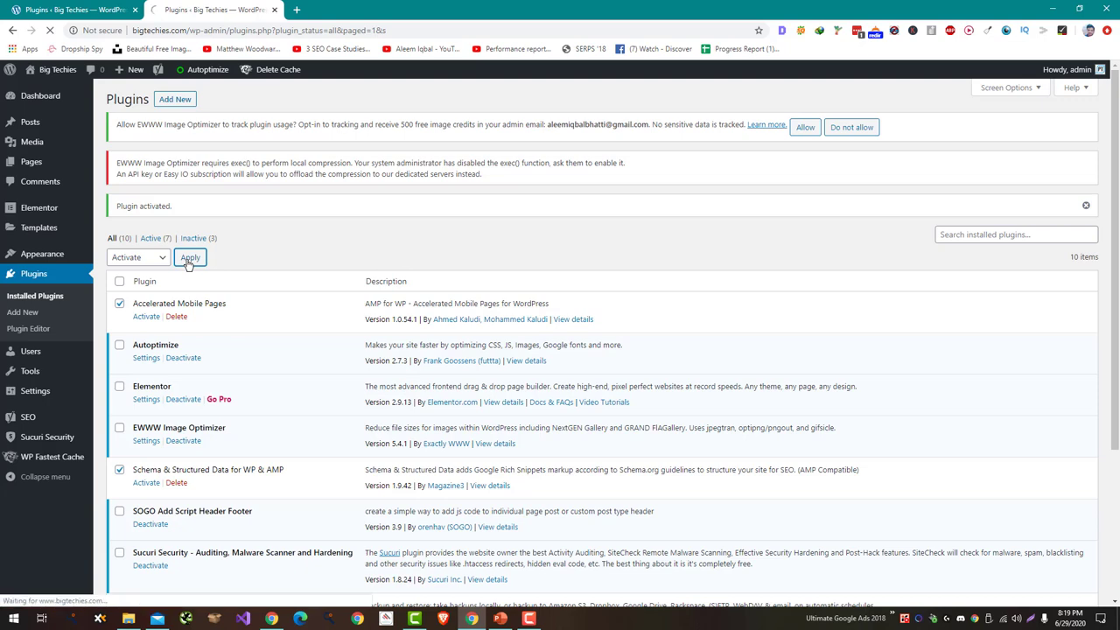
Decline the AMP newsletter subscription and dismiss the UpdraftPlus welcome notice on the installed plugins page.
scroll(188, 265, down, 3)
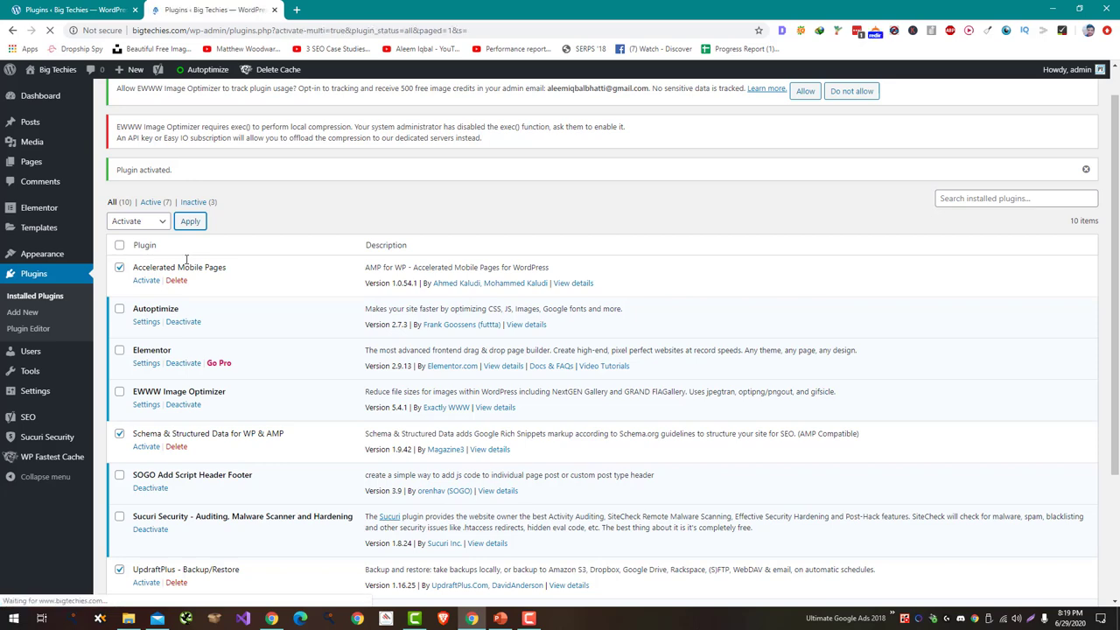
scroll(262, 262, down, 3)
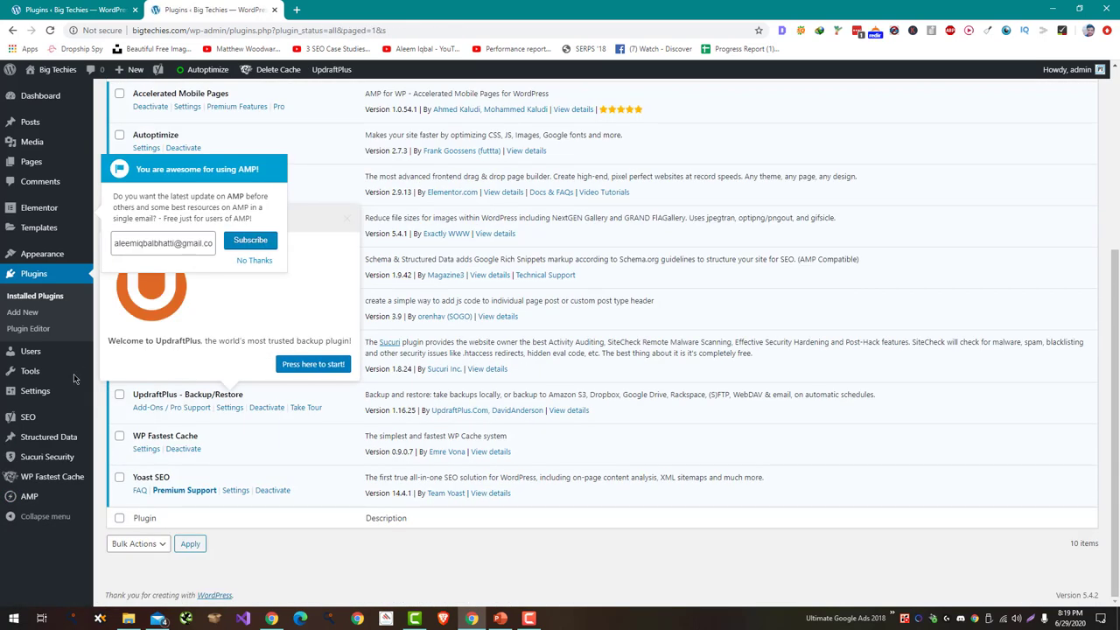
click(255, 260)
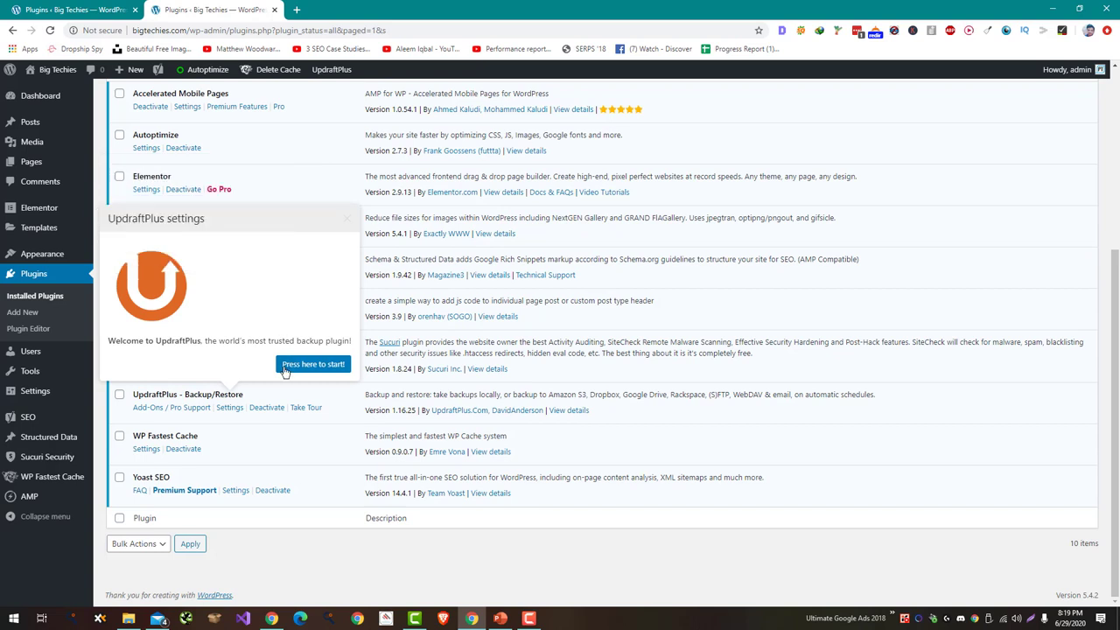
click(347, 219)
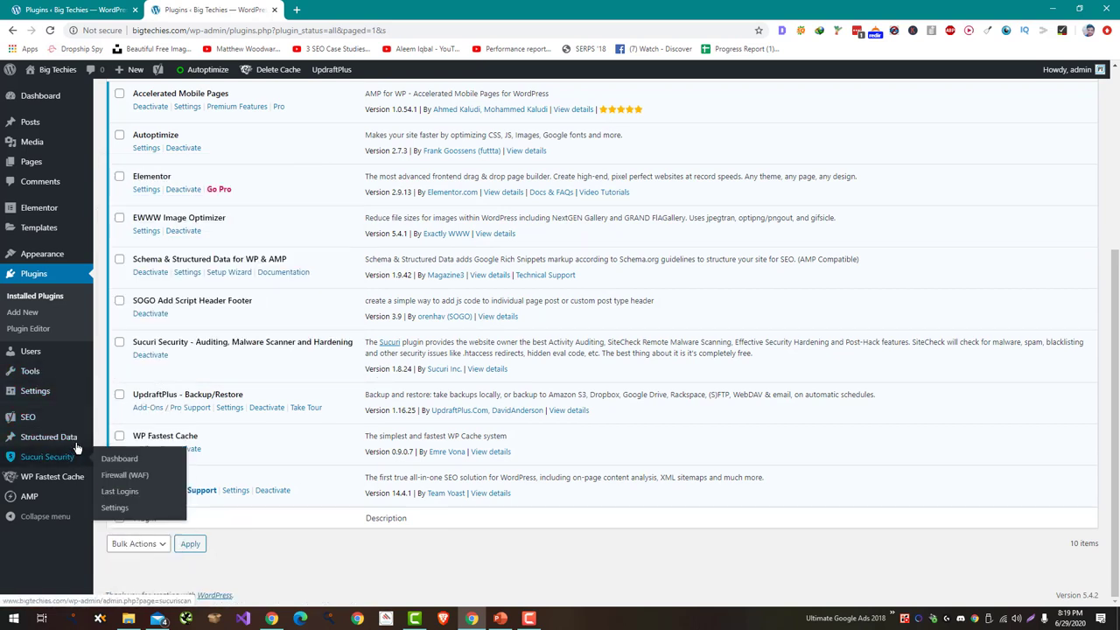
Open Yoast SEO's Search Appearance settings and review the general, content types and media options.
mouse_move(65, 421)
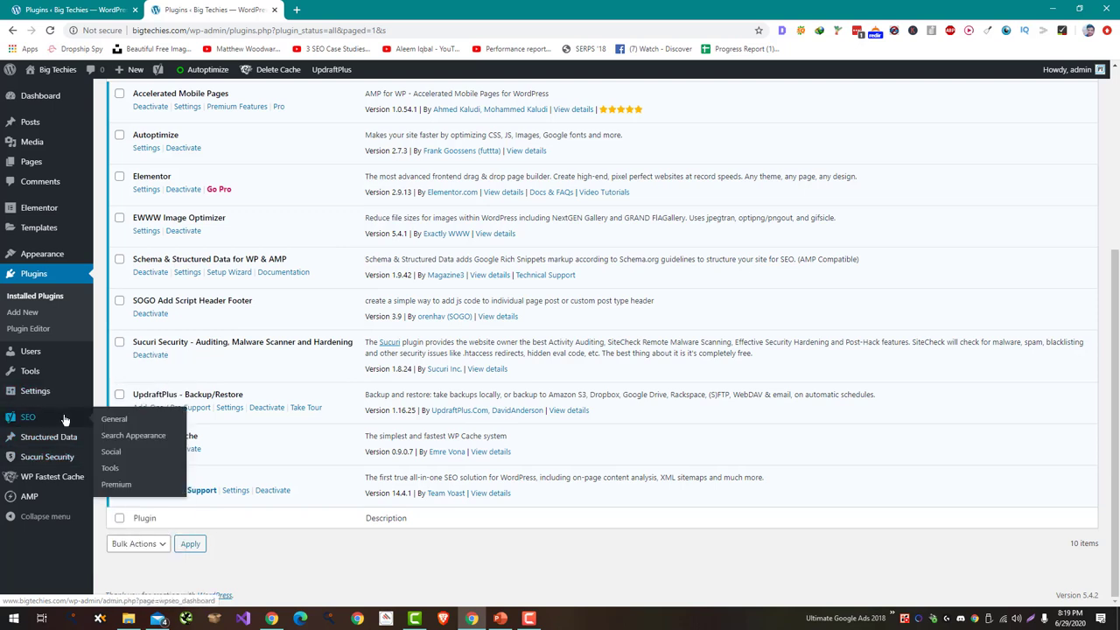
click(147, 437)
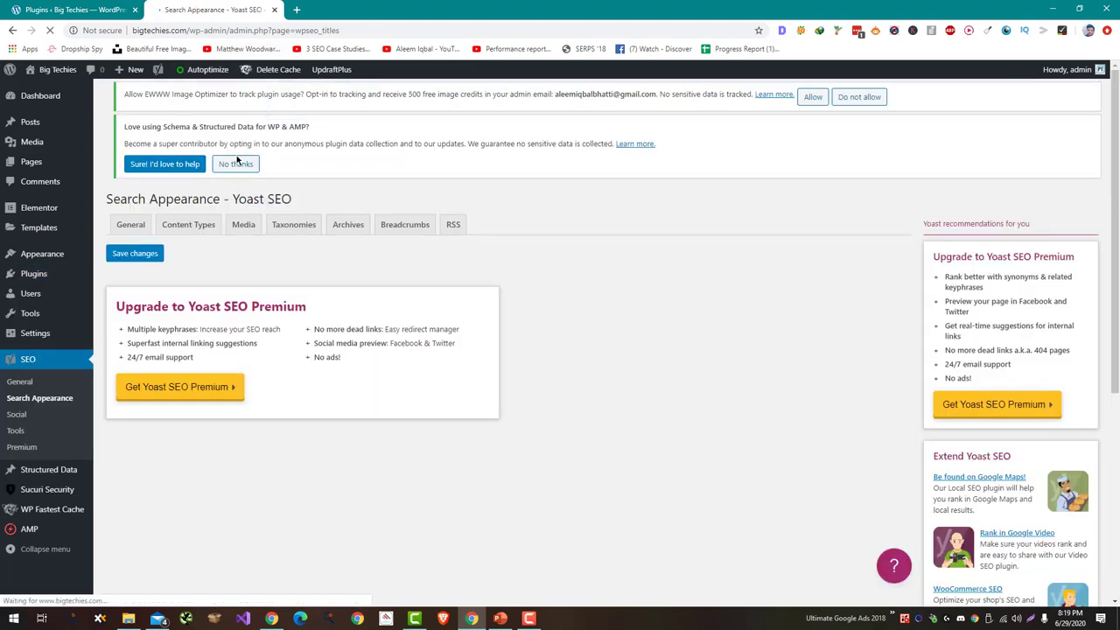
scroll(308, 358, down, 1)
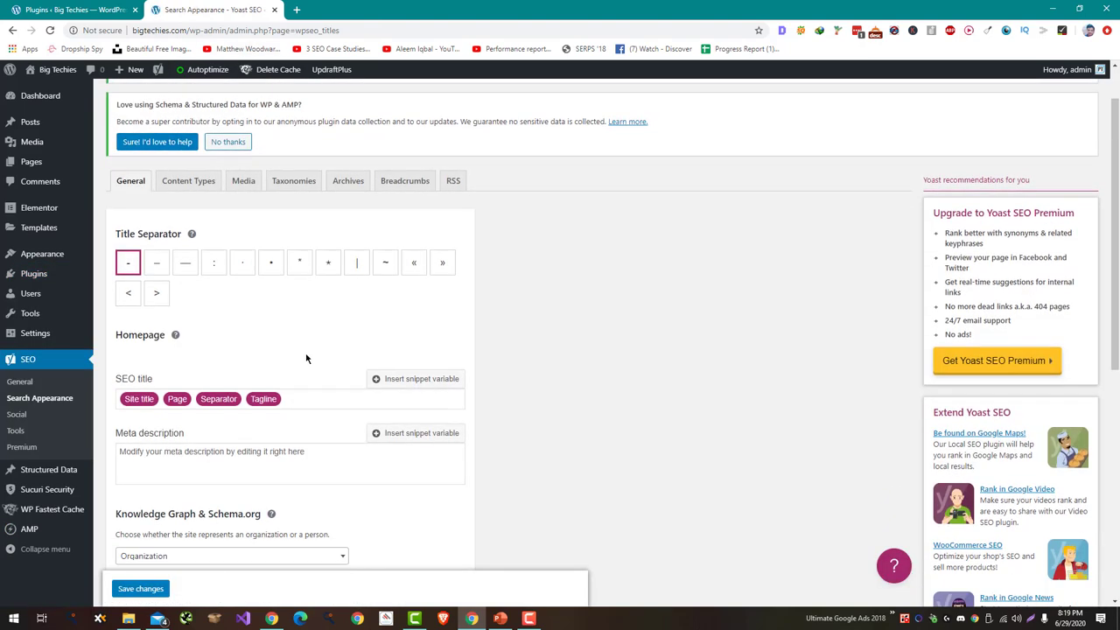
click(197, 190)
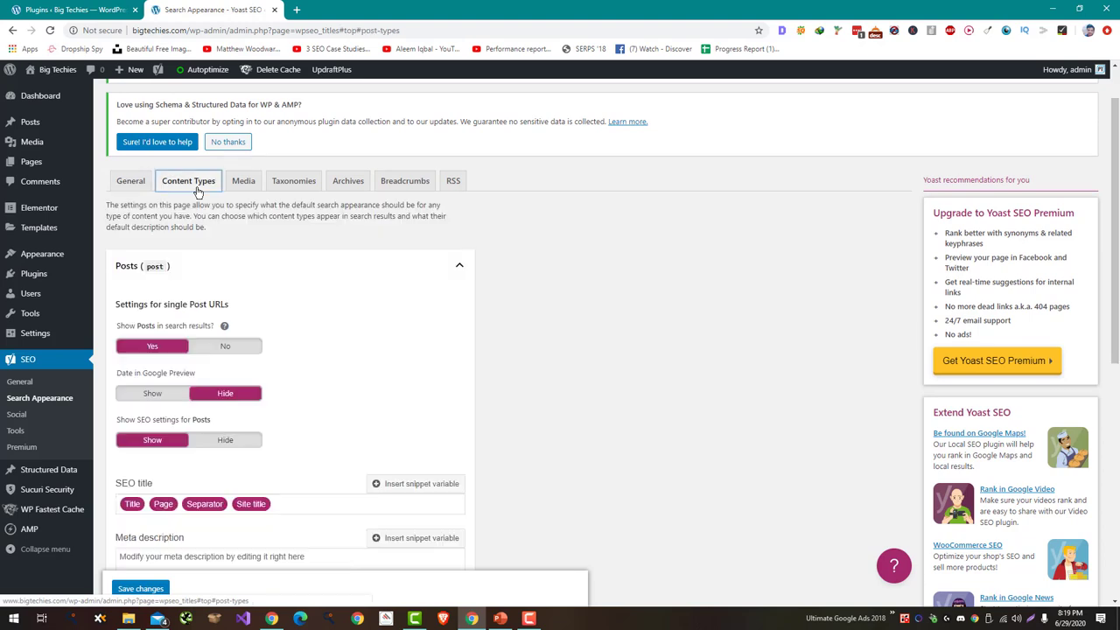
scroll(268, 223, down, 4)
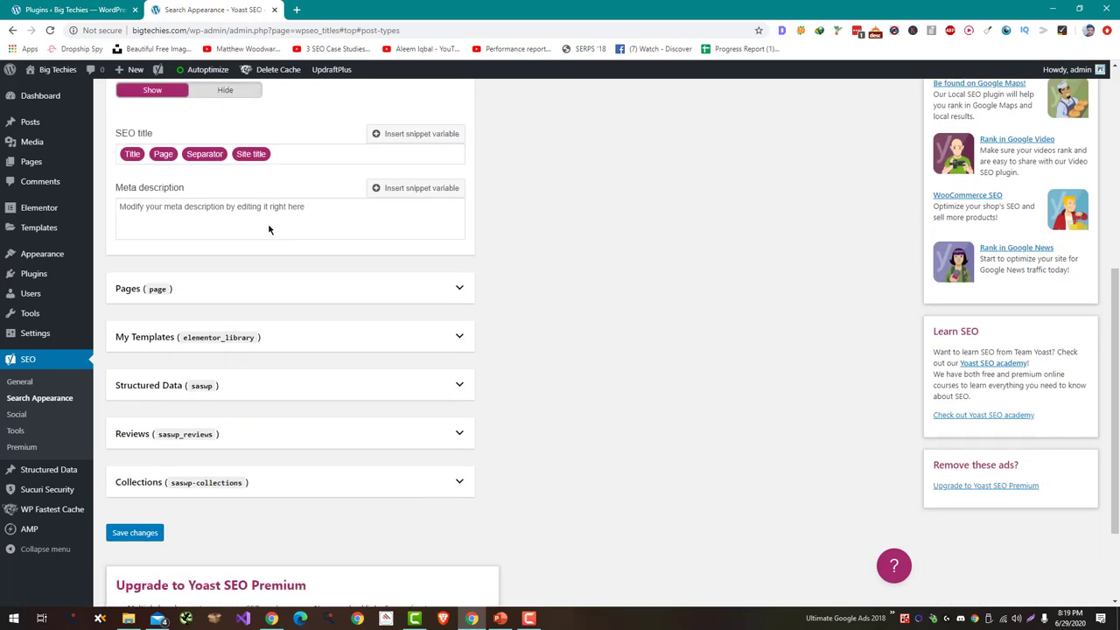
scroll(268, 224, up, 3)
click(243, 123)
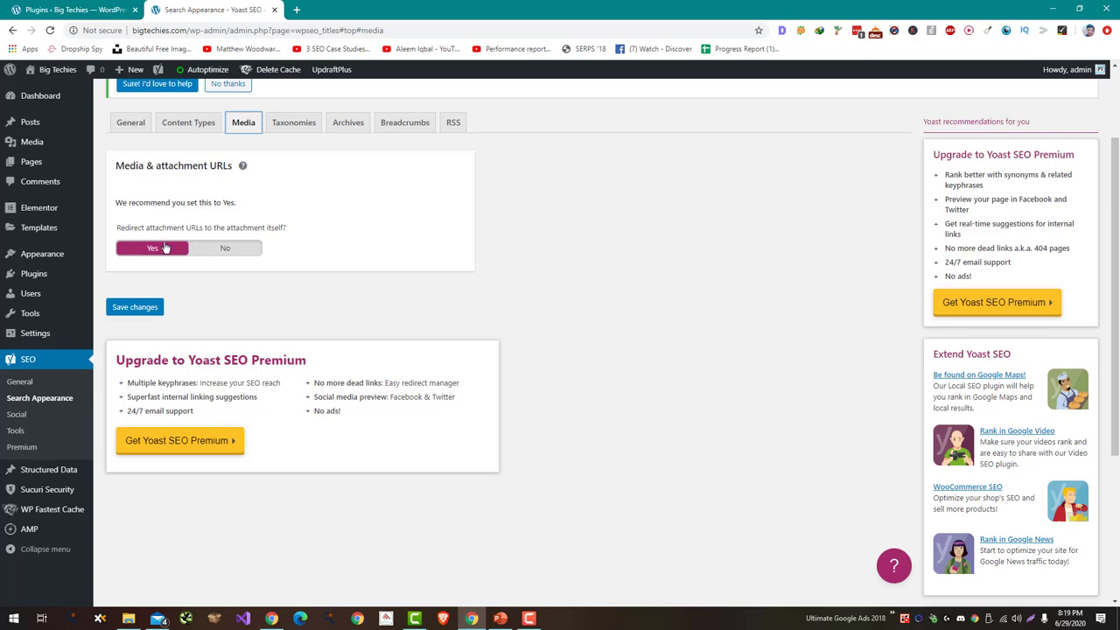
In Yoast's taxonomy settings, exclude tags from search results, remove the categories prefix from category URLs, and save.
click(293, 124)
scroll(225, 350, down, 2)
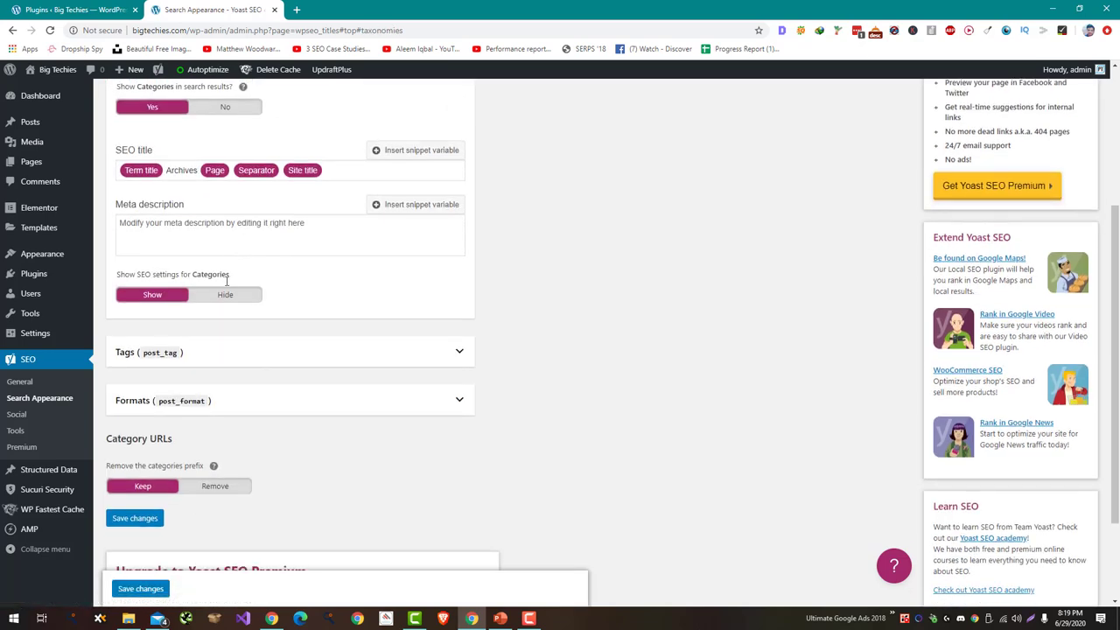
click(225, 354)
click(225, 409)
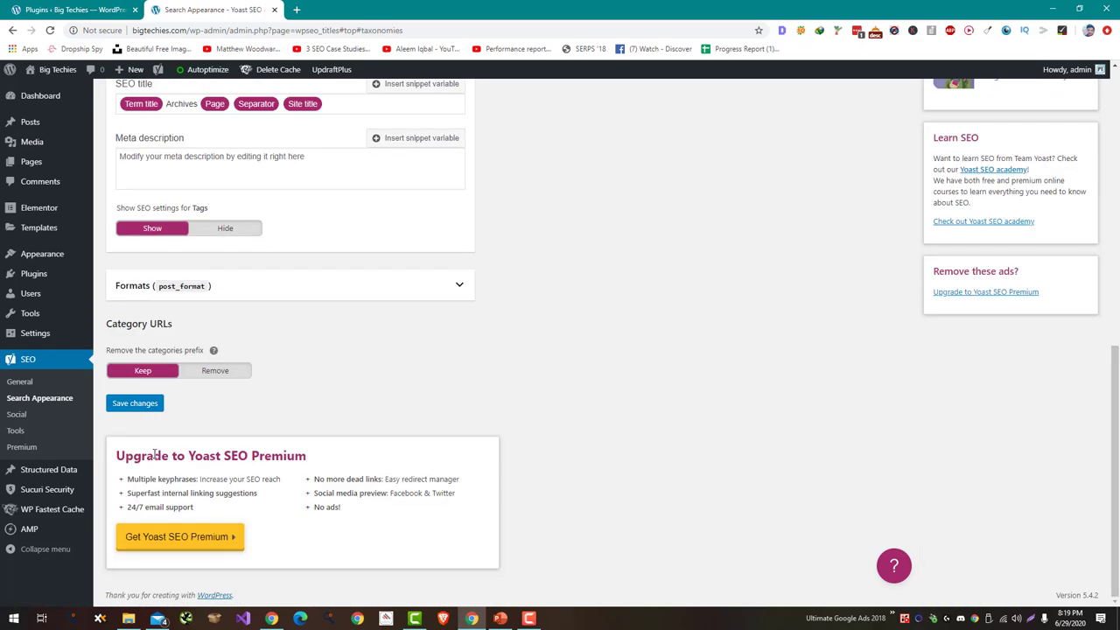
scroll(192, 411, down, 4)
scroll(157, 409, up, 4)
scroll(163, 410, up, 2)
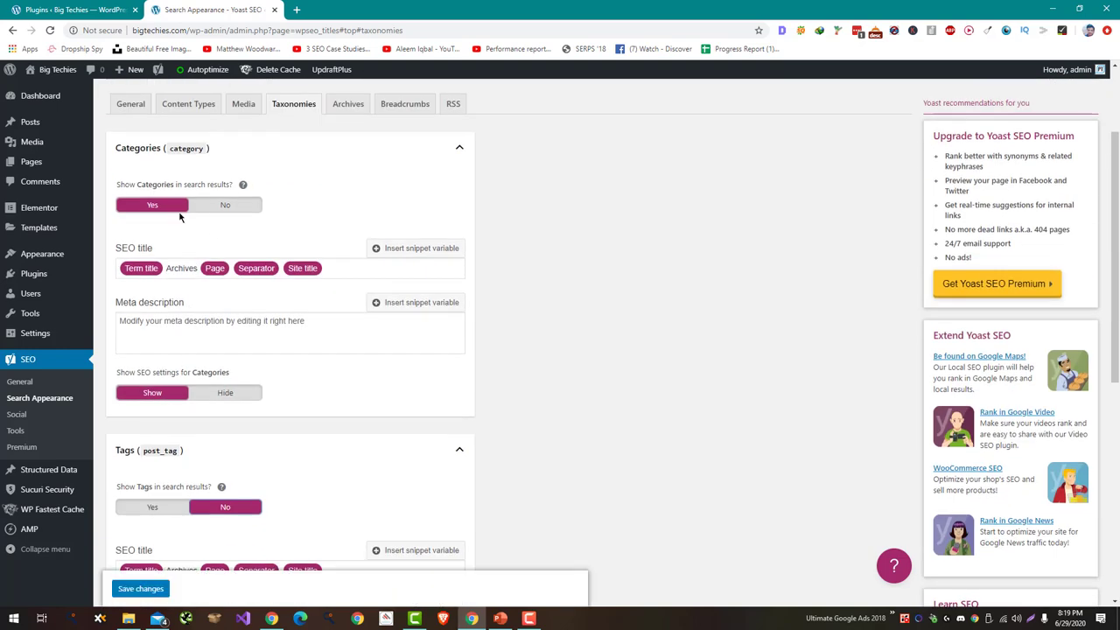
scroll(179, 216, down, 4)
click(212, 545)
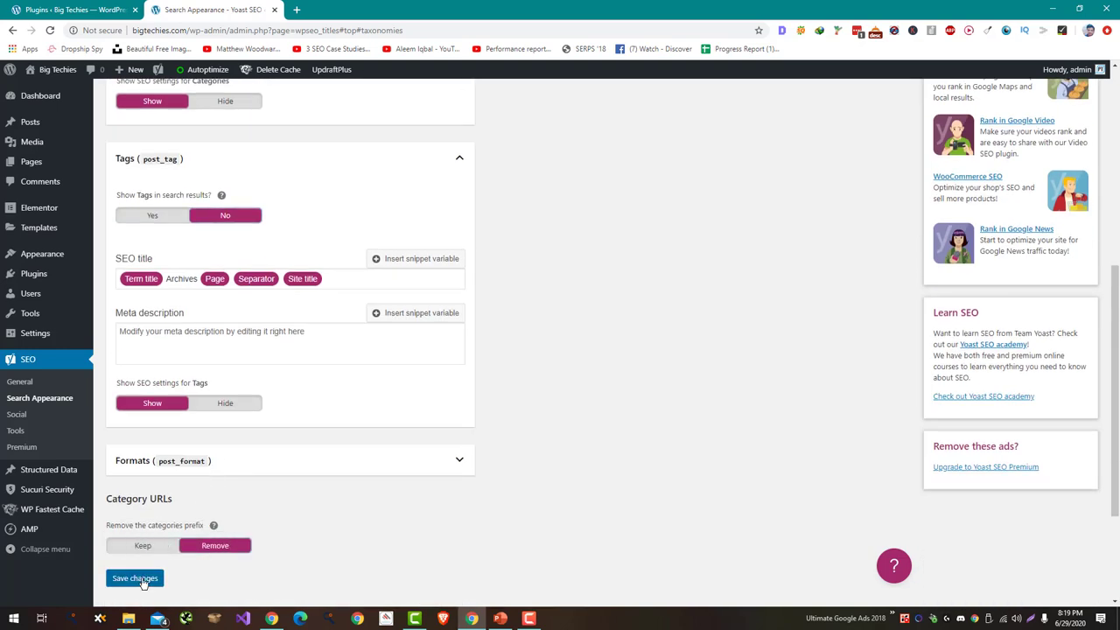
click(140, 579)
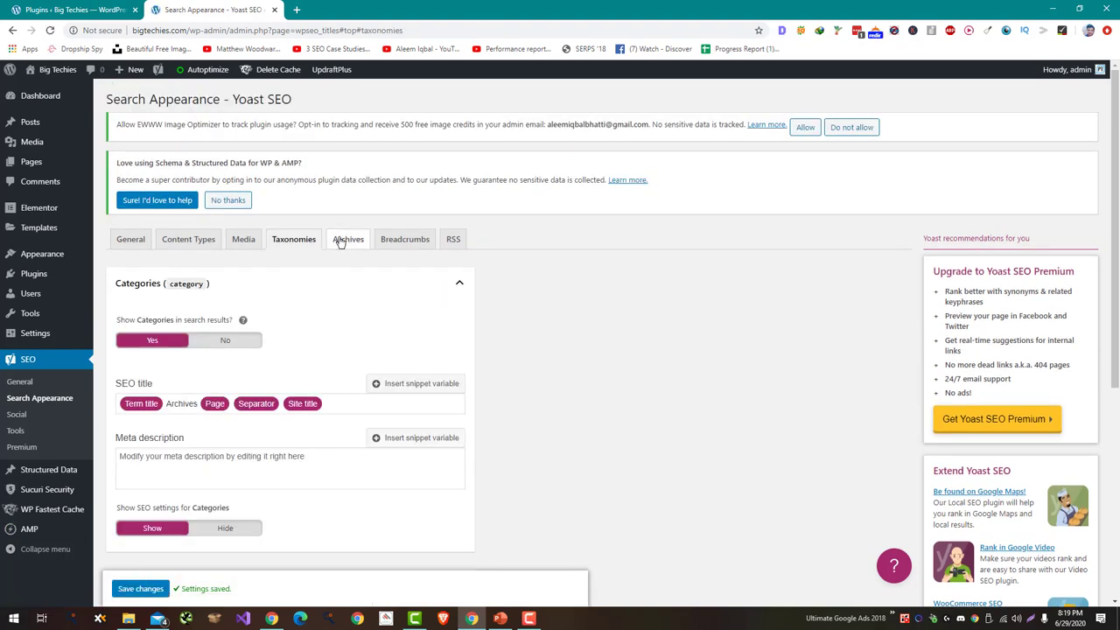
Disable date archives in Yoast's archives settings and save the changes.
click(343, 242)
scroll(231, 324, down, 3)
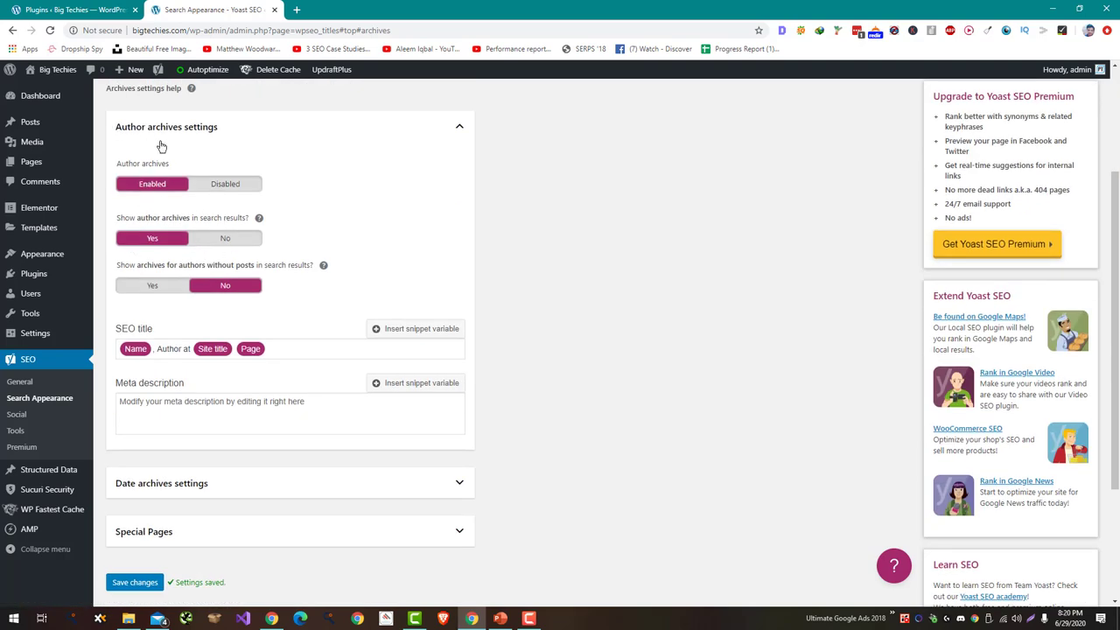
click(201, 477)
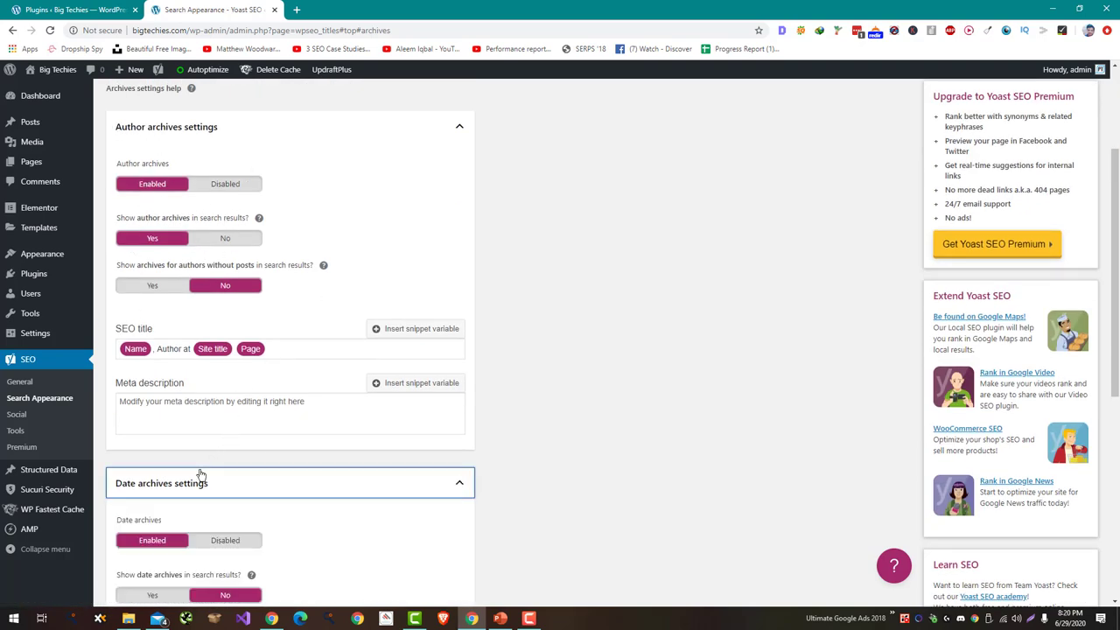
scroll(219, 429, down, 3)
click(212, 259)
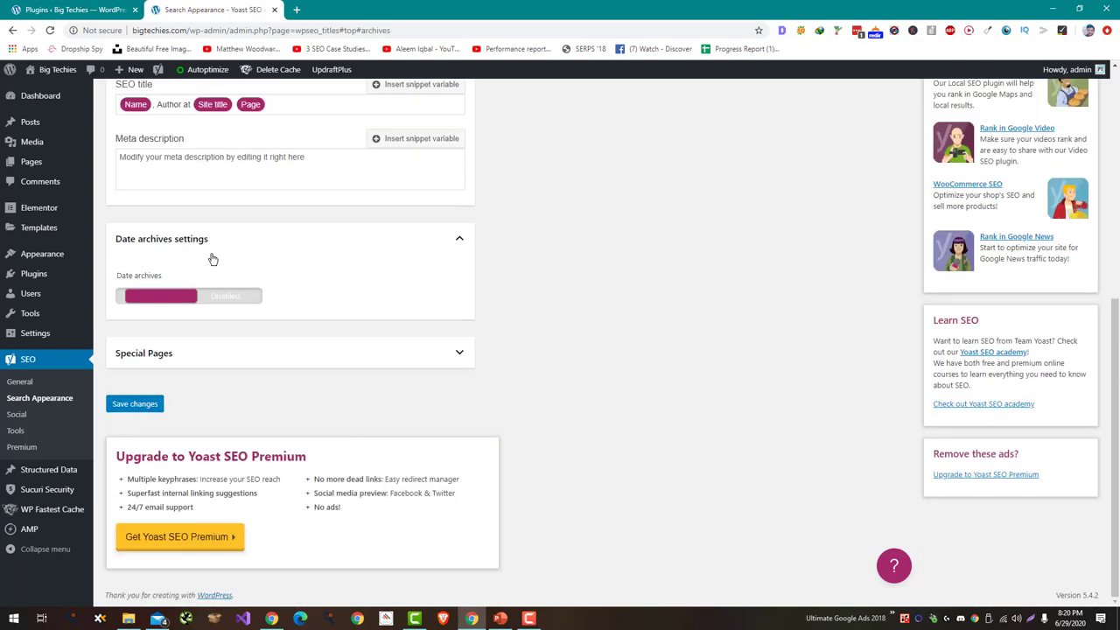
click(157, 405)
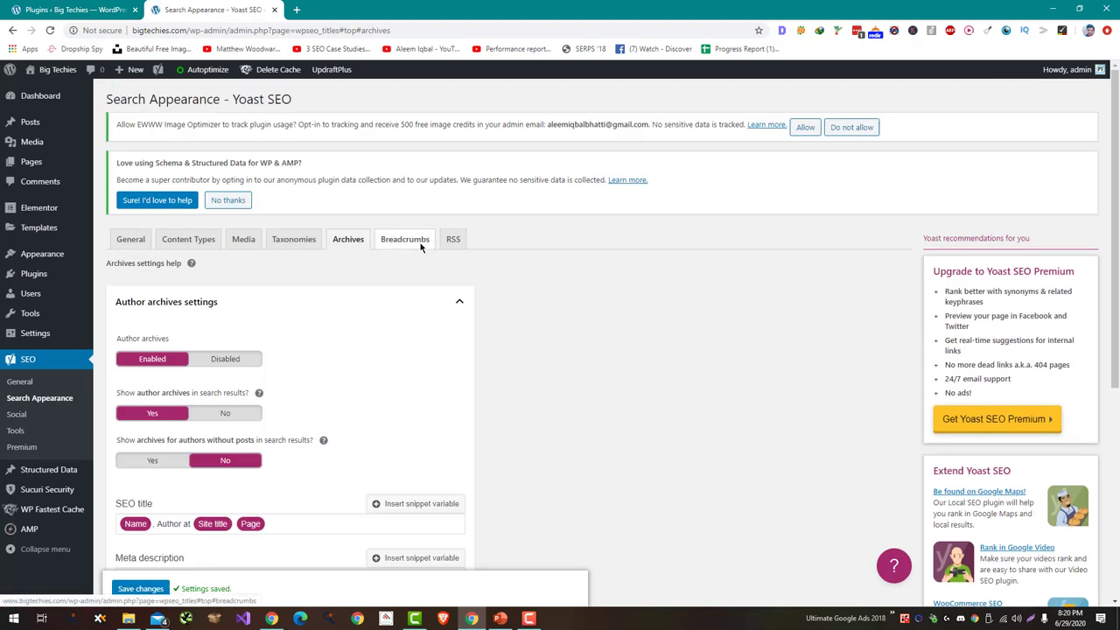
Review Yoast's breadcrumbs and general search appearance options, and open the EWWW Image Optimizer settings in a separate browser tab.
click(420, 243)
click(145, 243)
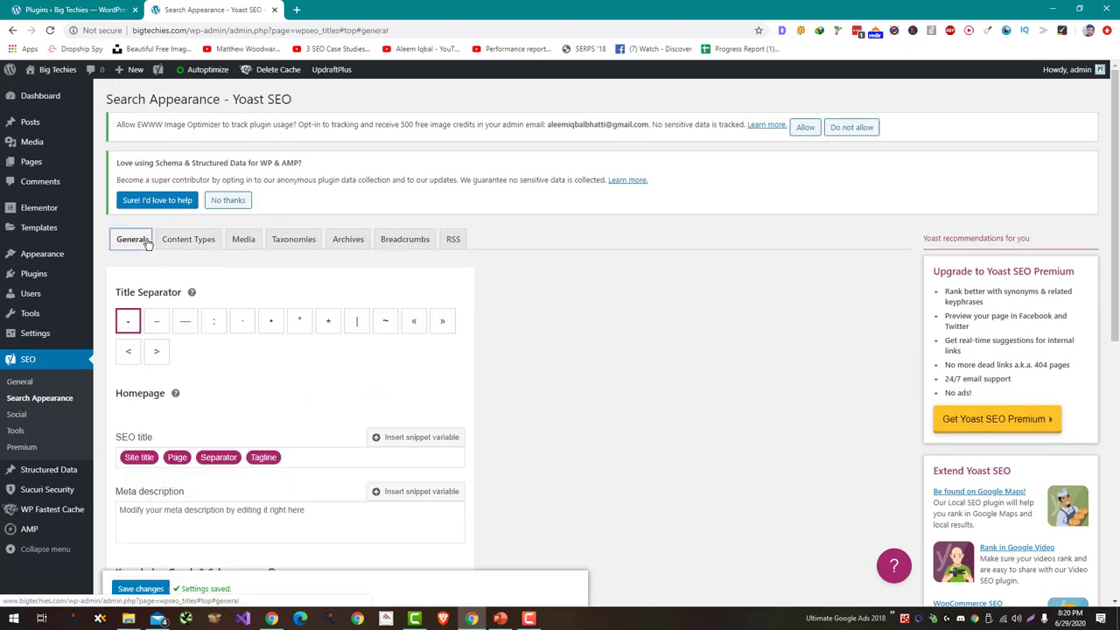
scroll(363, 303, down, 3)
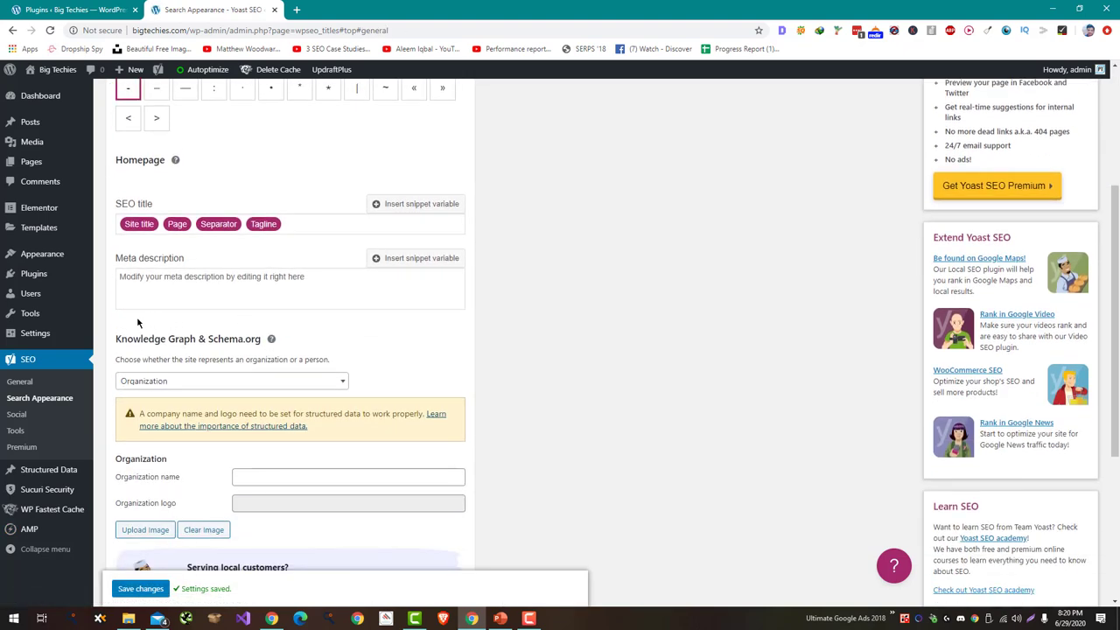
mouse_move(40, 334)
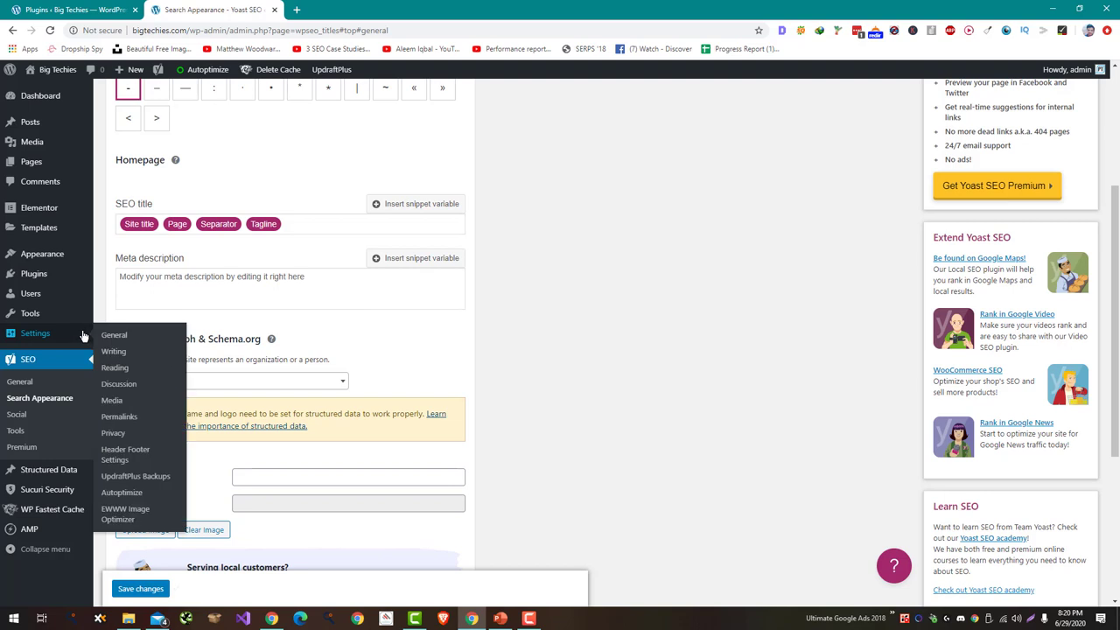
middle_click(134, 505)
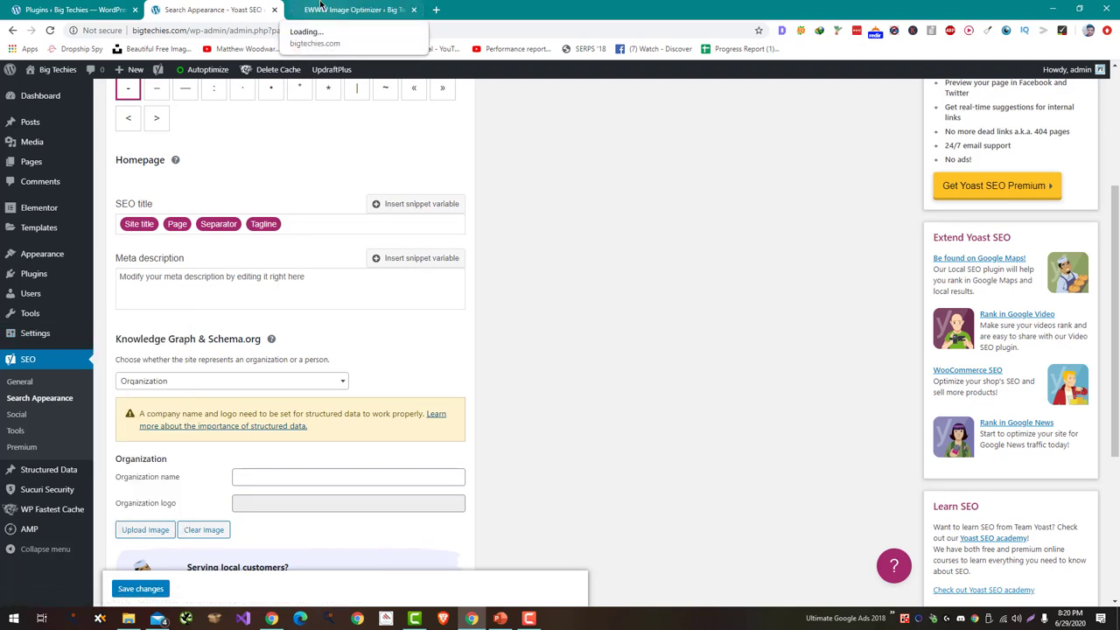
Enable JavaScript, CSS and HTML code optimization in the Autoptimize settings, save the changes and empty the cache.
click(206, 69)
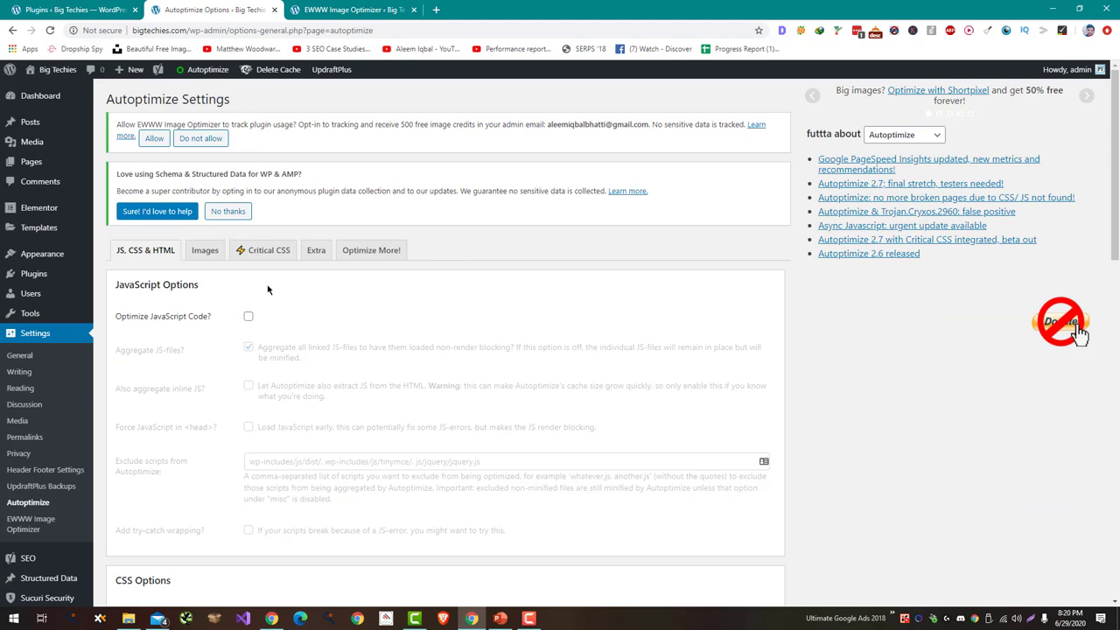
click(248, 317)
scroll(399, 333, down, 3)
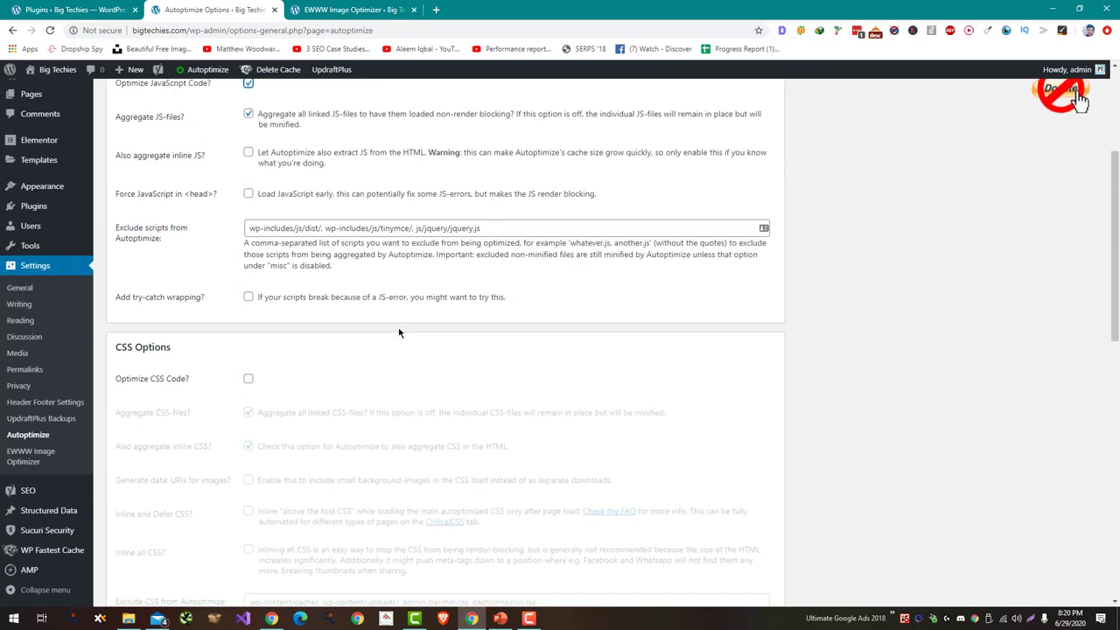
click(249, 379)
scroll(249, 375, down, 5)
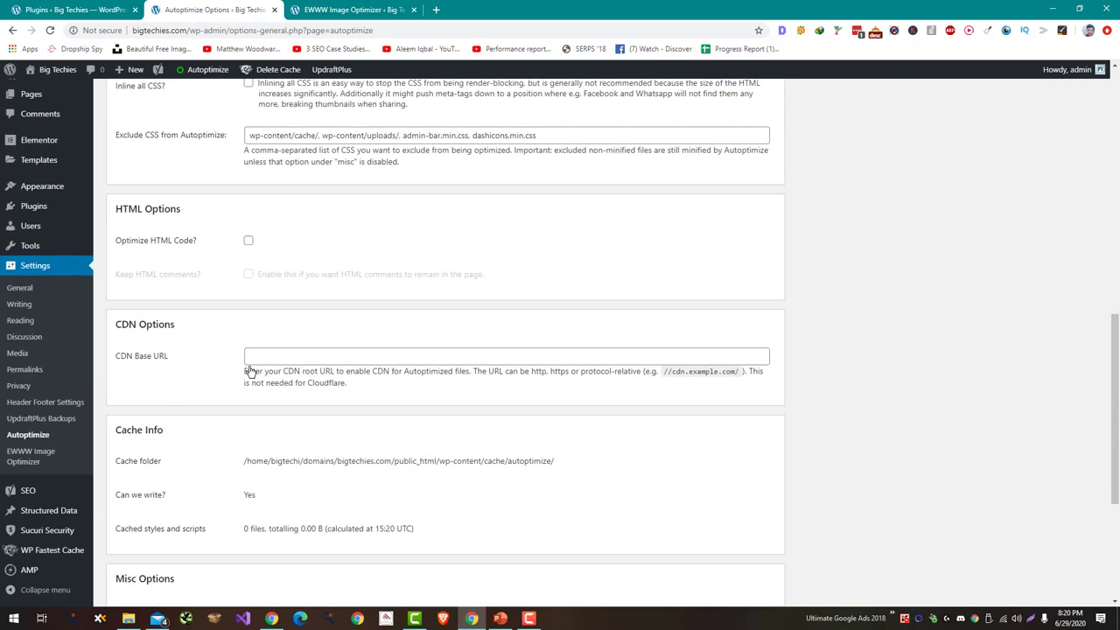
click(247, 243)
scroll(245, 279, down, 4)
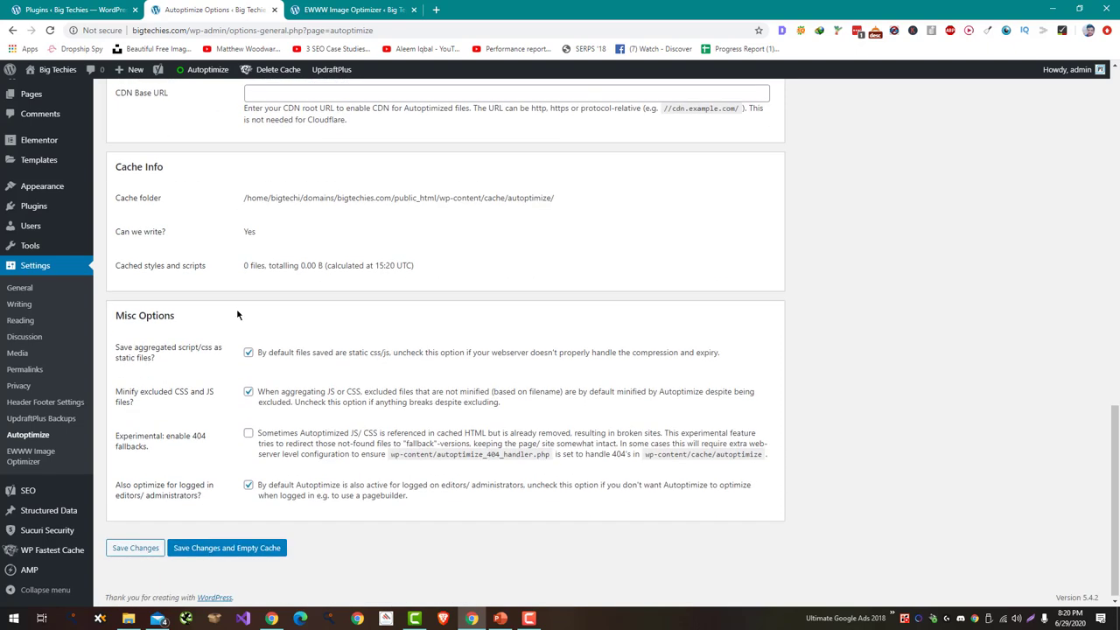
click(263, 543)
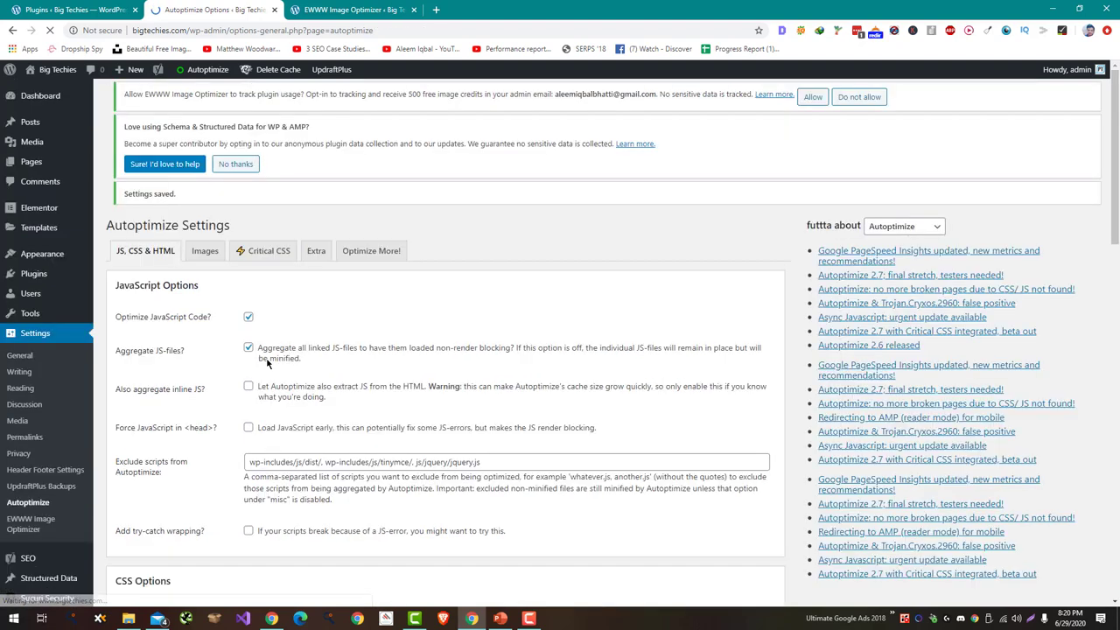
scroll(1076, 213, down, 1)
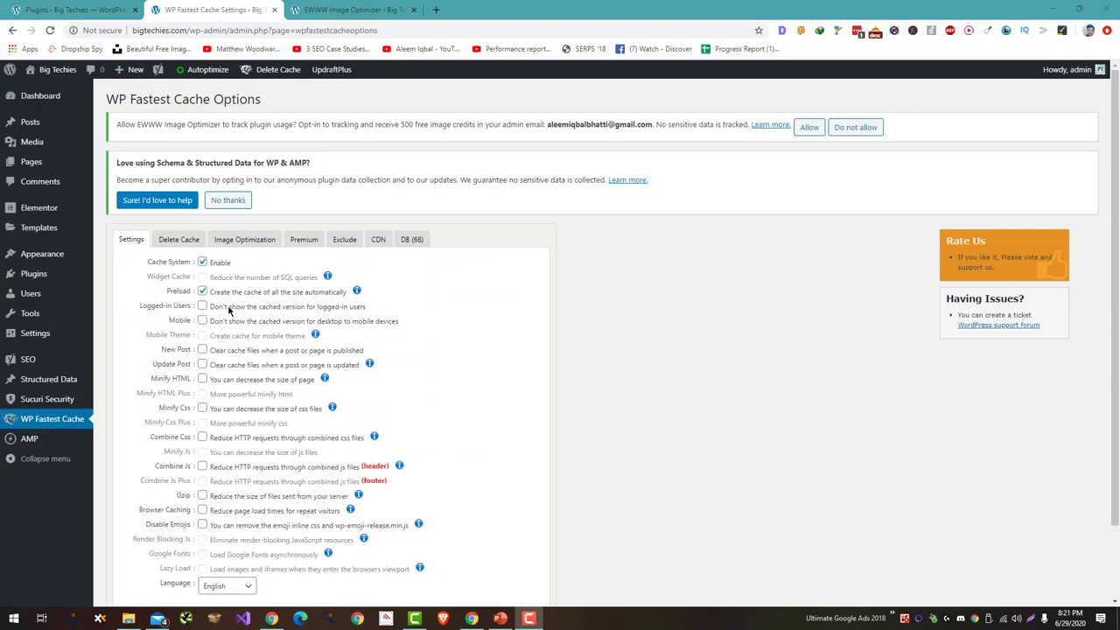
In WP Fastest Cache, enable Logged-in Users, Mobile, New Post with Clear All Cache, and Update Post with Clear Cache of Post / Page.
click(229, 307)
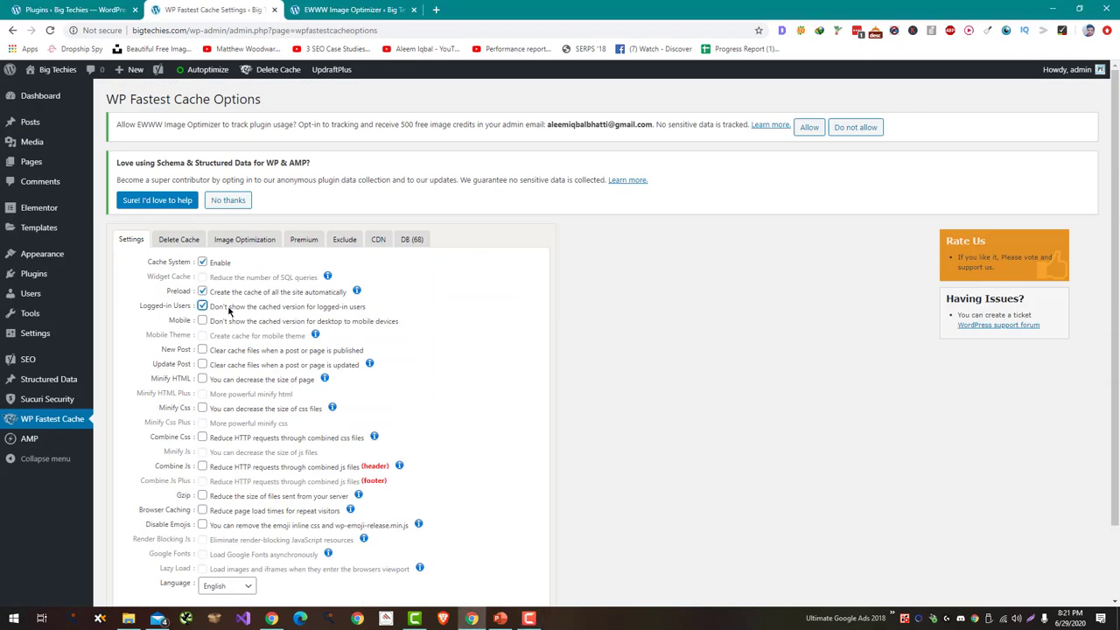
click(230, 320)
click(234, 351)
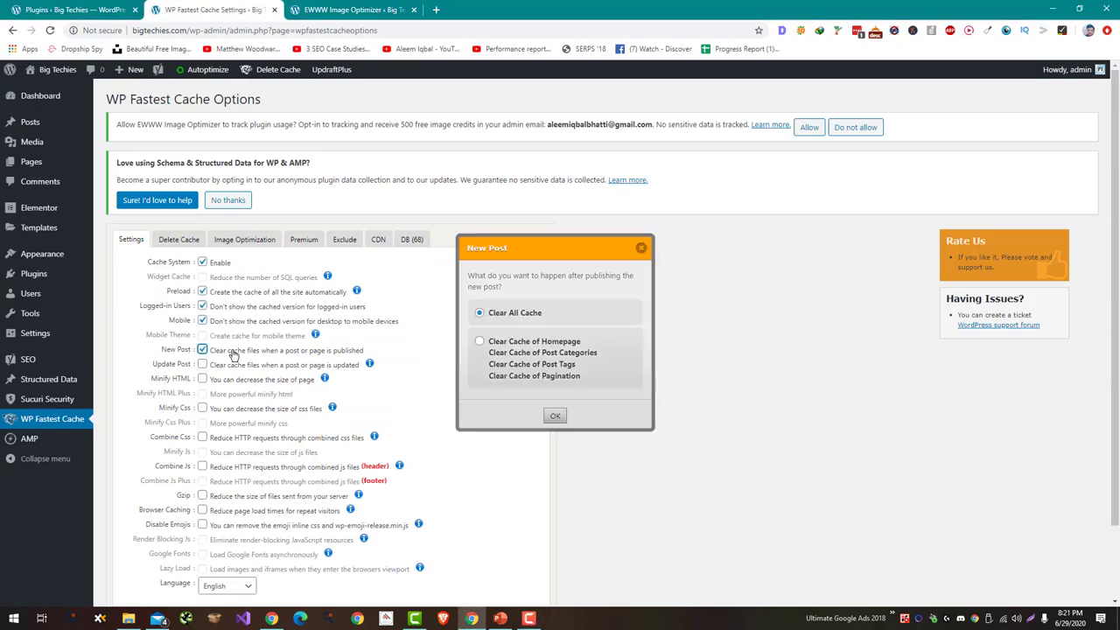
click(555, 416)
click(320, 366)
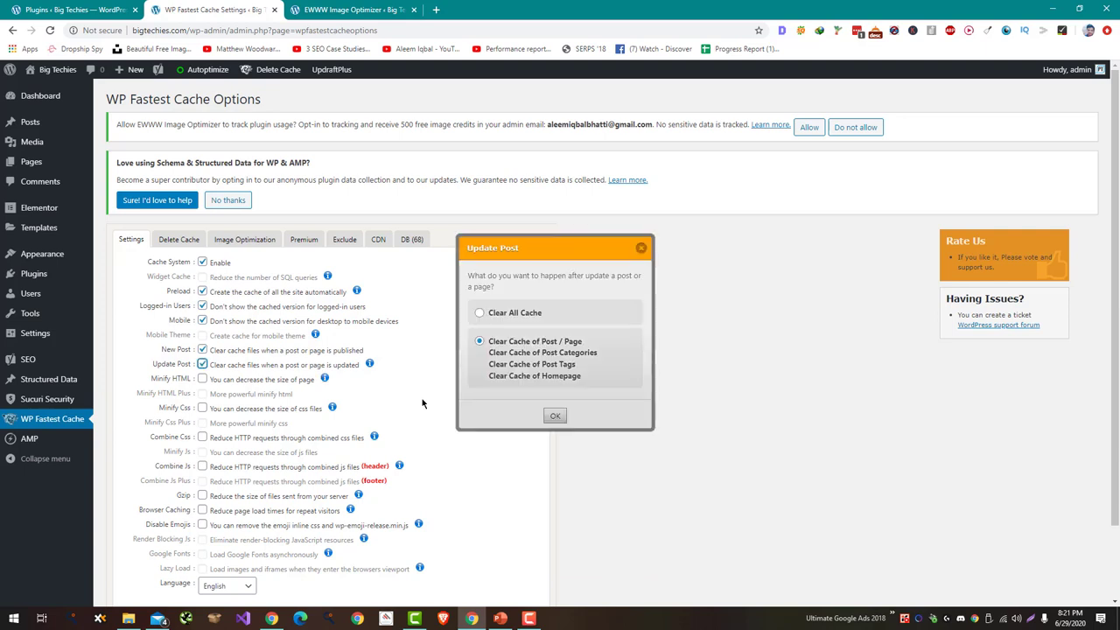
click(559, 416)
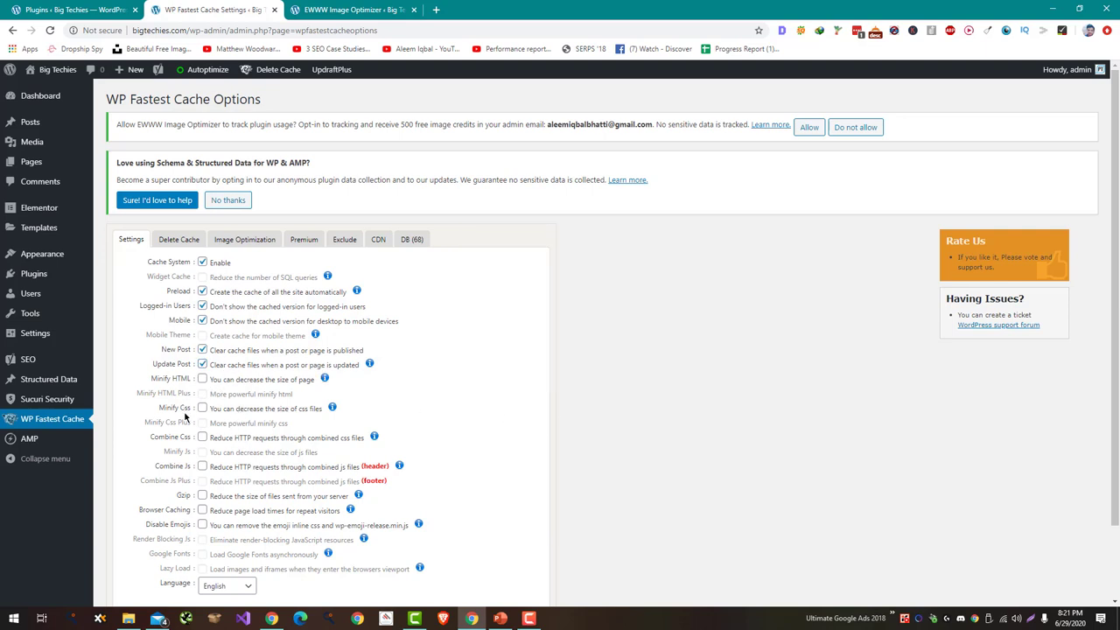
Enable Gzip, Browser Caching and Disable Emojis in the WP Fastest Cache options and submit the settings.
click(202, 496)
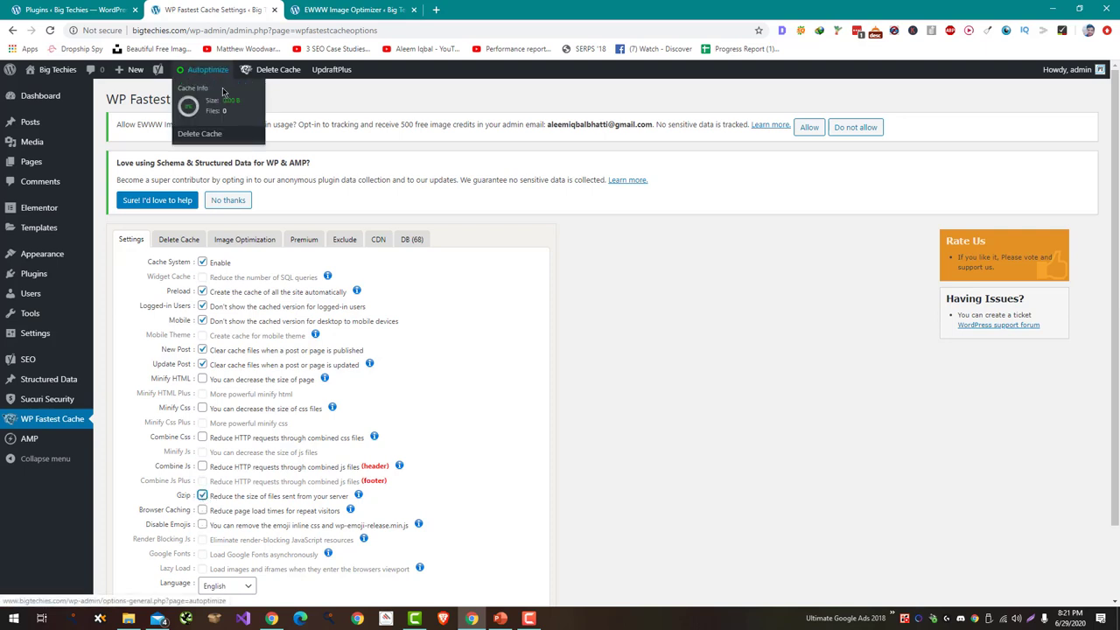
click(232, 512)
click(236, 526)
scroll(317, 497, down, 2)
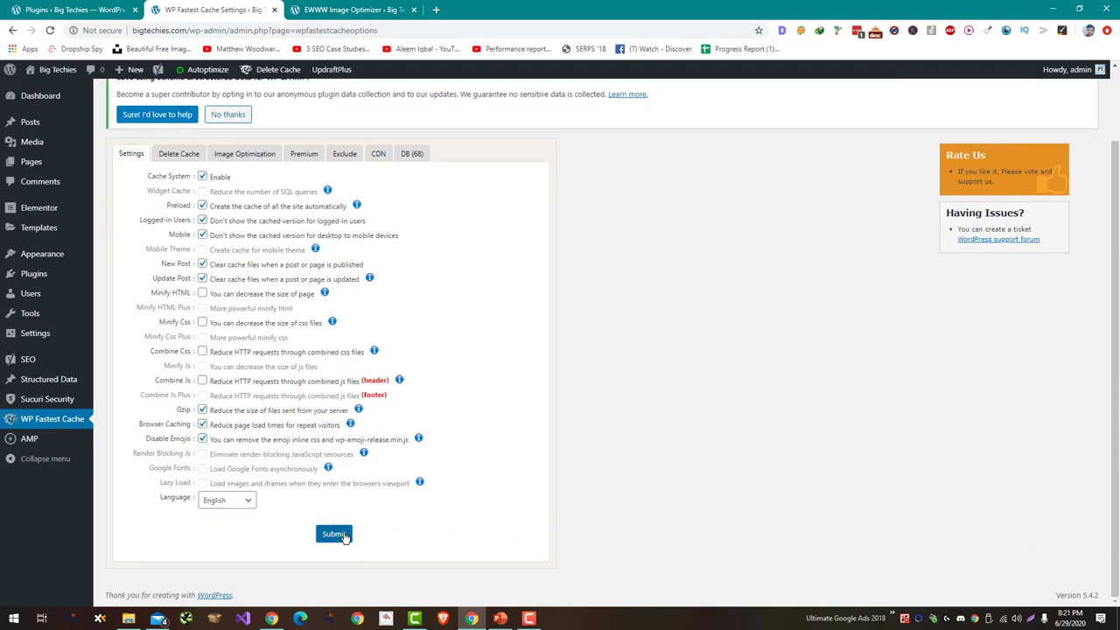
click(333, 533)
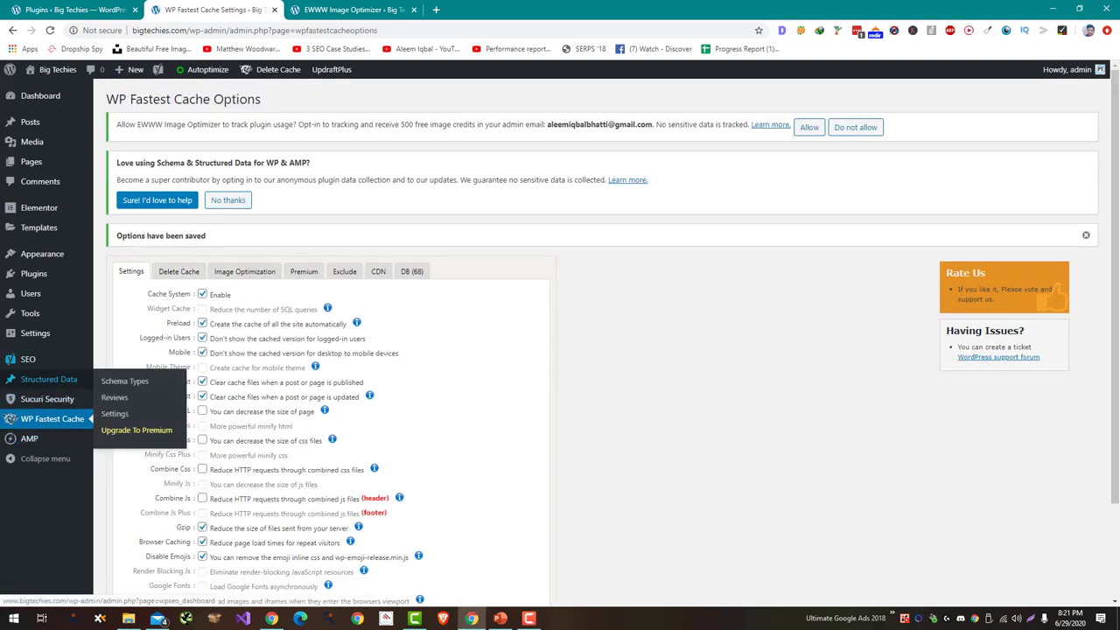
Choose the Advance option panel view for the AMP plugin and open its general settings.
click(56, 438)
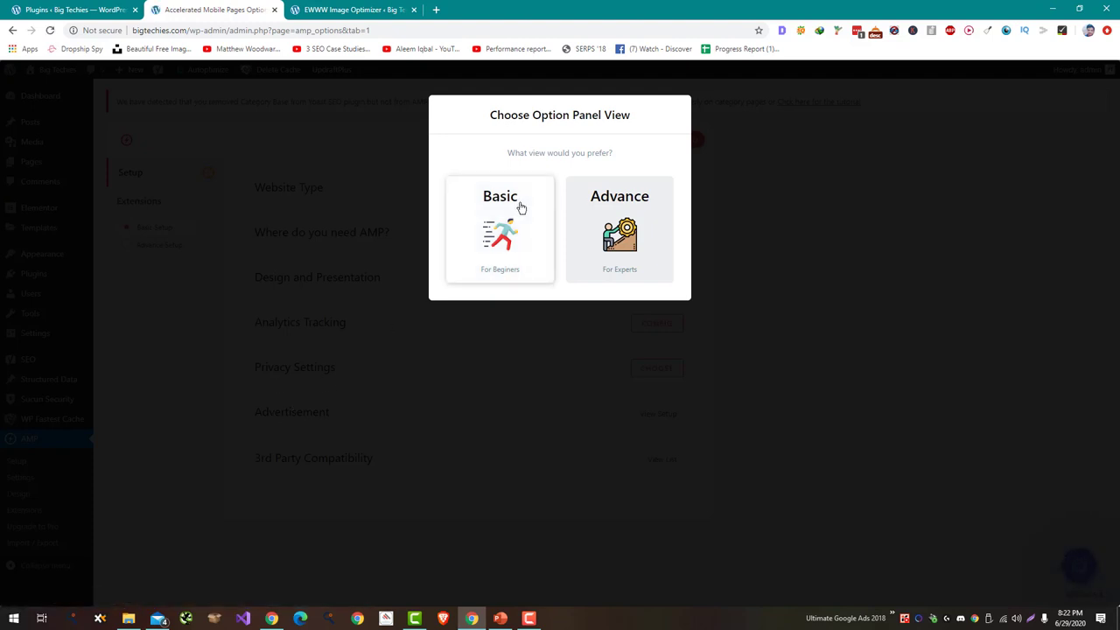
click(594, 215)
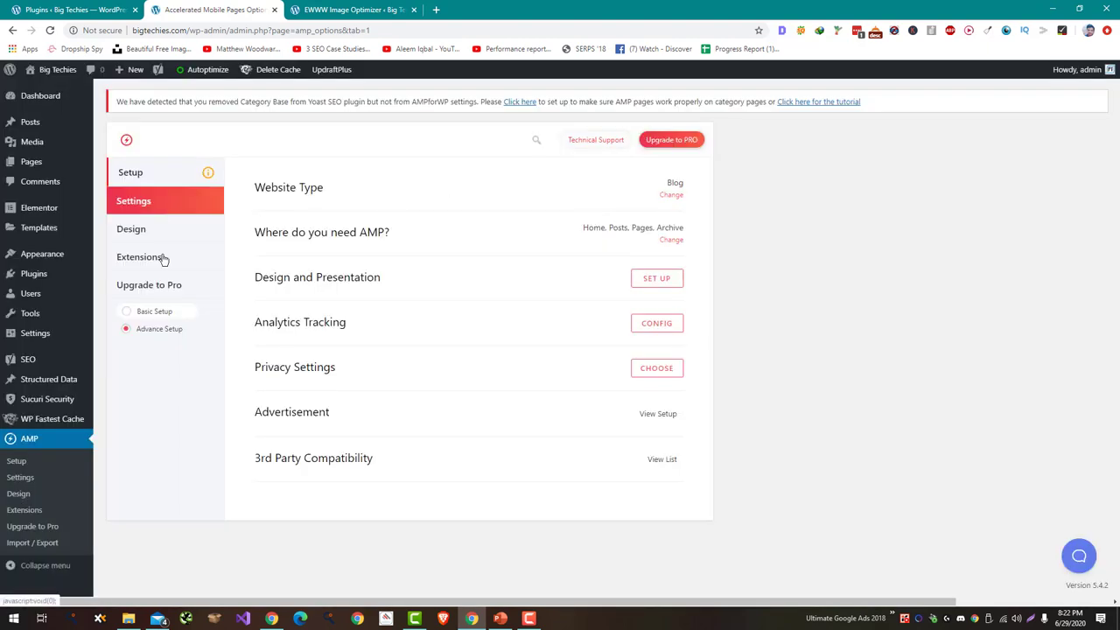
click(177, 205)
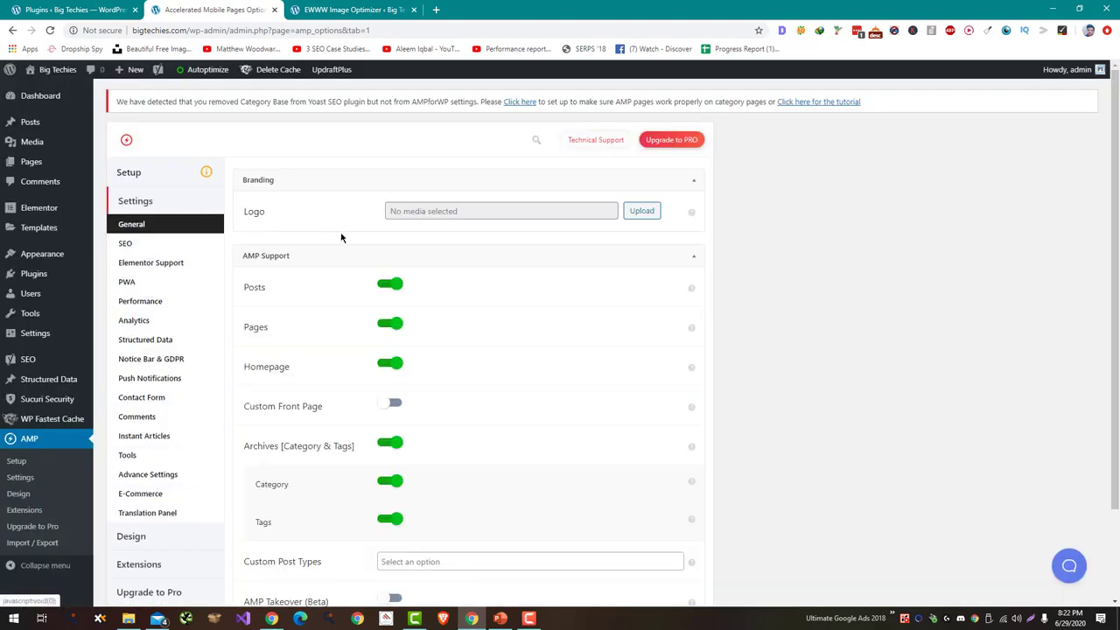
click(530, 211)
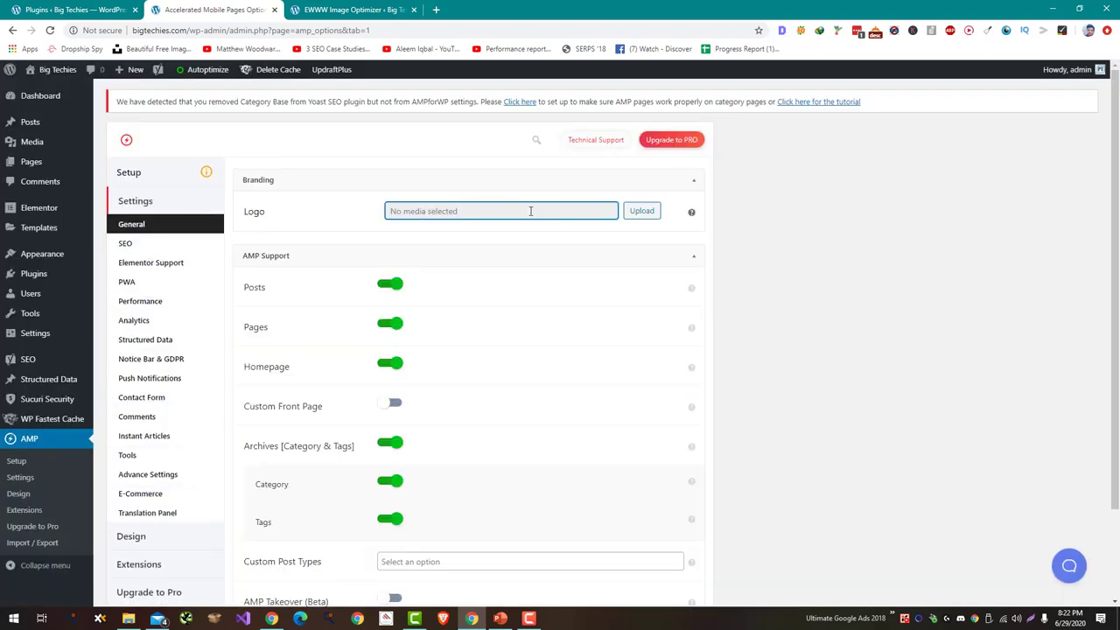
Disable AMP support for pages, the homepage and tag archives, keeping category archives enabled, and save the changes.
click(389, 323)
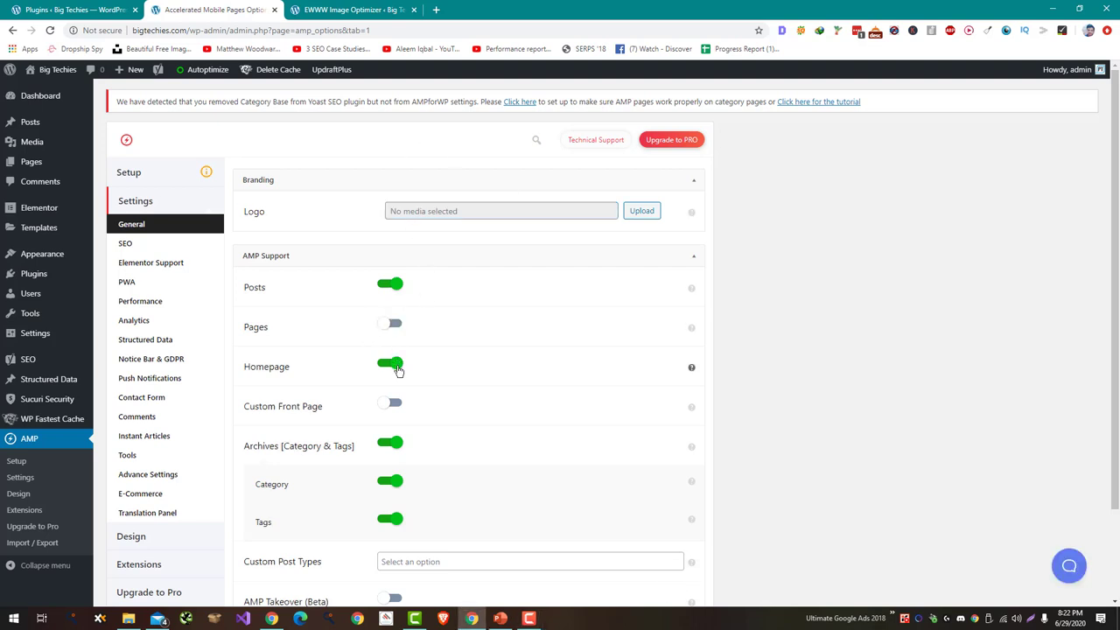
click(395, 367)
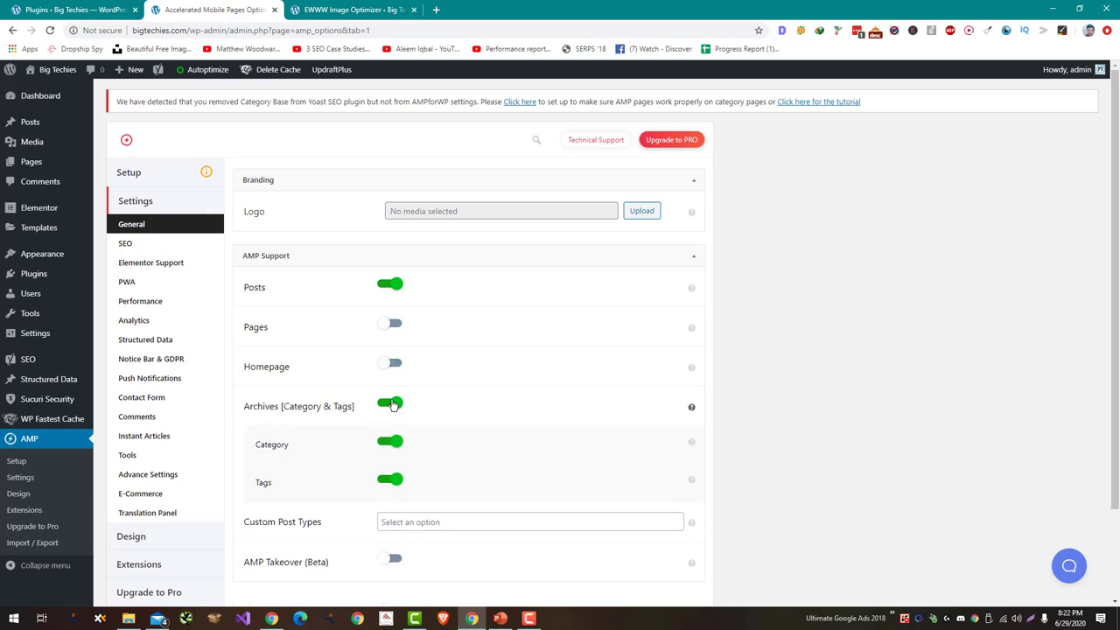
click(392, 405)
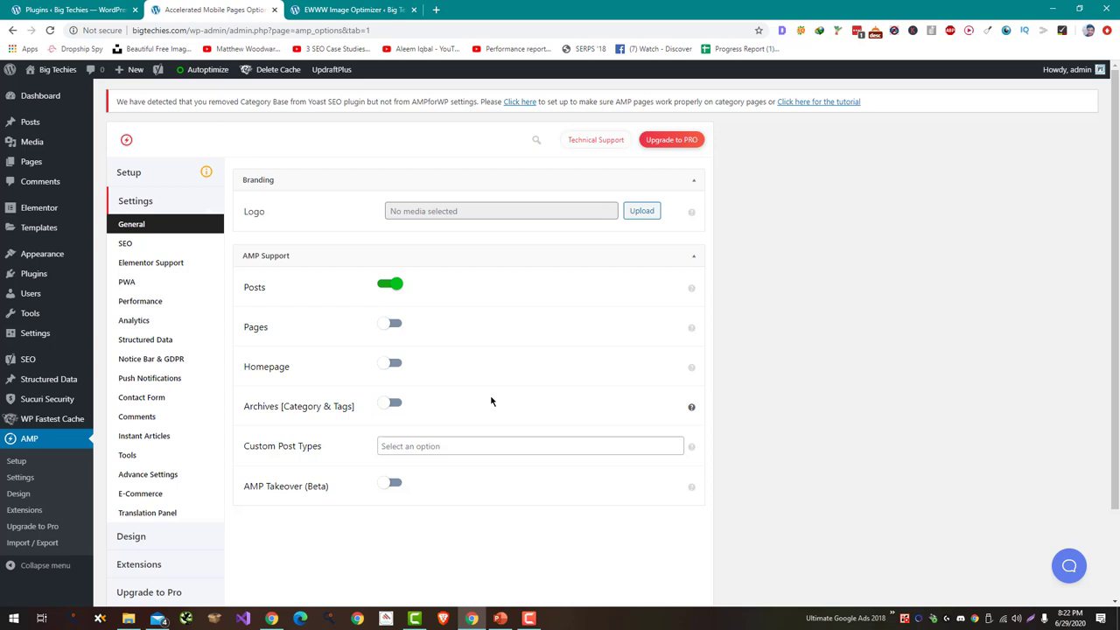
click(391, 405)
click(395, 482)
scroll(505, 443, down, 1)
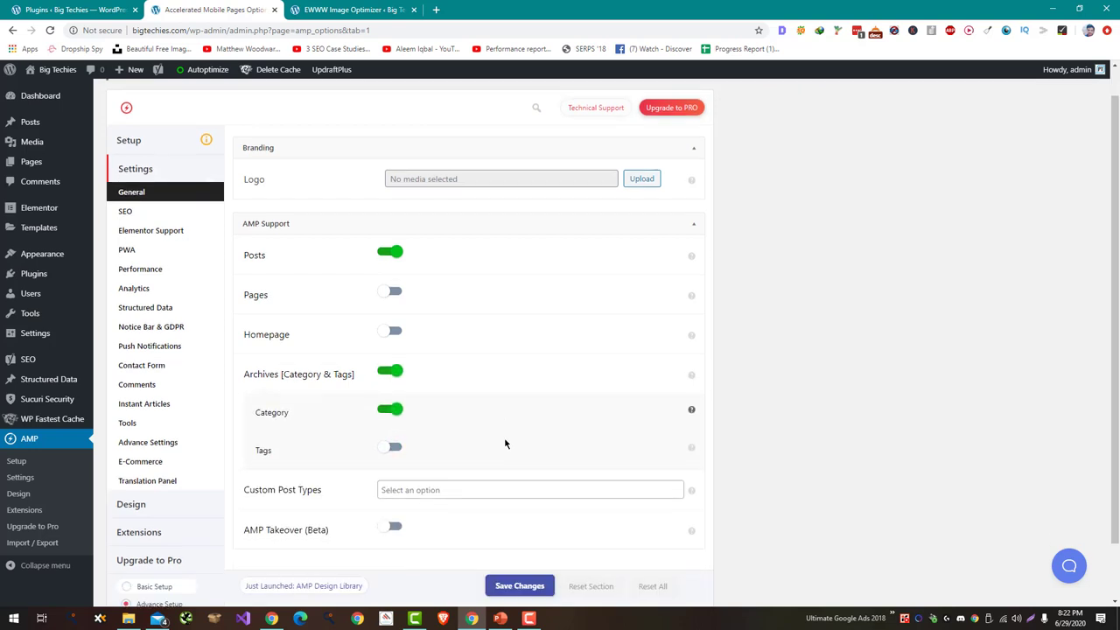
scroll(505, 444, down, 1)
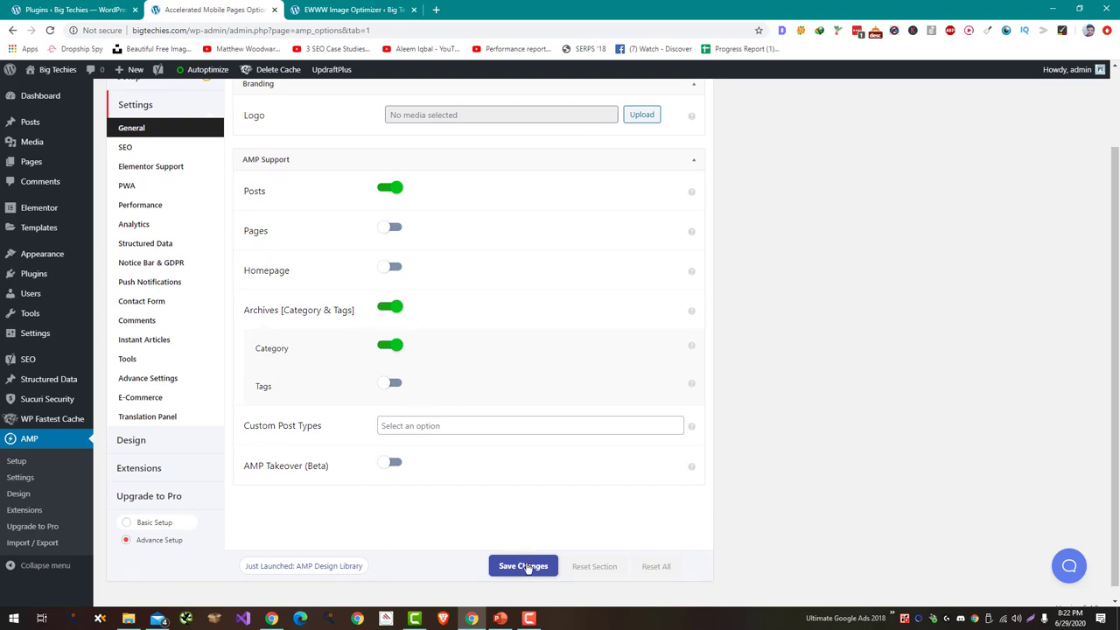
click(525, 566)
Check the upload and media library options for the AMP branding logo without selecting an image.
scroll(189, 257, up, 2)
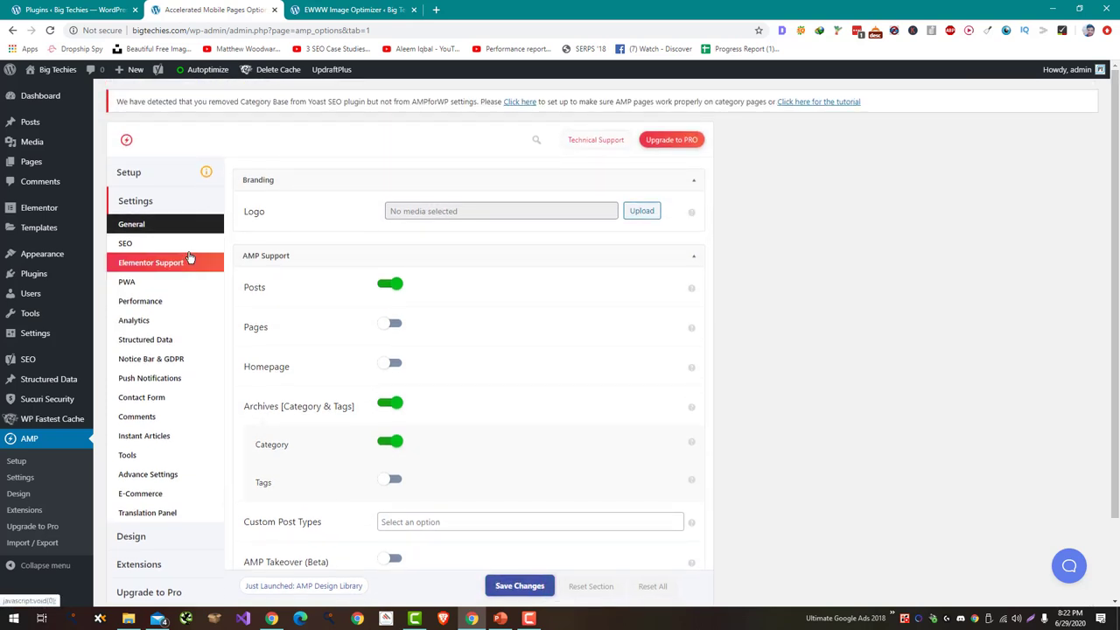
click(644, 214)
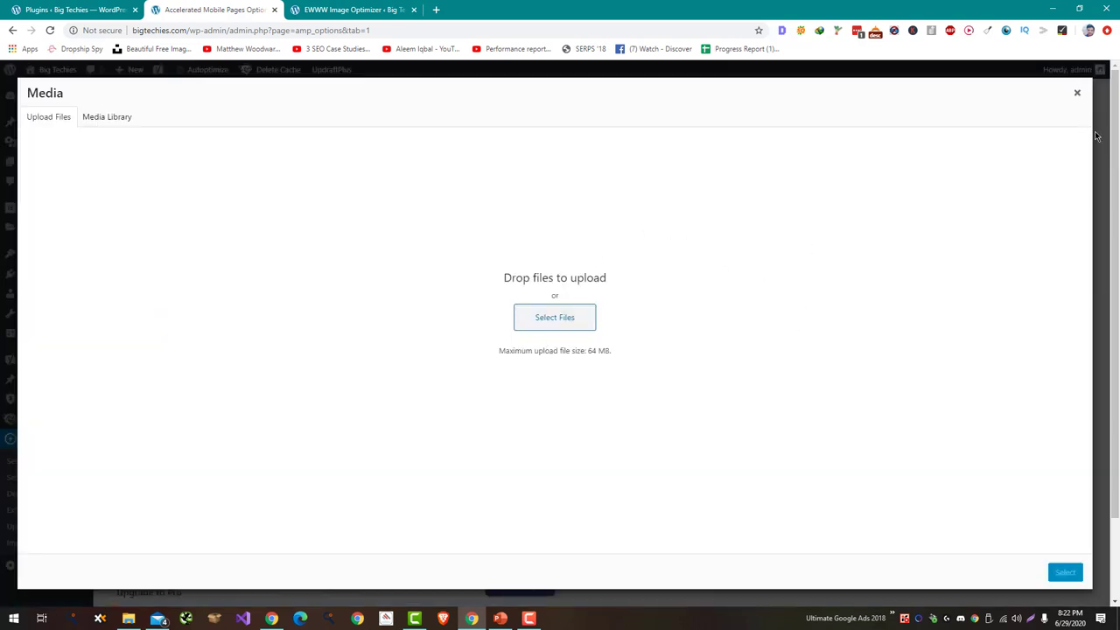
click(126, 118)
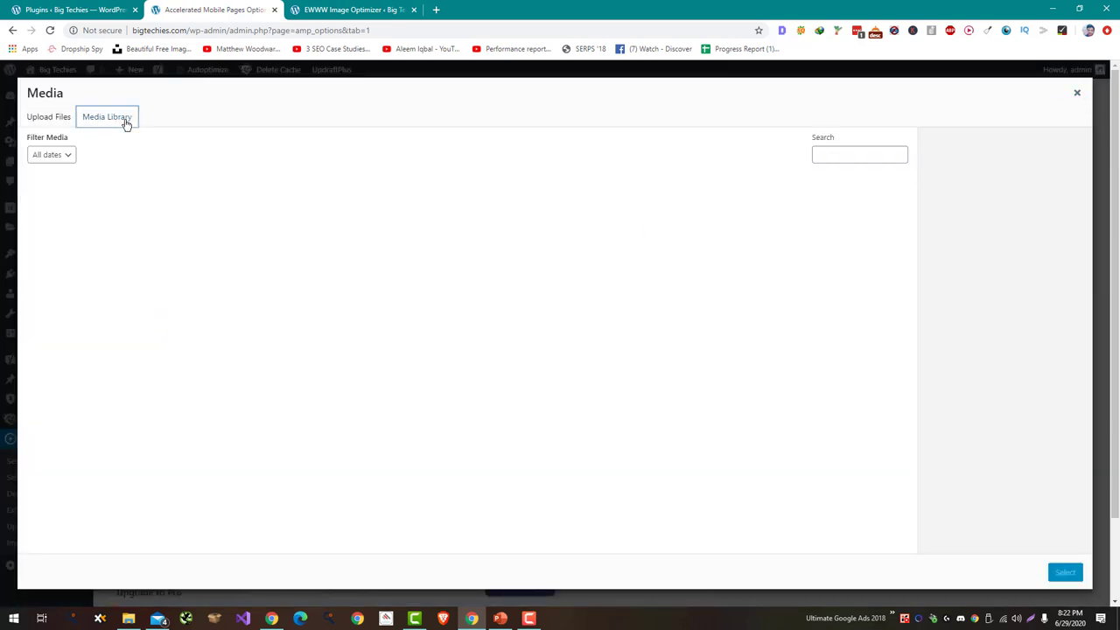
click(68, 119)
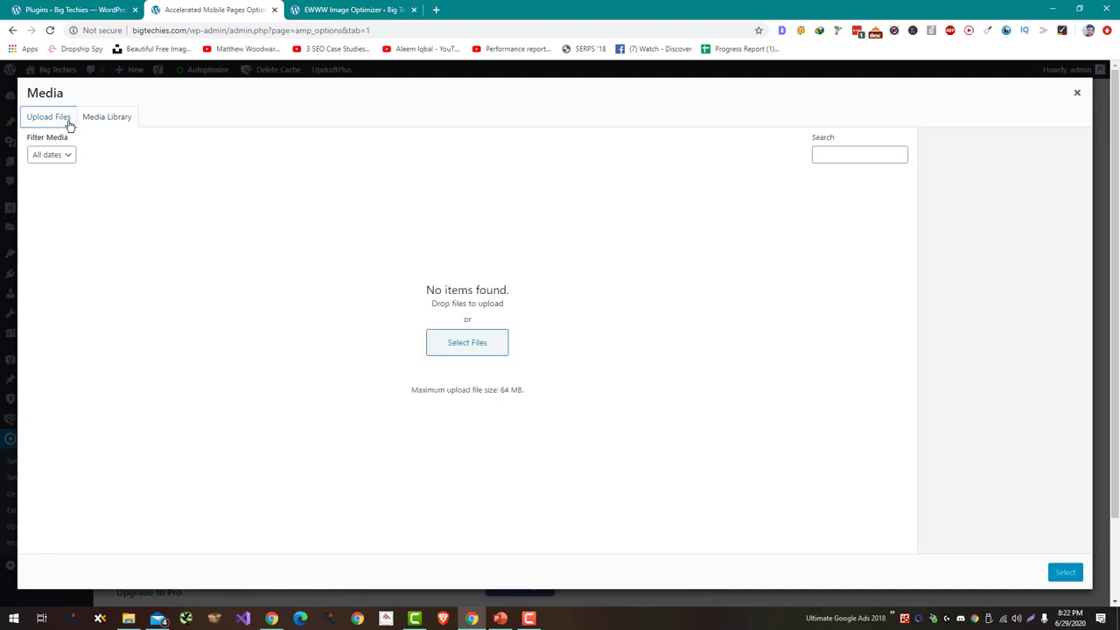
click(1078, 96)
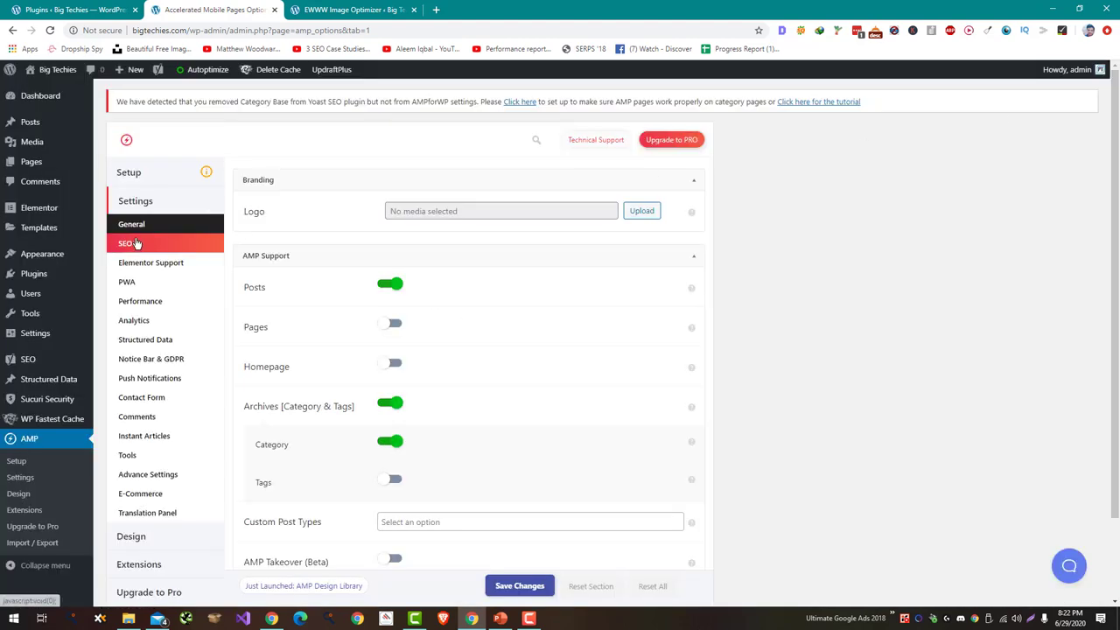
In the AMP SEO settings, enable Canonical from Yoast and Schema from Yoast, and save the changes.
click(134, 244)
scroll(441, 254, down, 1)
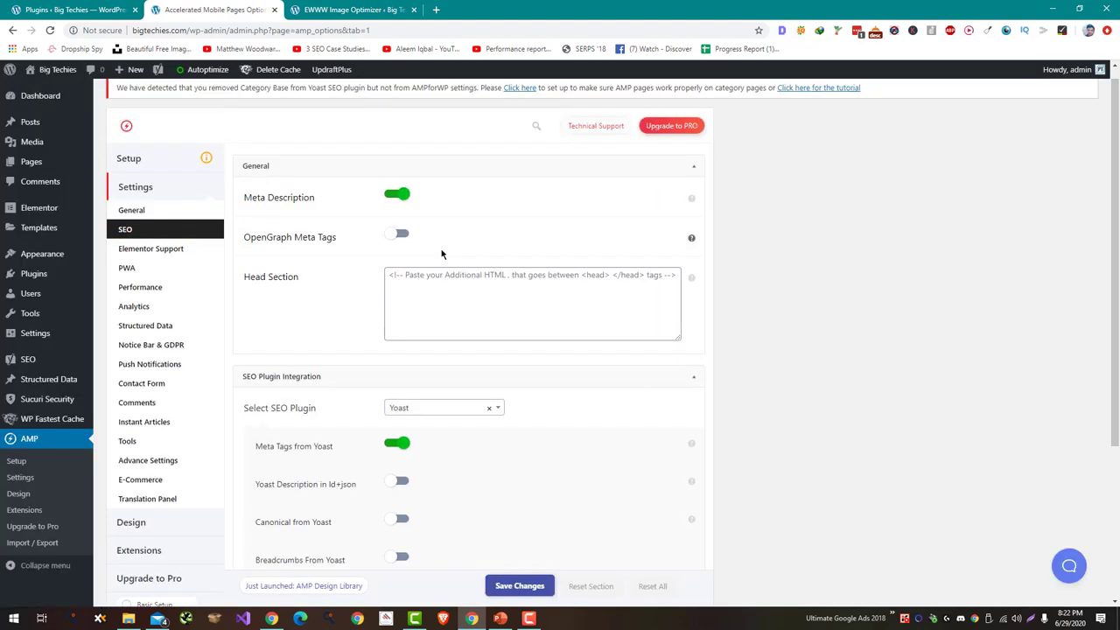
scroll(437, 249, down, 3)
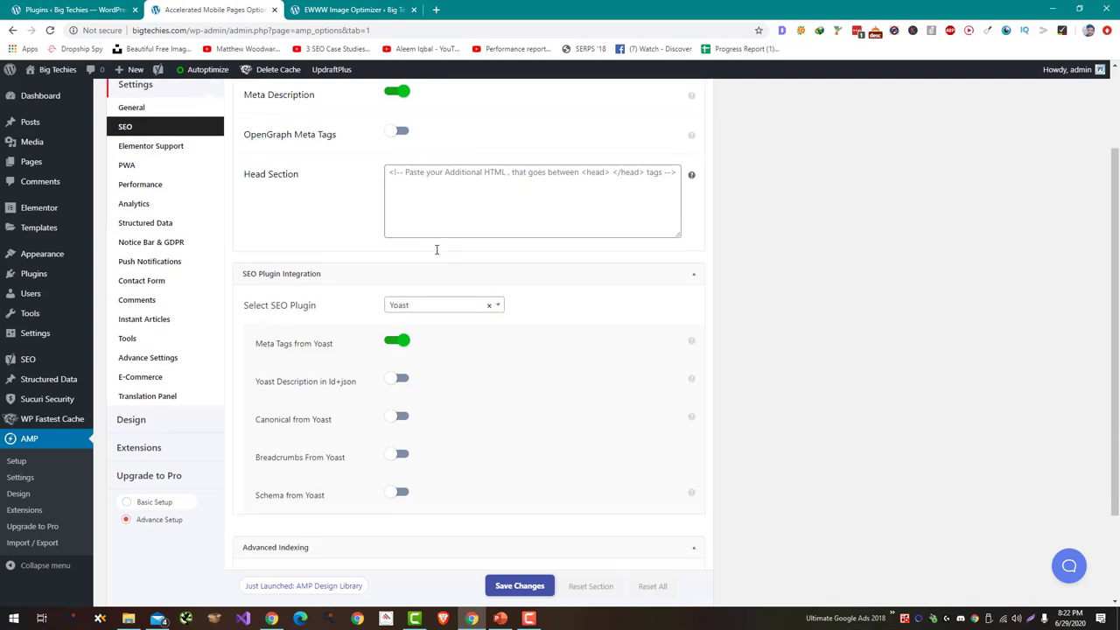
click(403, 302)
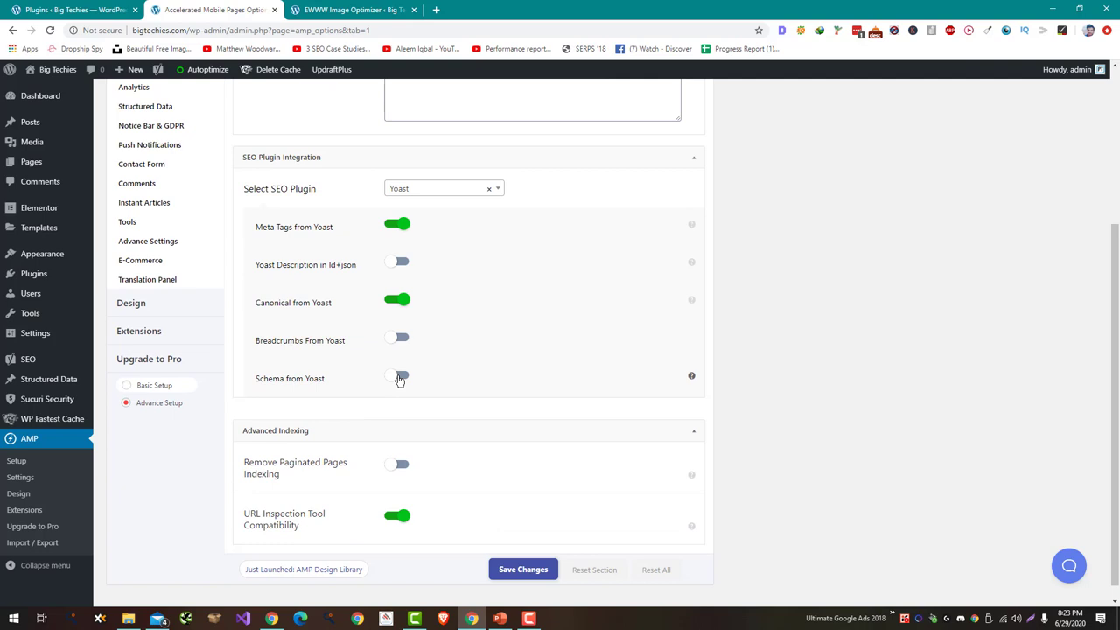
click(399, 378)
click(523, 570)
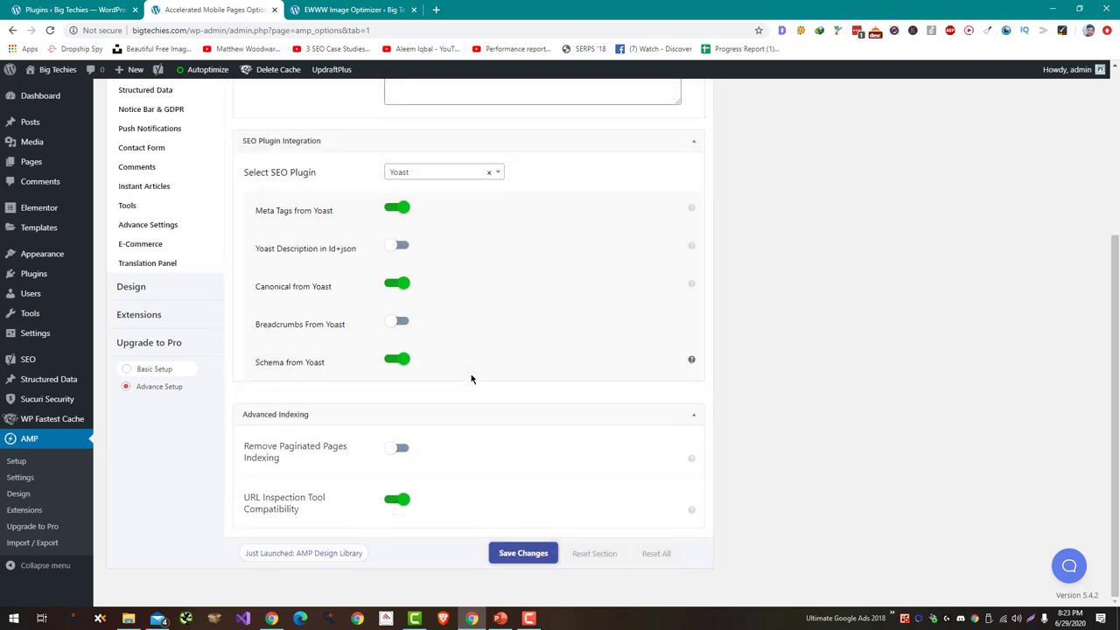
In the AMP Performance settings, enable Leverage Browser Caching and Optimize CSS (beta), and save the changes.
scroll(203, 237, up, 2)
click(204, 209)
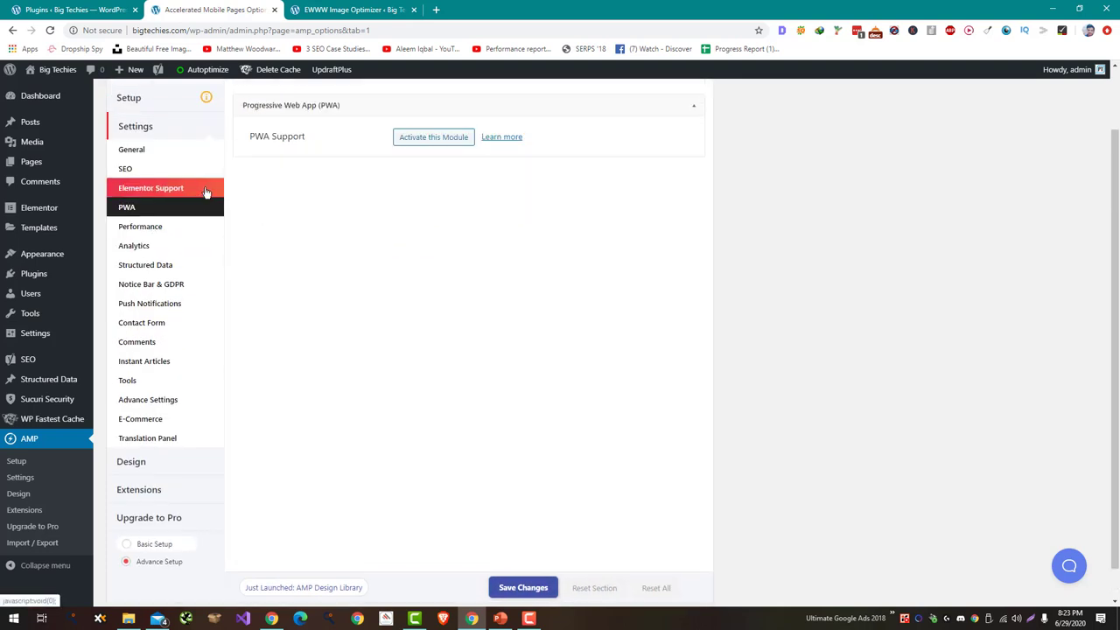
click(204, 188)
click(203, 210)
click(195, 231)
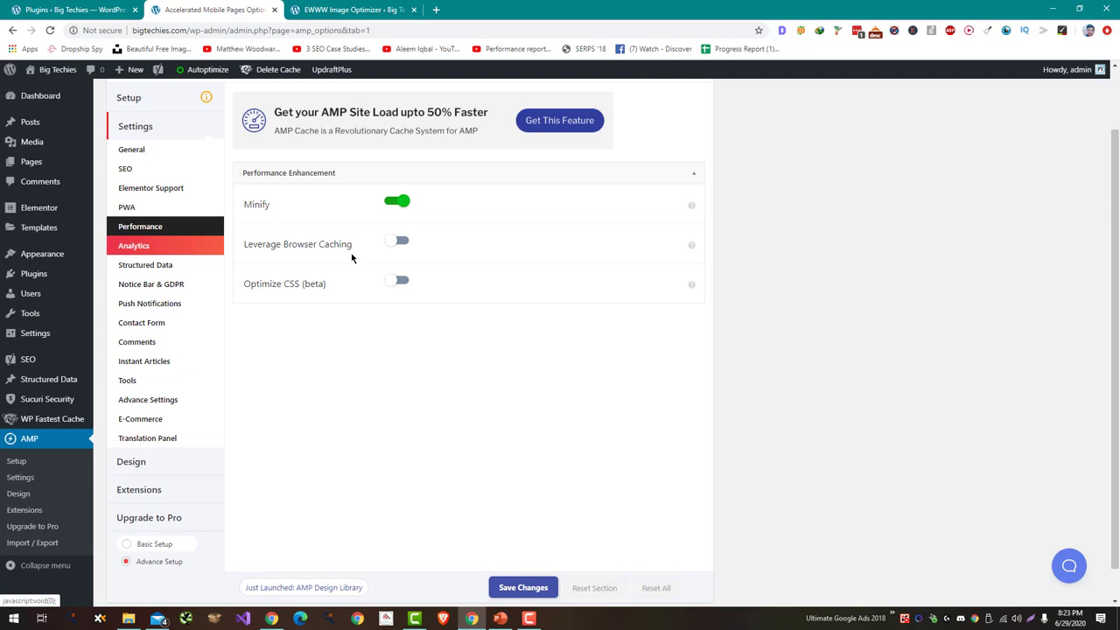
click(392, 242)
click(398, 280)
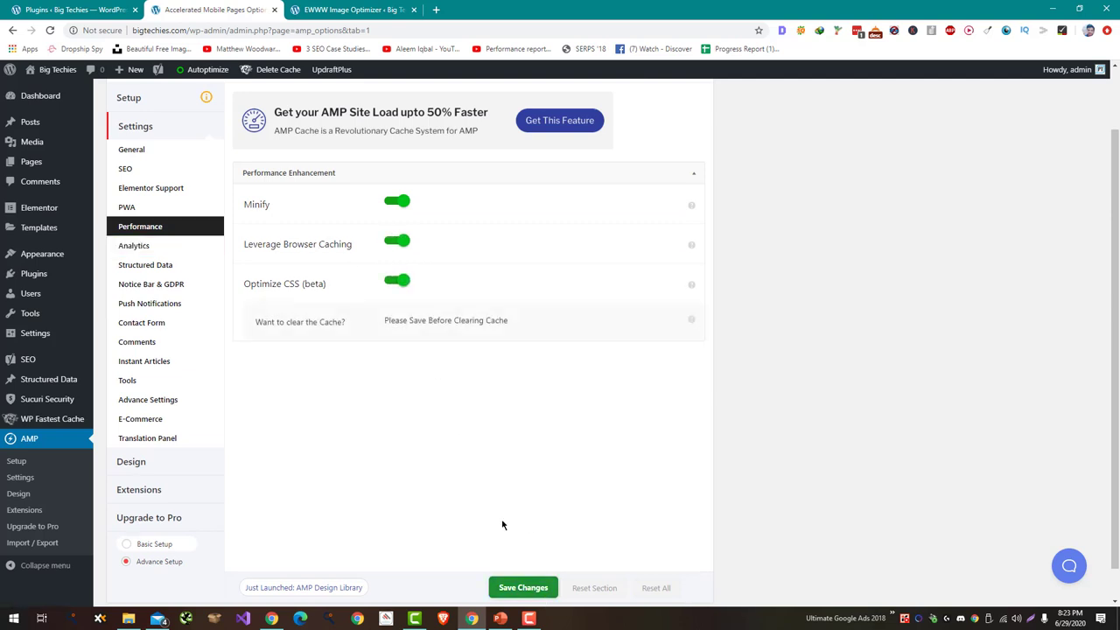
click(523, 587)
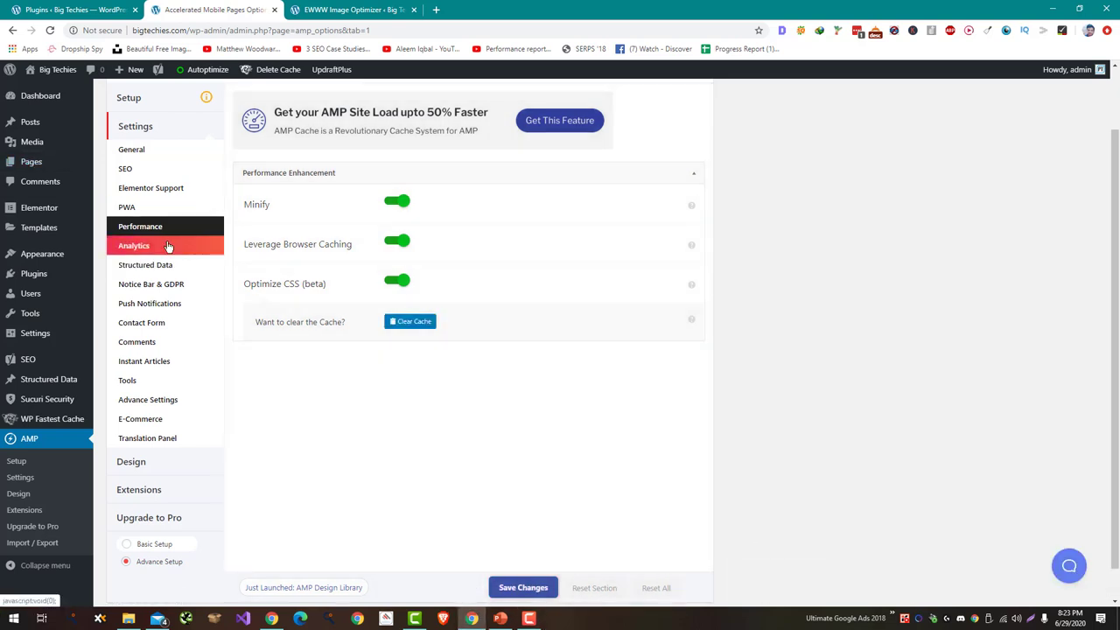
Try enabling Google Analytics in the AMP Analytics settings to inspect its Tracking ID field, and switch it back off.
click(169, 245)
click(395, 133)
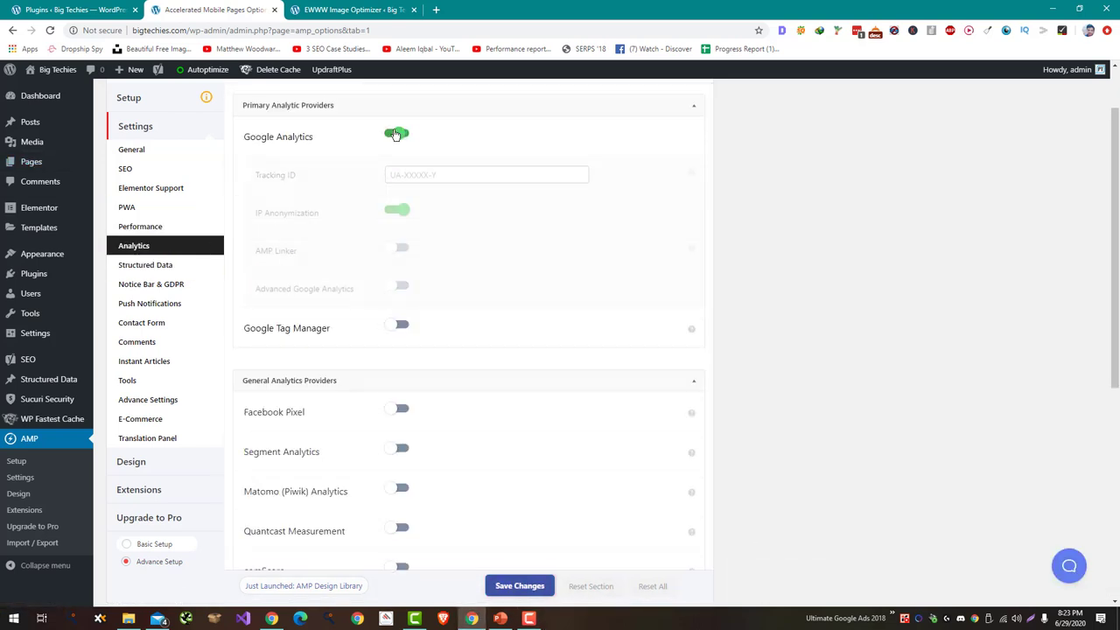
click(402, 175)
key(ctrl+a)
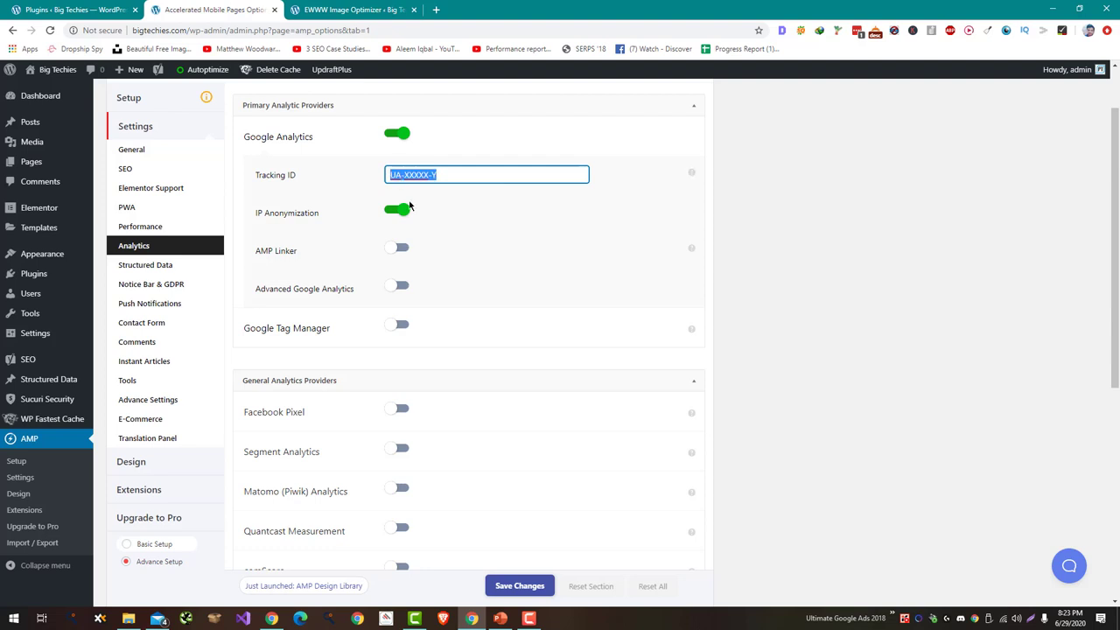
click(399, 137)
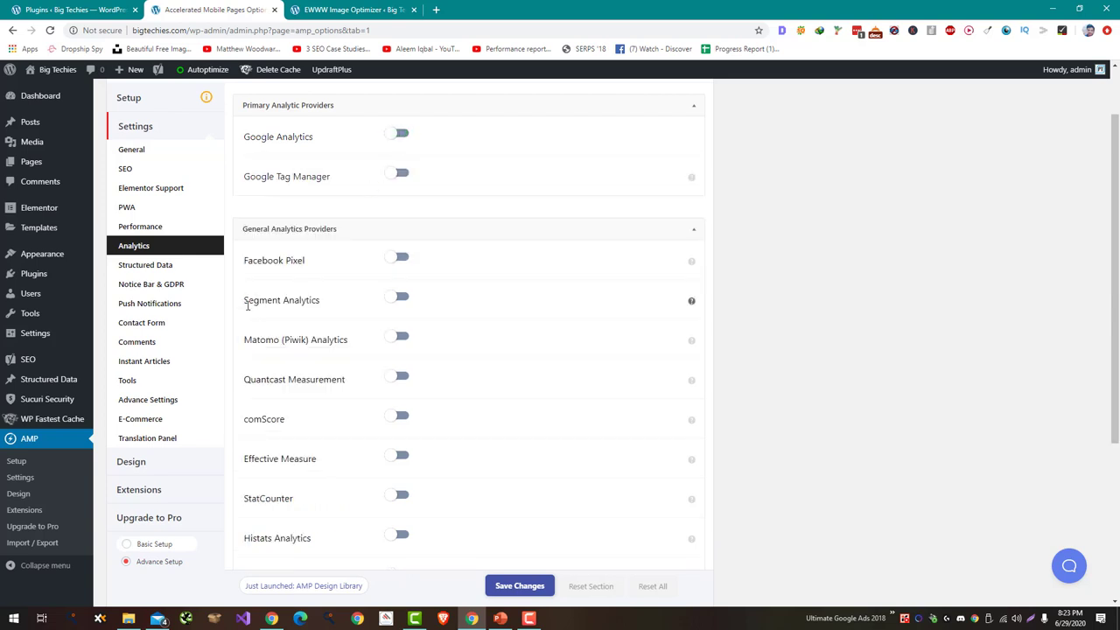
View the schema type setup page linked from the AMP Structured Data settings, dismiss the newsletter offer, and return to the AMP options.
click(214, 270)
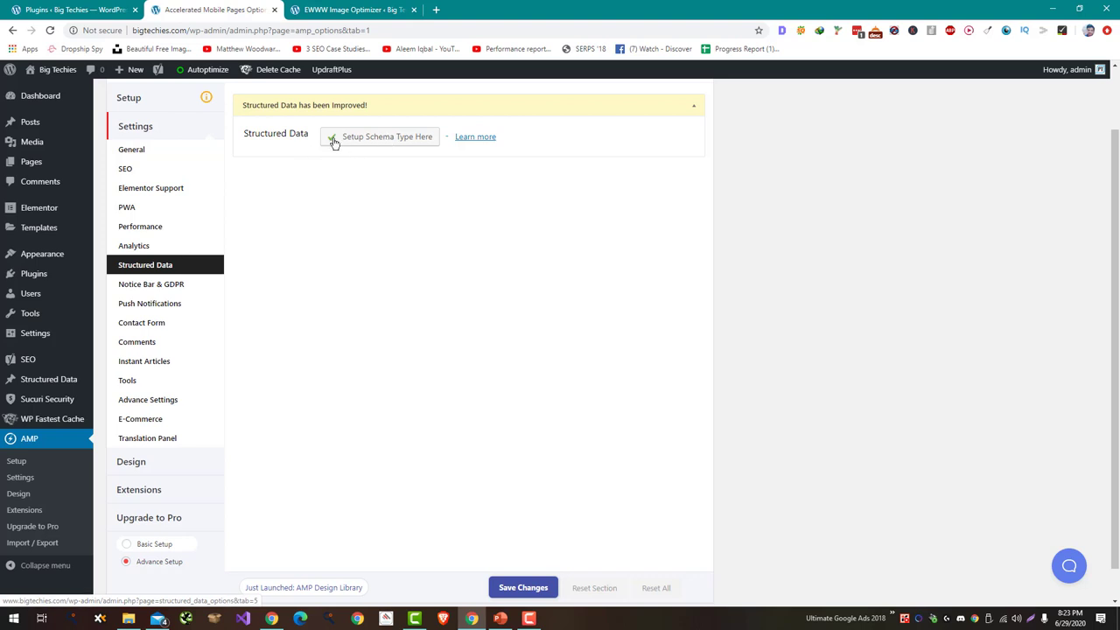
click(371, 145)
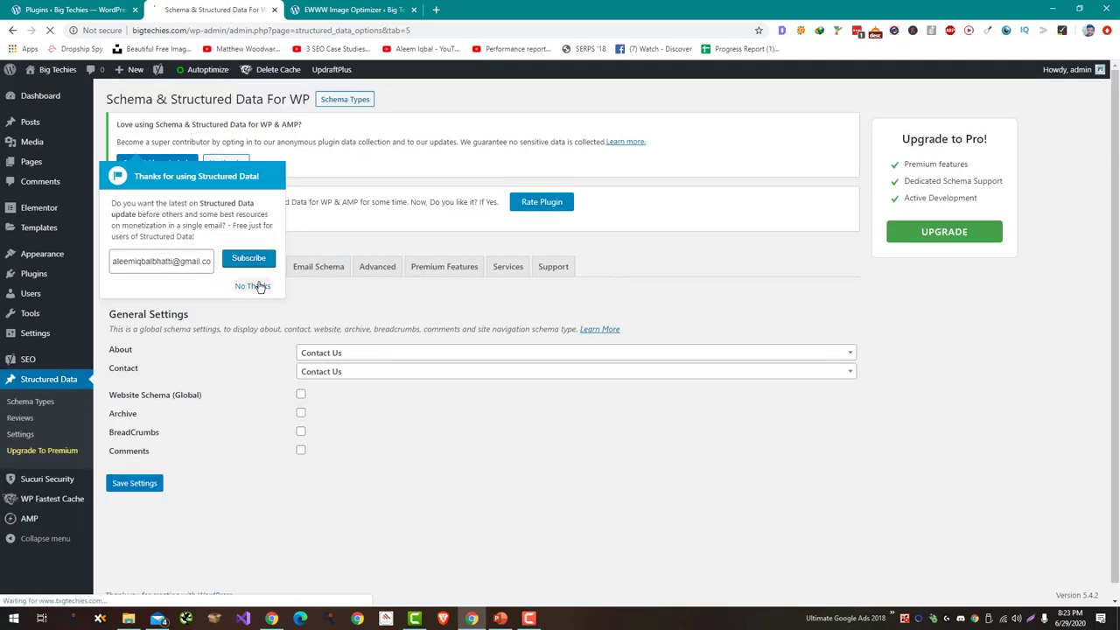
click(258, 284)
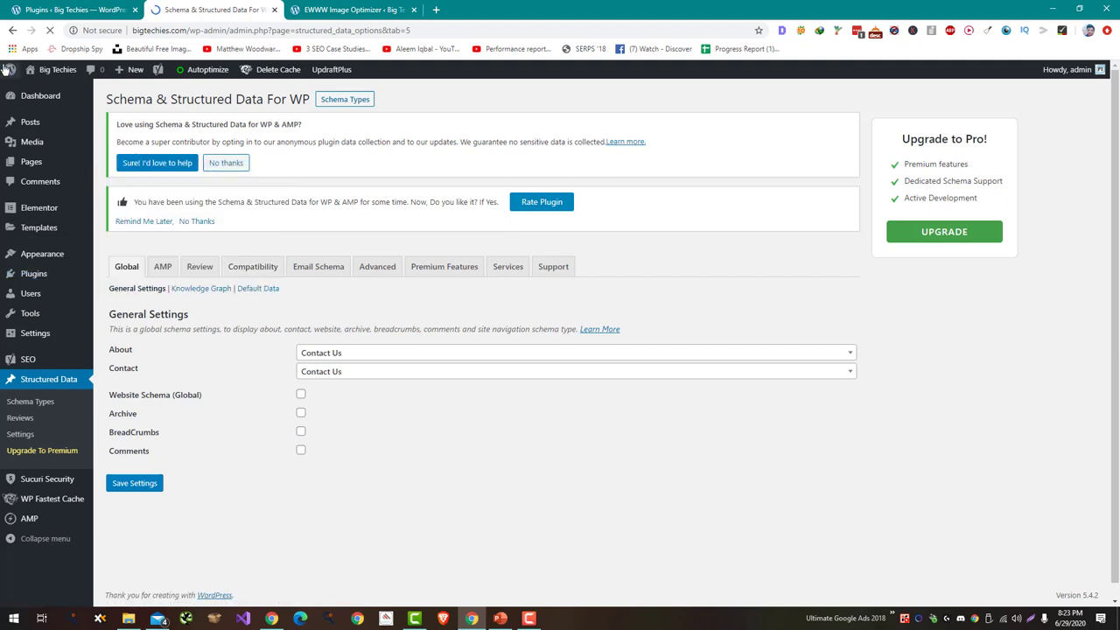
click(12, 32)
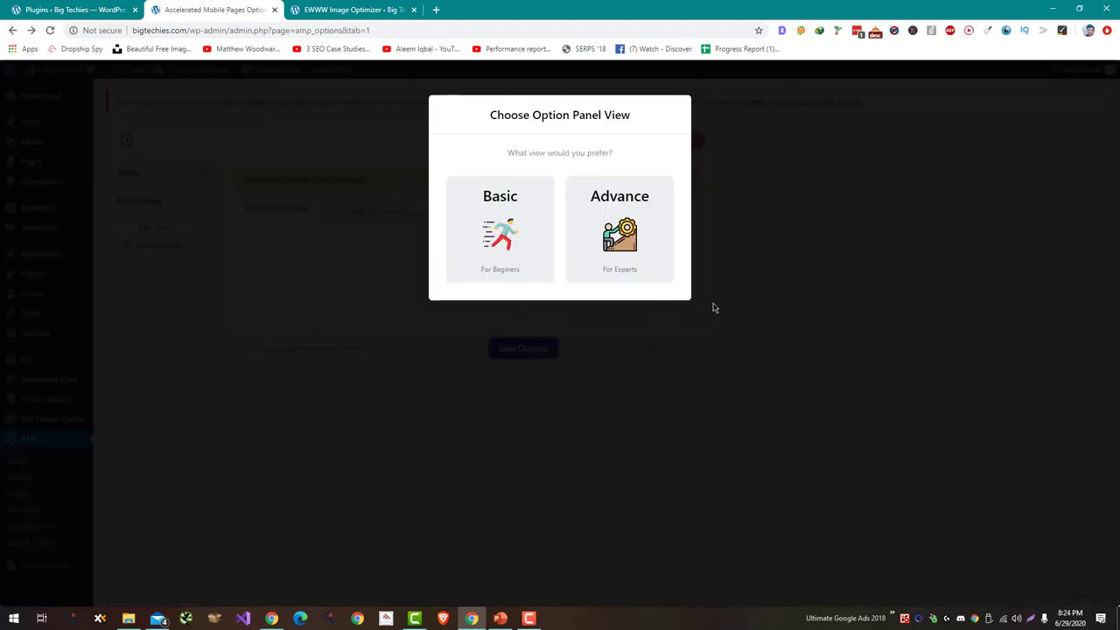
Choose the Advance option panel view again and reopen the AMP general settings.
click(619, 234)
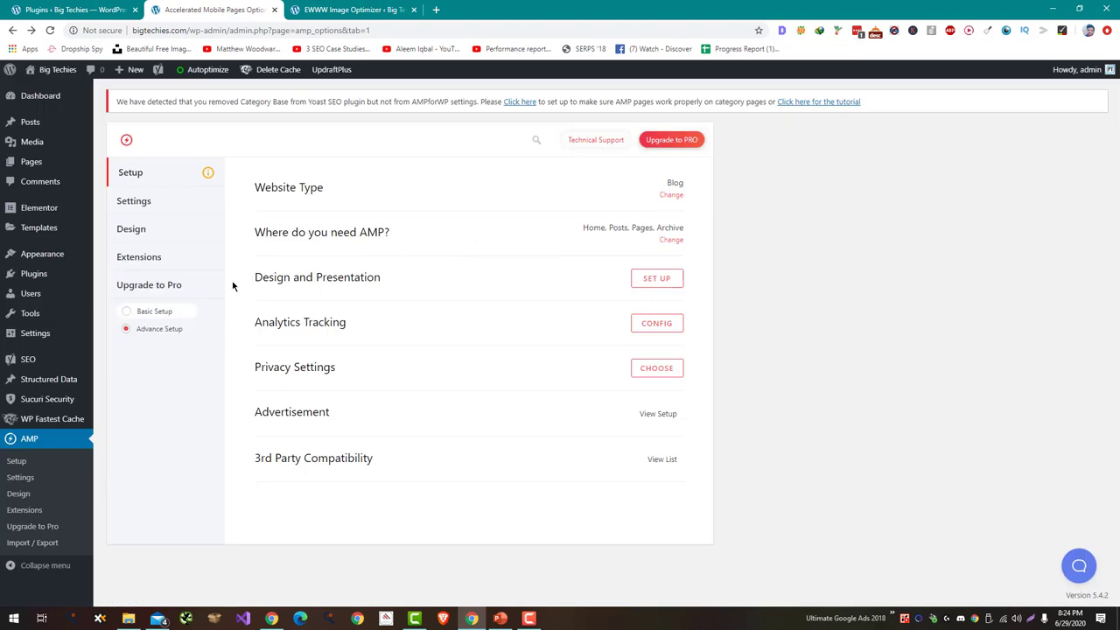
click(202, 229)
click(202, 214)
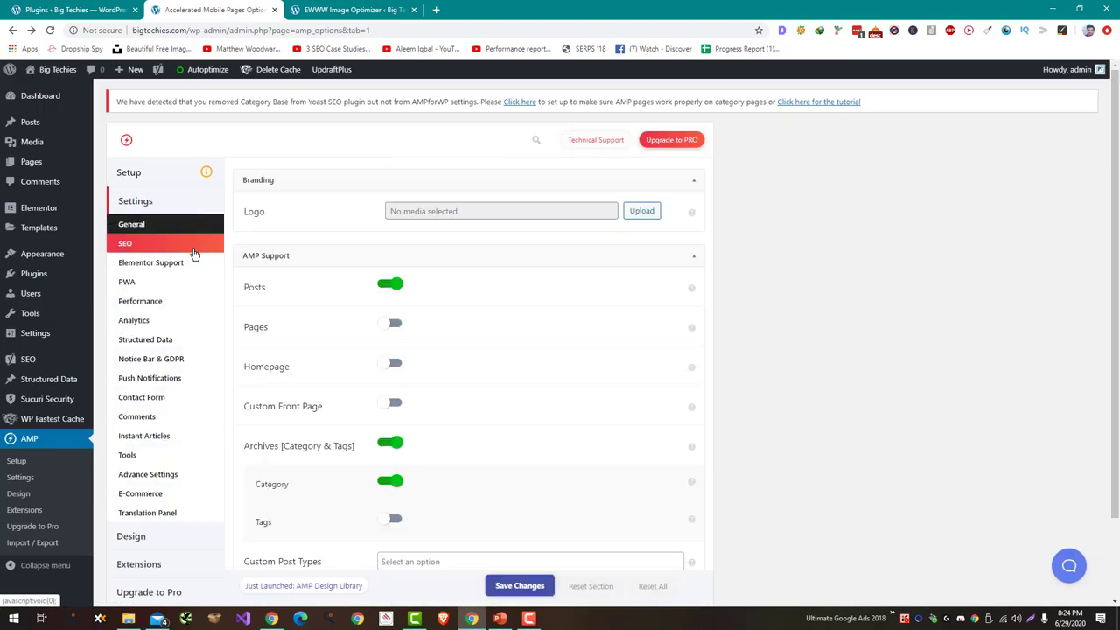
Examine the AMP settings for Notice Bar & GDPR, Structured Data and Push Notifications.
click(208, 362)
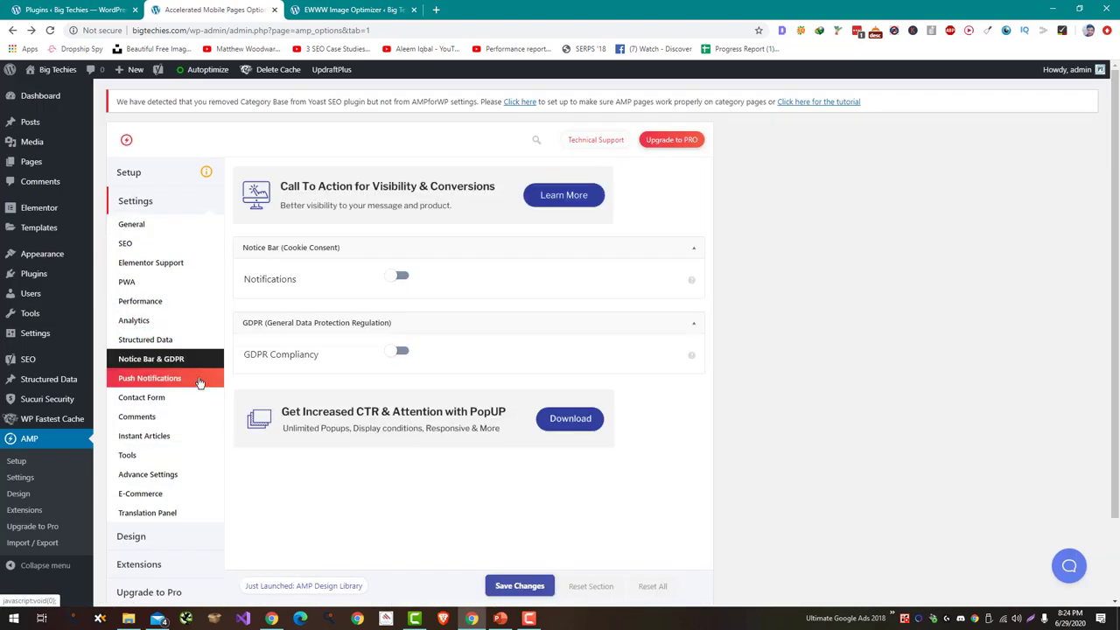
click(200, 379)
click(201, 340)
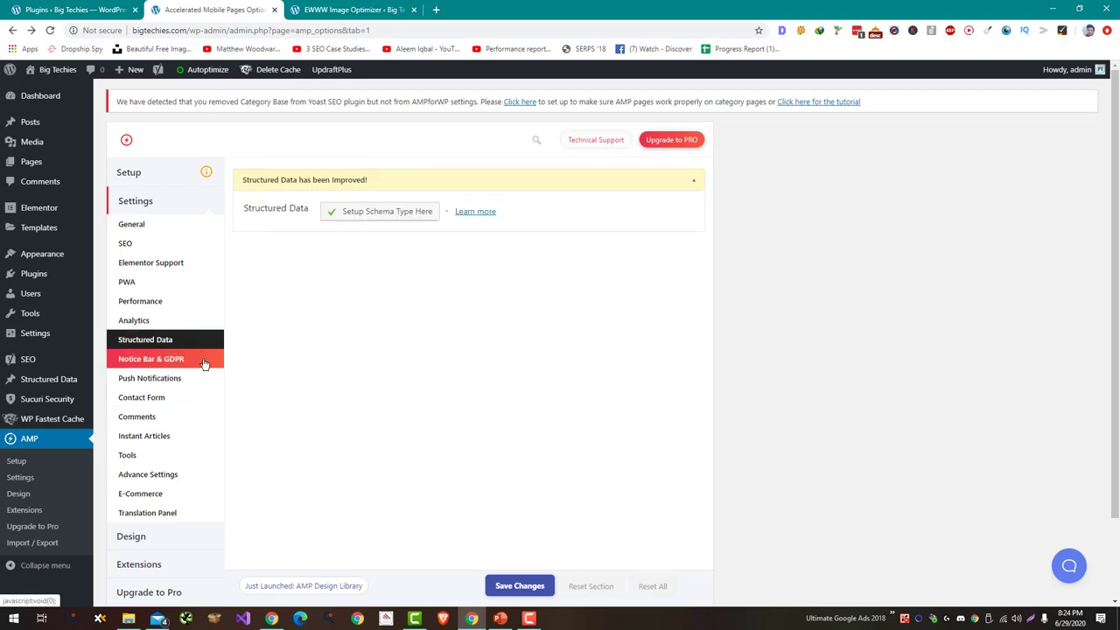
click(203, 361)
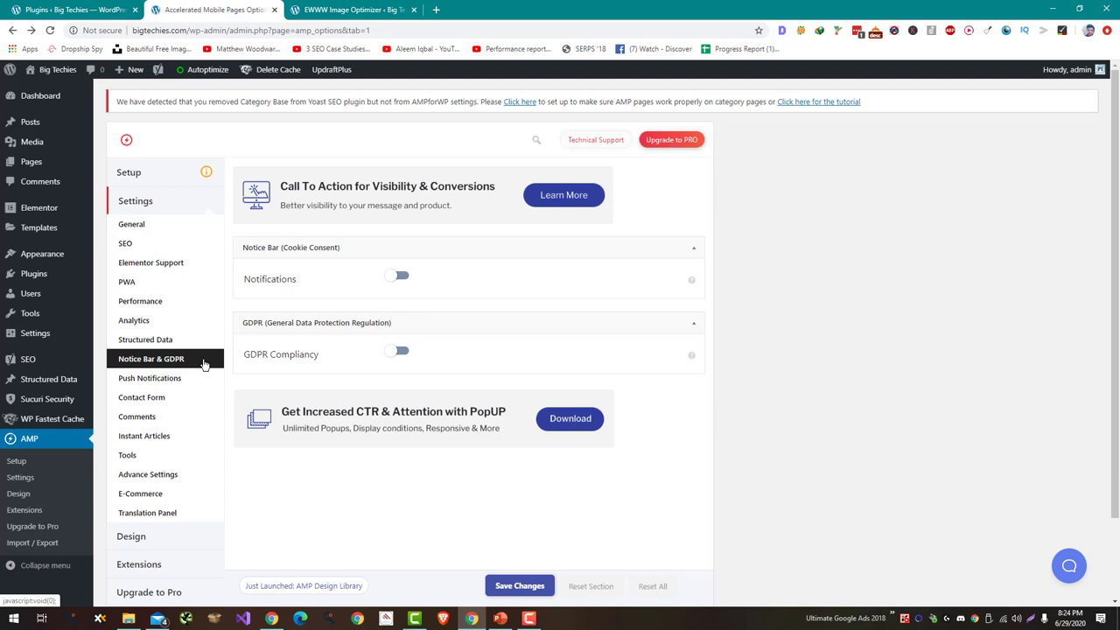
click(184, 379)
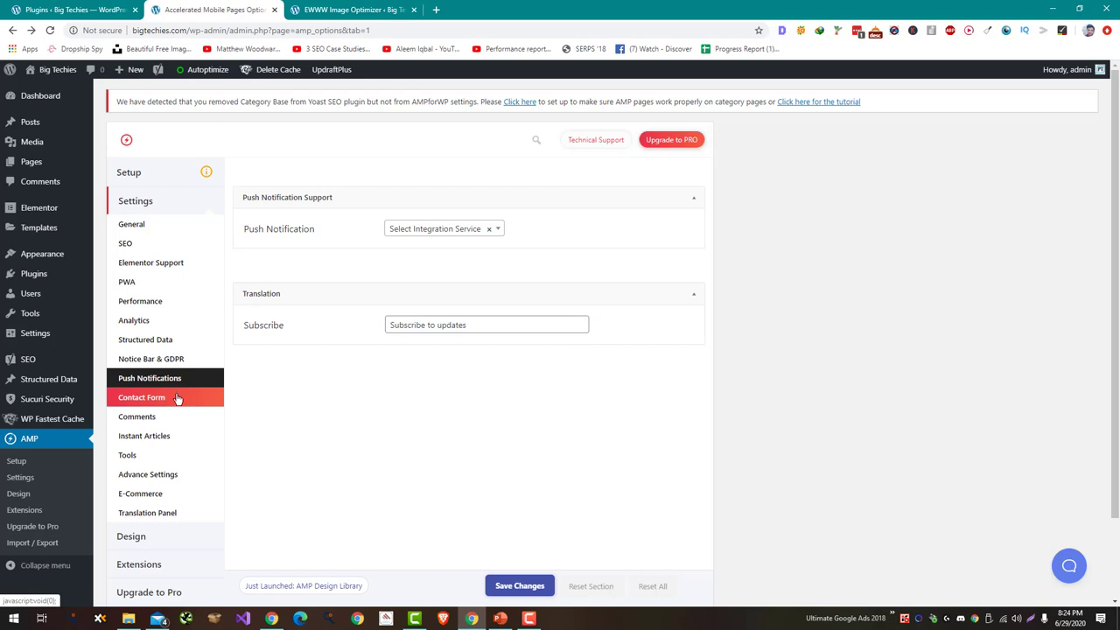
Enable Contact Form 7 Support in the AMP Contact Form settings.
click(177, 399)
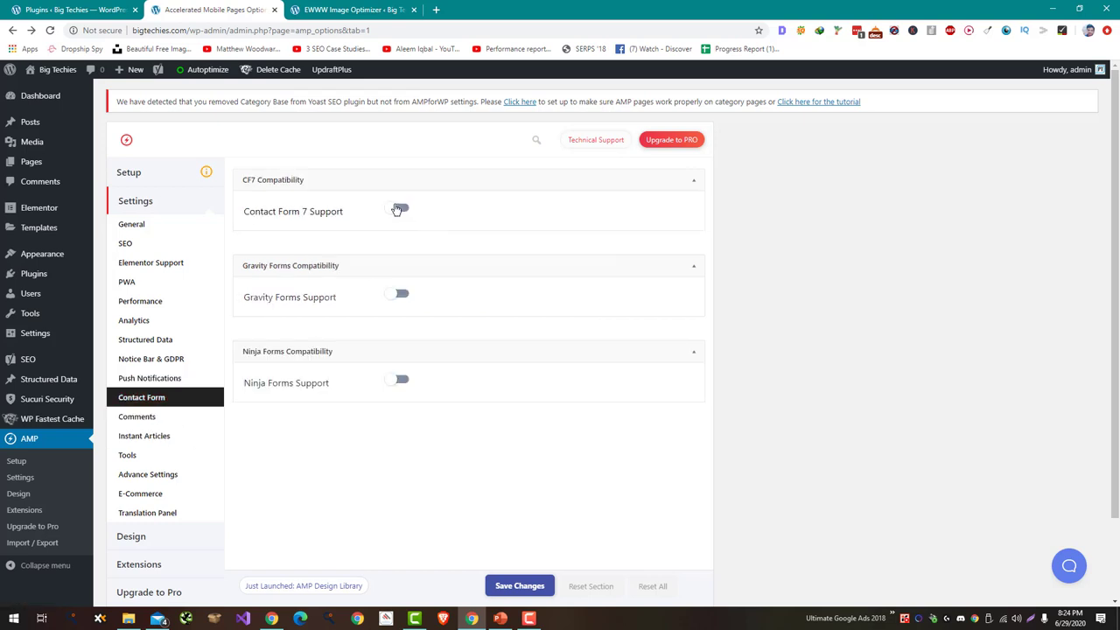
click(399, 208)
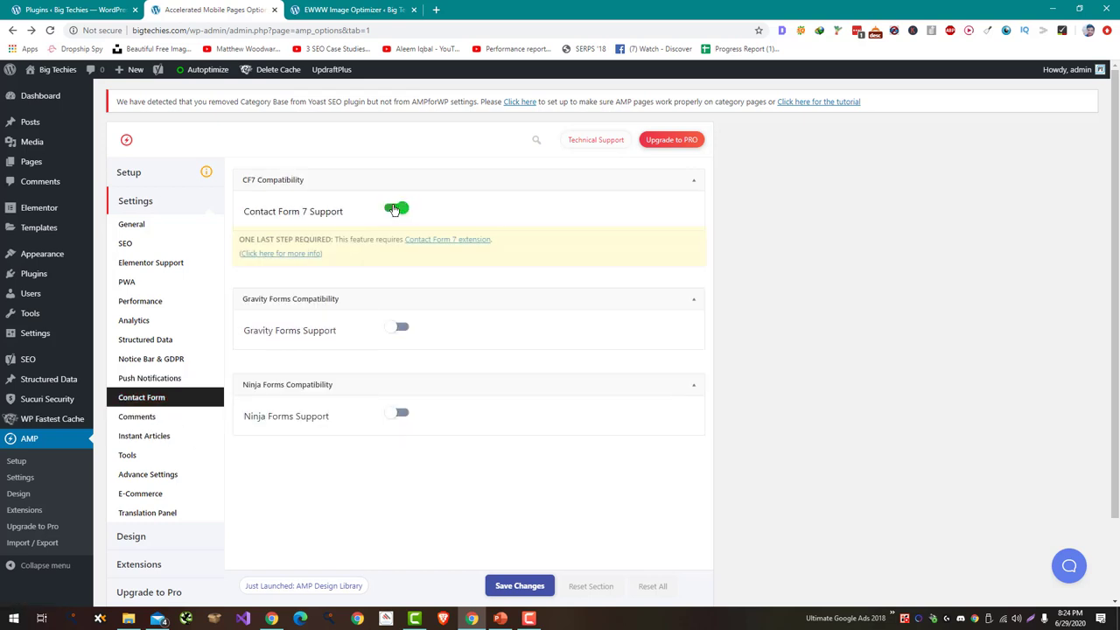
Try enabling Disqus in the AMP Comments settings to inspect its options, and switch it back off.
click(192, 416)
scroll(325, 374, down, 3)
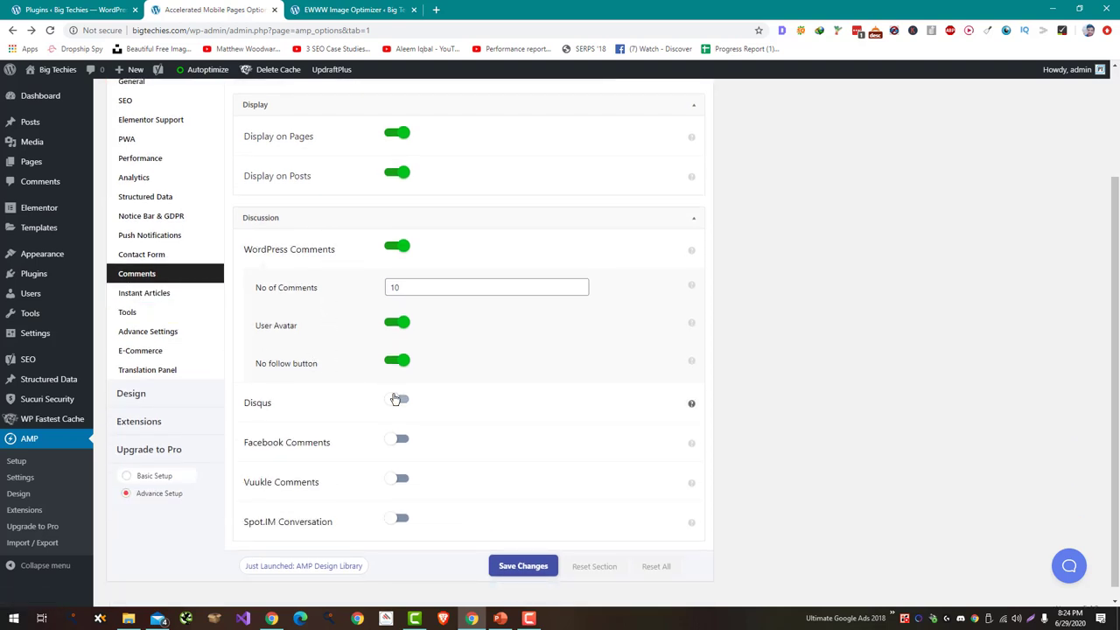
click(395, 400)
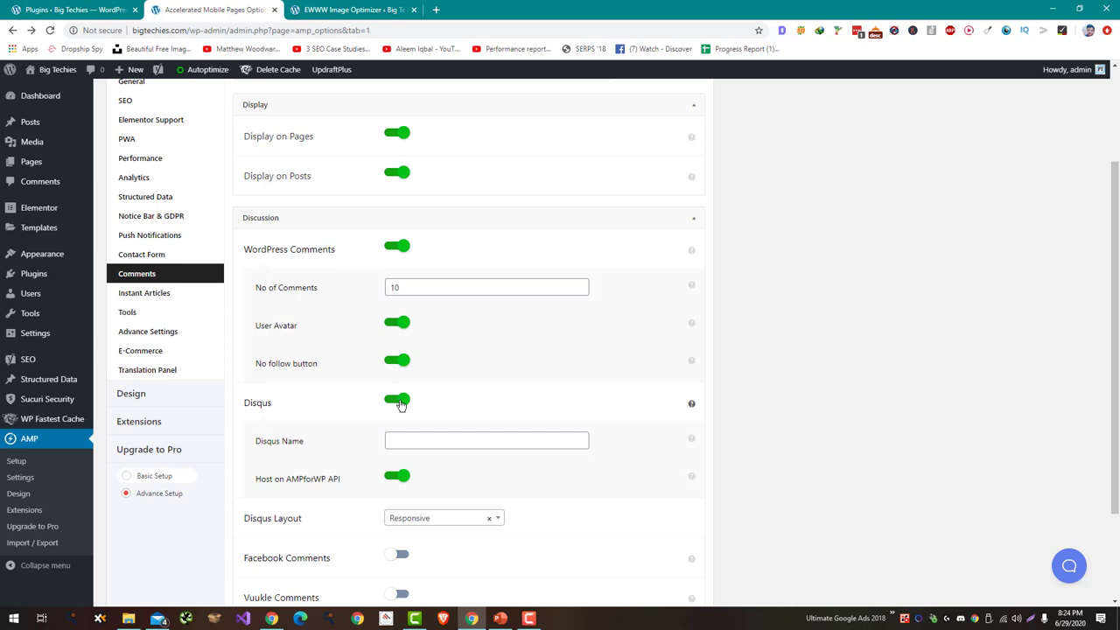
click(399, 402)
Examine the Instant Articles and Tools sections of the AMP settings.
click(171, 294)
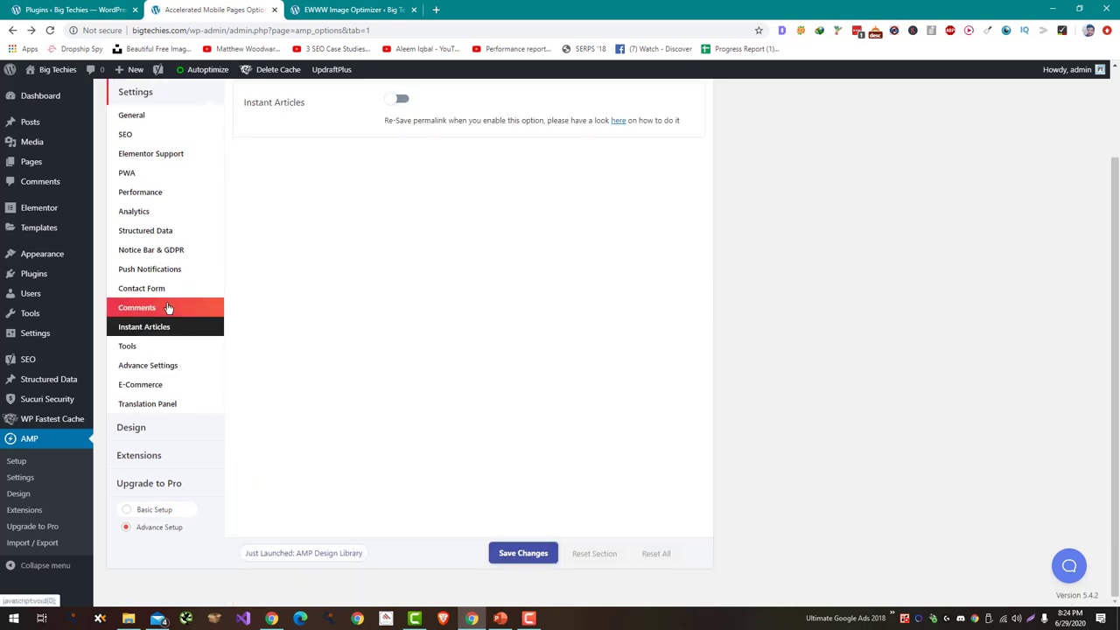
click(173, 343)
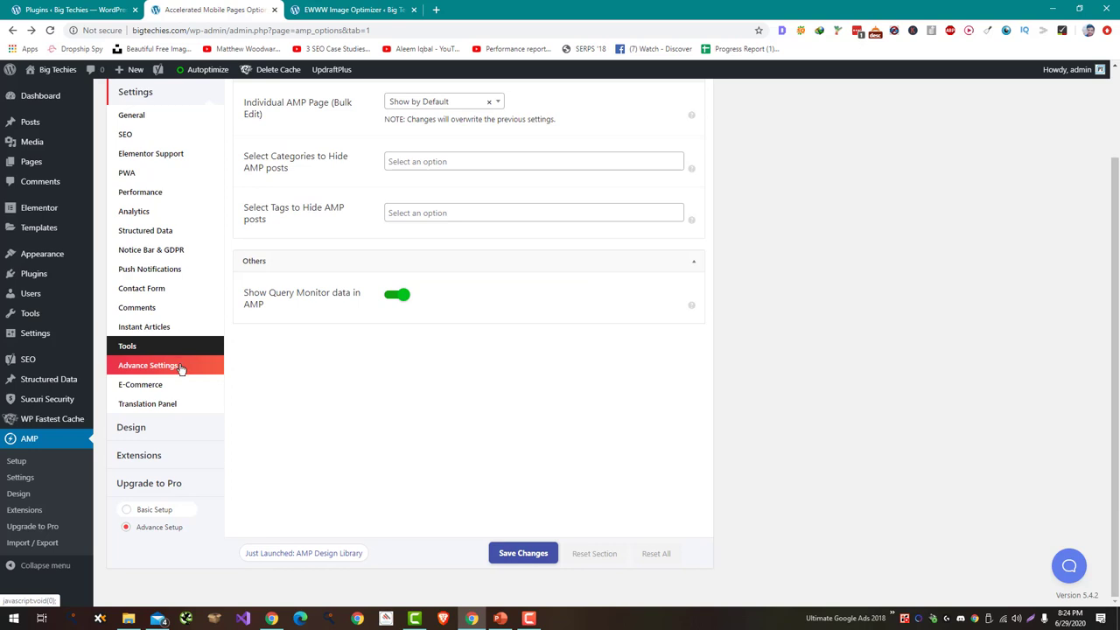
scroll(180, 369, up, 2)
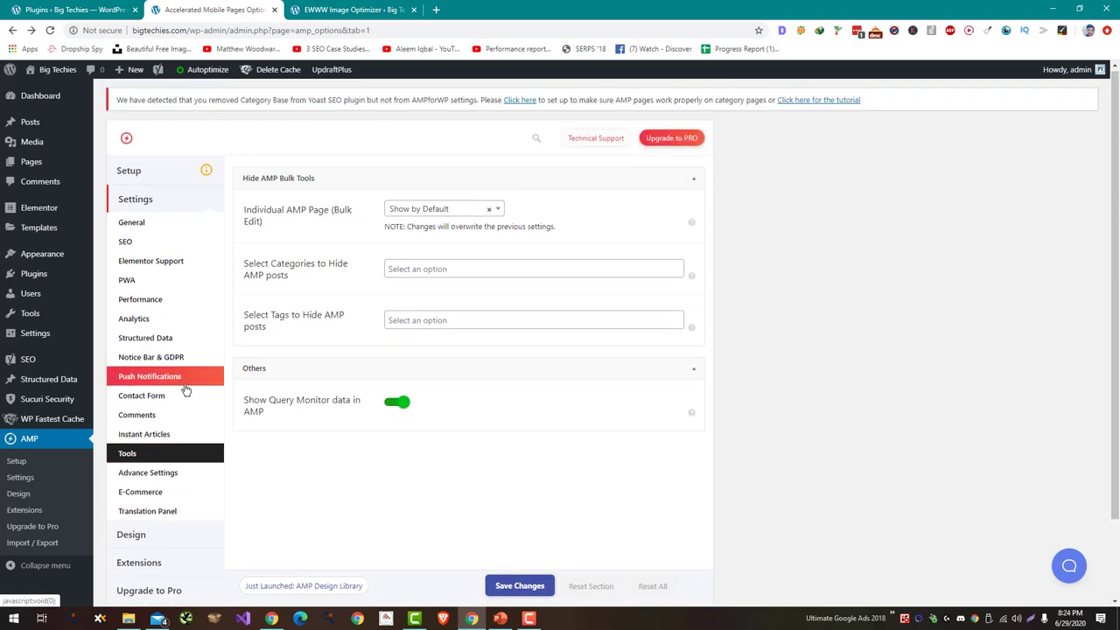
In the AMP Advance Settings, disable Search Result Page in AMP, enable Change End Point to ?amp, and save the changes.
click(197, 484)
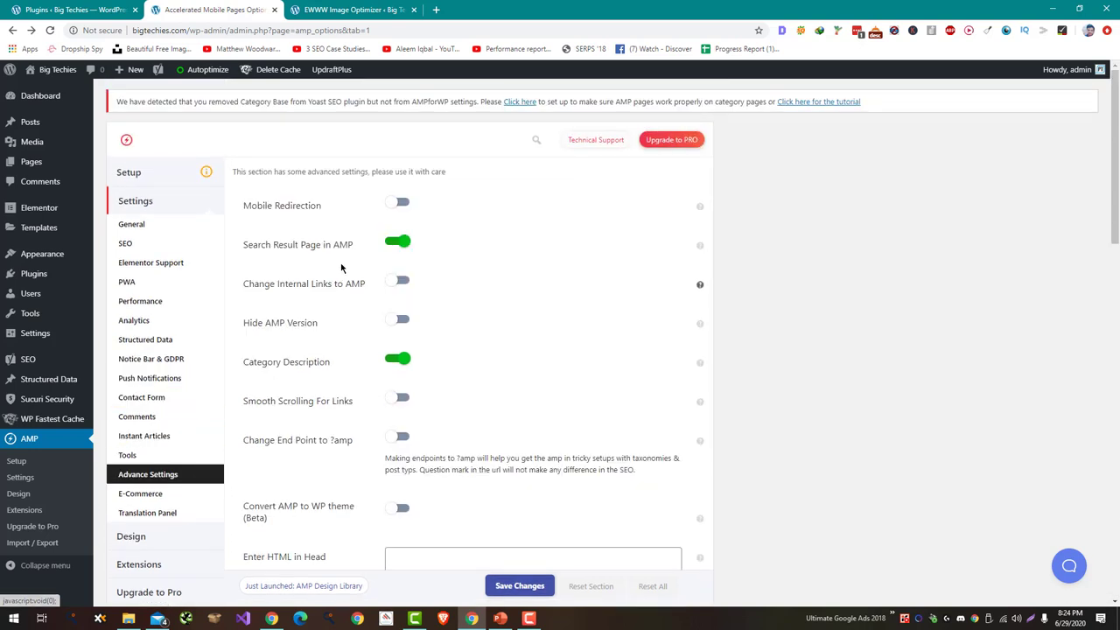
click(395, 245)
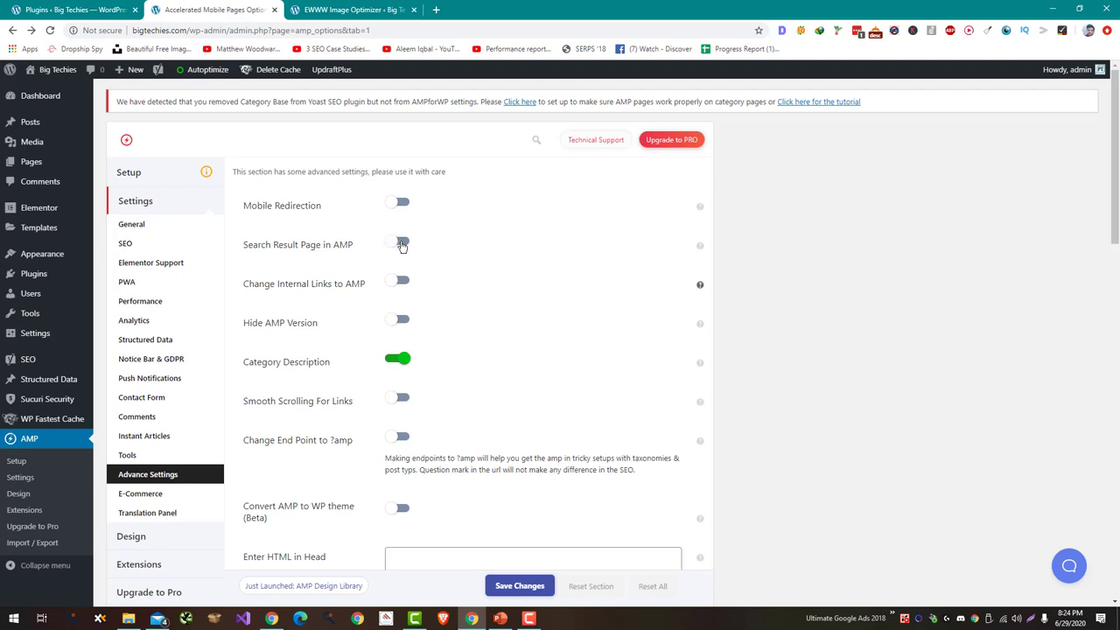
scroll(359, 323, down, 3)
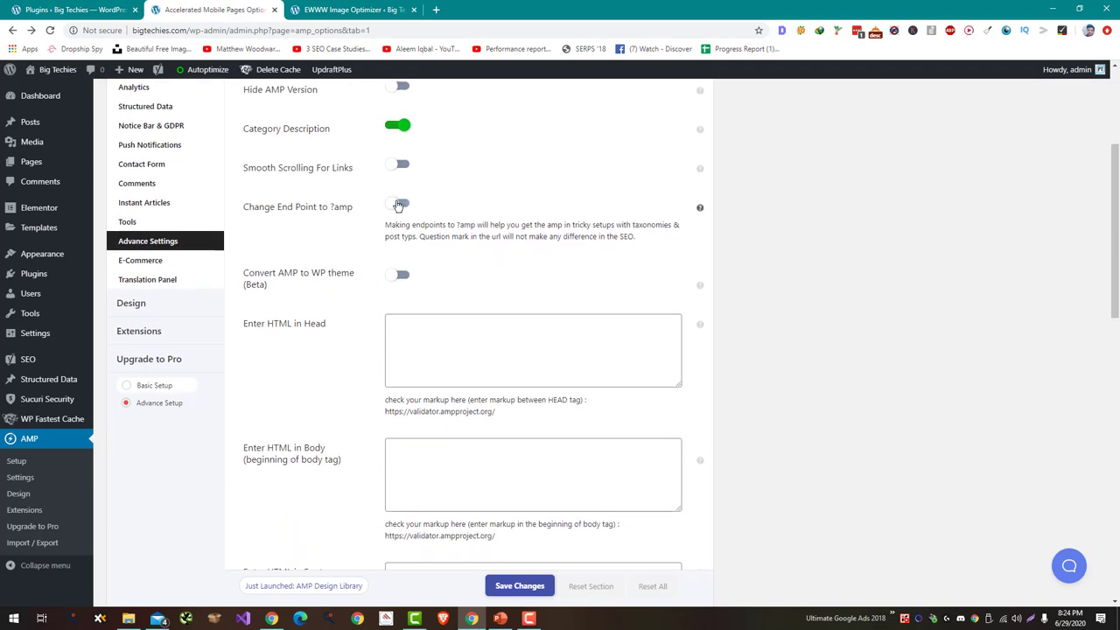
click(398, 203)
drag(361, 212, 333, 207)
scroll(425, 366, down, 5)
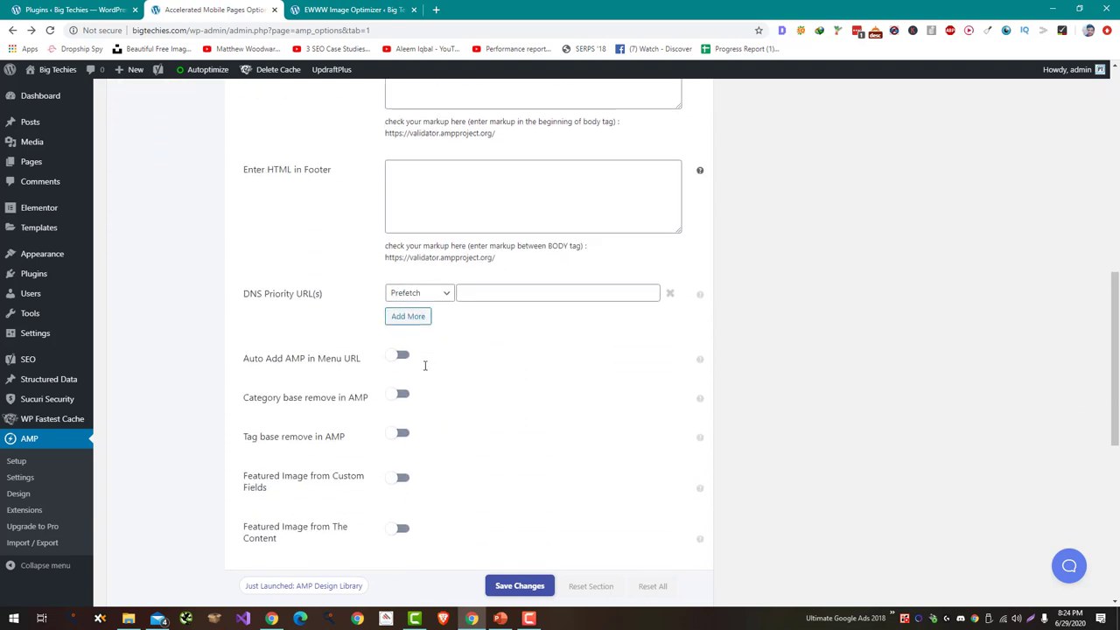
scroll(425, 367, down, 1)
scroll(415, 339, down, 2)
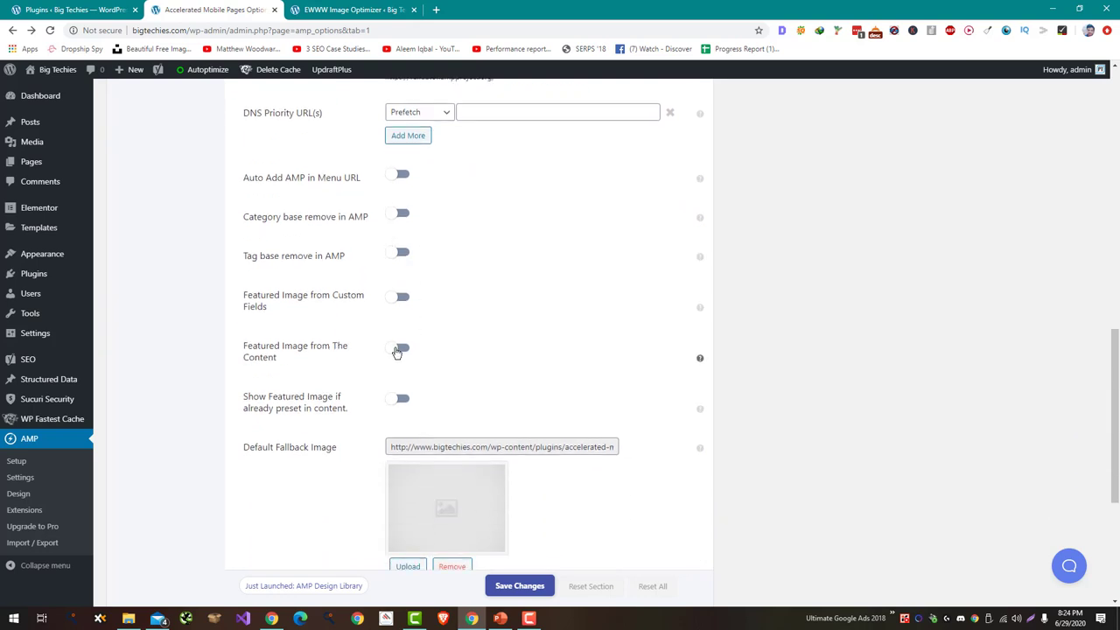
scroll(394, 361, down, 5)
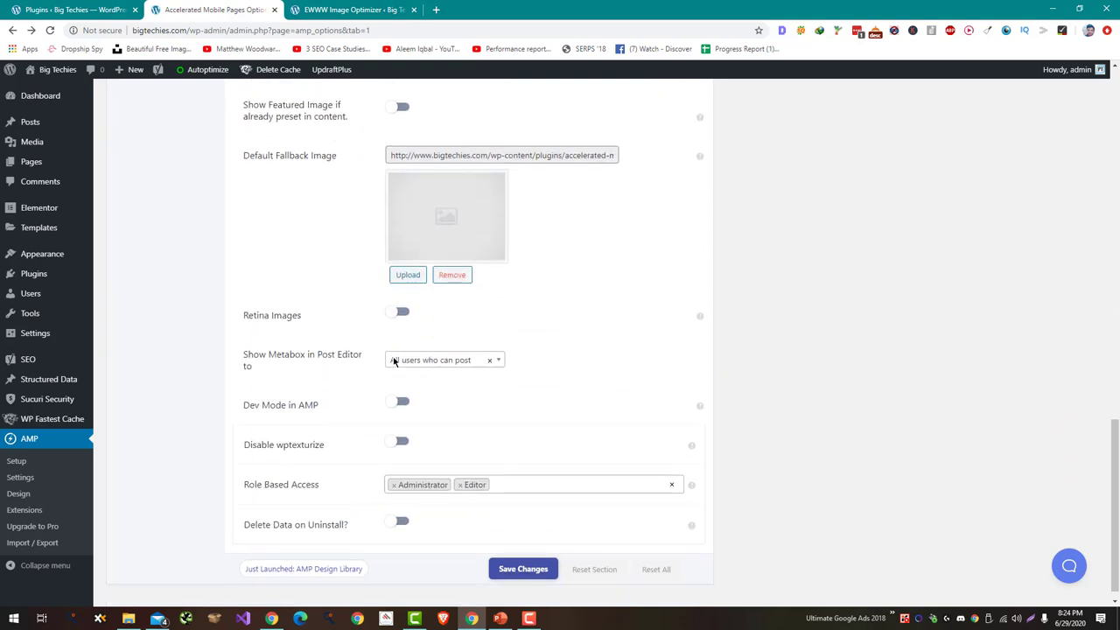
click(525, 553)
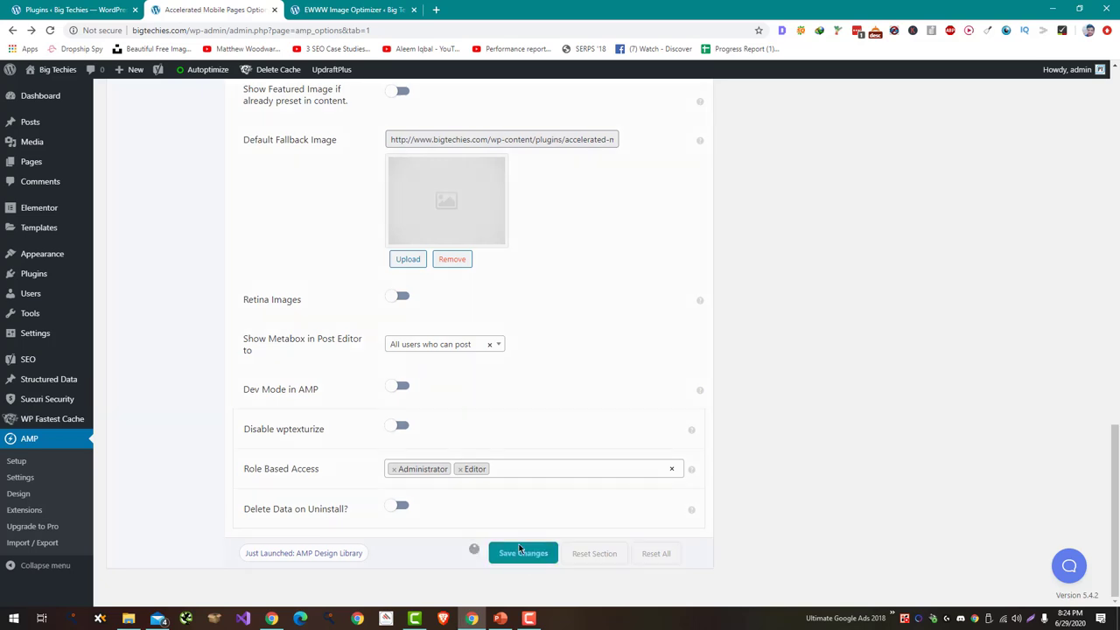
Look over the AMP design themes and layouts, and open the Global design settings.
scroll(480, 426, up, 15)
scroll(446, 434, down, 3)
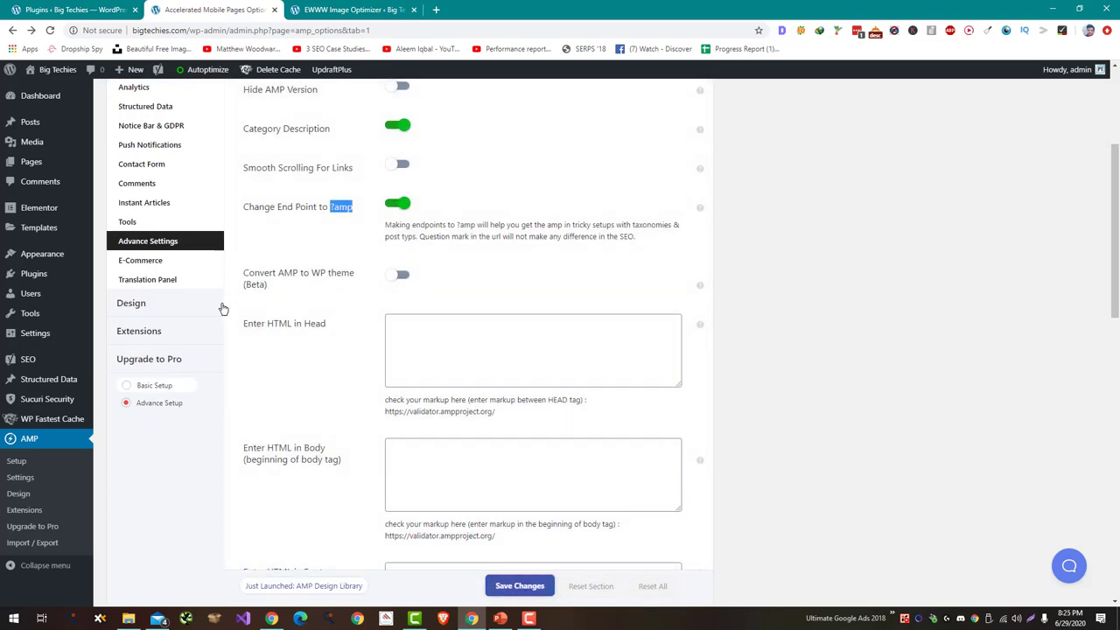
click(218, 307)
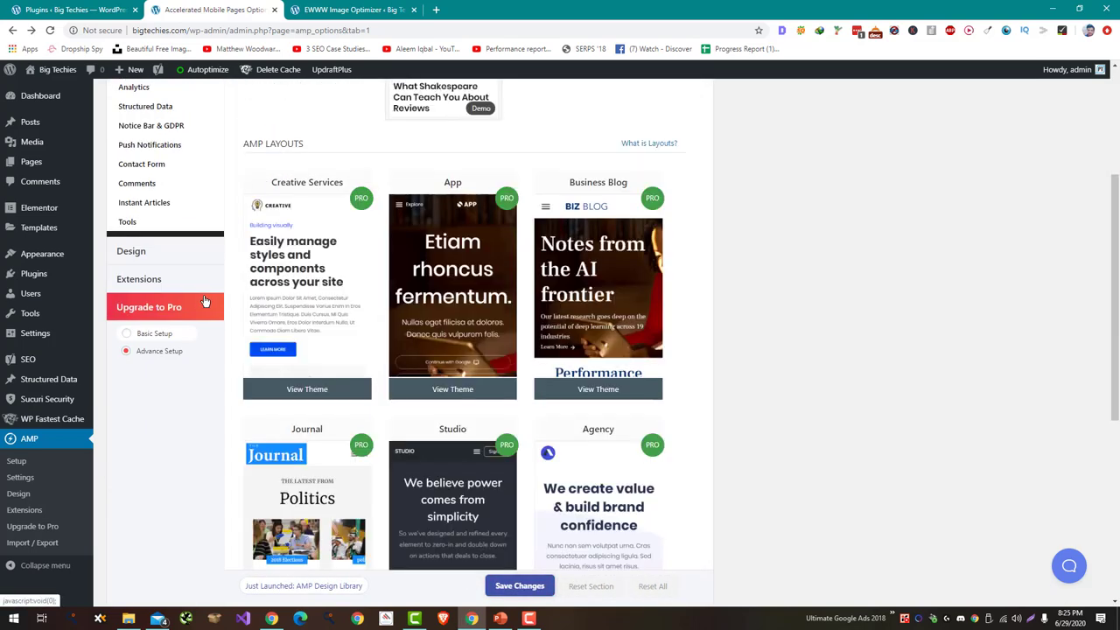
scroll(353, 321, down, 4)
scroll(354, 321, up, 3)
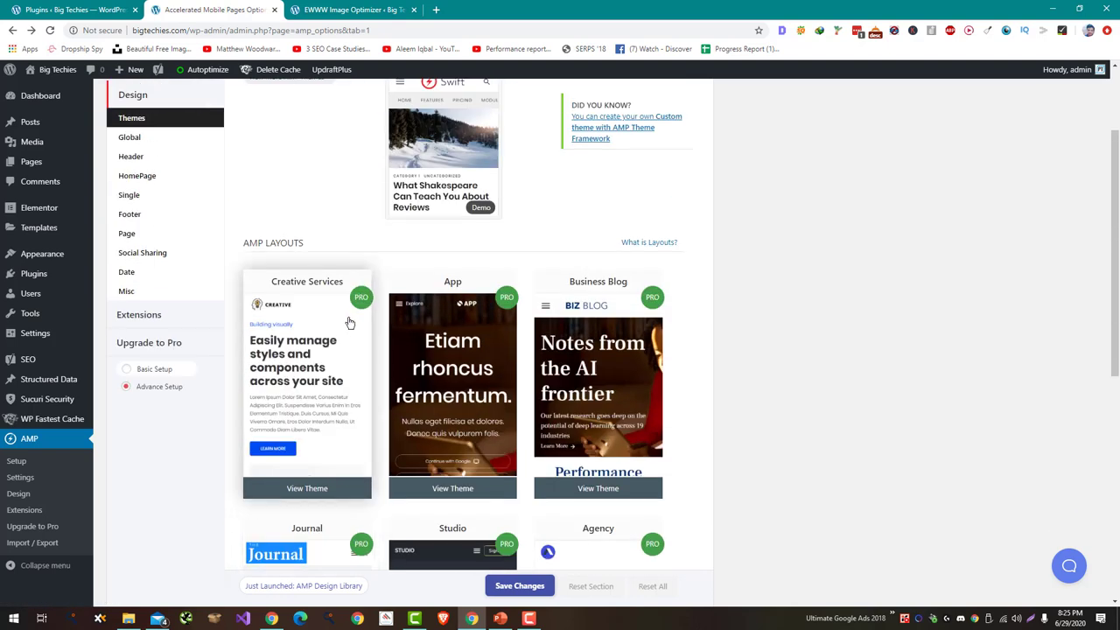
scroll(179, 289, up, 2)
click(164, 277)
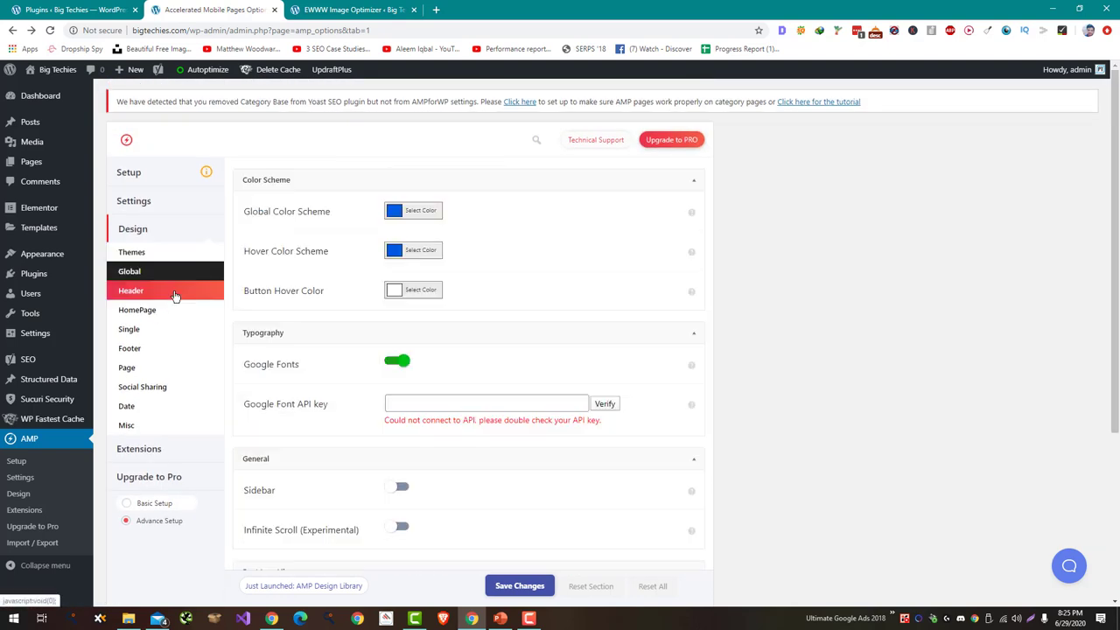
Look over the Global and Header design settings of AMP, including typography, font icons, navigation menu and header options.
scroll(266, 327, down, 3)
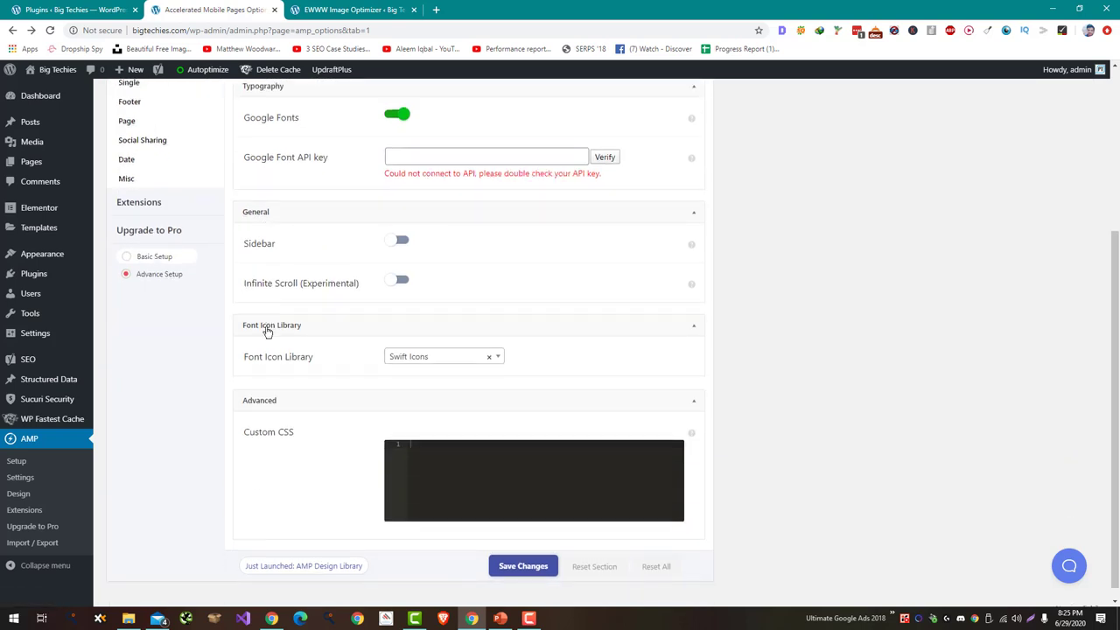
scroll(267, 327, up, 3)
click(153, 296)
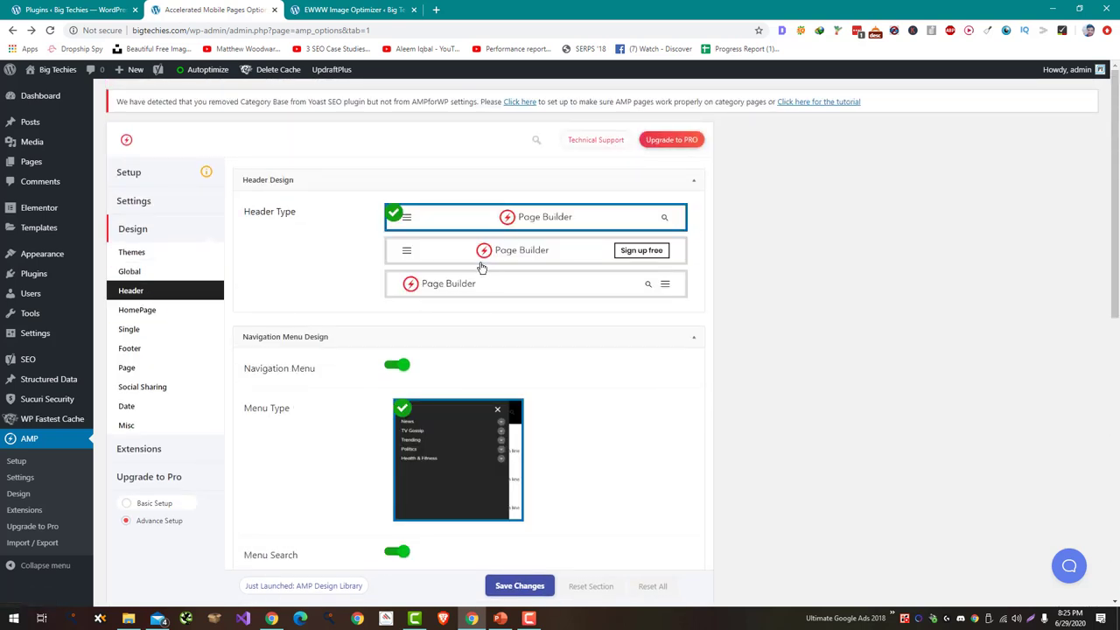
scroll(293, 276, down, 7)
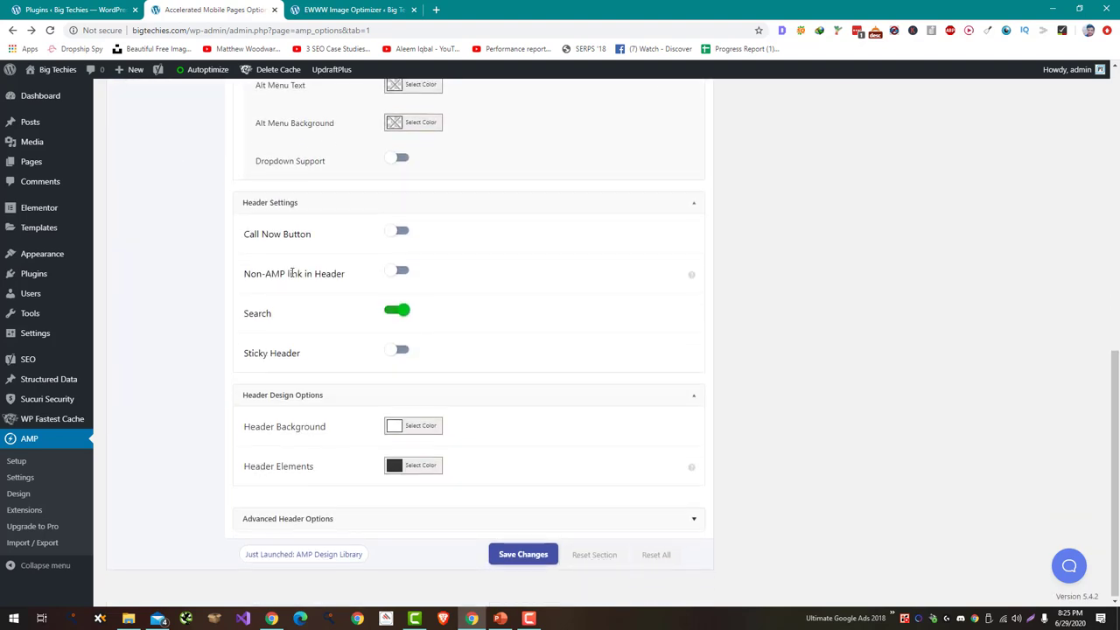
scroll(291, 275, up, 8)
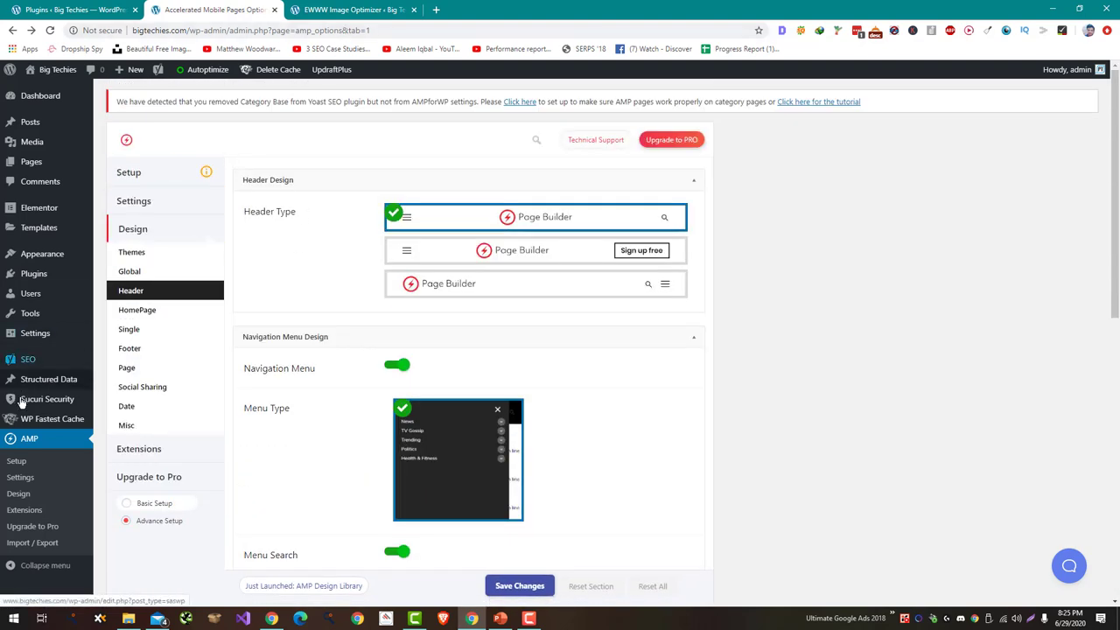
Open the site's Pages list in a separate browser tab and start a new page titled "Privacy Policy".
mouse_move(51, 379)
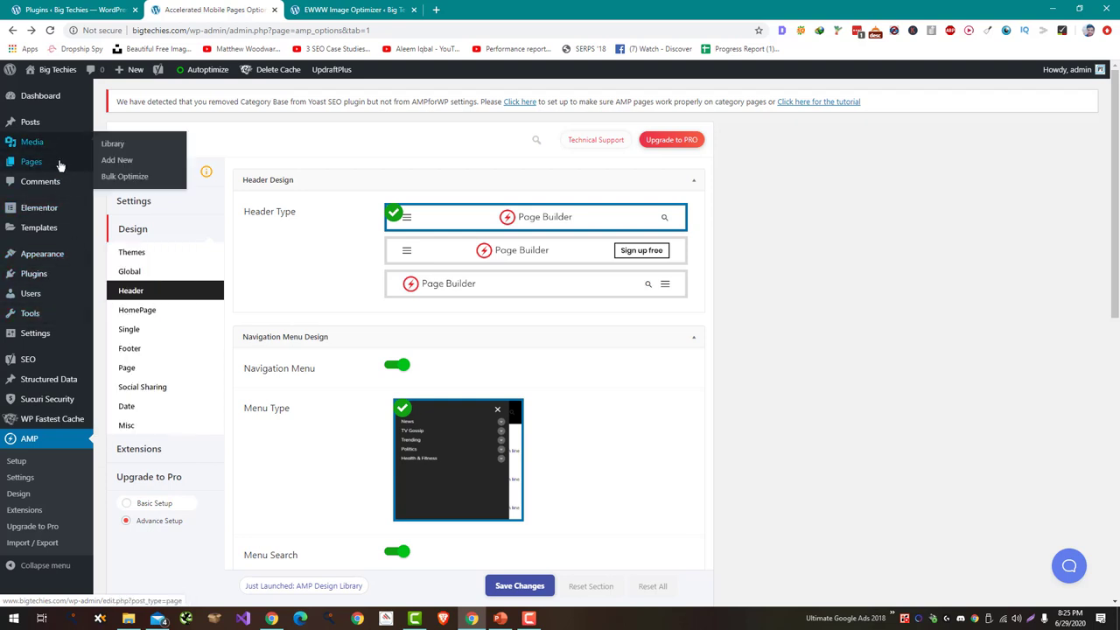
middle_click(32, 161)
drag(455, 11, 318, 9)
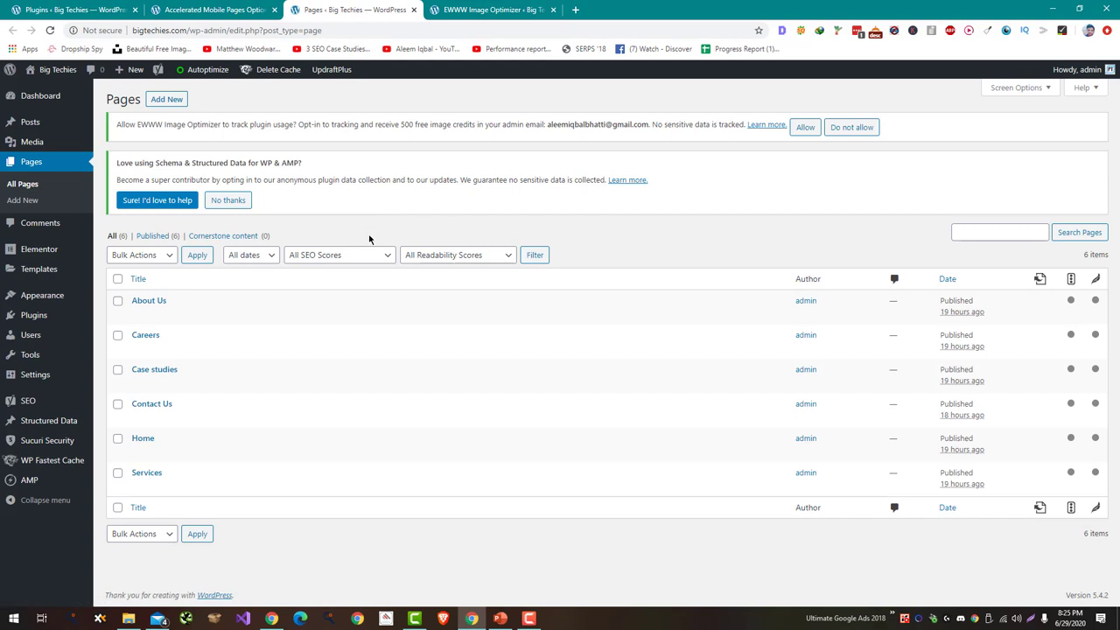
click(162, 103)
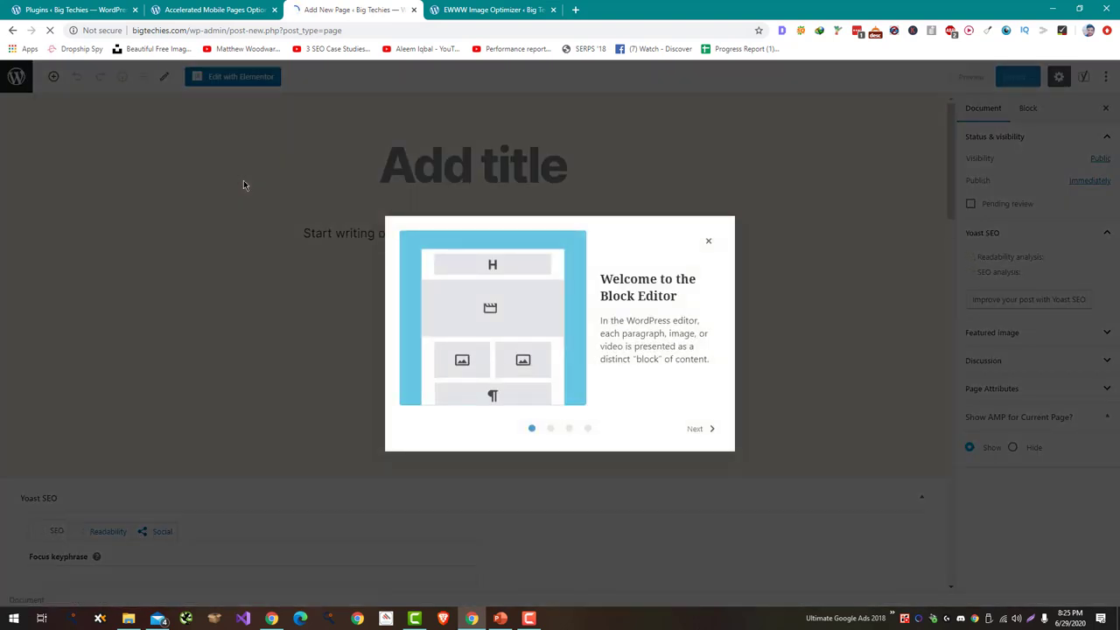
click(708, 240)
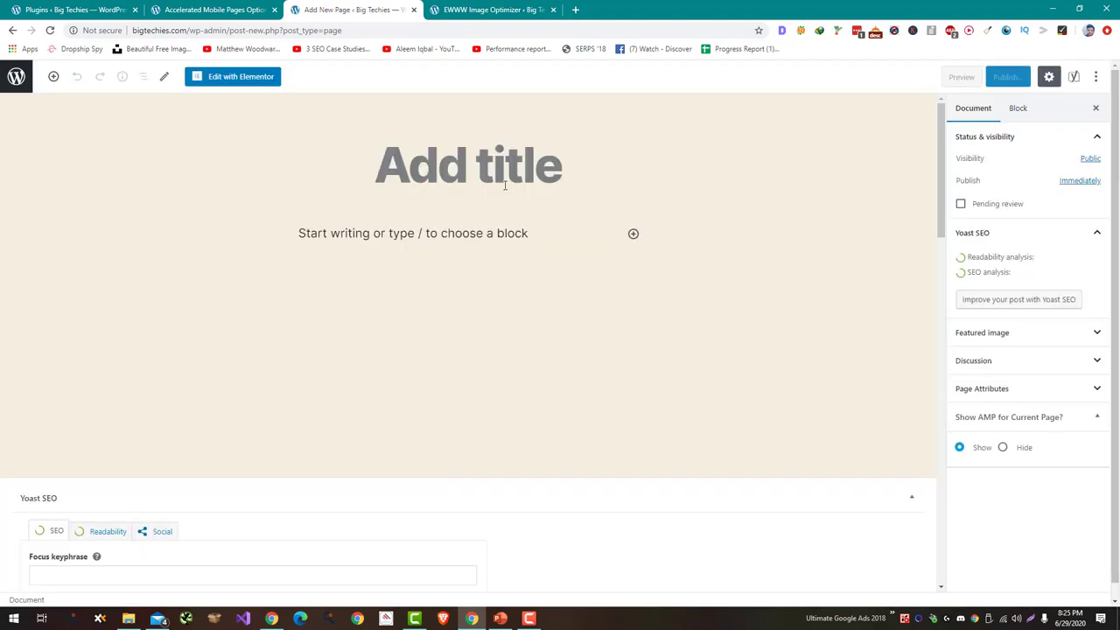
click(504, 185)
text(Privac)
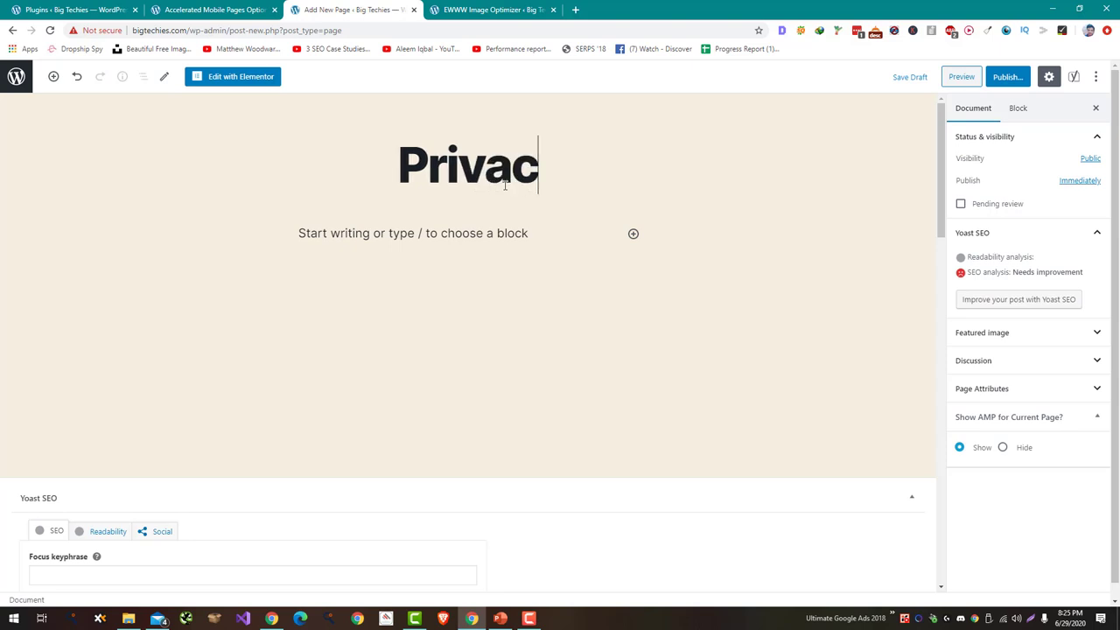
text(y Policy)
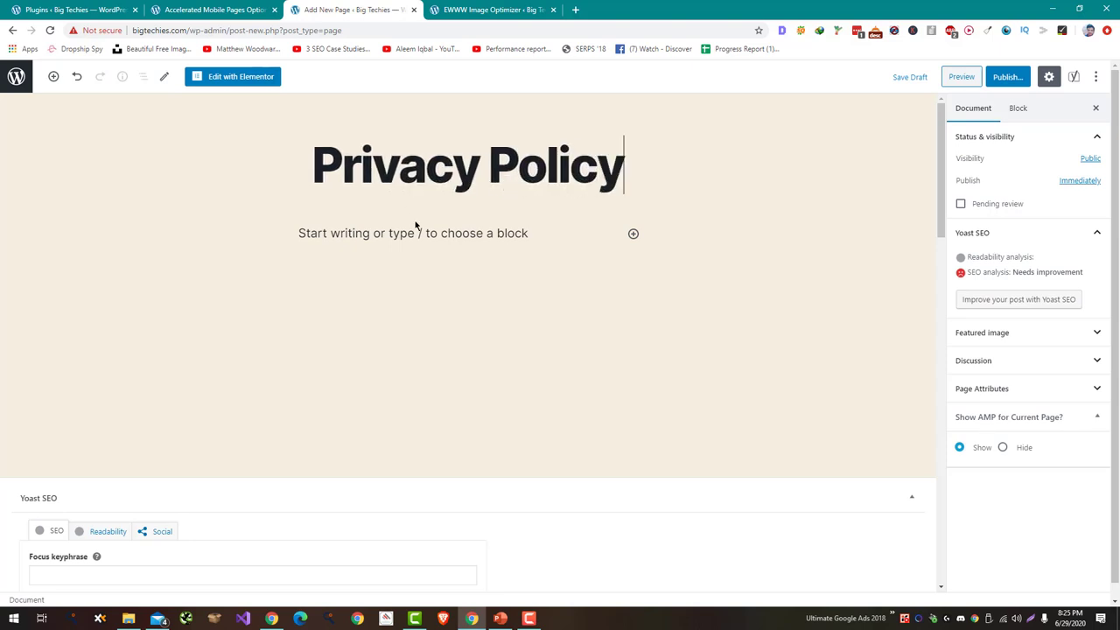
key(Return)
From the AMP options tab, go to the site's Privacy settings and create a new Privacy Policy page there.
click(214, 10)
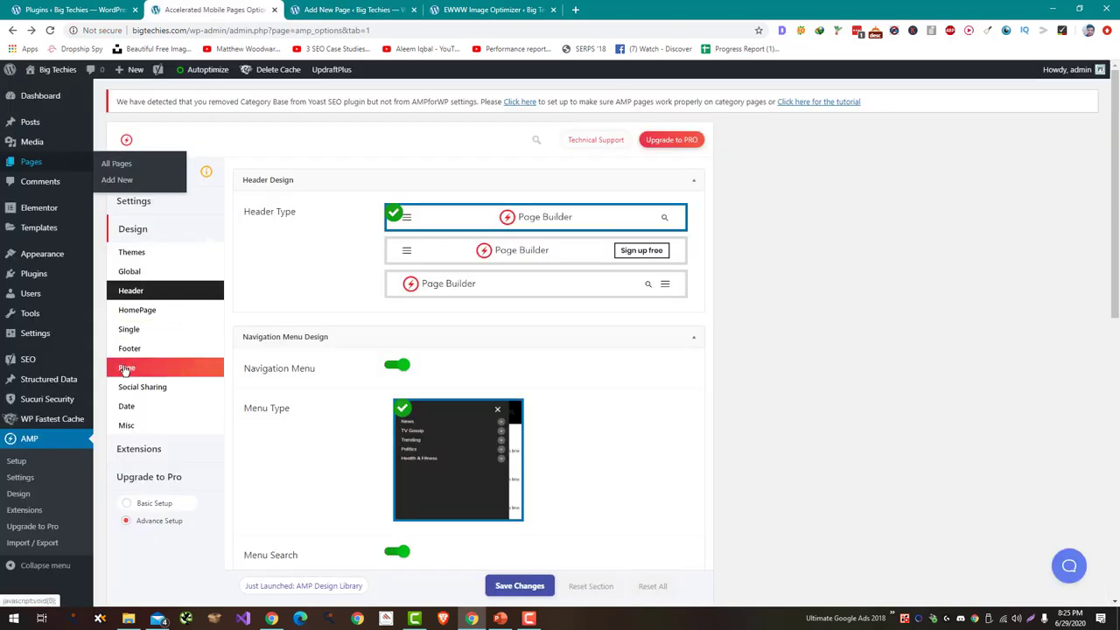
mouse_move(74, 344)
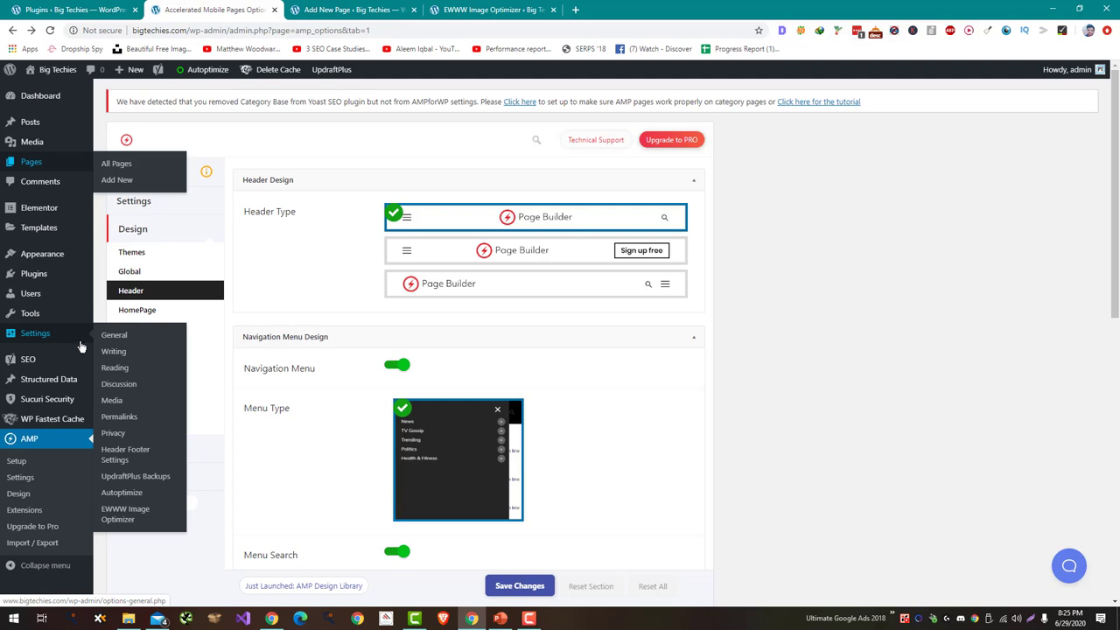
click(156, 437)
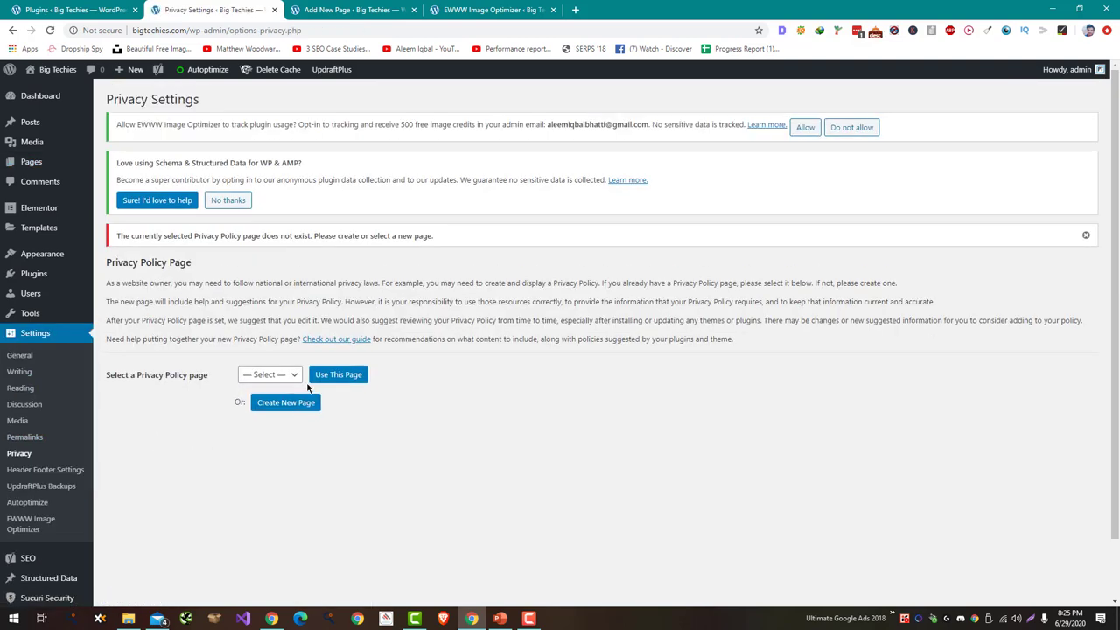
click(295, 378)
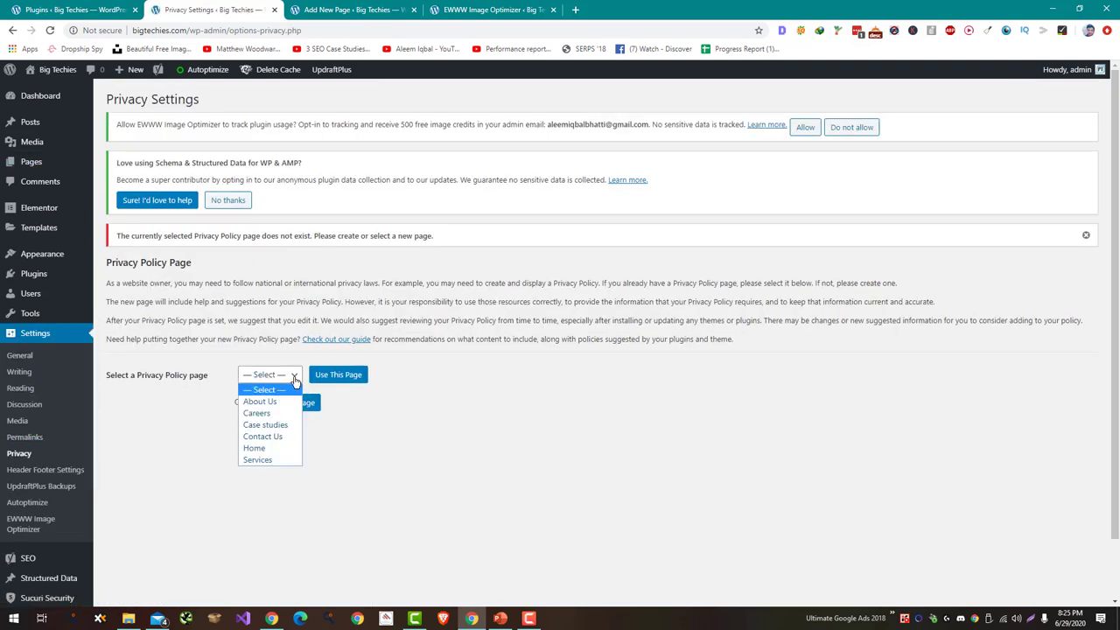
click(294, 378)
click(292, 402)
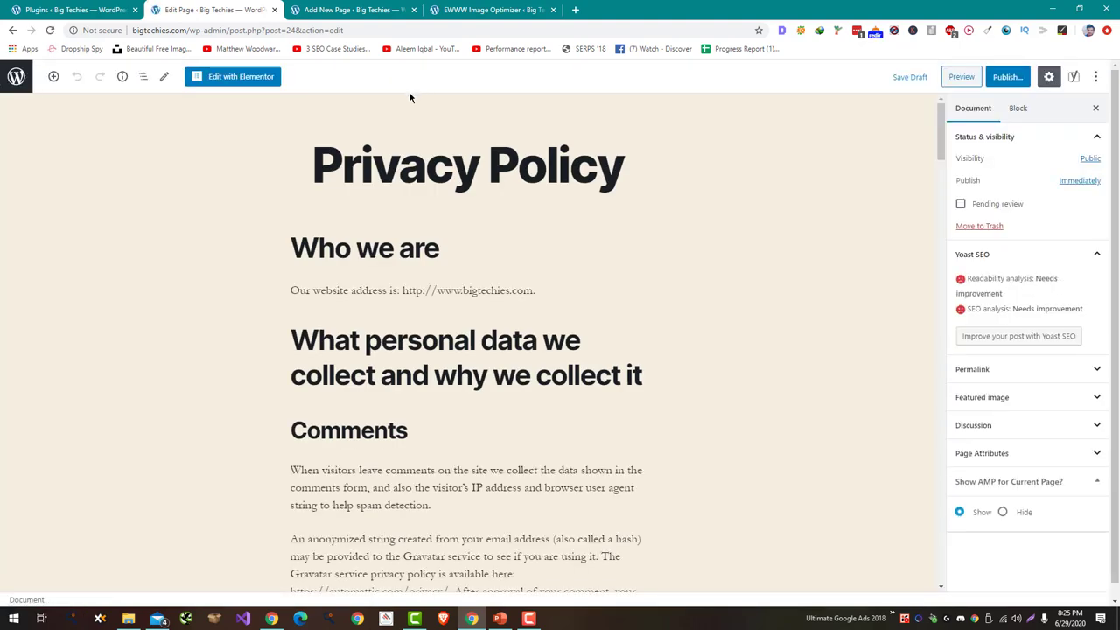
Review the generated Privacy Policy text and remove the "Your contact information" heading block.
scroll(420, 304, down, 10)
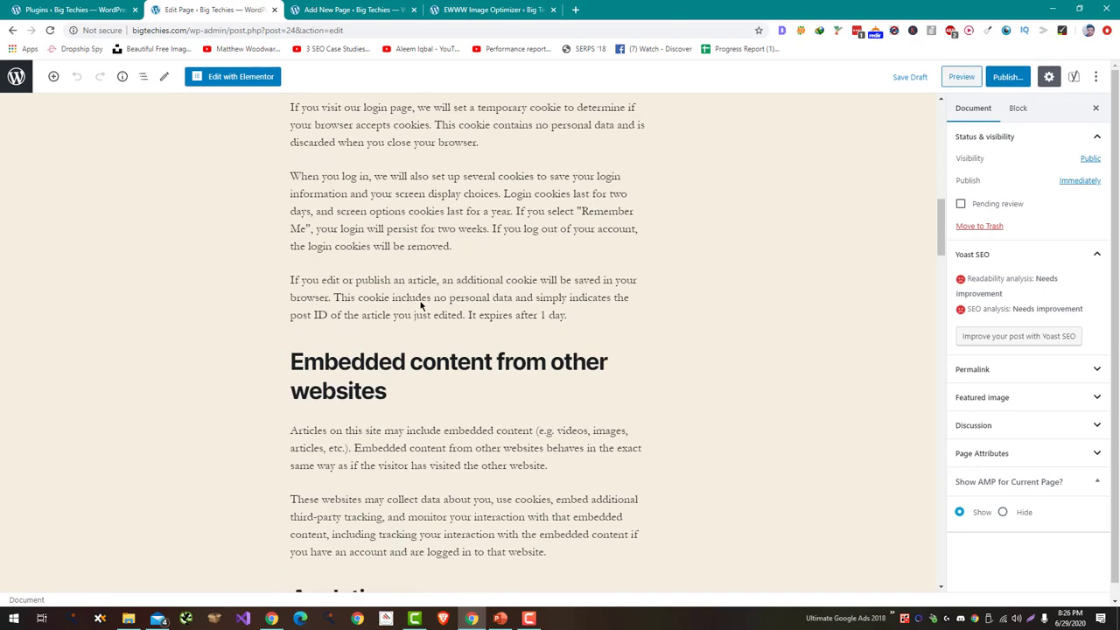
scroll(420, 305, down, 15)
scroll(418, 300, up, 3)
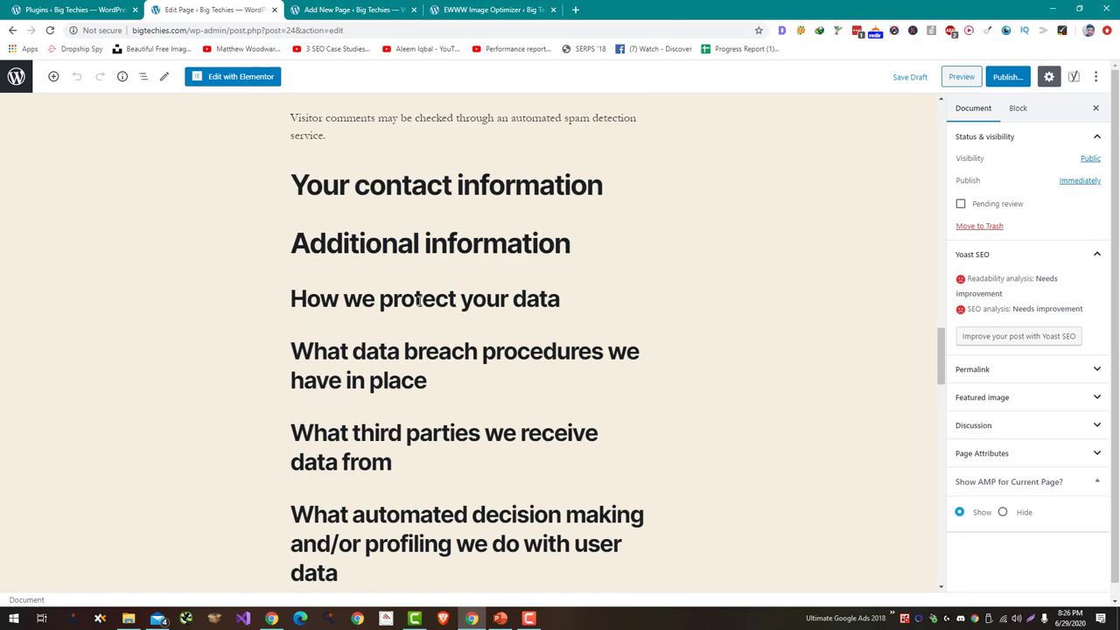
scroll(419, 300, down, 2)
scroll(452, 292, up, 1)
drag(298, 122, 480, 268)
scroll(479, 269, up, 5)
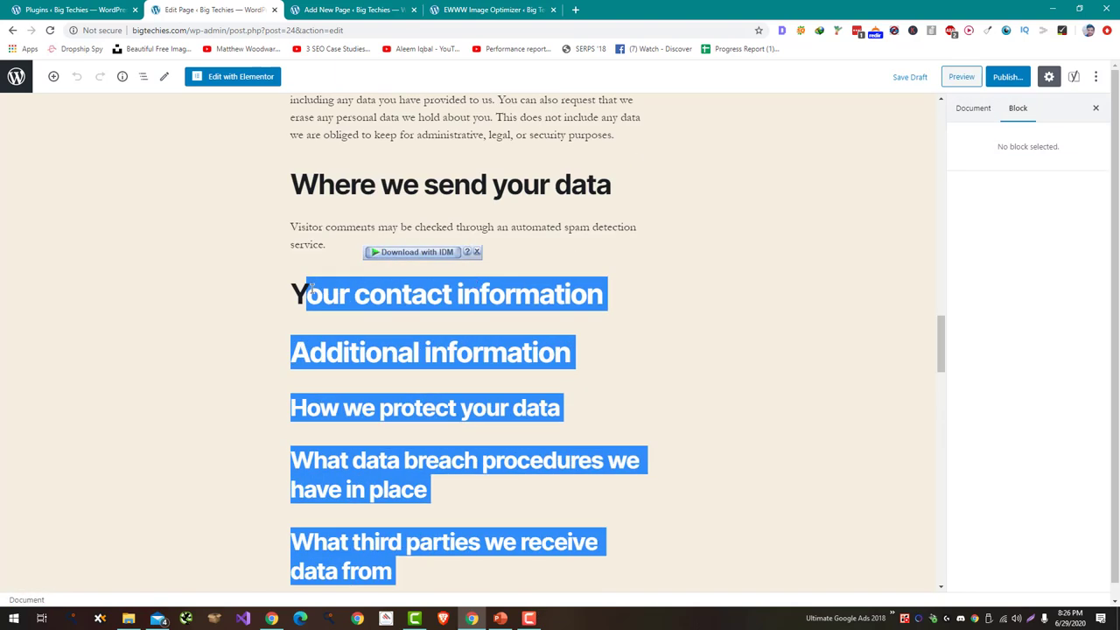
click(354, 298)
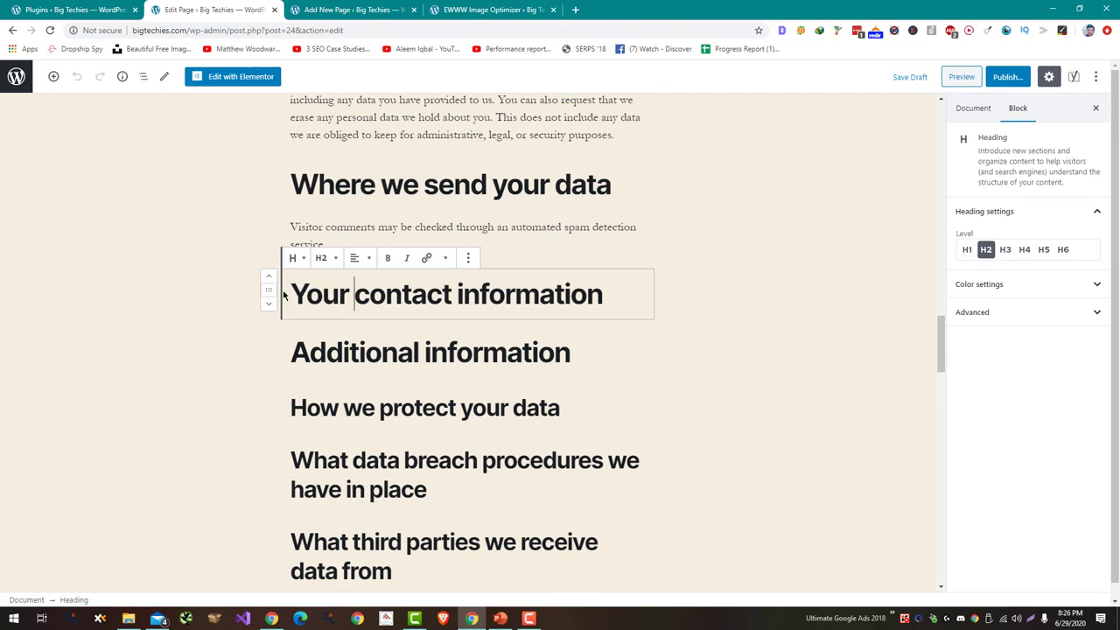
click(457, 263)
click(461, 302)
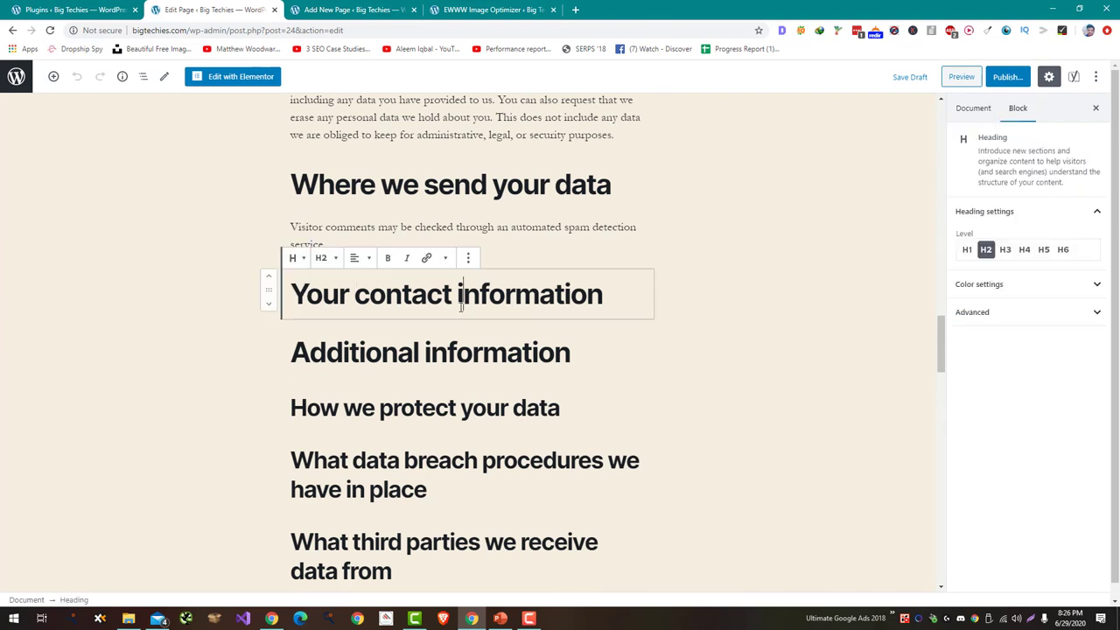
click(469, 258)
click(512, 442)
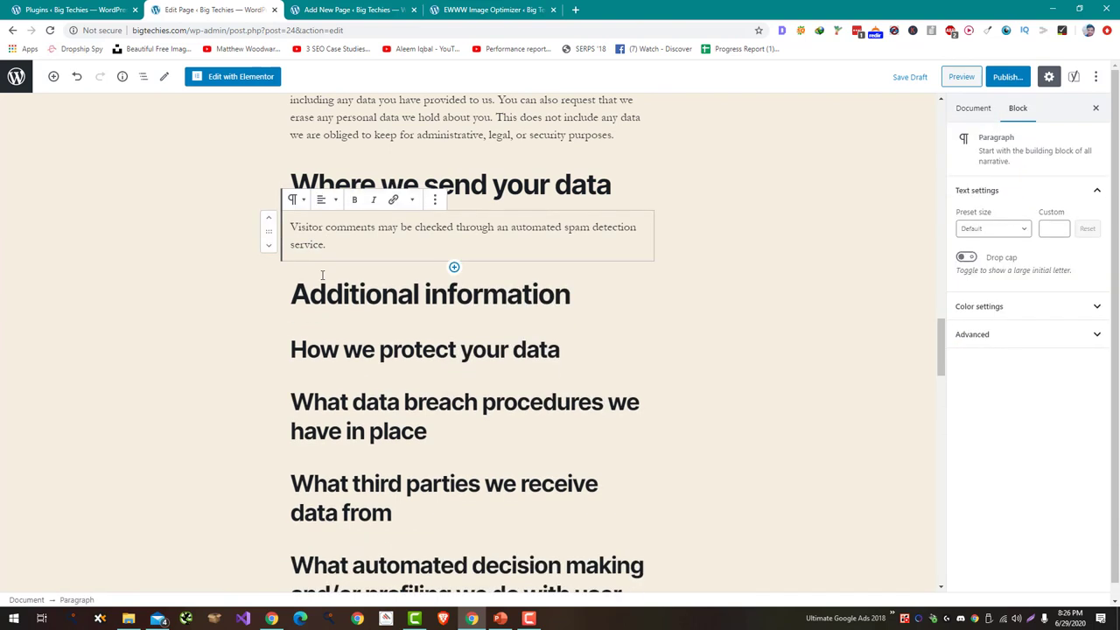
Delete all empty headings from "Additional information" to "Industry regulatory disclosure requirements" and publish the Privacy Policy page.
drag(323, 294, 545, 532)
key(Delete)
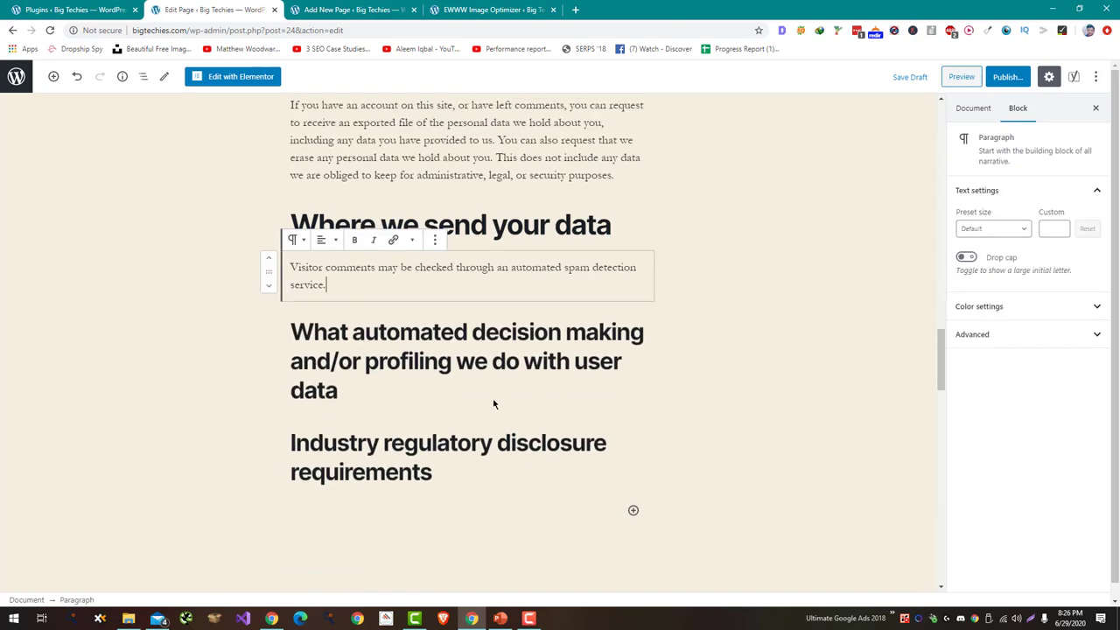
drag(292, 334, 459, 469)
key(Delete)
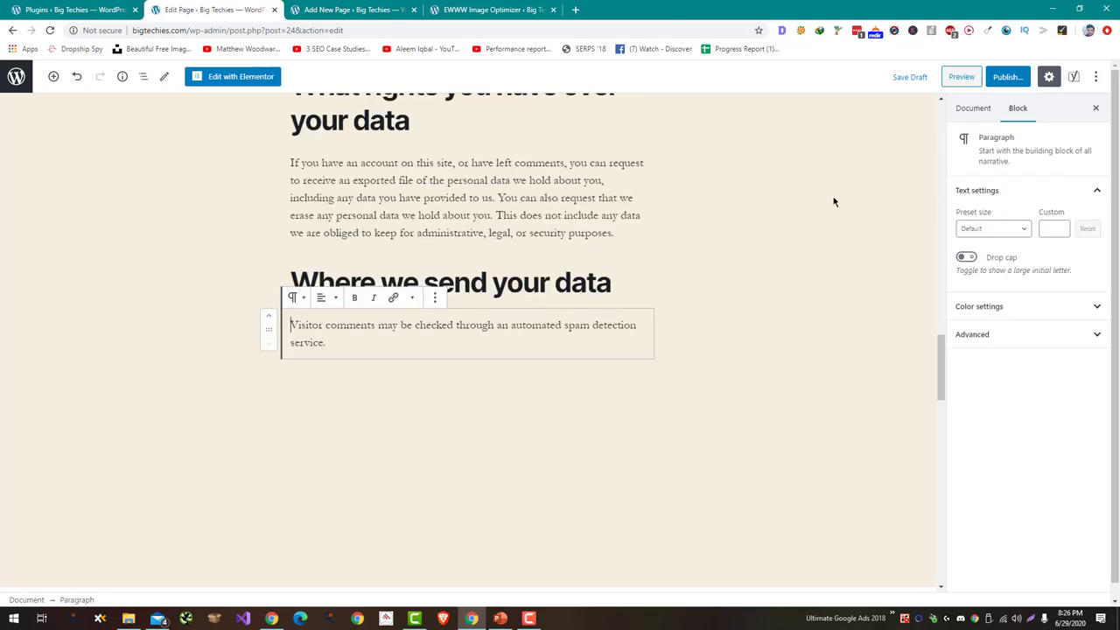
click(1013, 77)
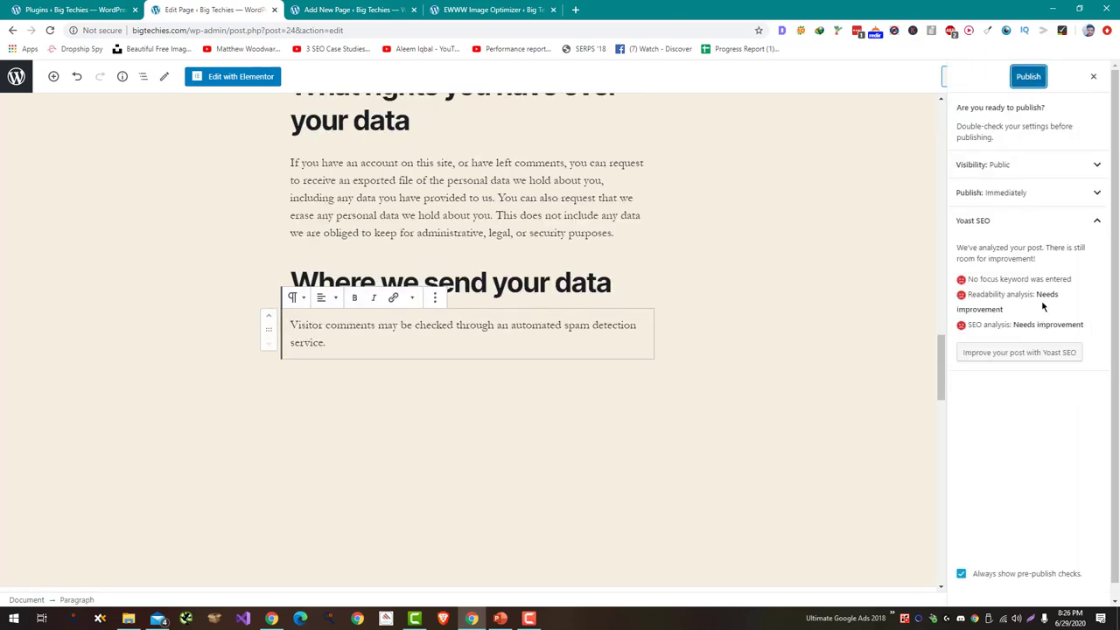
click(1028, 77)
Return to the unsaved new page and change its title to "Terms of Service".
click(349, 10)
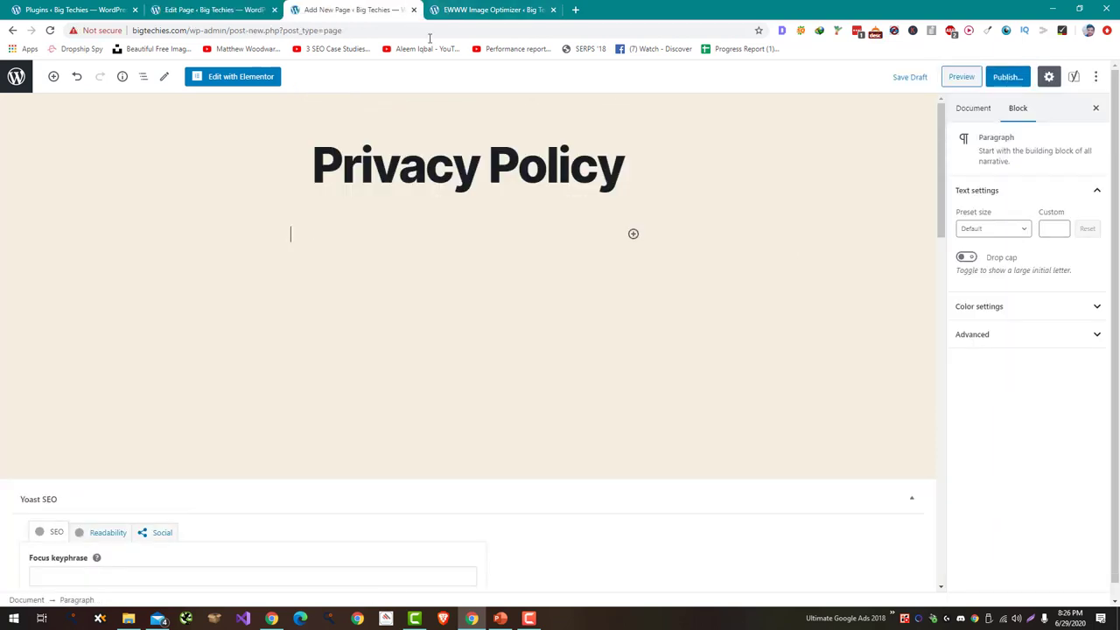
click(454, 155)
triple_click(454, 156)
text(Term)
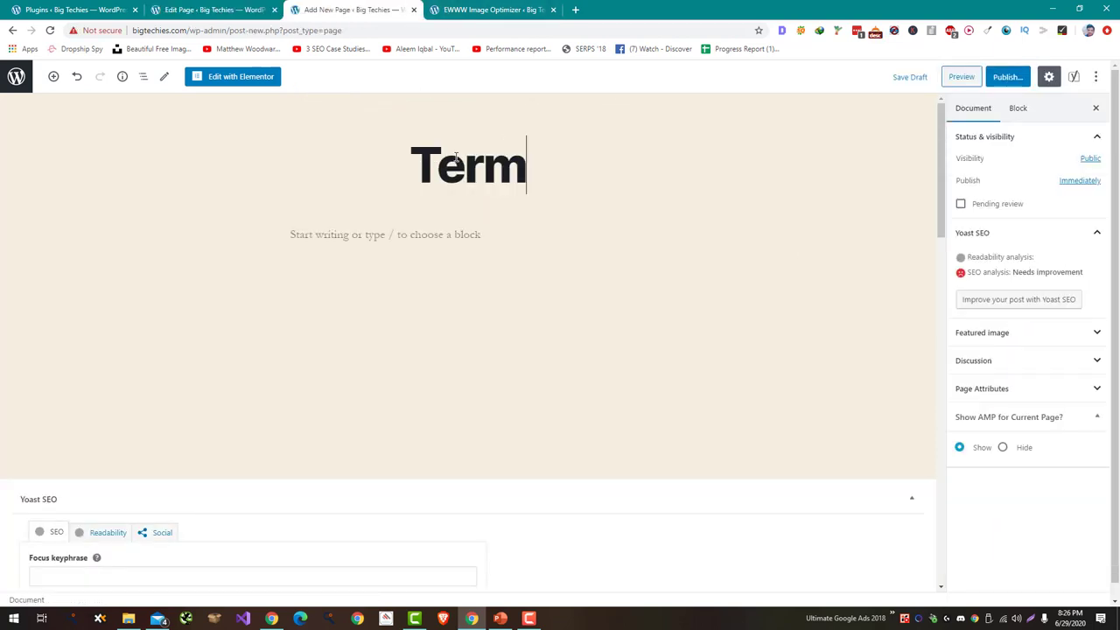
text(s of Service)
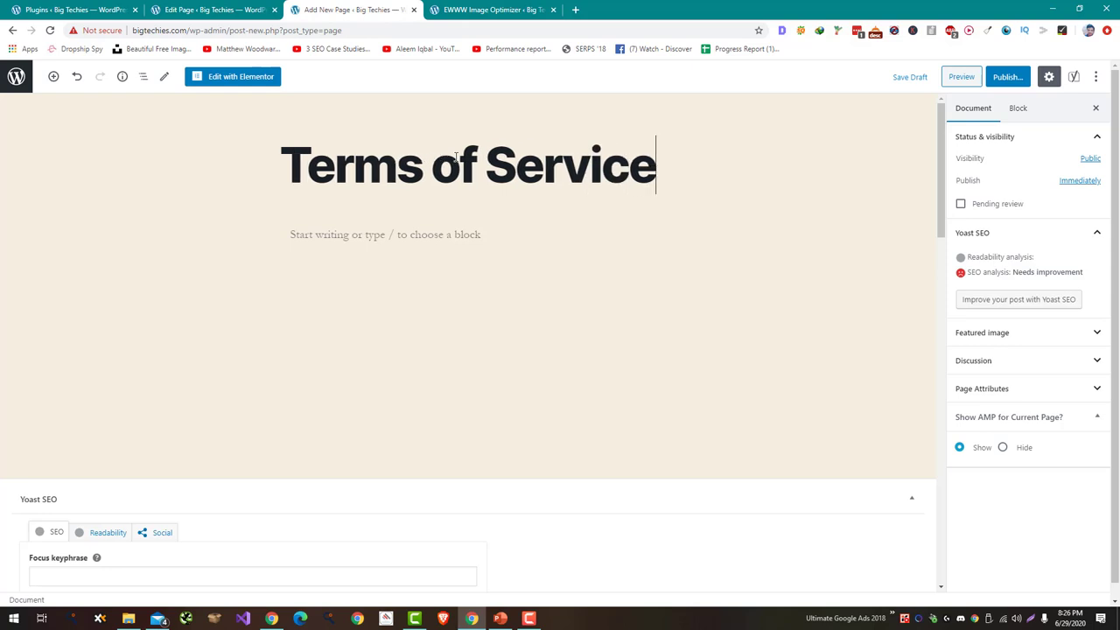
click(427, 230)
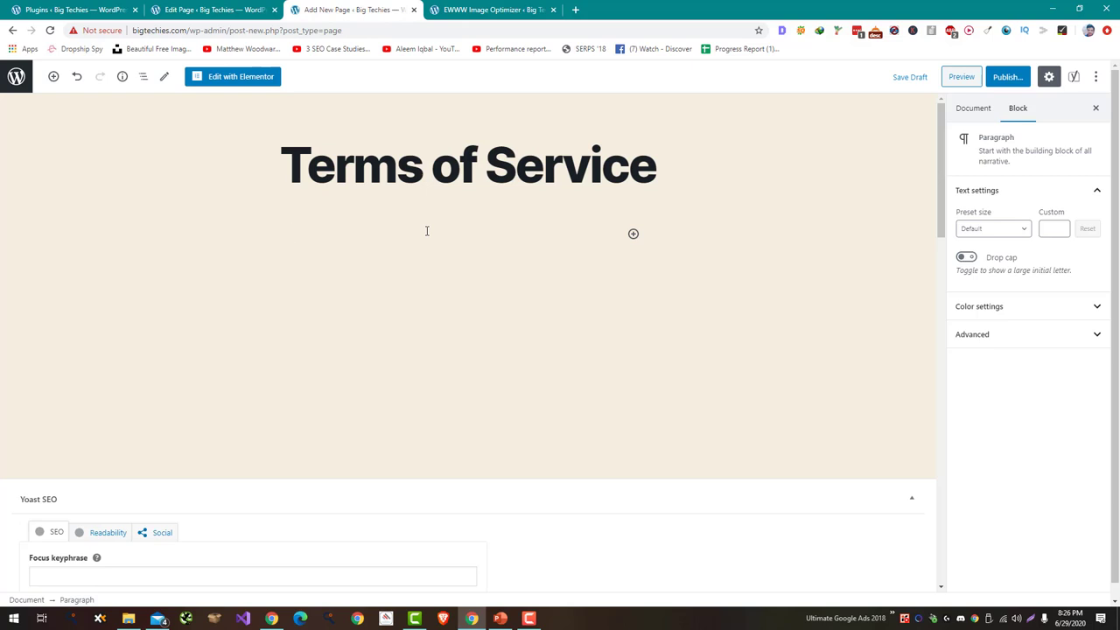
Search Google for "terms of service generator" in a new tab and open the termsofservicegenerator.net result.
key(ctrl+t)
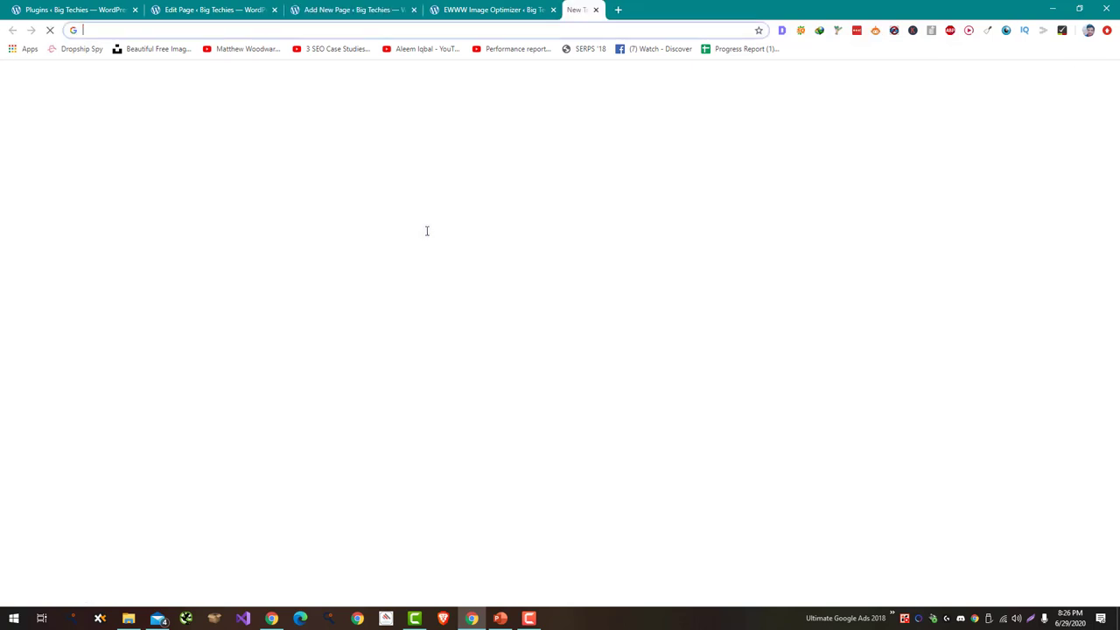
text(terms of ser)
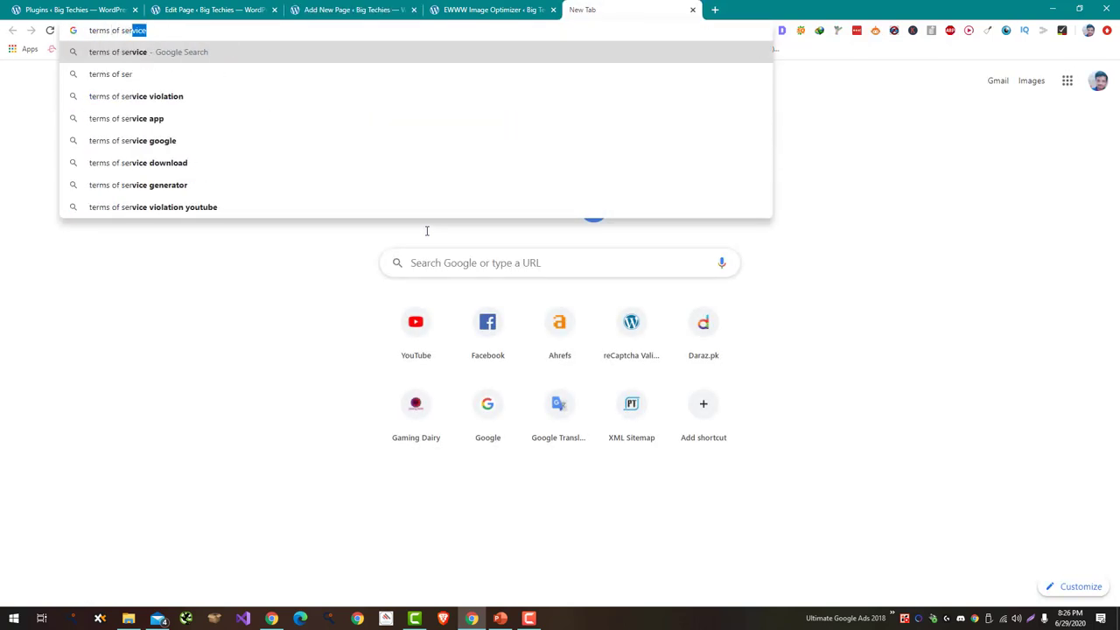
text(vice generator)
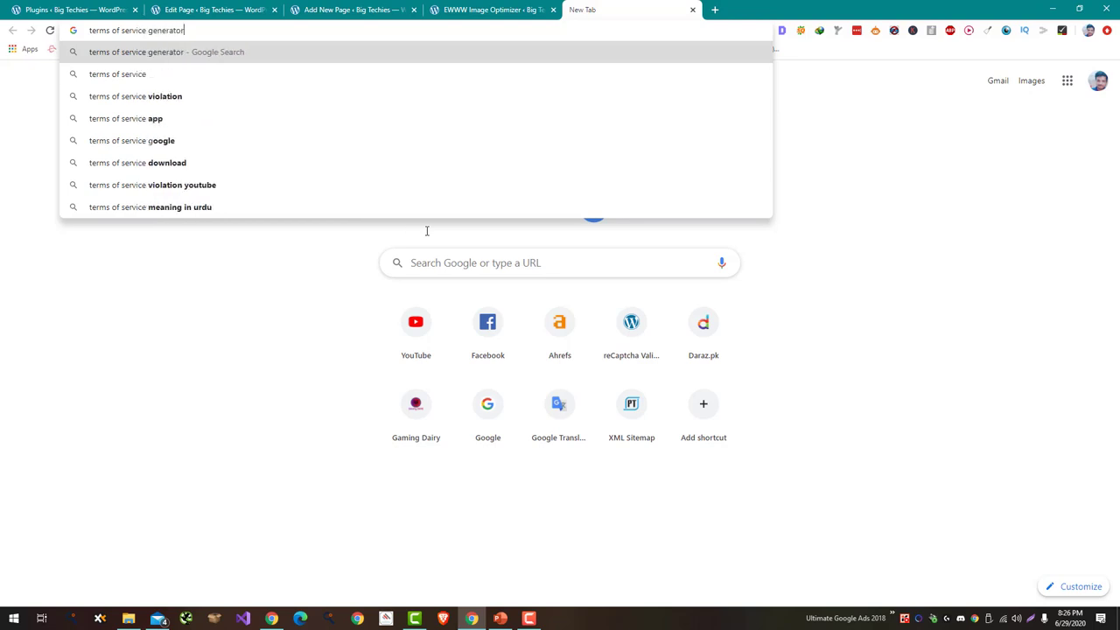
key(Return)
key(ctrl+shift+Page_Up)
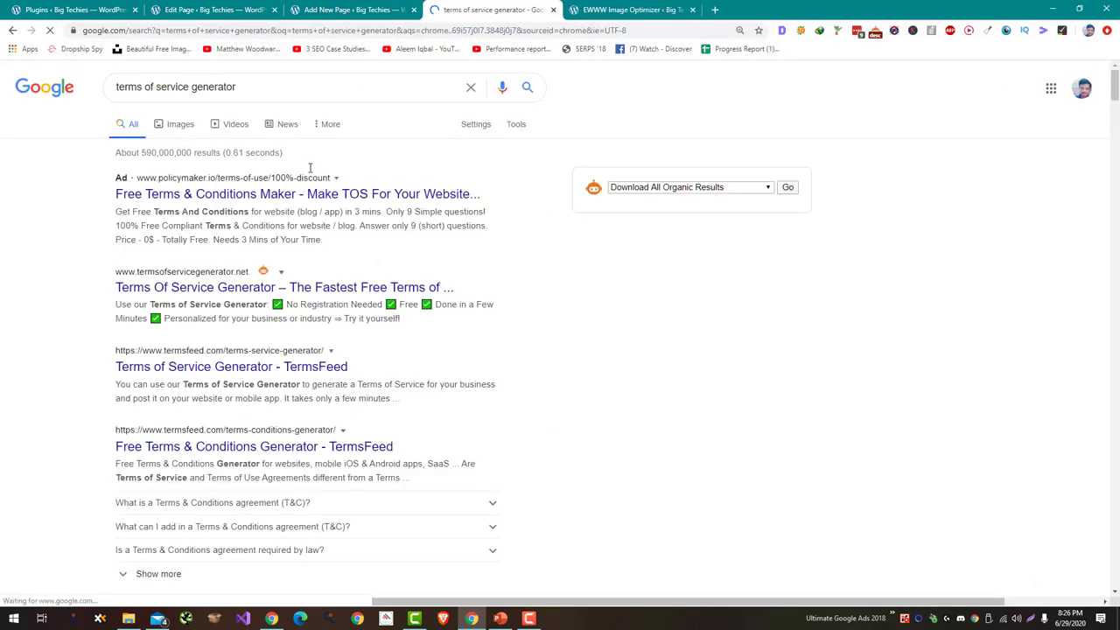
click(322, 289)
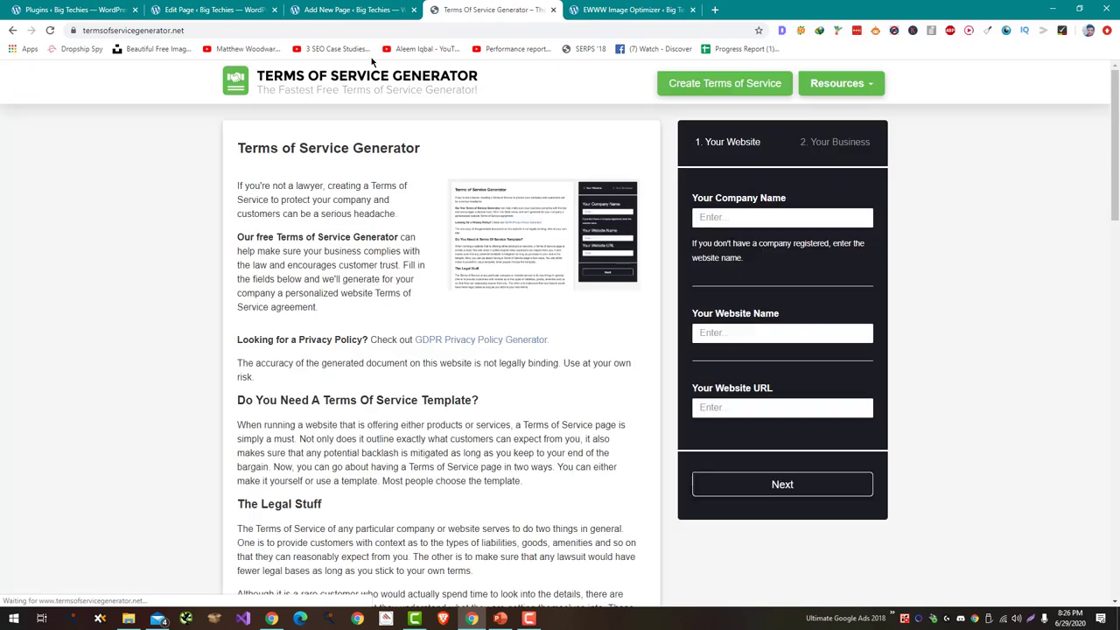
click(715, 213)
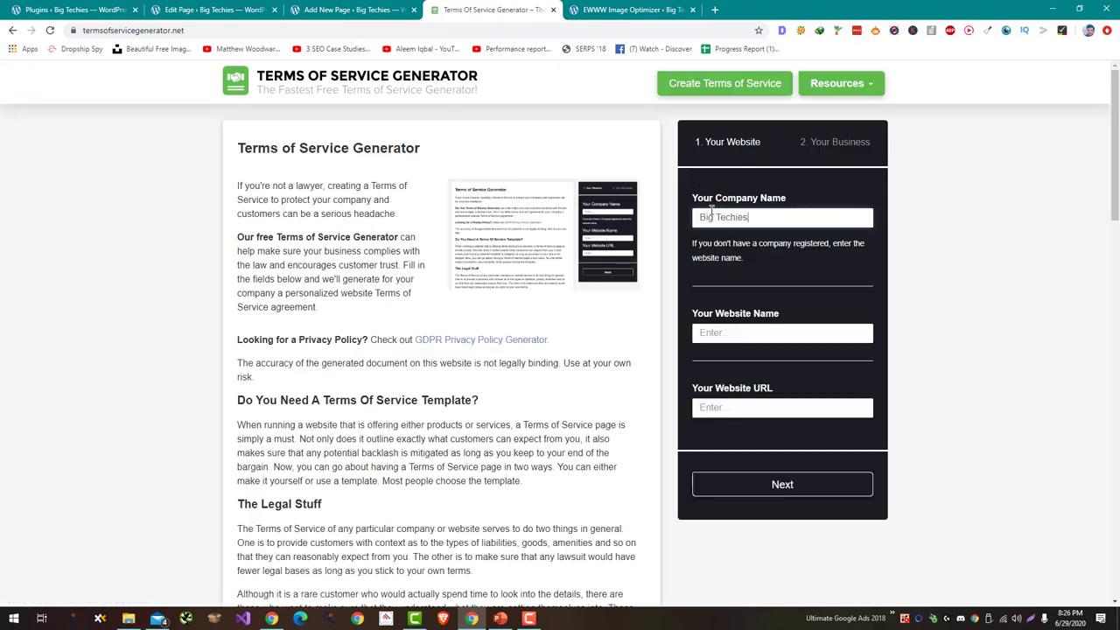
key(Tab)
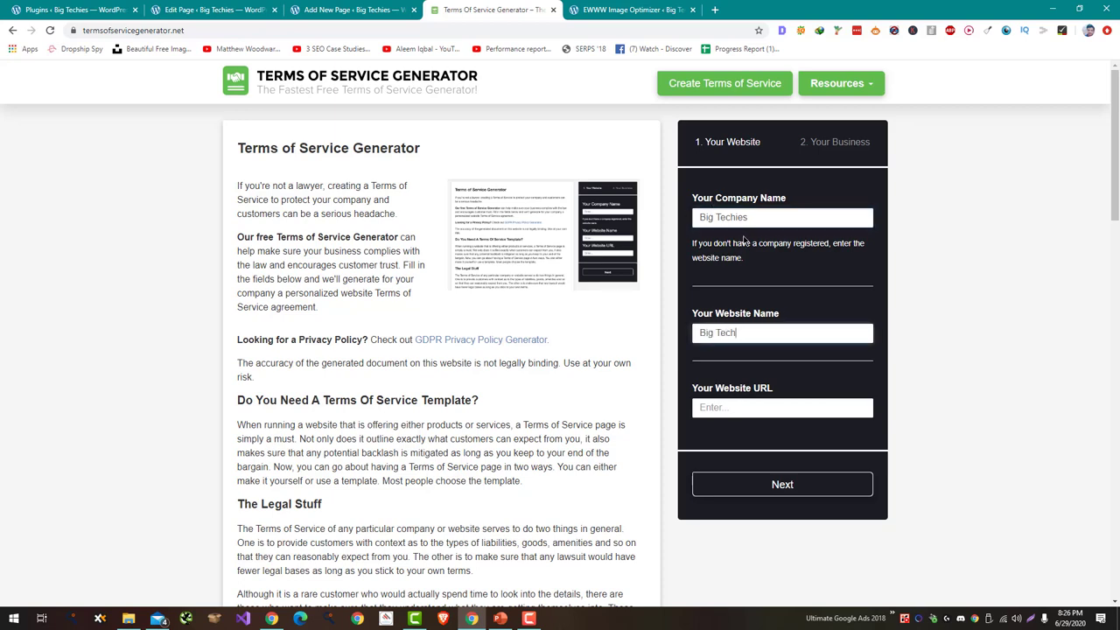
click(345, 10)
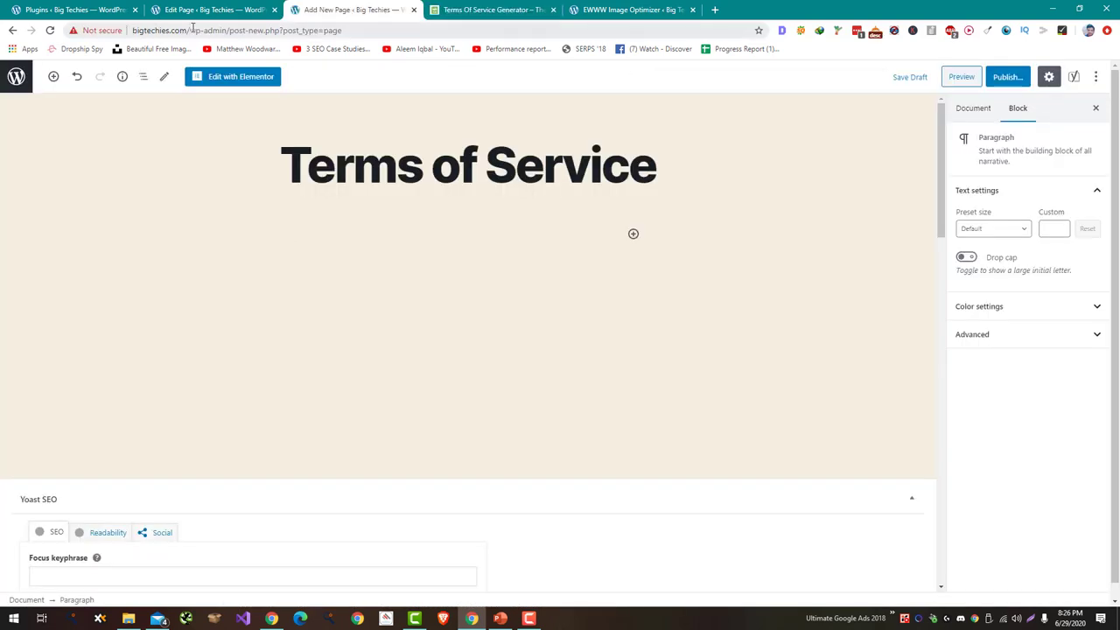
drag(132, 30, 208, 30)
key(ctrl+c)
click(499, 9)
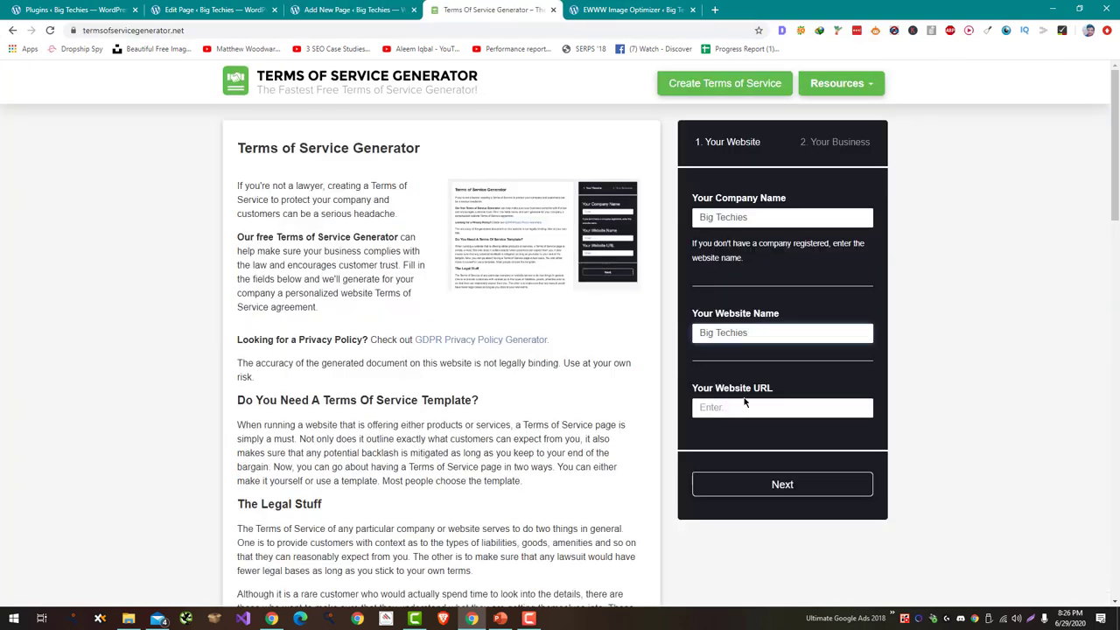
click(740, 408)
key(ctrl+v)
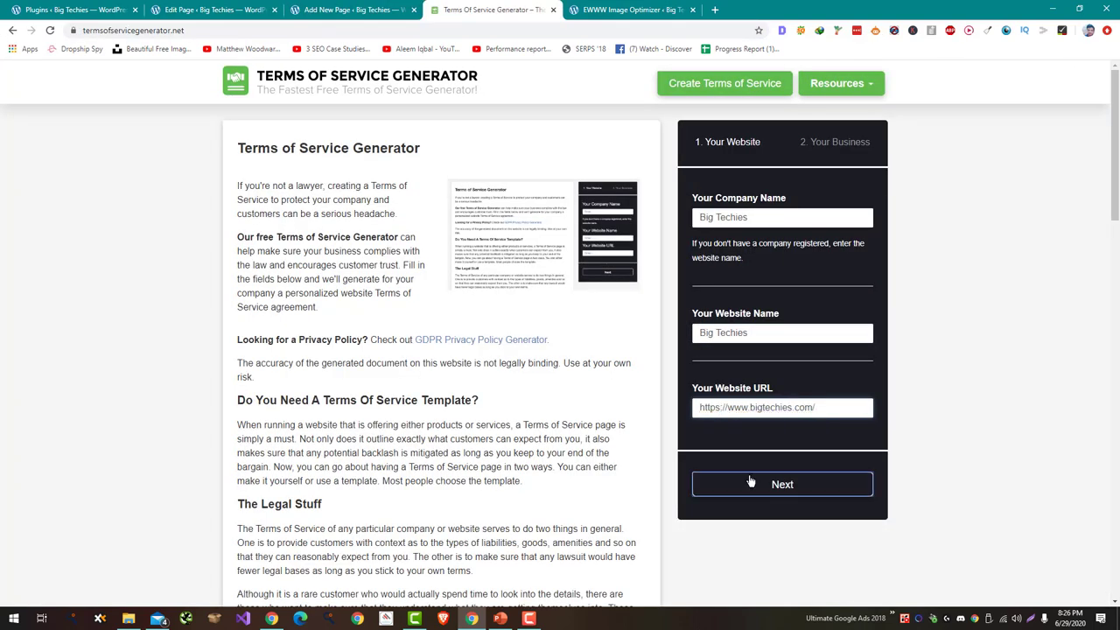
click(751, 483)
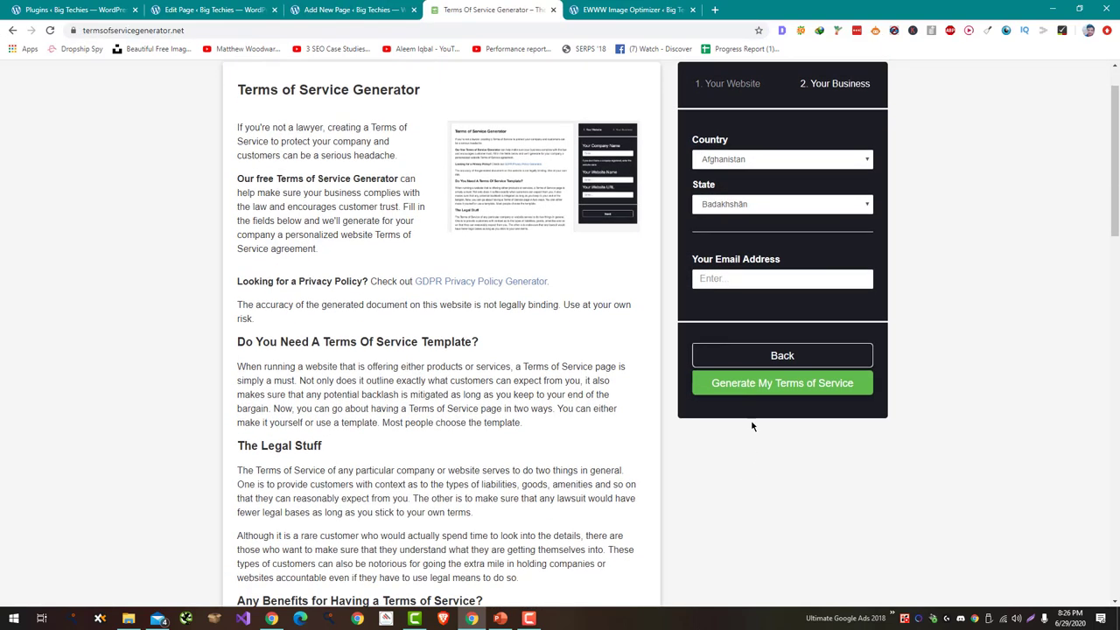
Set the country to Pakistan and the state to Punjab, fill in the business e-mail address, and generate the Terms of Service.
click(738, 163)
text(pak)
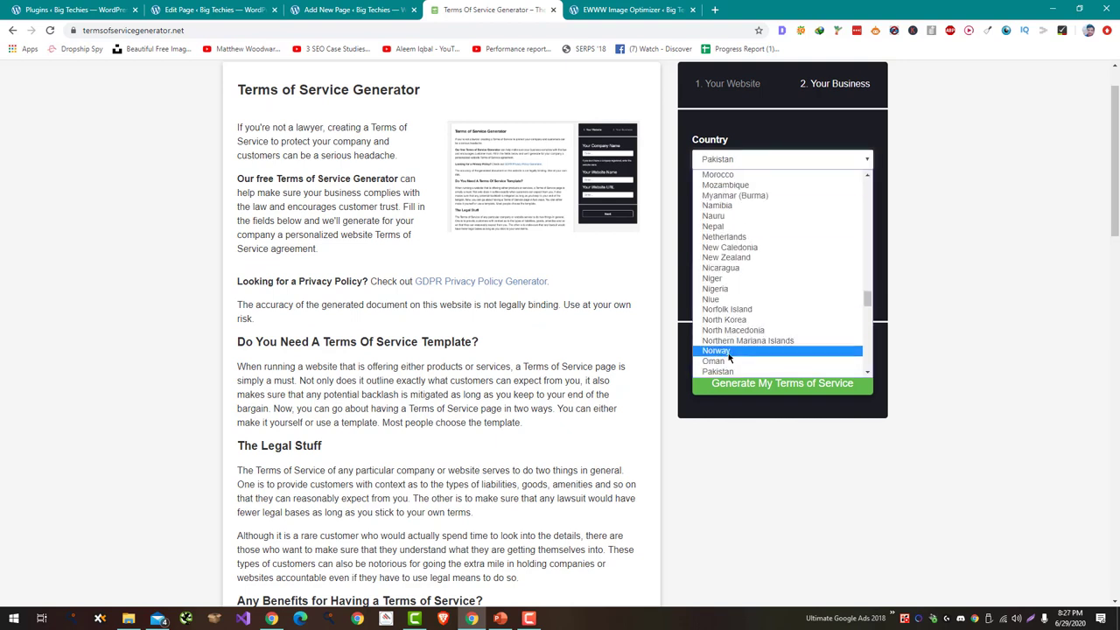
scroll(729, 358, down, 1)
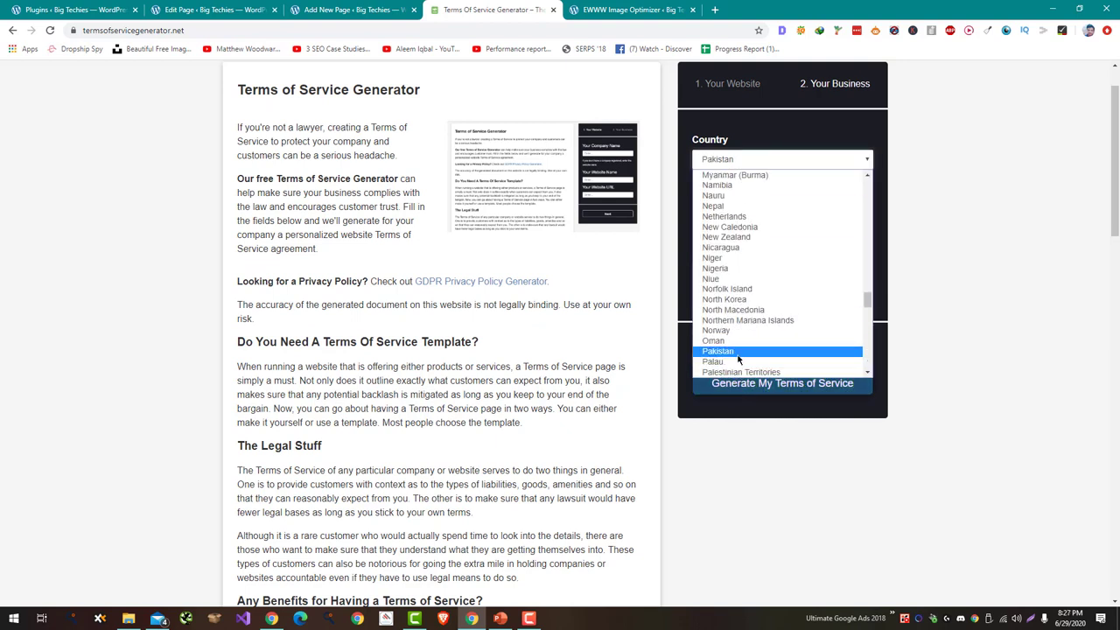
click(740, 352)
click(749, 210)
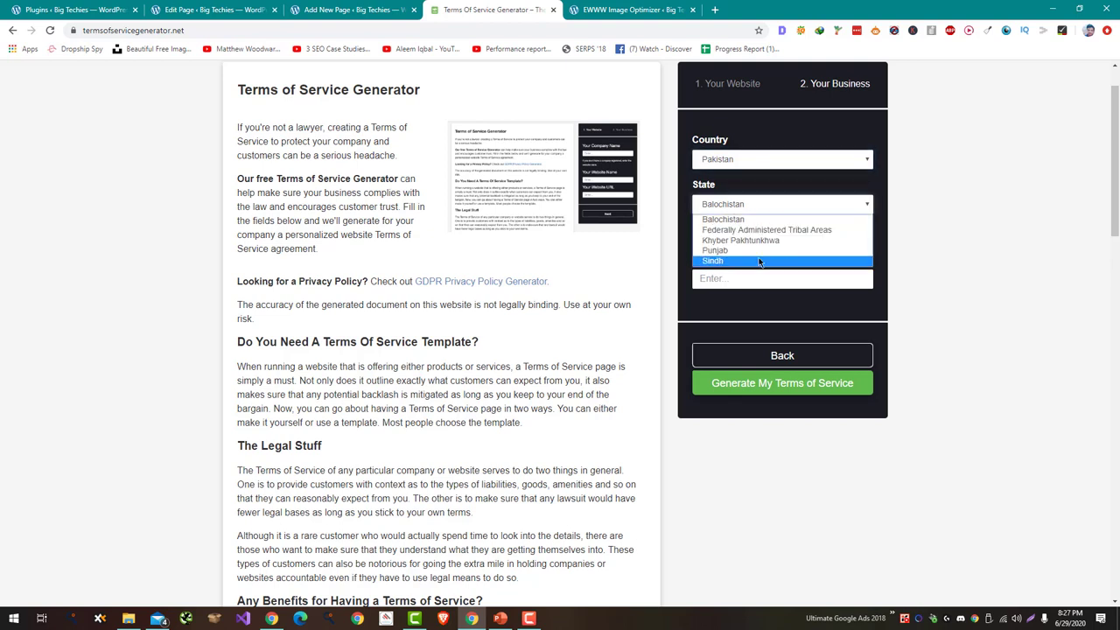
click(766, 210)
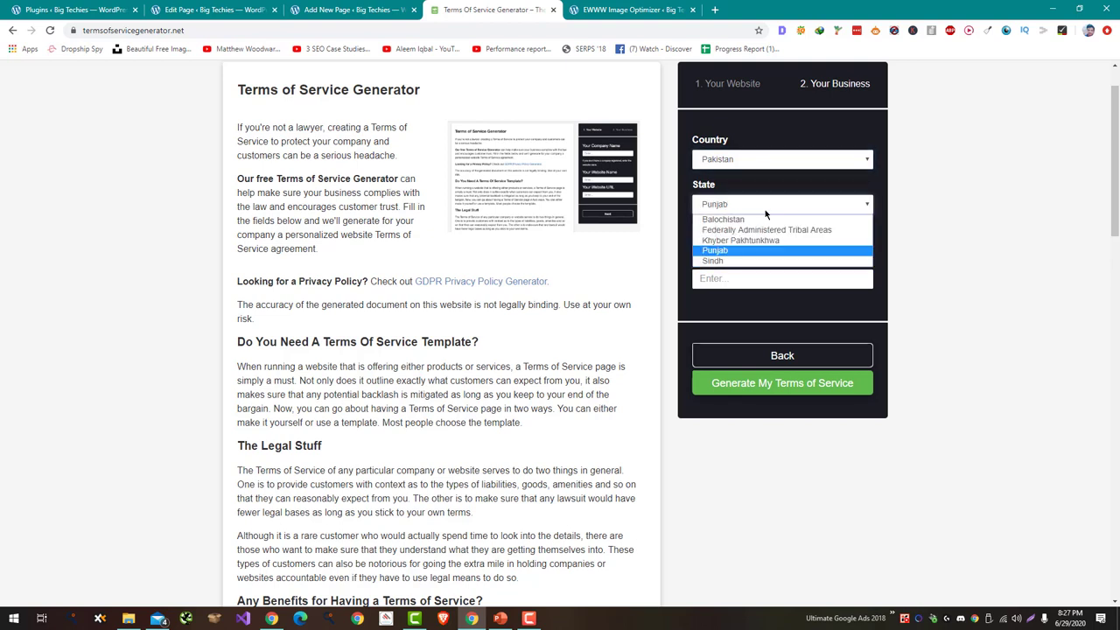
click(767, 250)
click(763, 276)
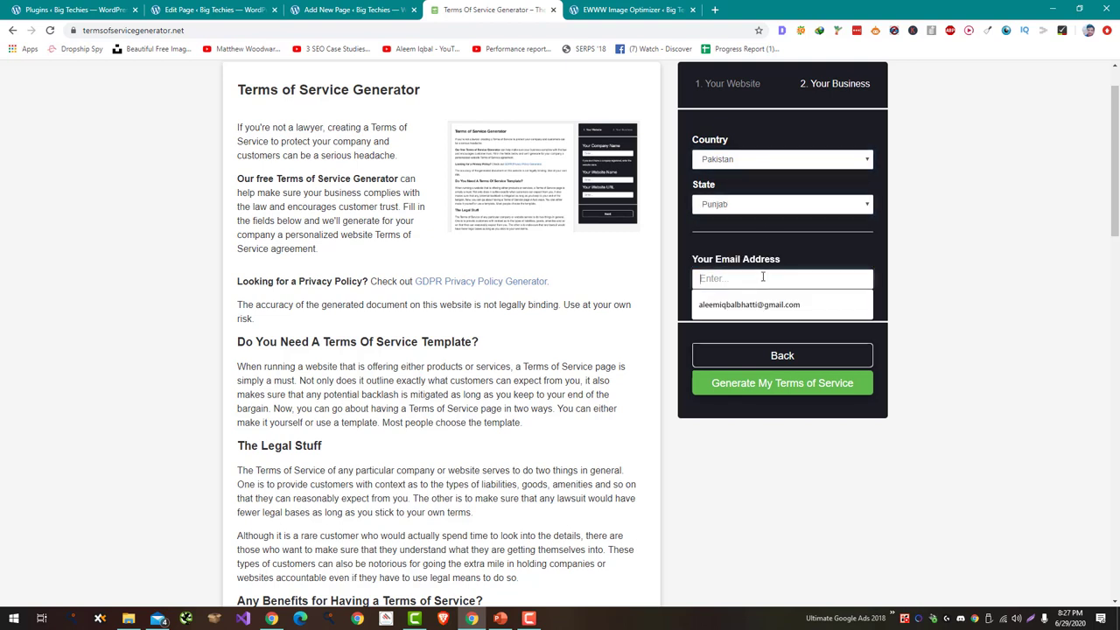
click(737, 311)
click(771, 385)
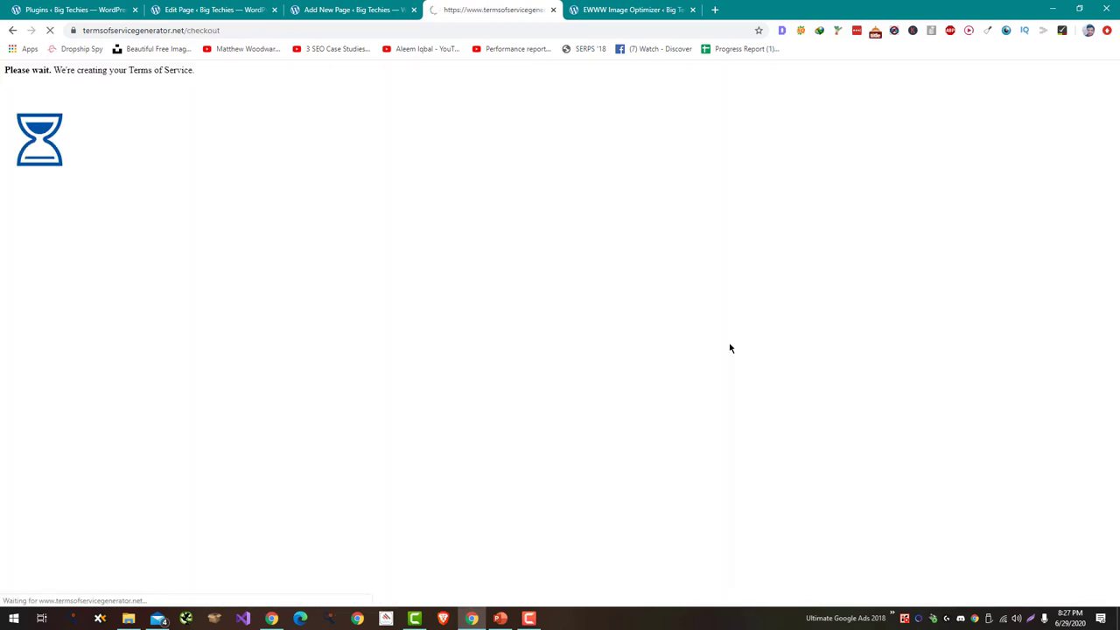
scroll(721, 354, down, 2)
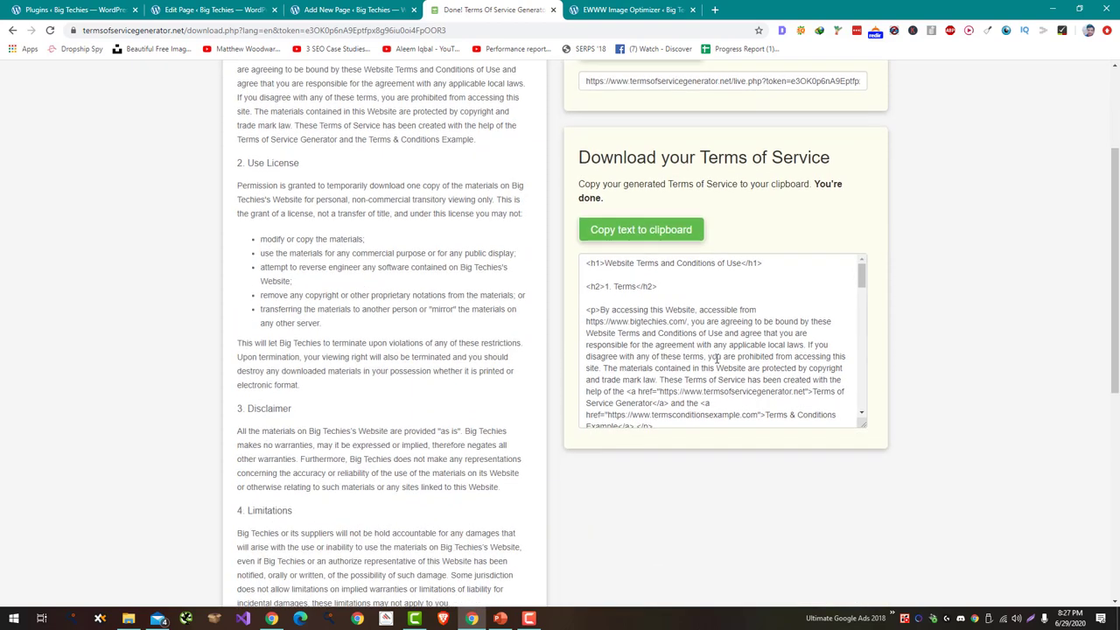
click(670, 230)
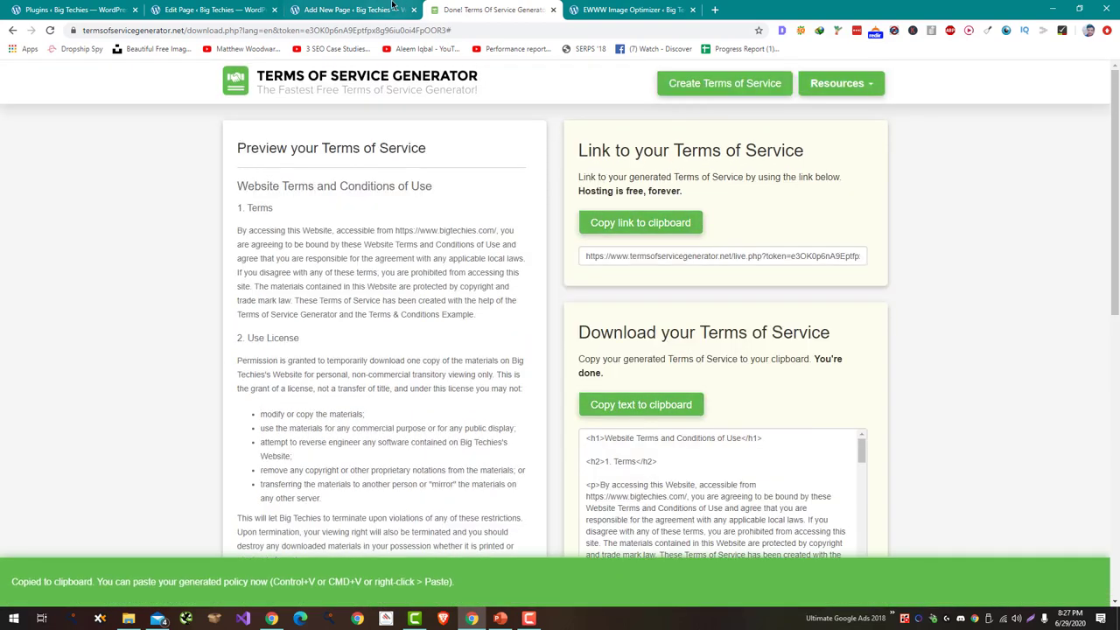
click(349, 10)
click(448, 230)
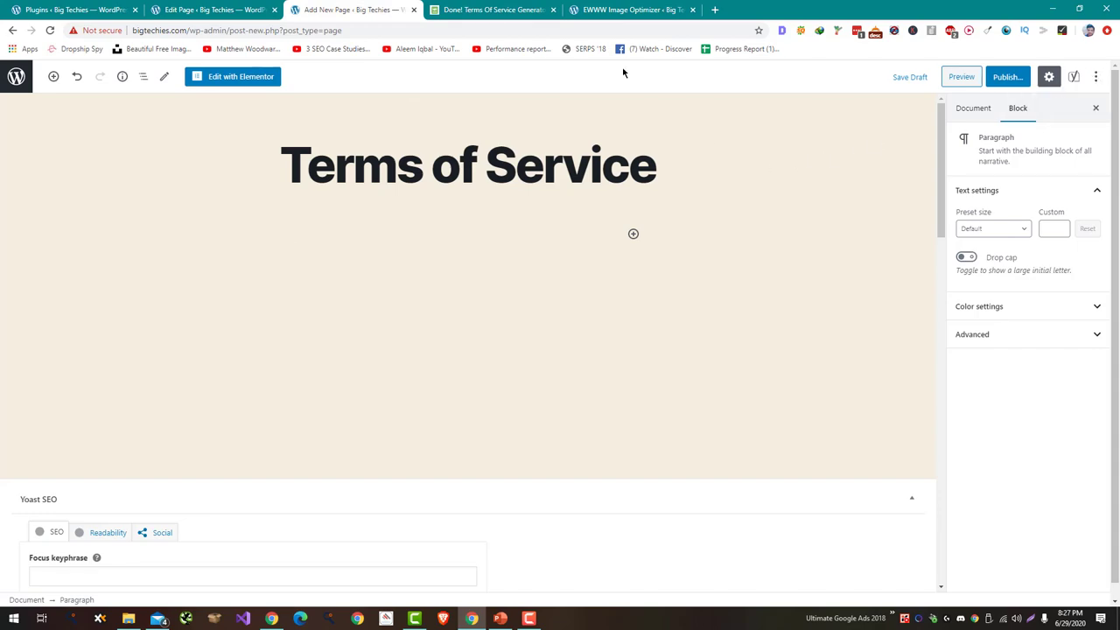
Copy the formatted terms from the generator's preview, from the main heading through "Governing Law", and paste them into the Terms of Service page.
click(485, 9)
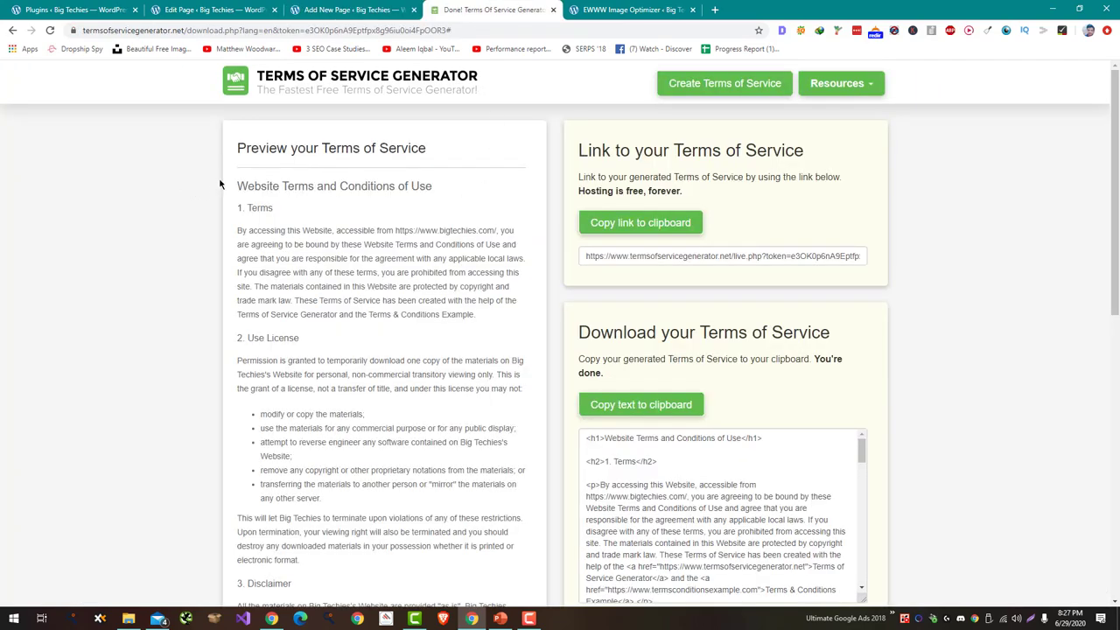
drag(234, 179, 455, 549)
key(ctrl+c)
click(398, 9)
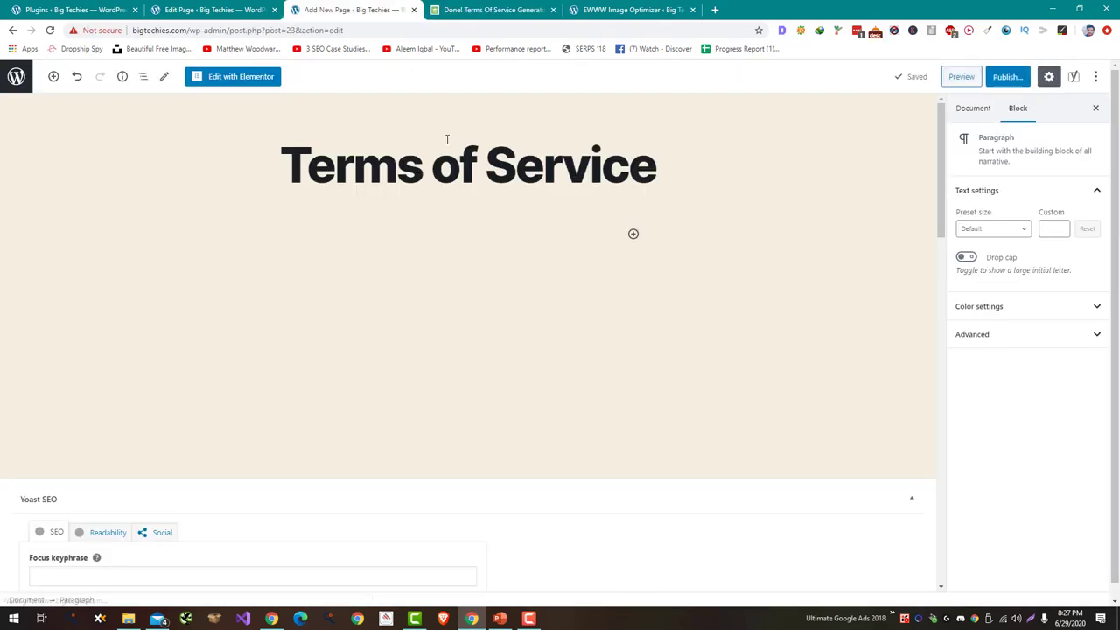
key(ctrl+v)
scroll(524, 210, up, 4)
scroll(359, 324, down, 2)
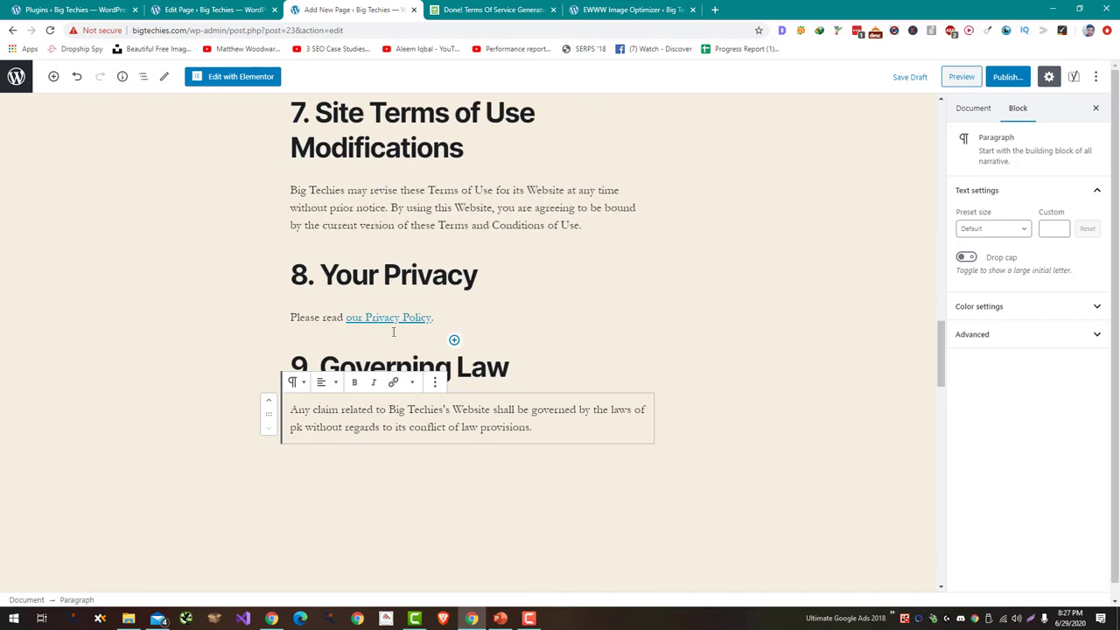
click(395, 316)
click(473, 350)
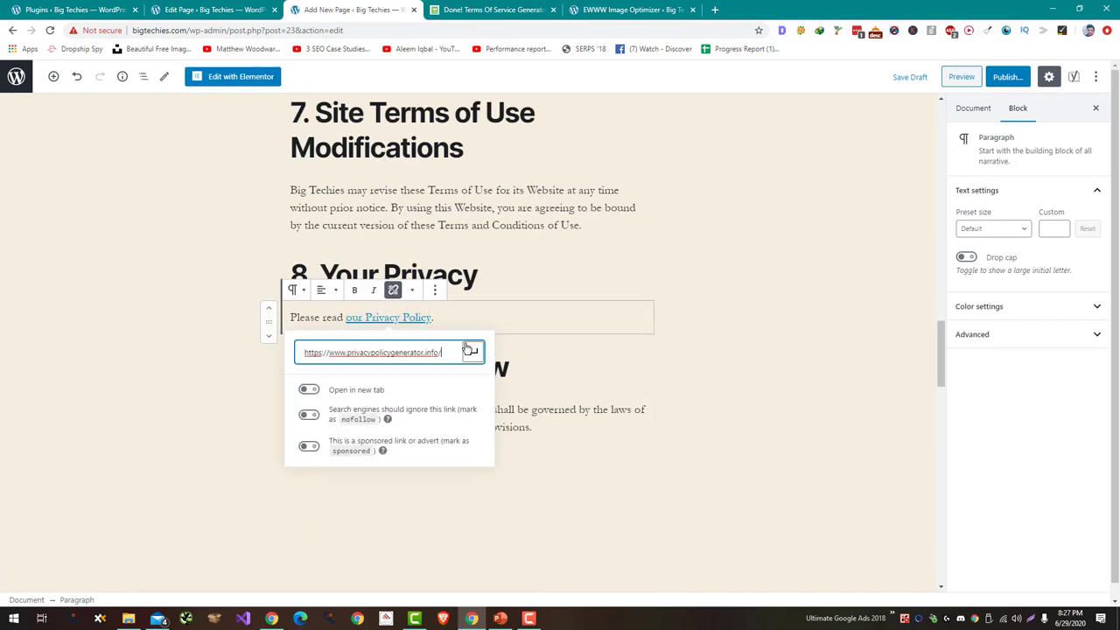
click(197, 8)
scroll(761, 236, up, 1)
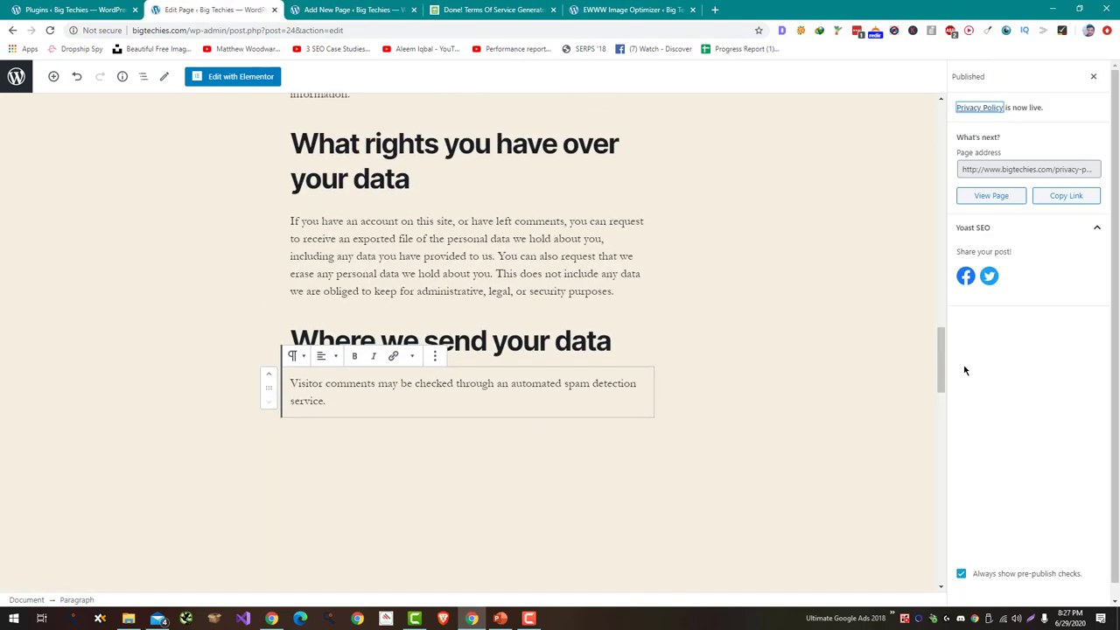
drag(940, 353, 940, 129)
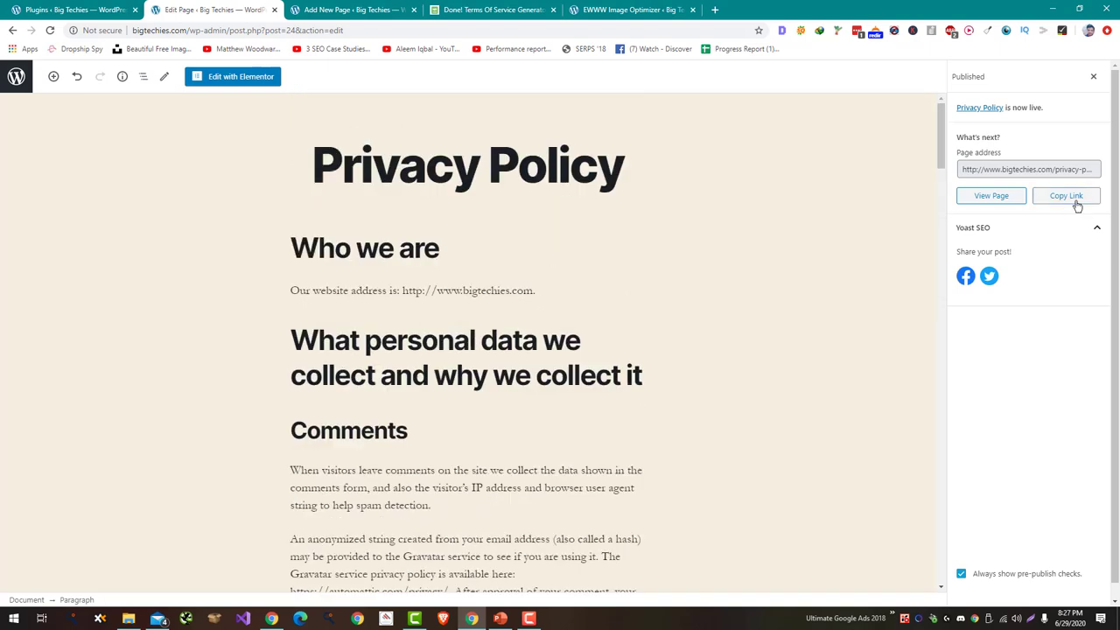
click(1066, 196)
click(490, 9)
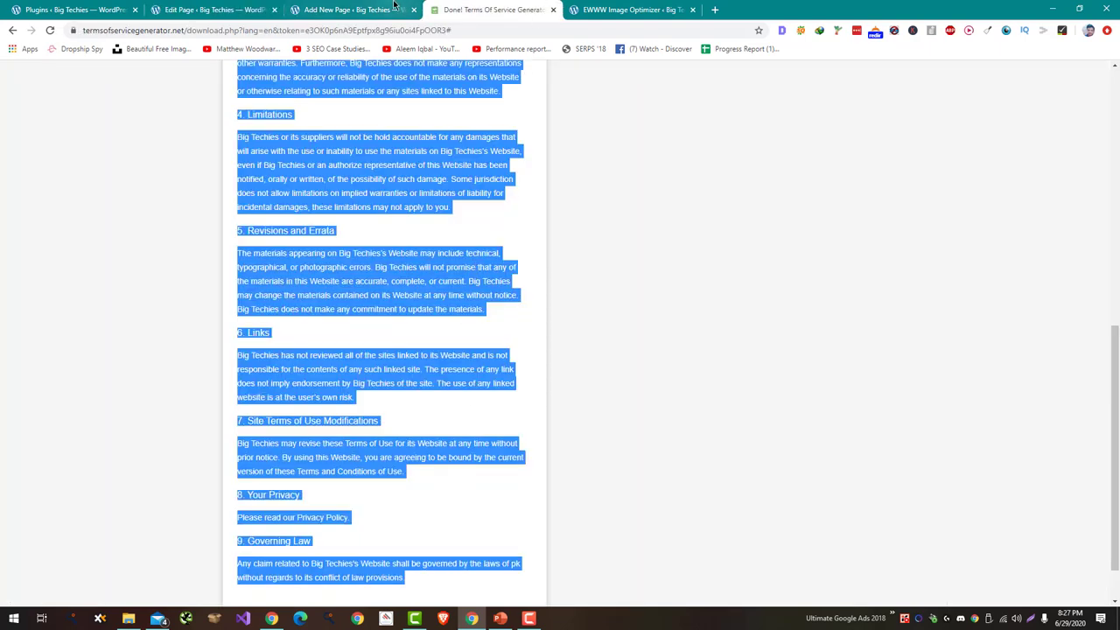
click(367, 10)
key(ctrl+v)
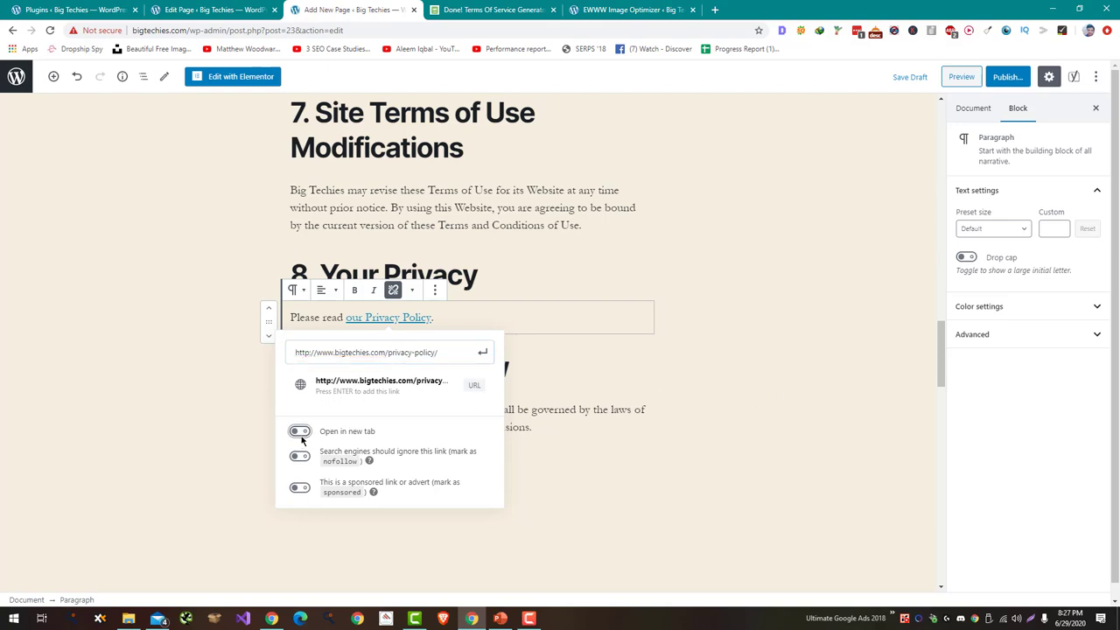
click(749, 399)
click(750, 399)
Delete the sentence crediting the Terms of Service Generator and Terms & Conditions Example at the end of the "1. Terms" paragraph.
scroll(750, 399, up, 15)
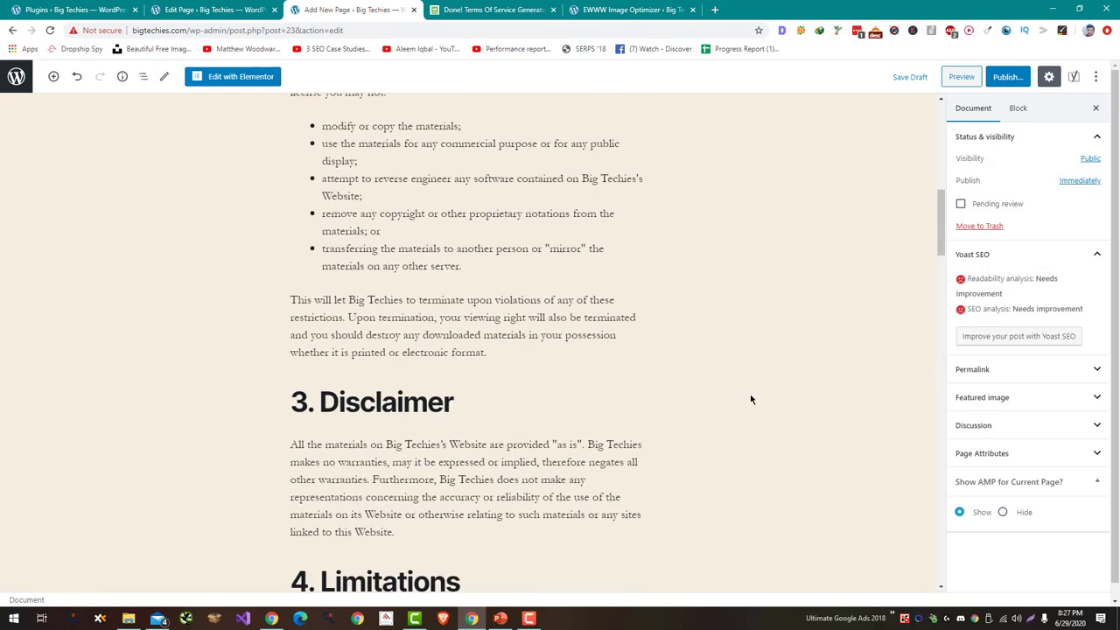
scroll(750, 398, up, 2)
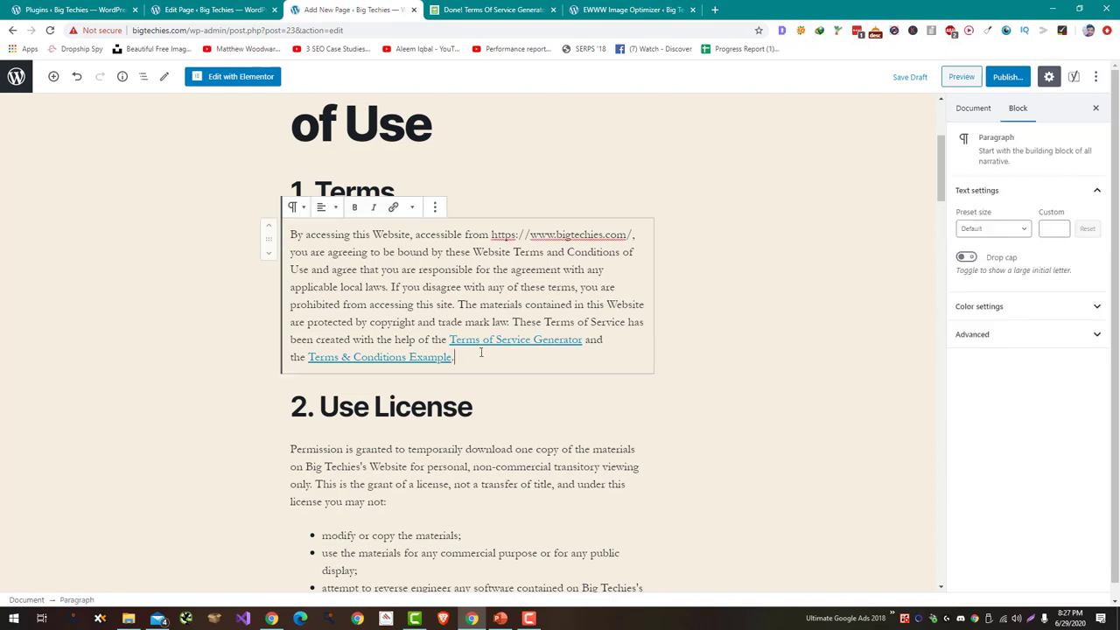
drag(481, 355, 512, 324)
key(BackSpace)
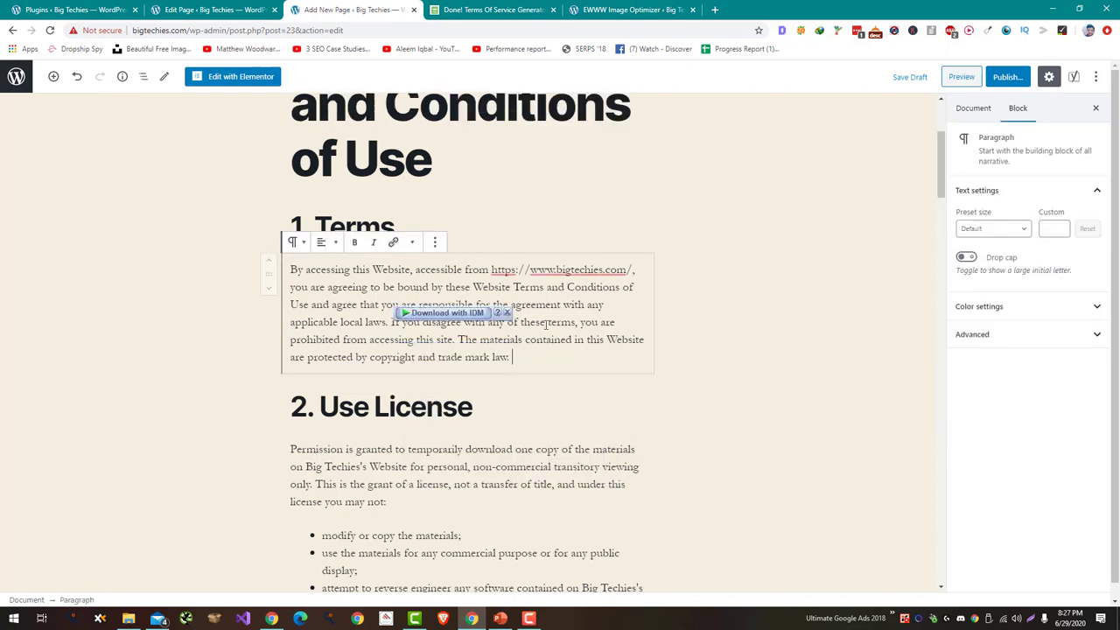
Remove the "Website Terms and Conditions of Use" heading block below the page title.
scroll(789, 285, up, 2)
click(450, 259)
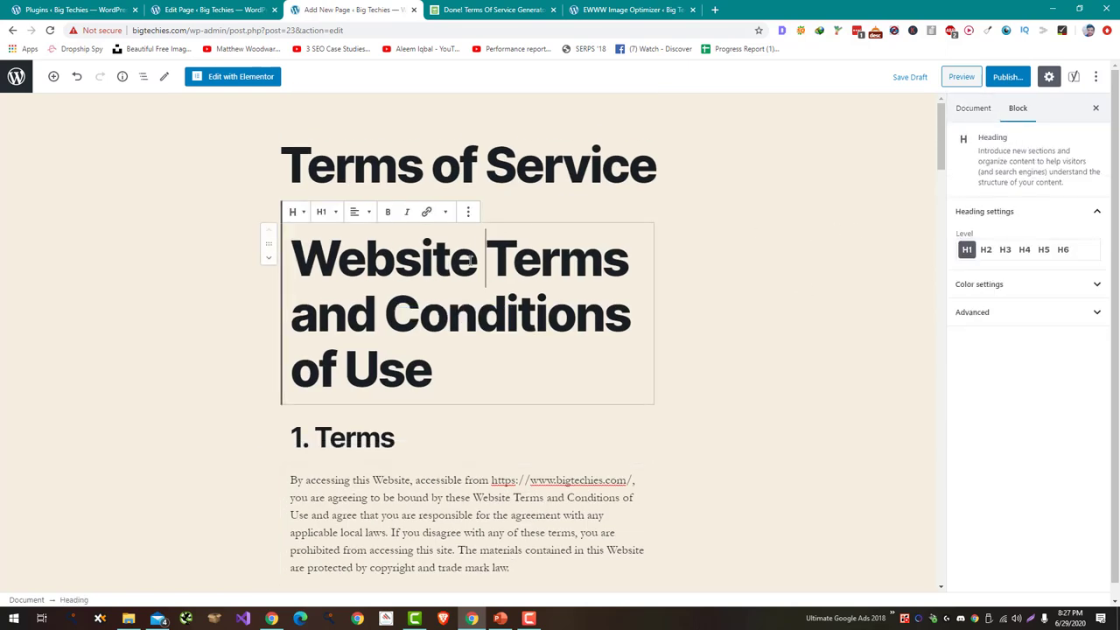
click(469, 213)
click(526, 405)
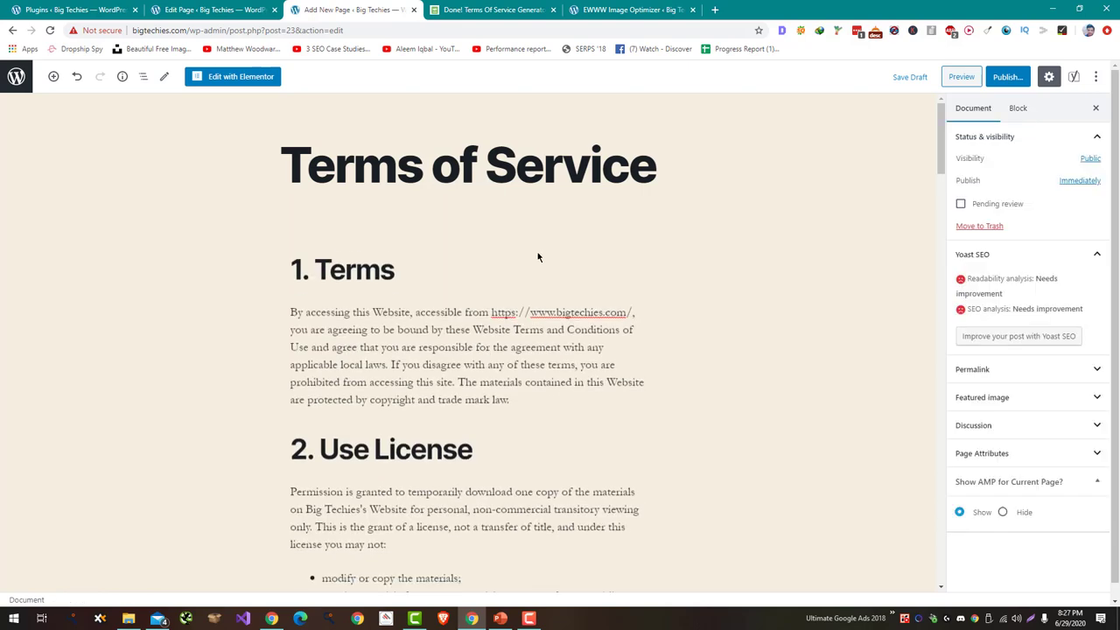
Look through the whole Terms of Service page and publish it.
scroll(742, 226, down, 10)
scroll(787, 210, down, 10)
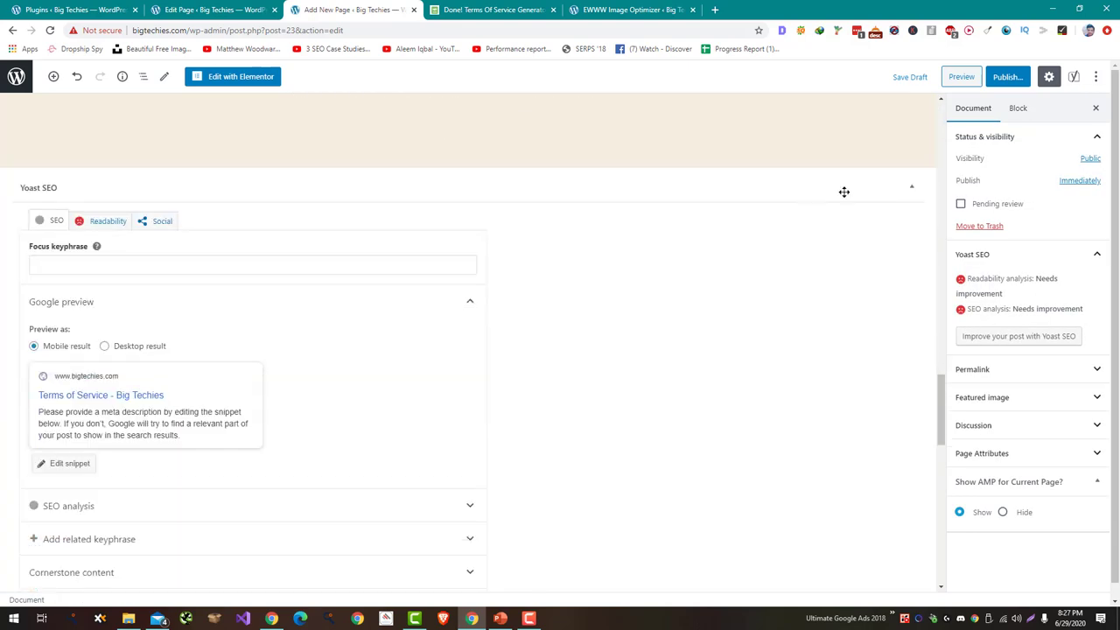
scroll(875, 262, up, 4)
scroll(940, 359, up, 15)
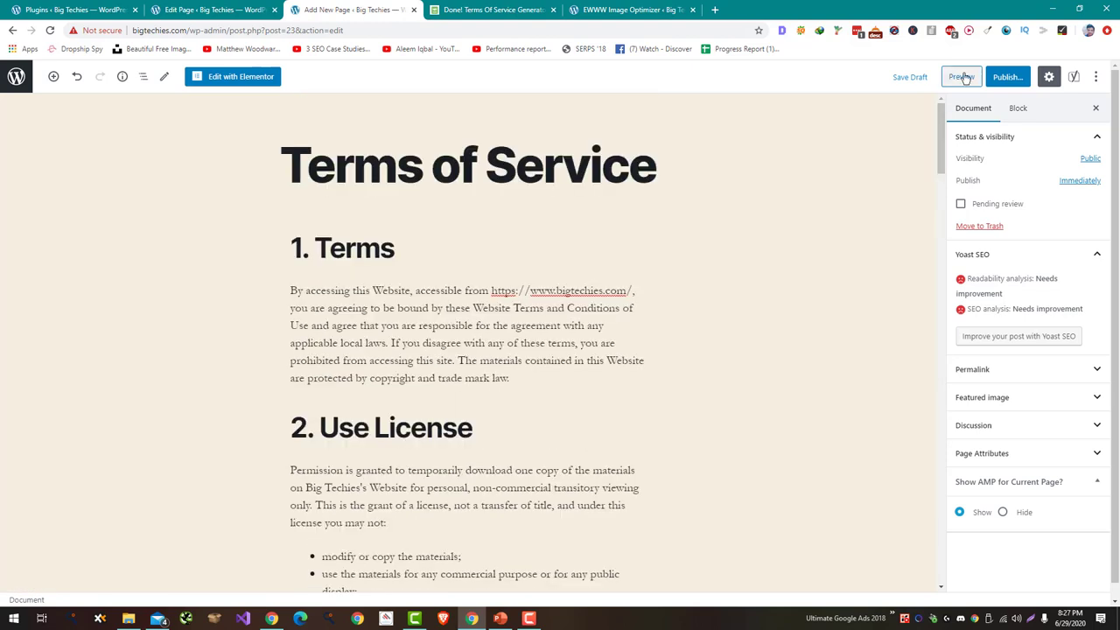
click(1007, 76)
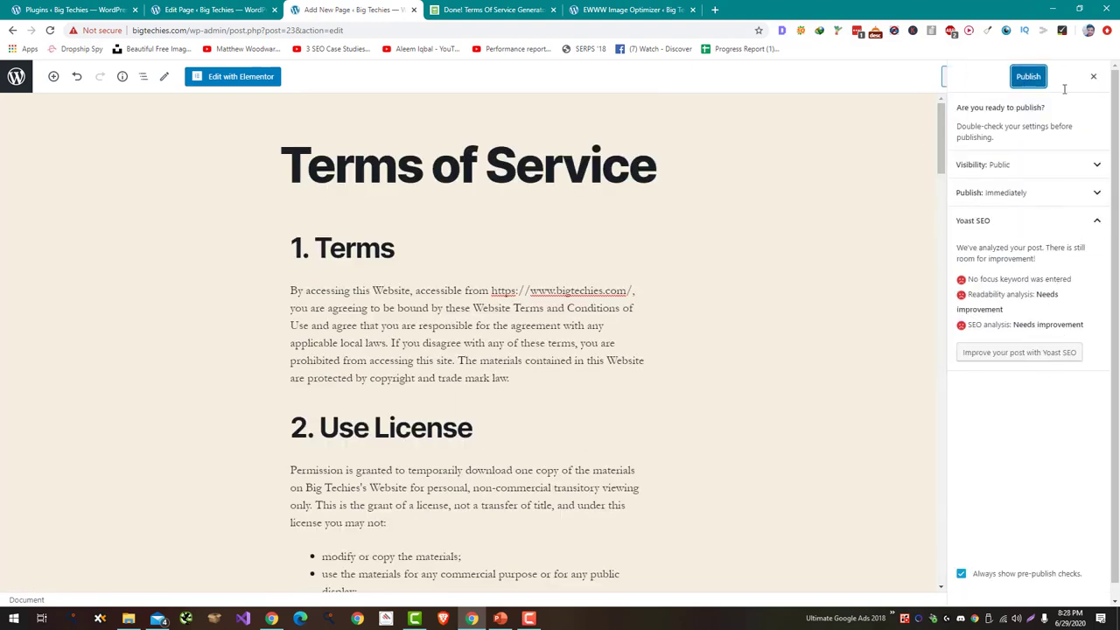
click(1032, 77)
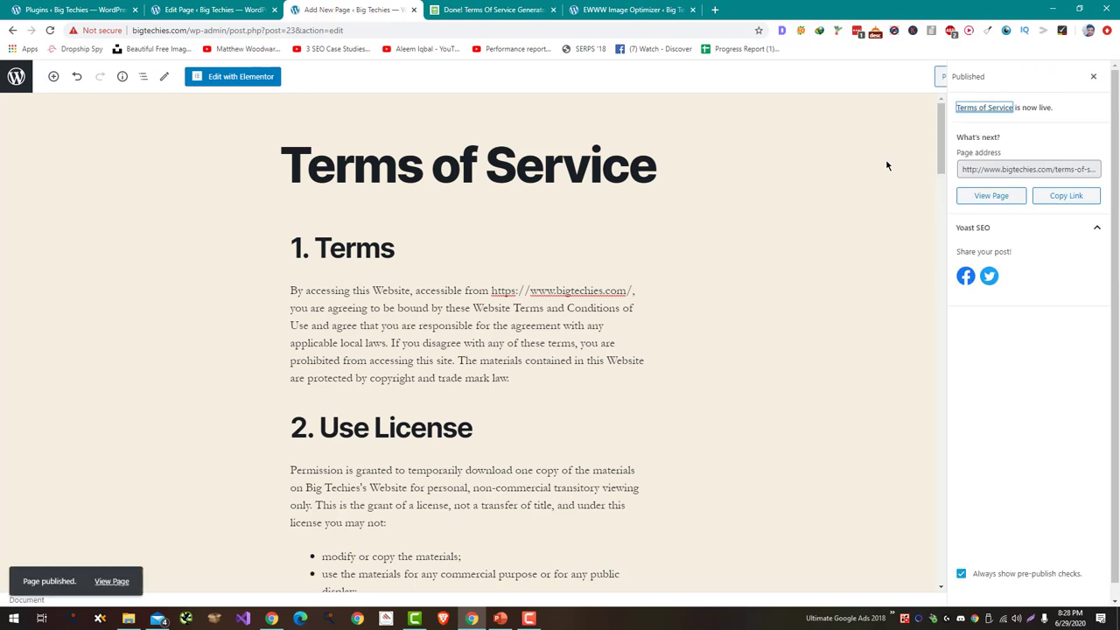
Go to the site's list of all pages and open Contact Us and Careers for editing in new tabs, showing Contact Us.
click(122, 10)
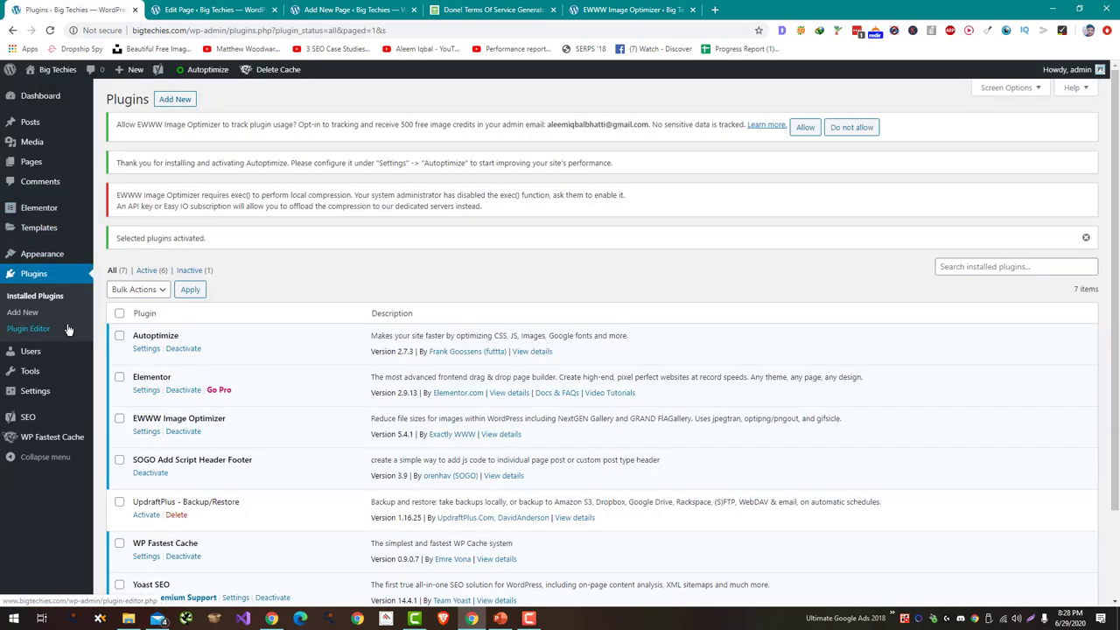
click(55, 161)
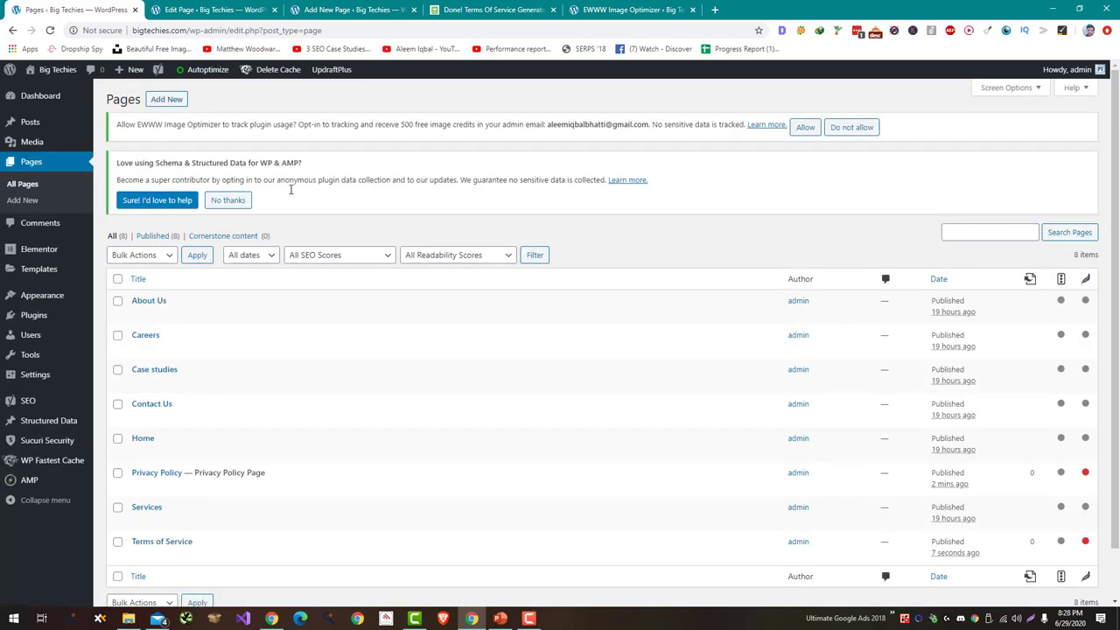
ctrl+click(161, 405)
ctrl+click(144, 334)
click(175, 7)
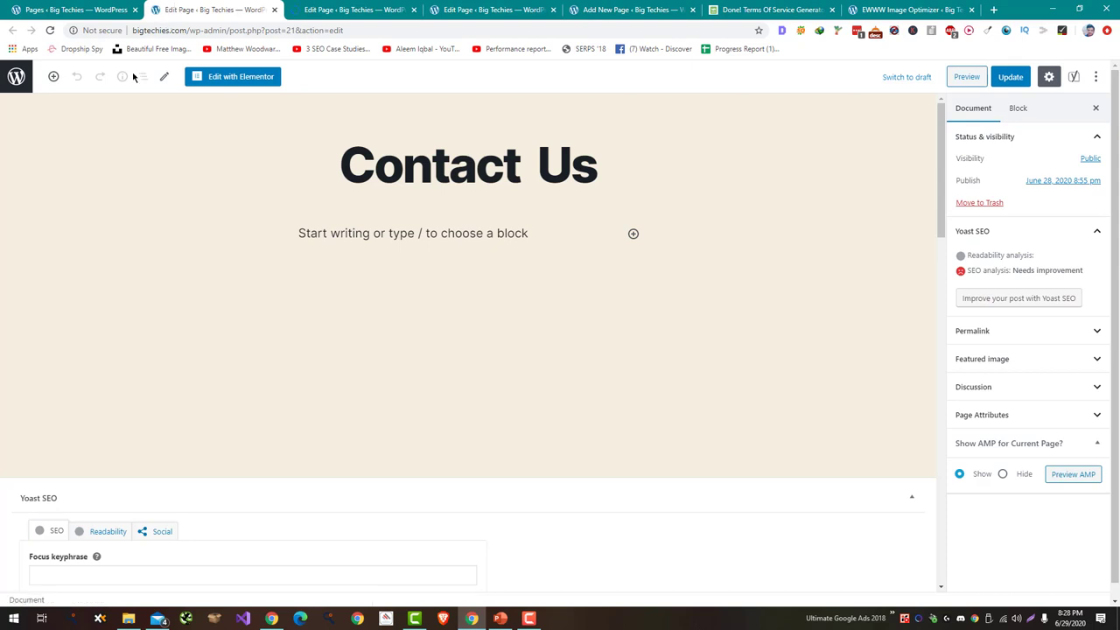
Find the Contact Form 7 plugin in the plugin directory, install it and activate it.
click(127, 10)
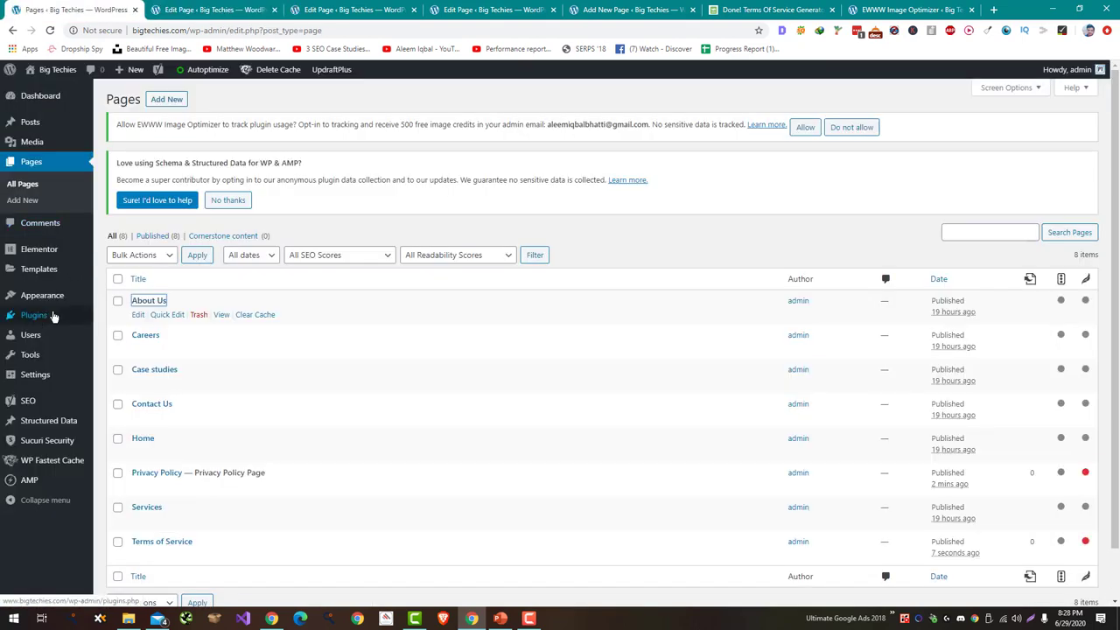
mouse_move(53, 315)
click(133, 333)
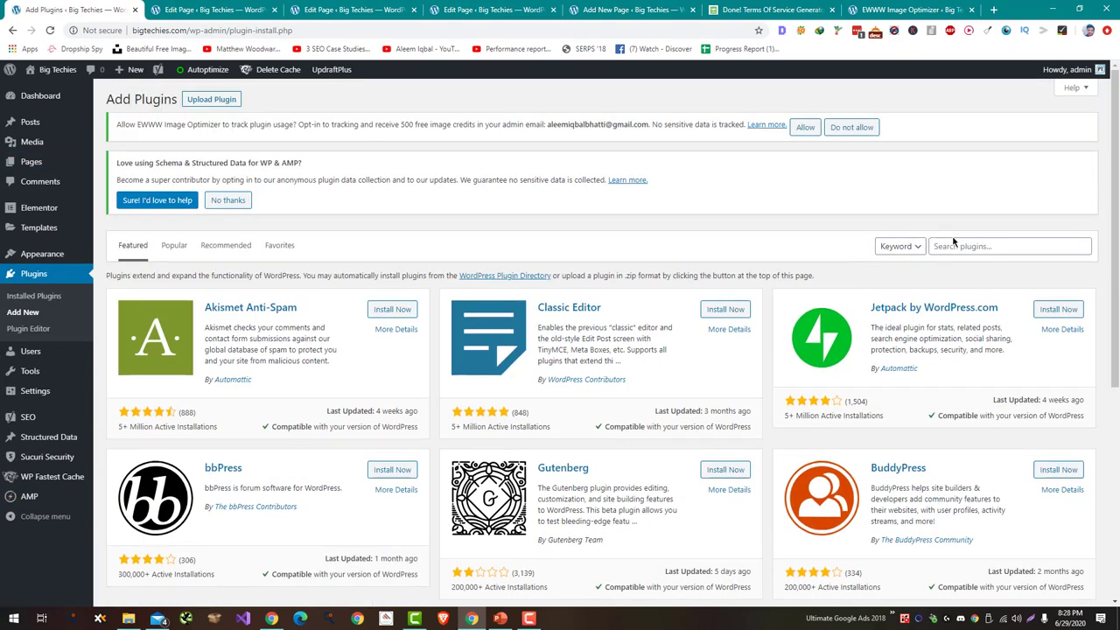
click(954, 245)
text(Contact Form 7)
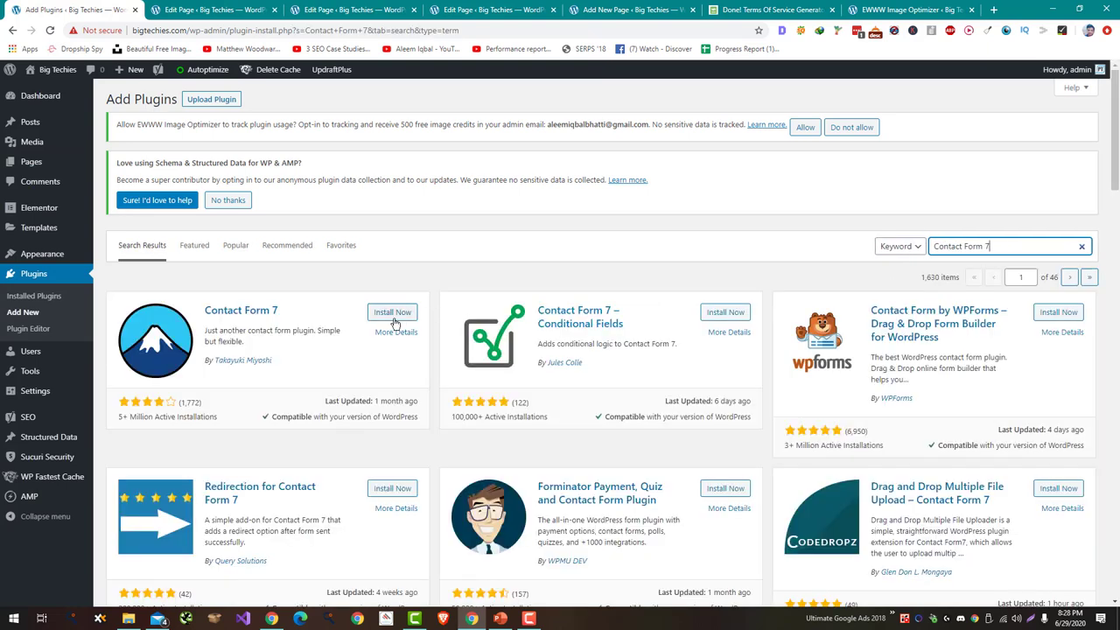
click(393, 320)
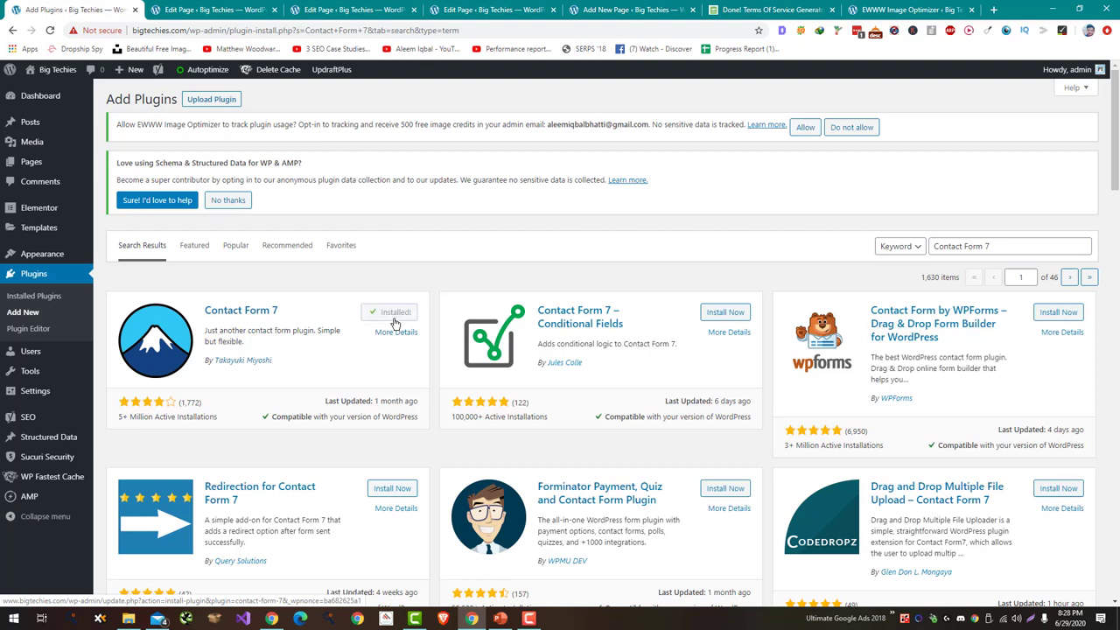
click(394, 320)
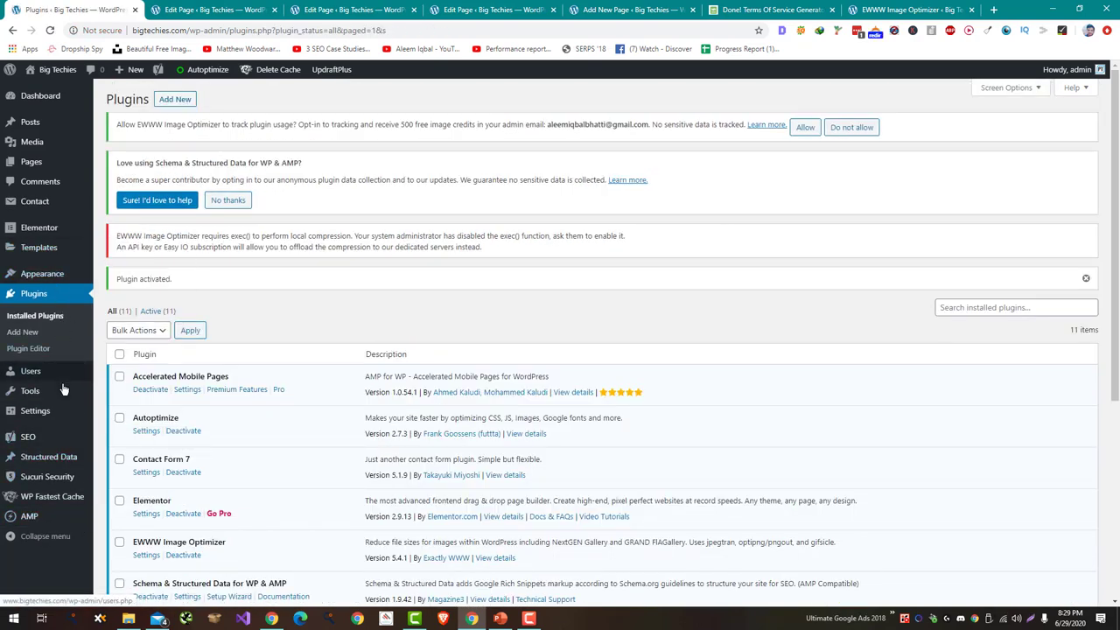
Open the existing Contact form 1 for editing and copy its shortcode.
mouse_move(65, 388)
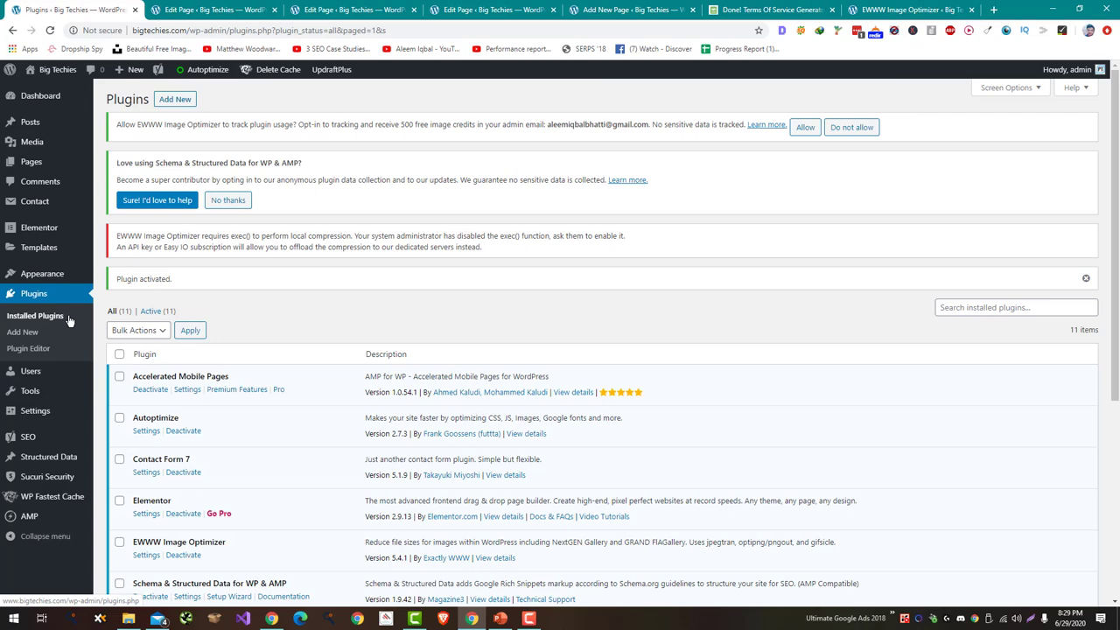
click(65, 201)
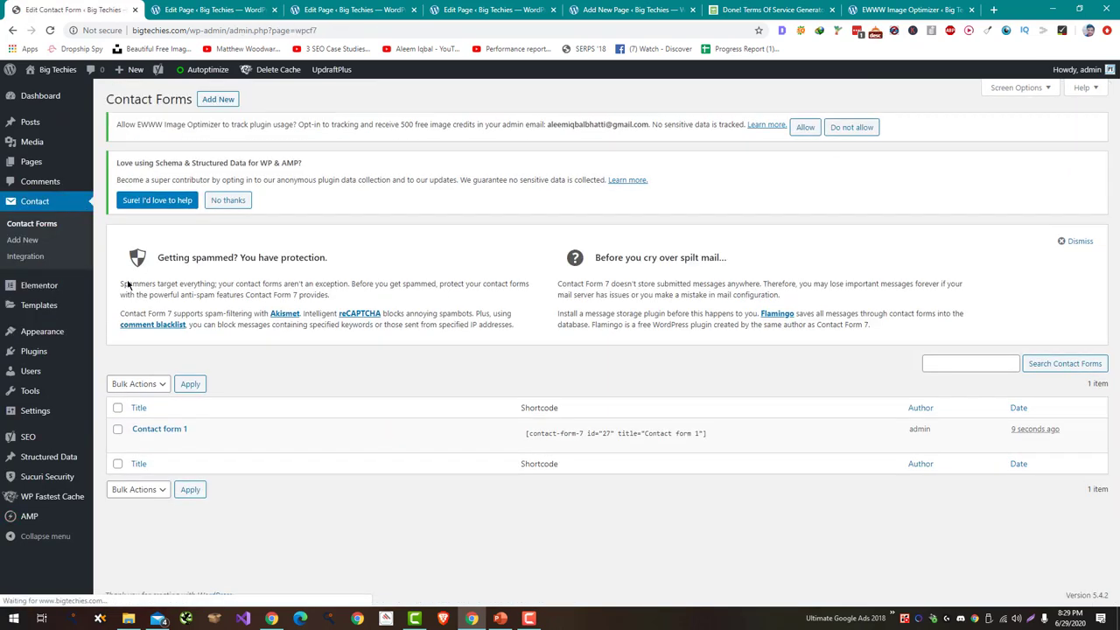
click(165, 430)
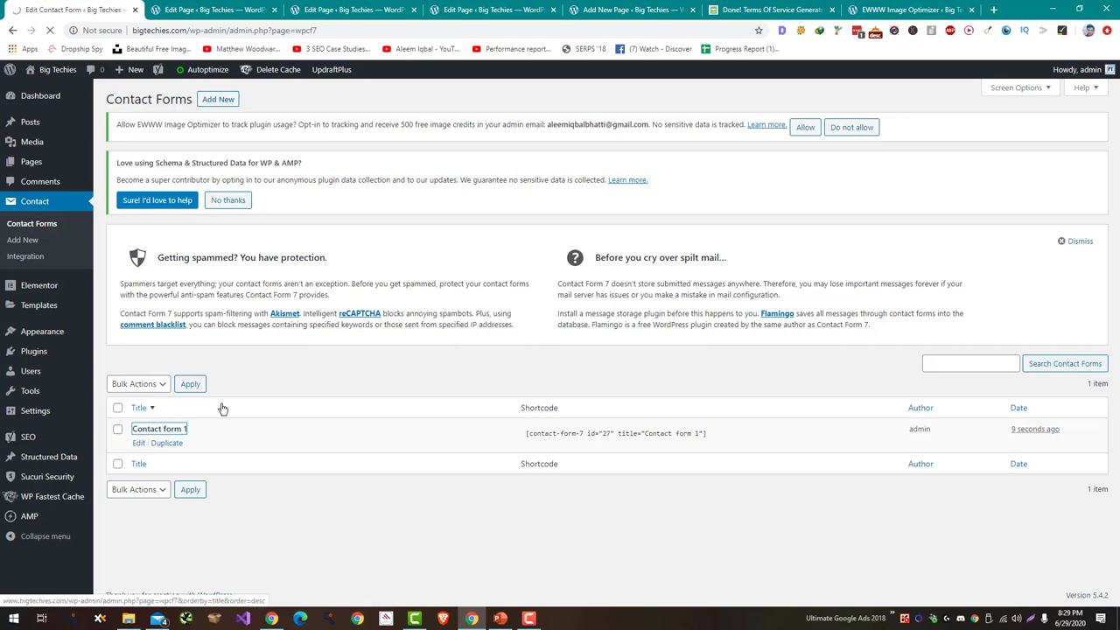
scroll(236, 262, down, 1)
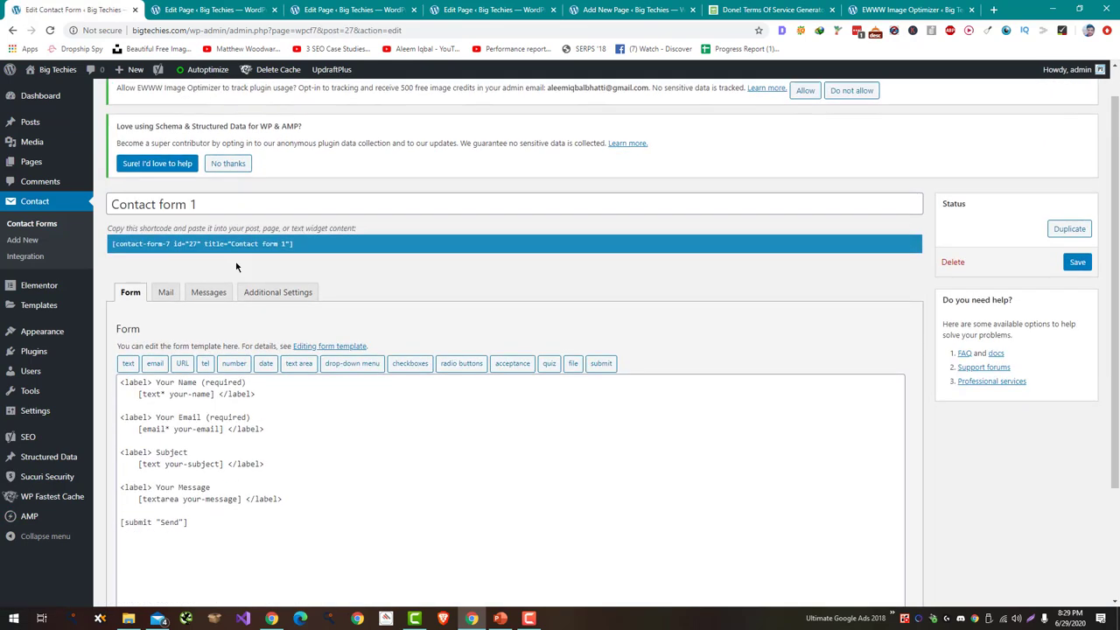
click(234, 225)
key(ctrl+c)
Paste the Contact form 1 shortcode into the body of the Contact Us page and update the page.
click(212, 9)
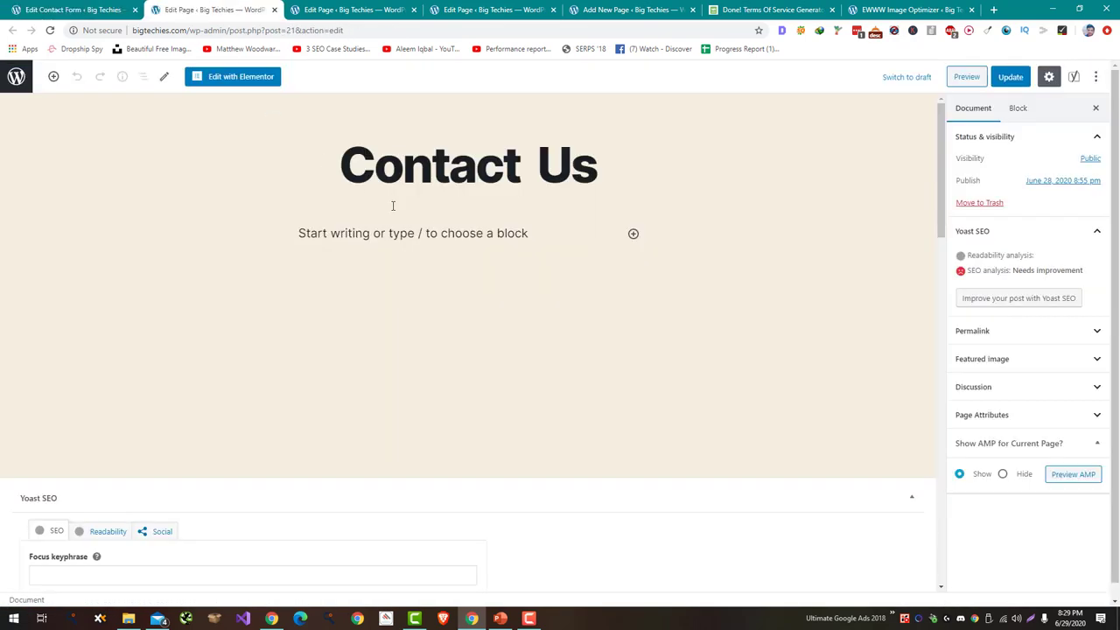
click(417, 230)
key(ctrl+v)
click(809, 207)
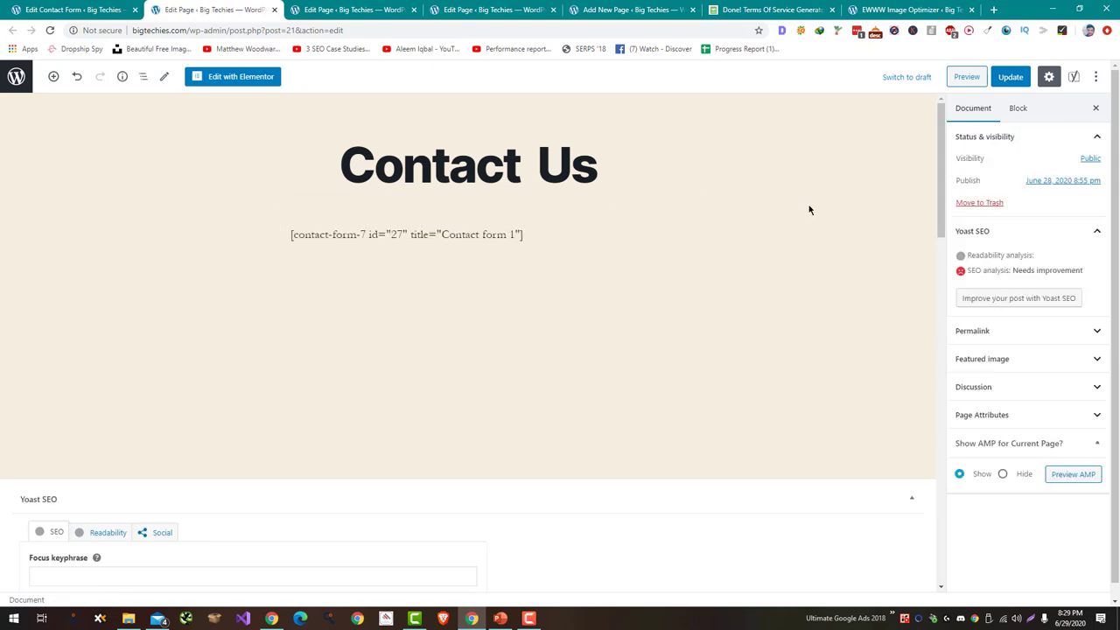
click(1010, 86)
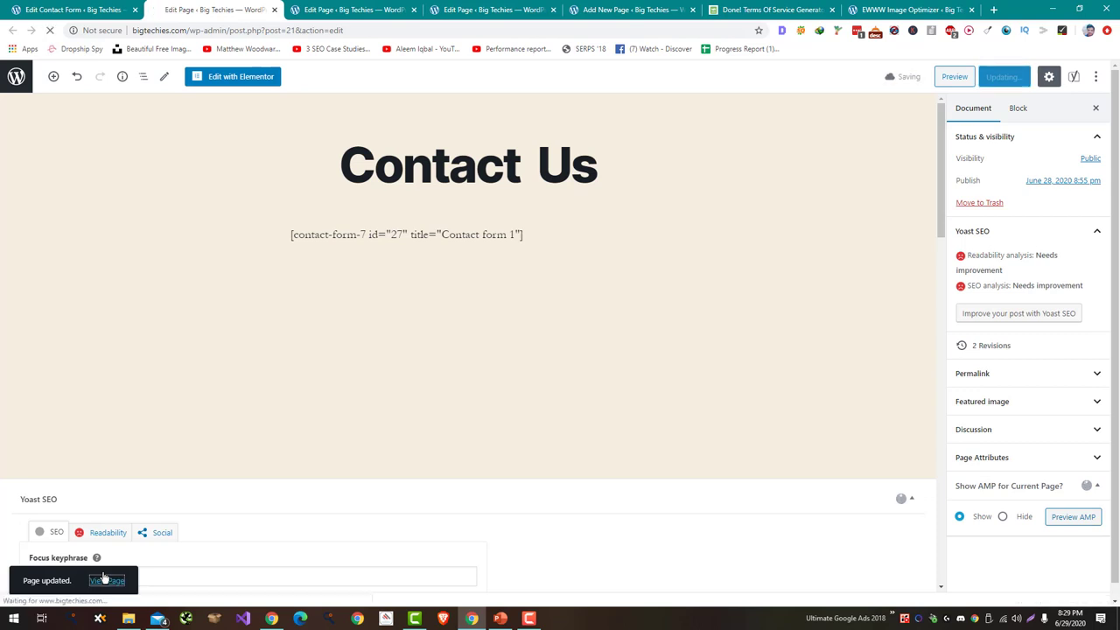
Examine the contact form's fields and layout on the published Contact Us page.
click(322, 7)
click(407, 237)
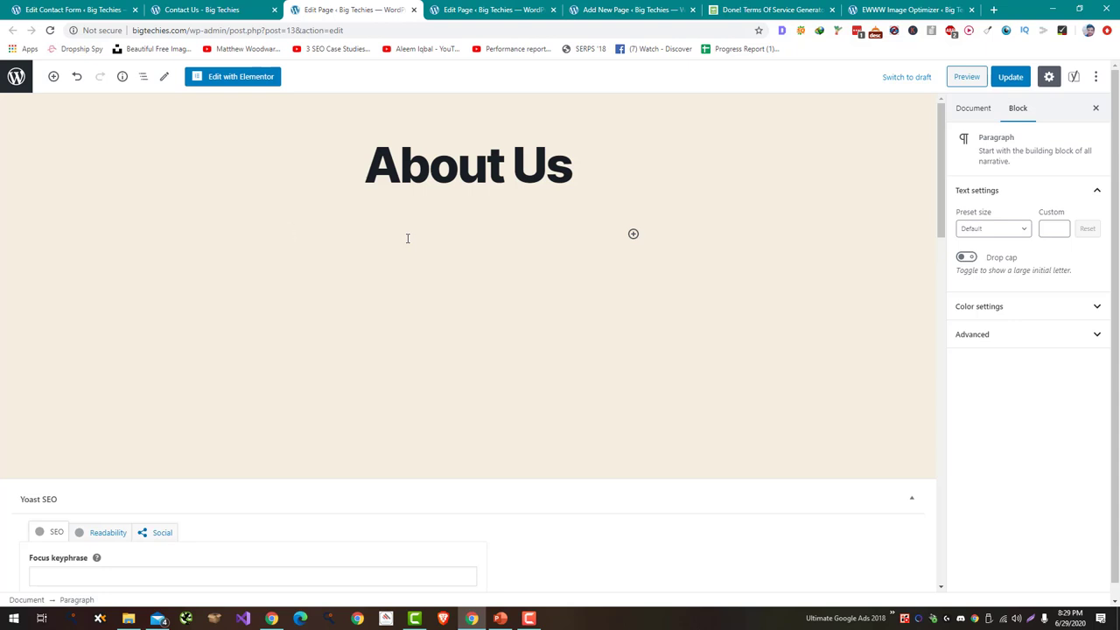
key(ctrl+shift+Tab)
scroll(408, 242, down, 5)
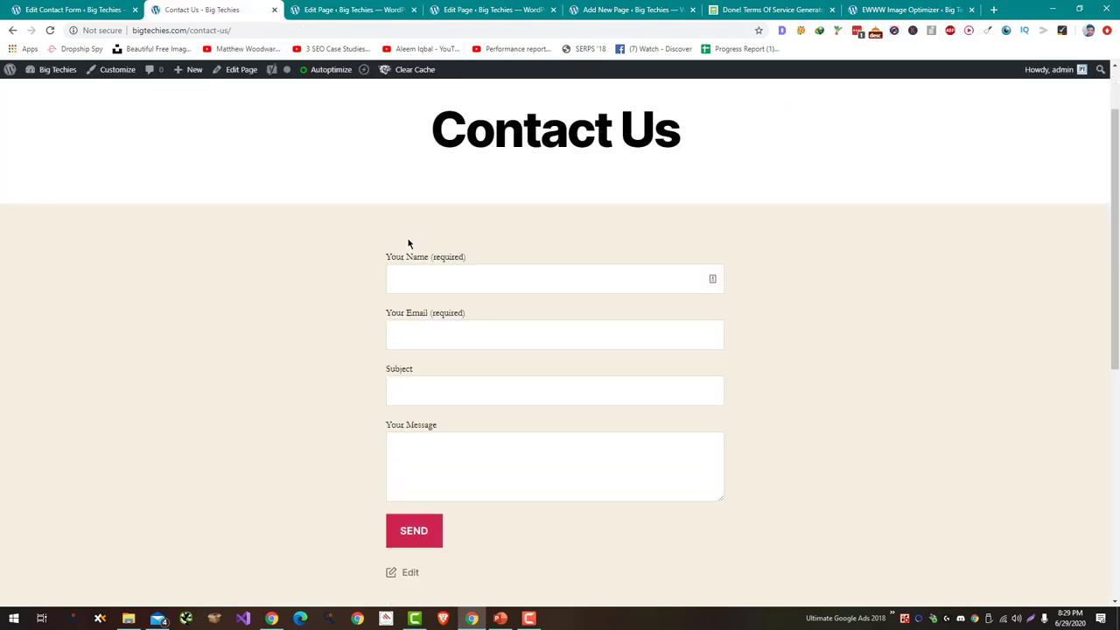
scroll(408, 242, up, 5)
scroll(639, 345, down, 6)
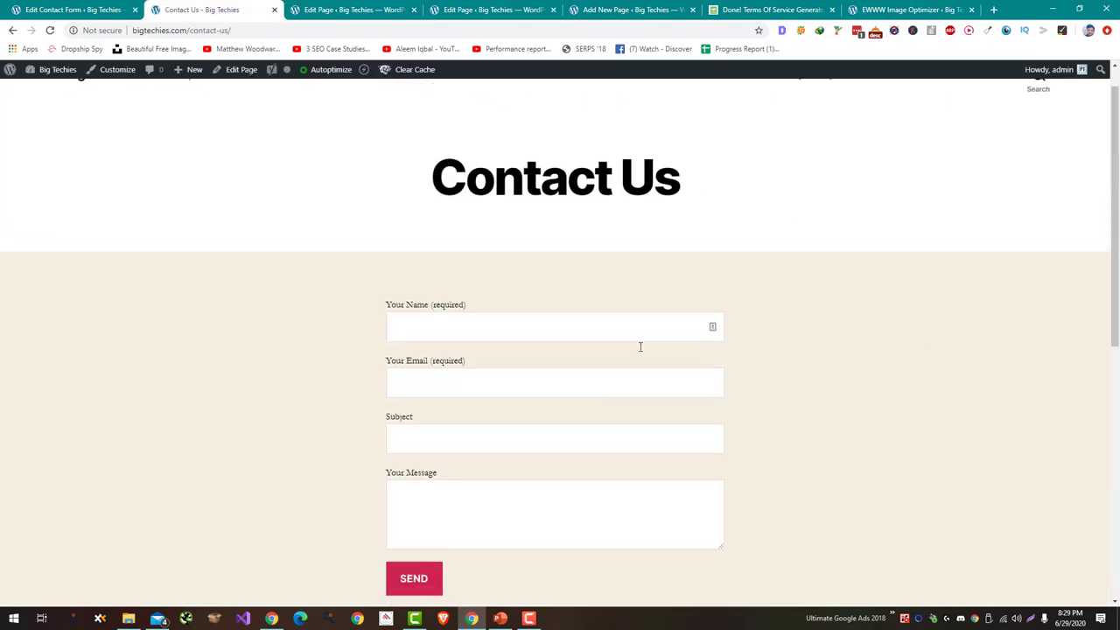
key(ctrl+shift+Tab)
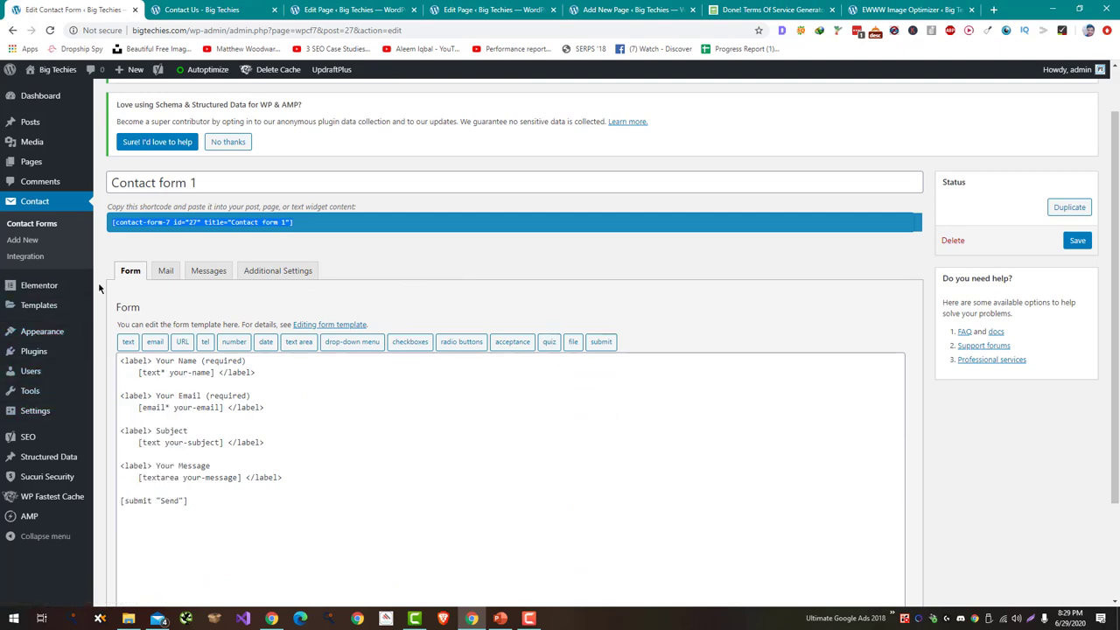
click(190, 7)
scroll(126, 190, up, 4)
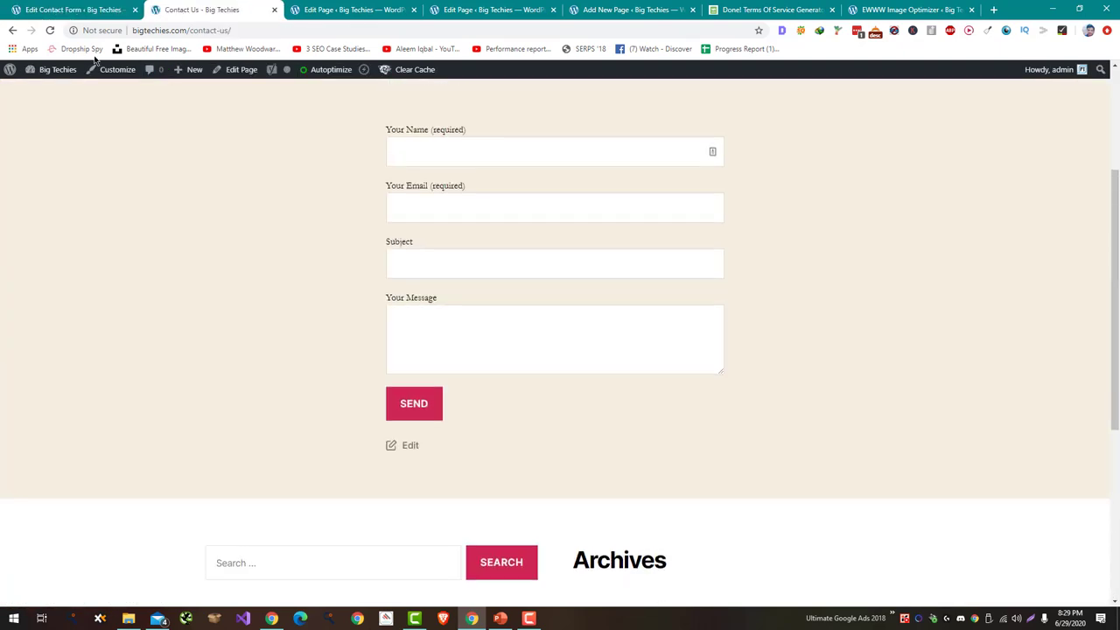
In the Structured Data settings, assign About Us as the About page and Contact Us as the Contact page.
key(ctrl+shift+Tab)
mouse_move(77, 457)
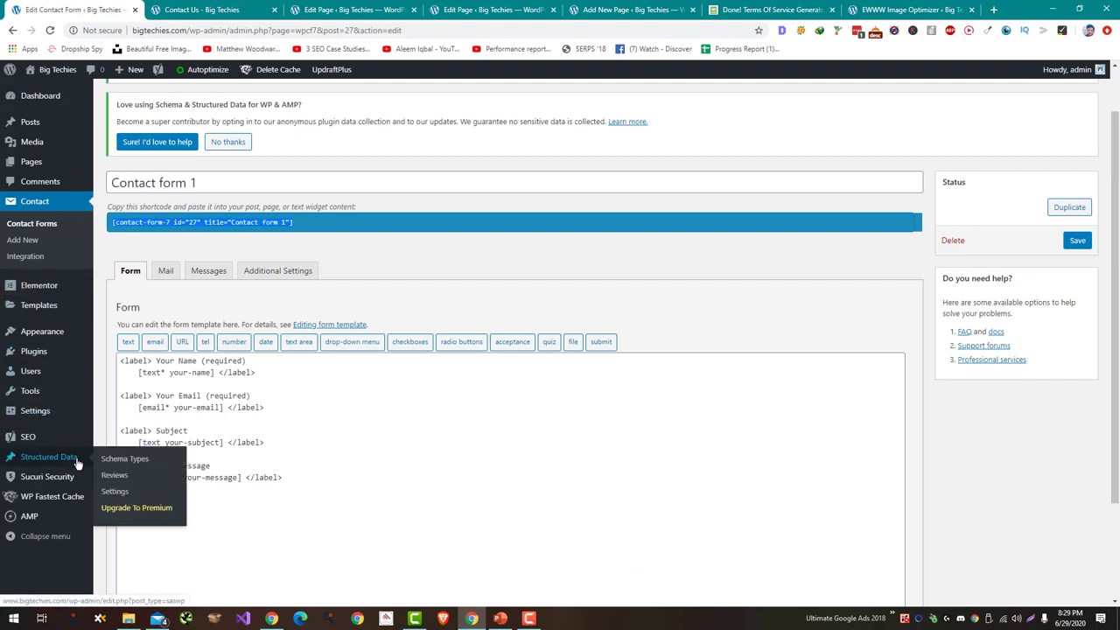
click(123, 492)
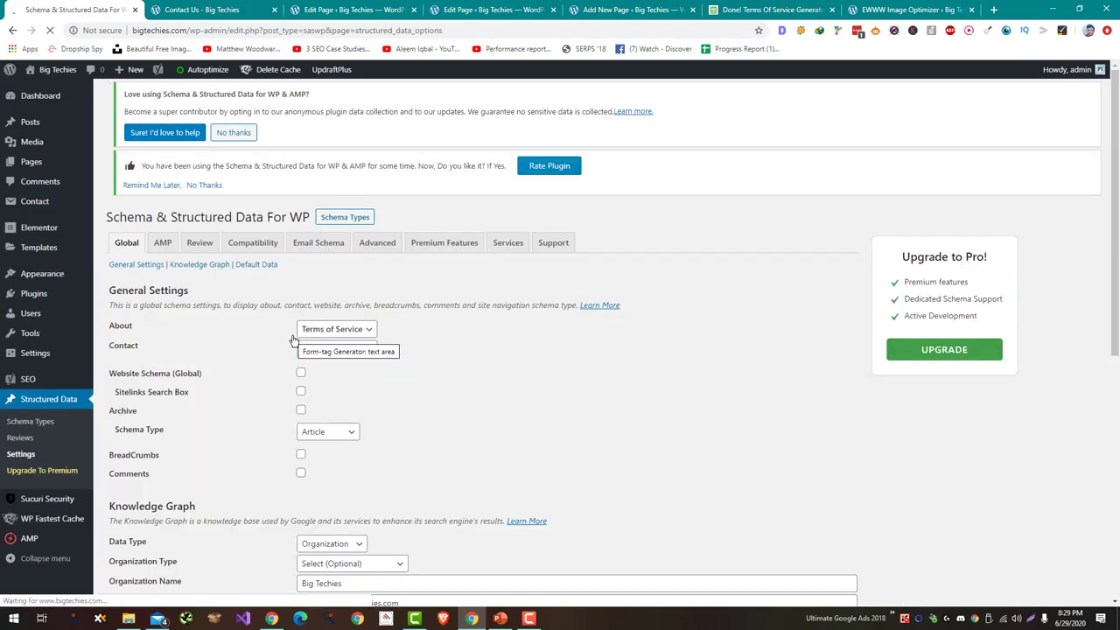
click(329, 341)
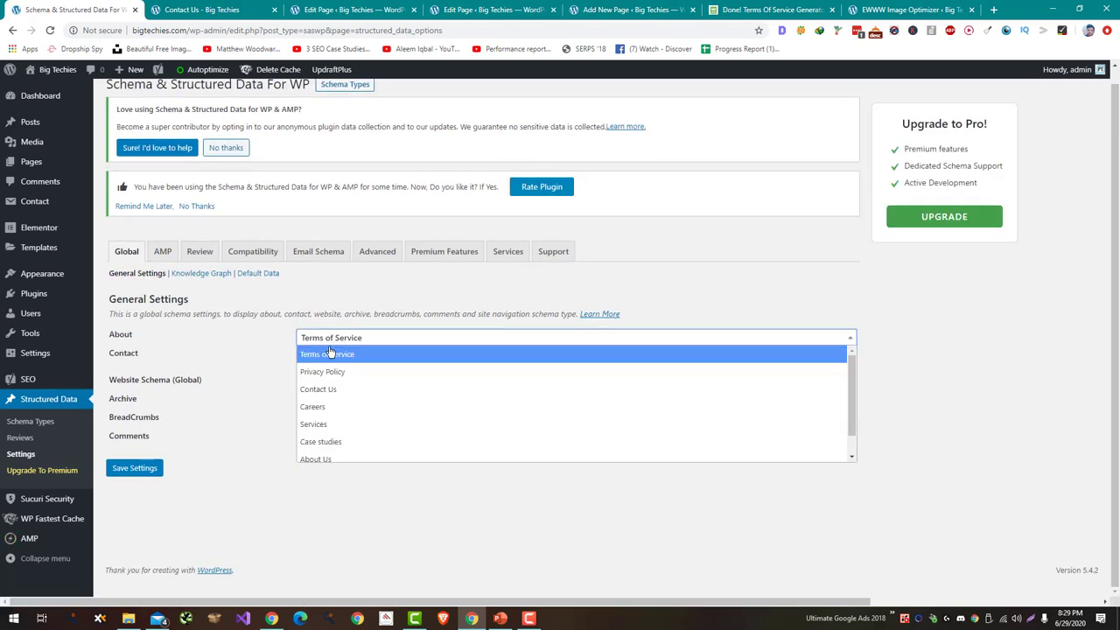
scroll(345, 394, down, 1)
click(336, 435)
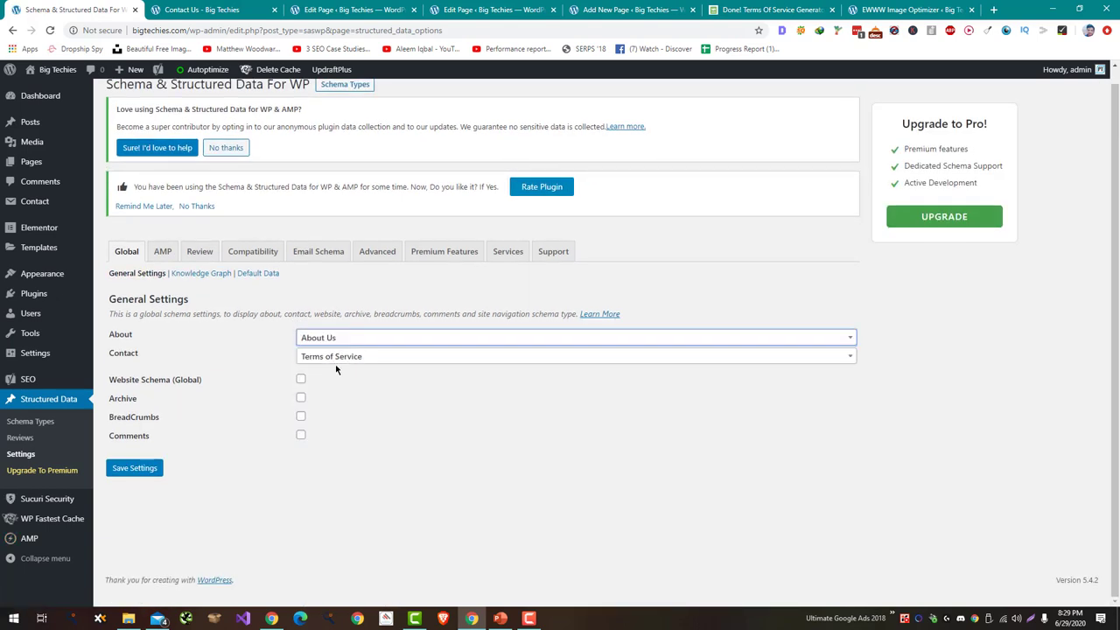
click(335, 358)
scroll(349, 395, down, 1)
click(347, 385)
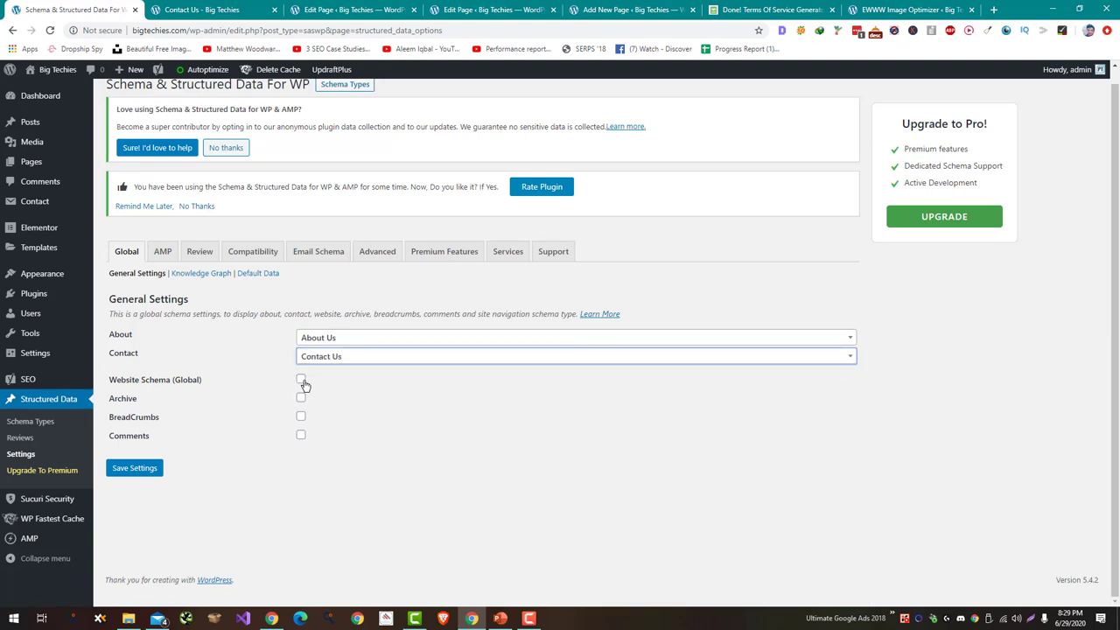
Enable Website Schema (Global) and Sitelinks Search Box in the structured data settings and save them.
click(302, 382)
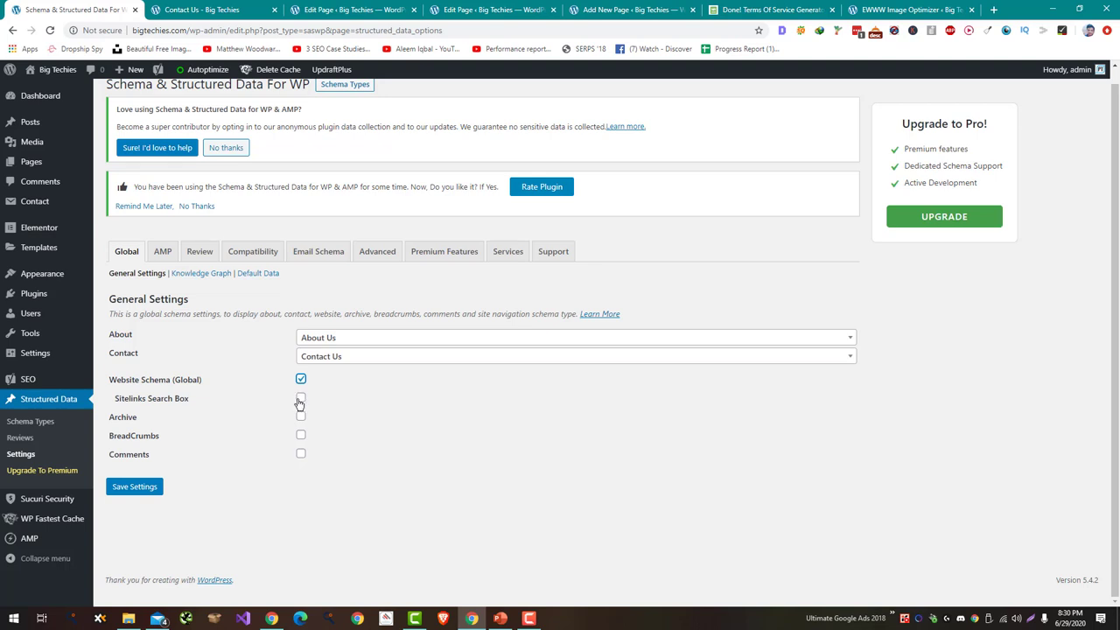
click(300, 399)
click(158, 490)
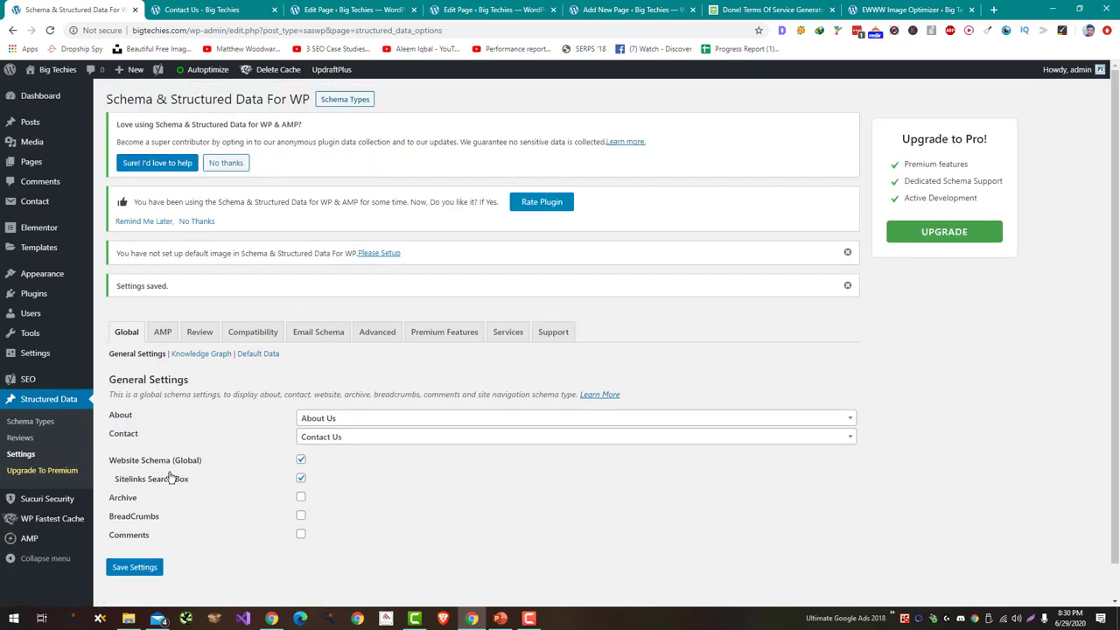
scroll(207, 418, down, 2)
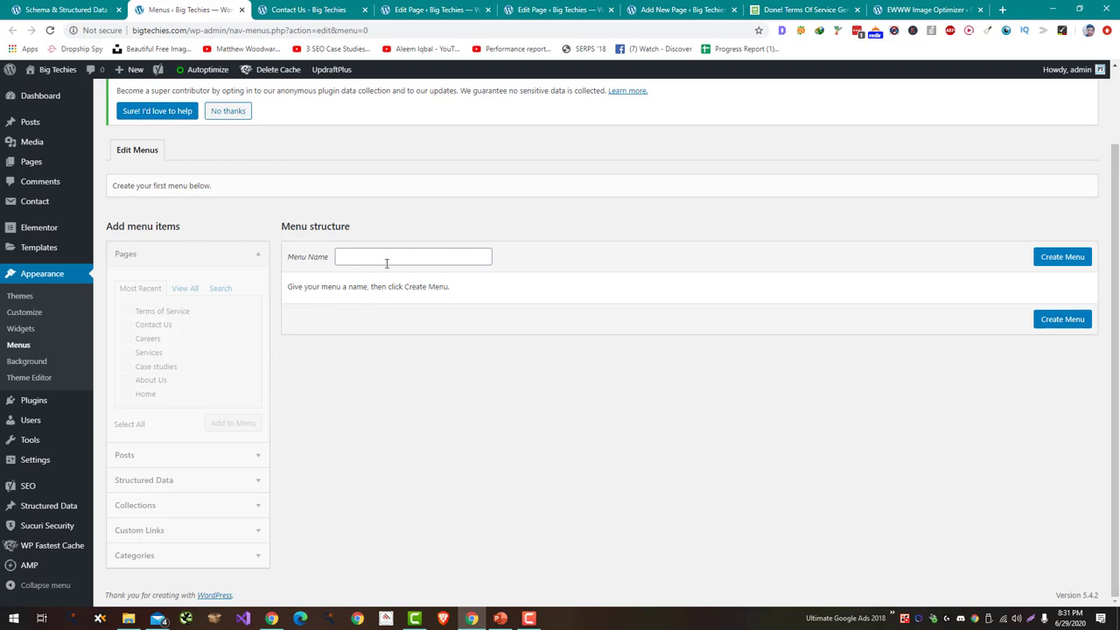
Create a new site navigation menu named "Primary Menu".
click(385, 263)
text(P)
key(Return)
click(1062, 256)
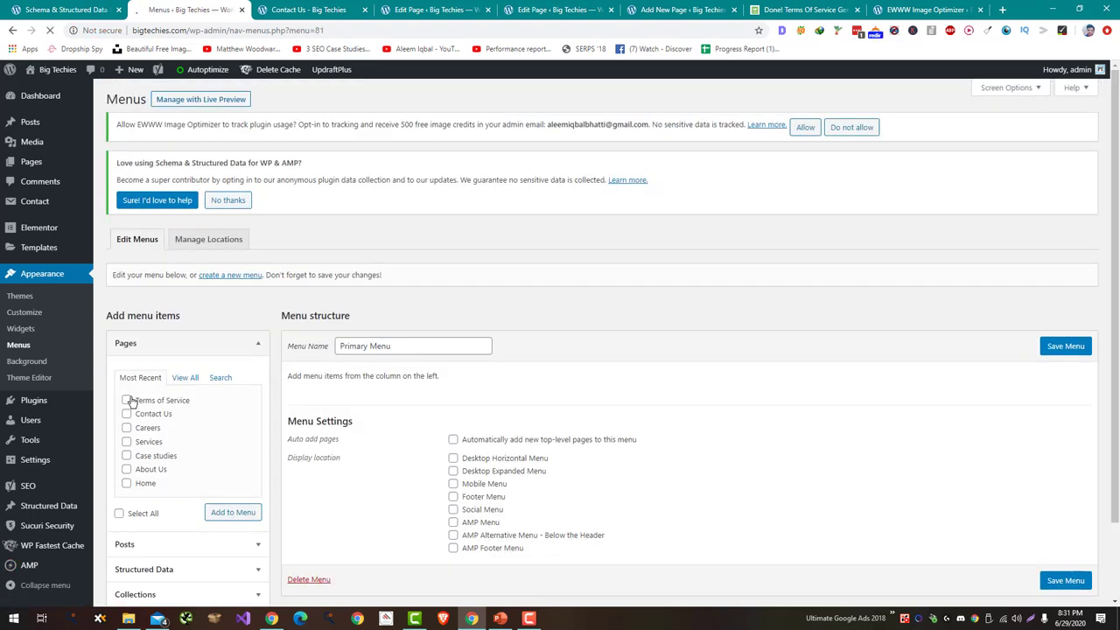
Add the Home, About Us and Contact Us pages to Primary Menu and save the menu.
click(127, 483)
click(127, 469)
click(127, 414)
scroll(1012, 546, down, 3)
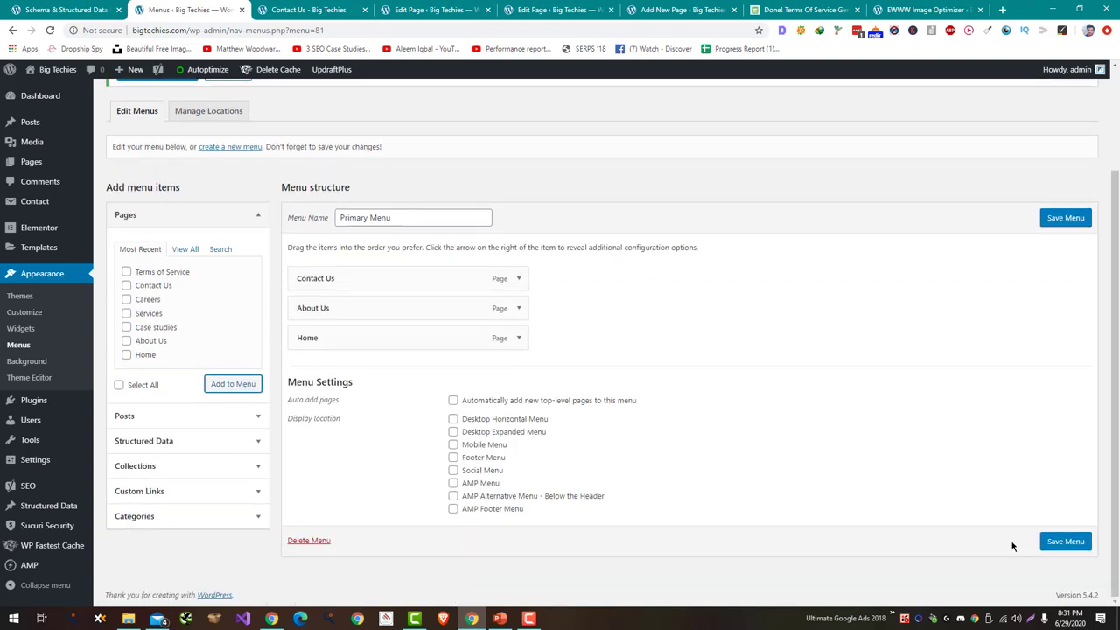
click(1069, 542)
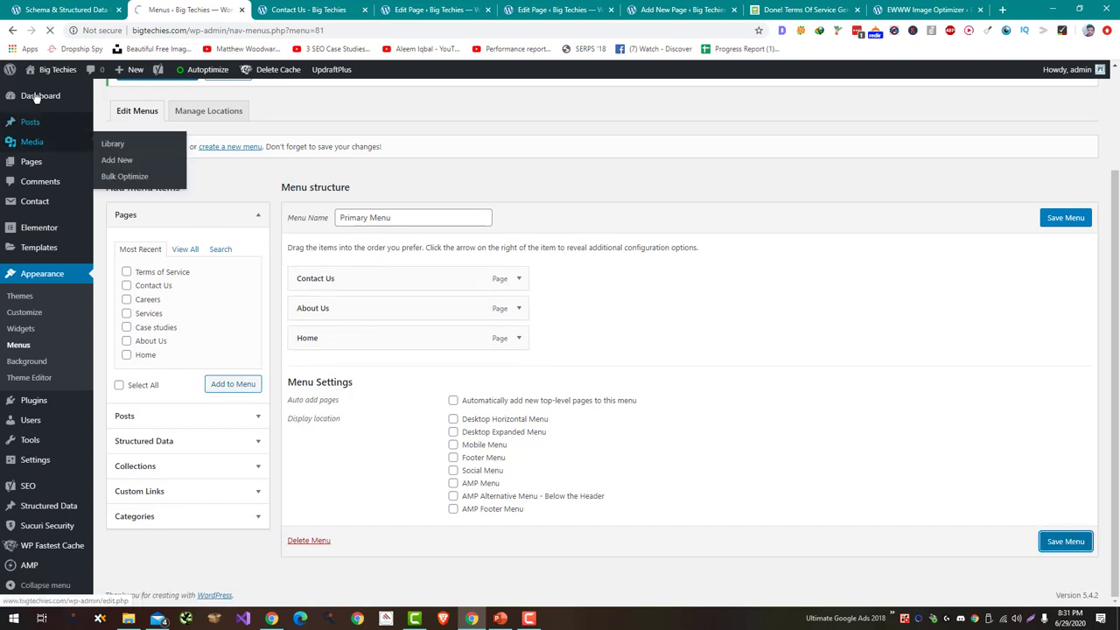
Reload the structured data settings, set the Site Navigation Menu to Primary Menu, and save the settings.
click(63, 9)
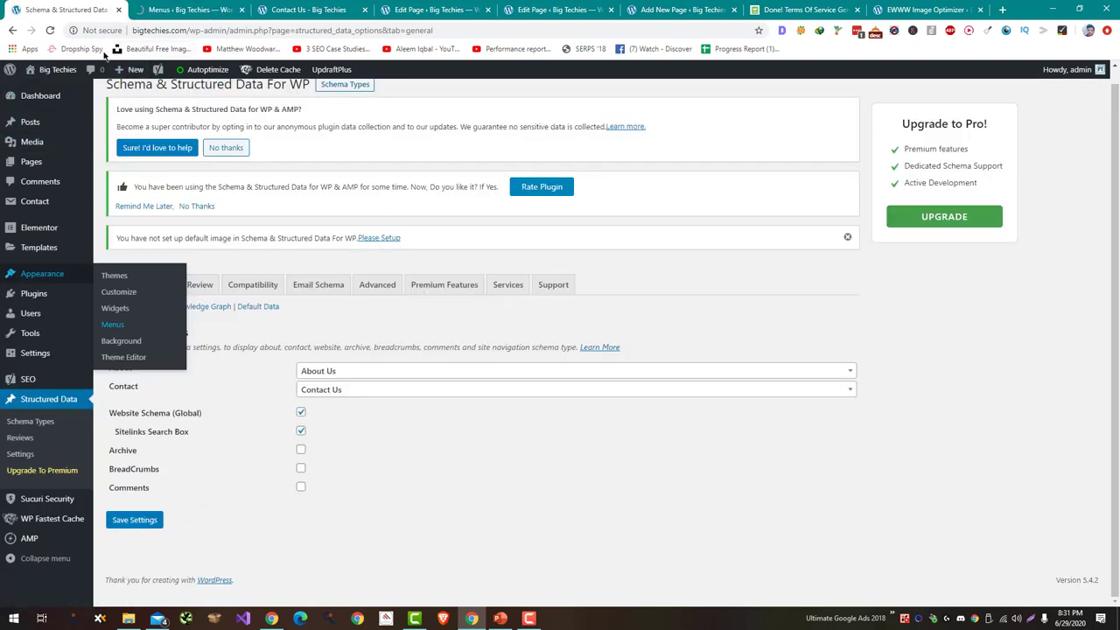
click(50, 31)
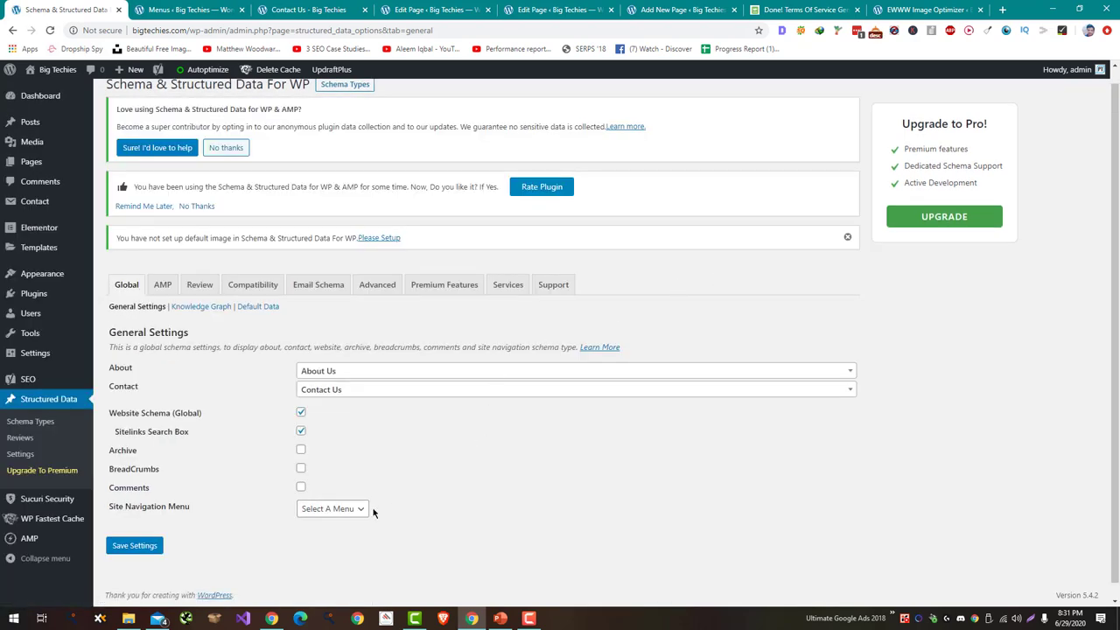
click(360, 510)
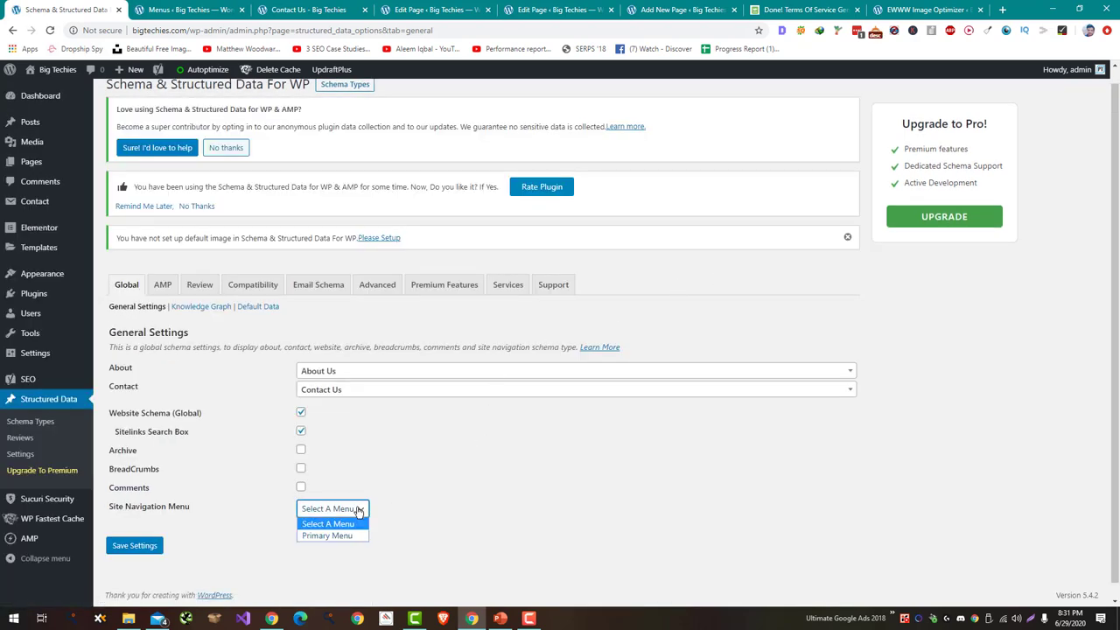
click(354, 534)
click(156, 547)
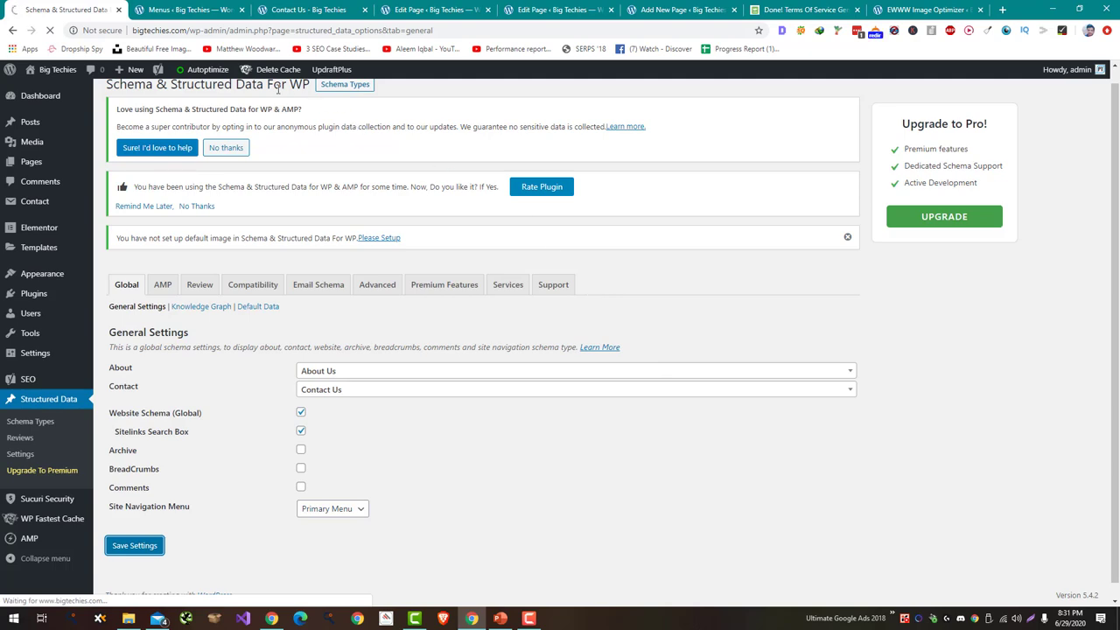
Delete the site's cache.
click(229, 131)
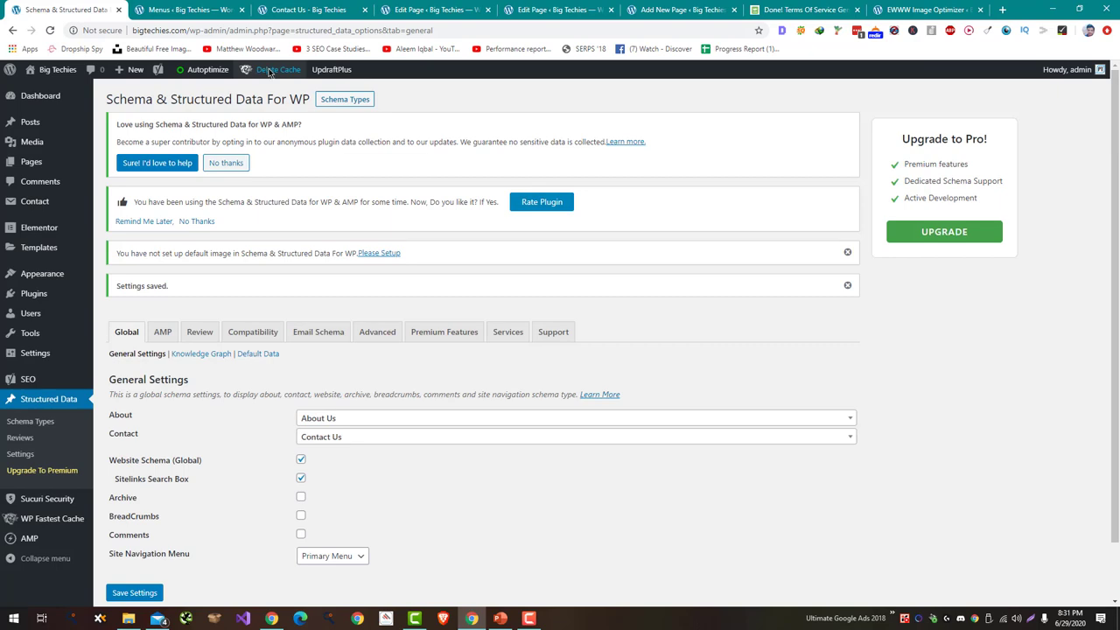
mouse_move(267, 70)
click(278, 103)
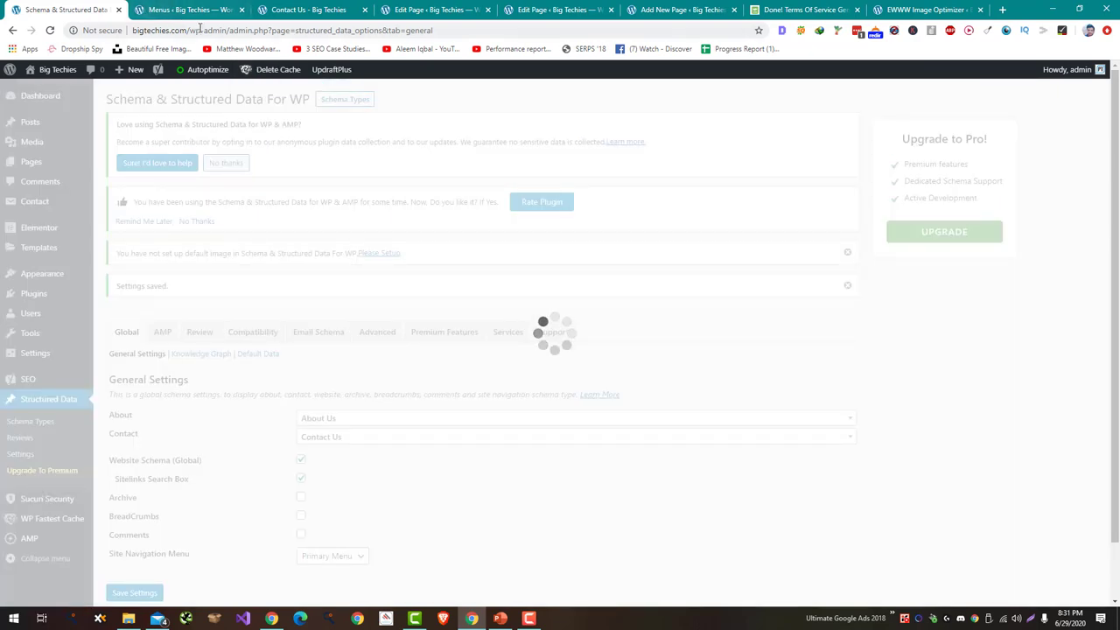
Copy the site's base address and open Google's Structured Data Testing Tool through a search for "google structured data".
drag(200, 30, 4, 17)
key(ctrl+c)
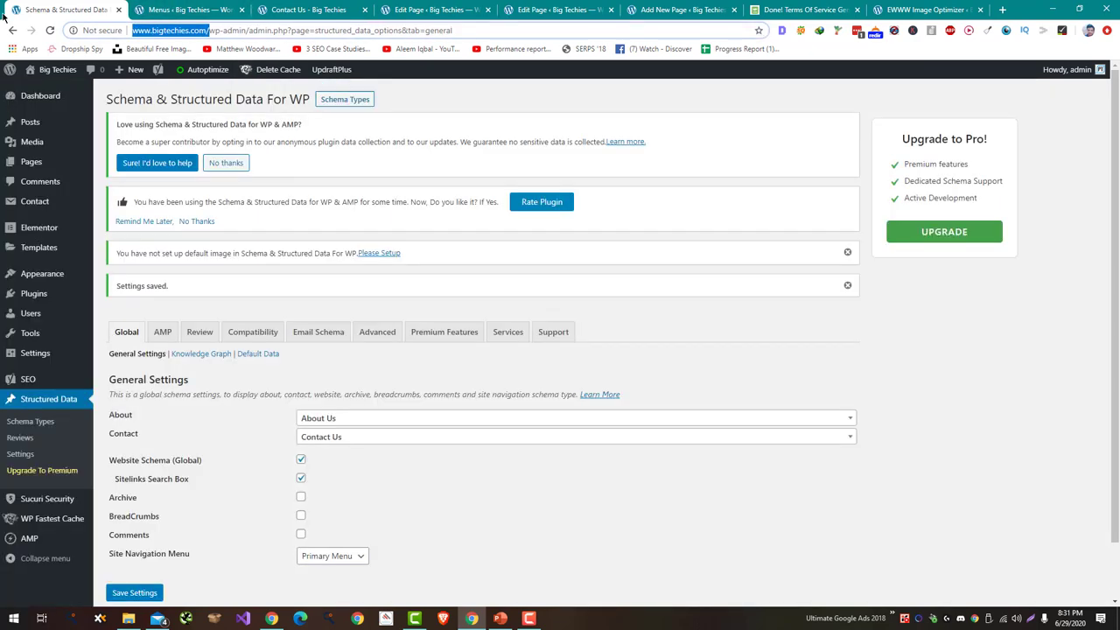
key(ctrl+t)
text(google st)
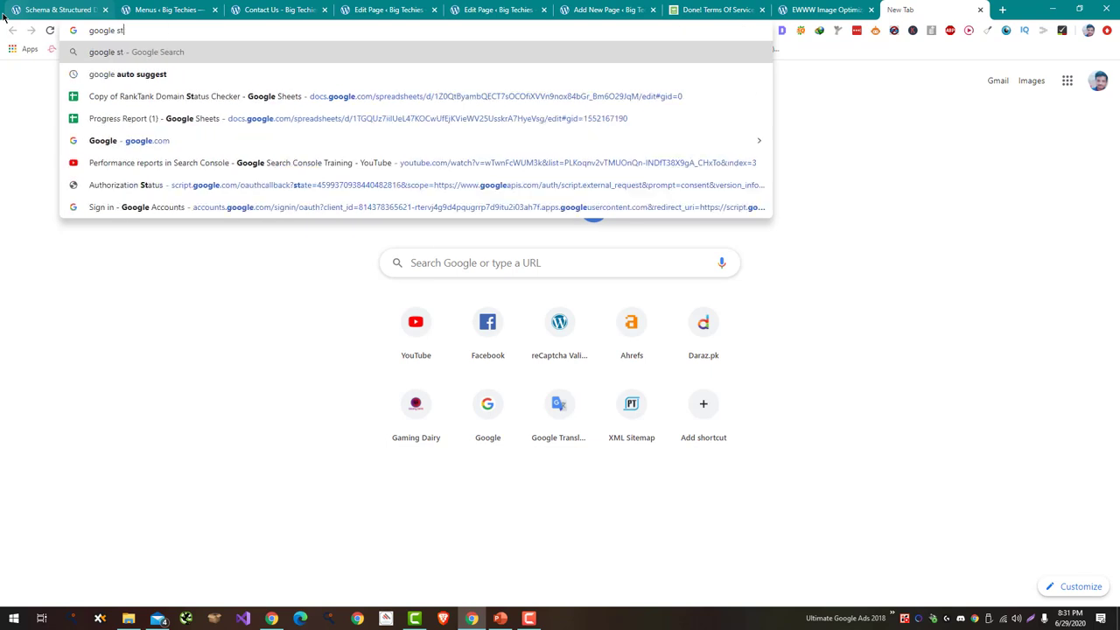
text(ructured data)
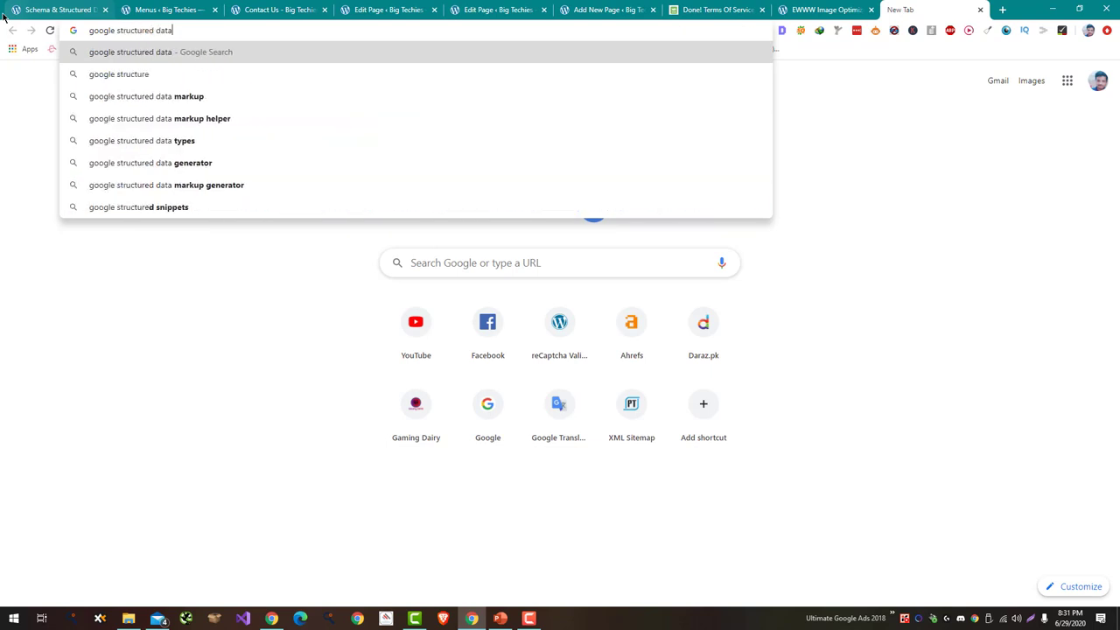
key(Return)
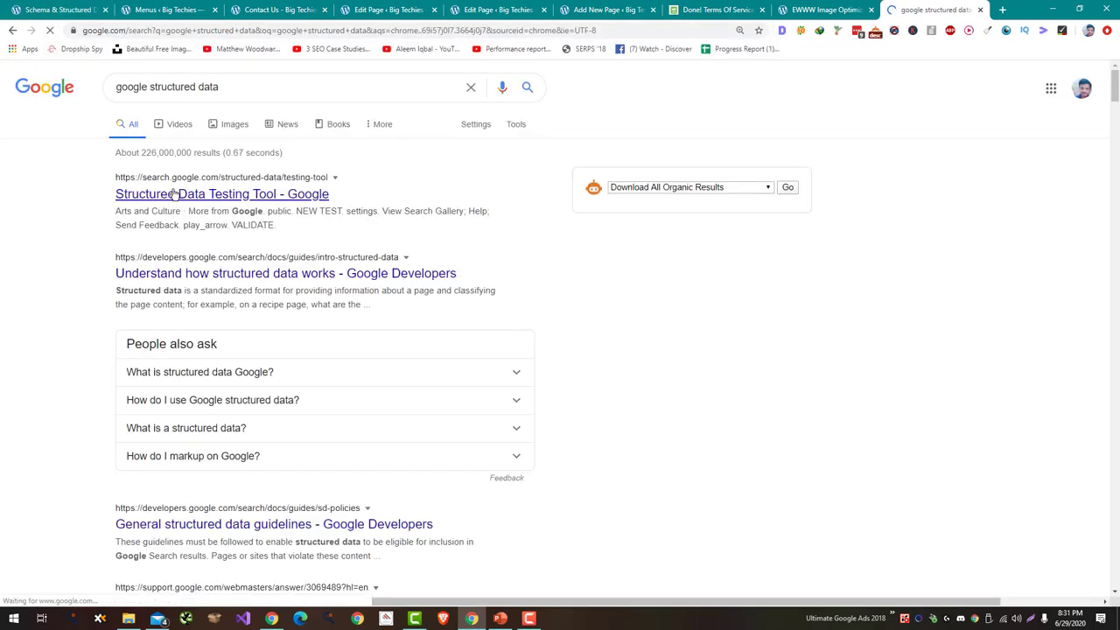
click(175, 193)
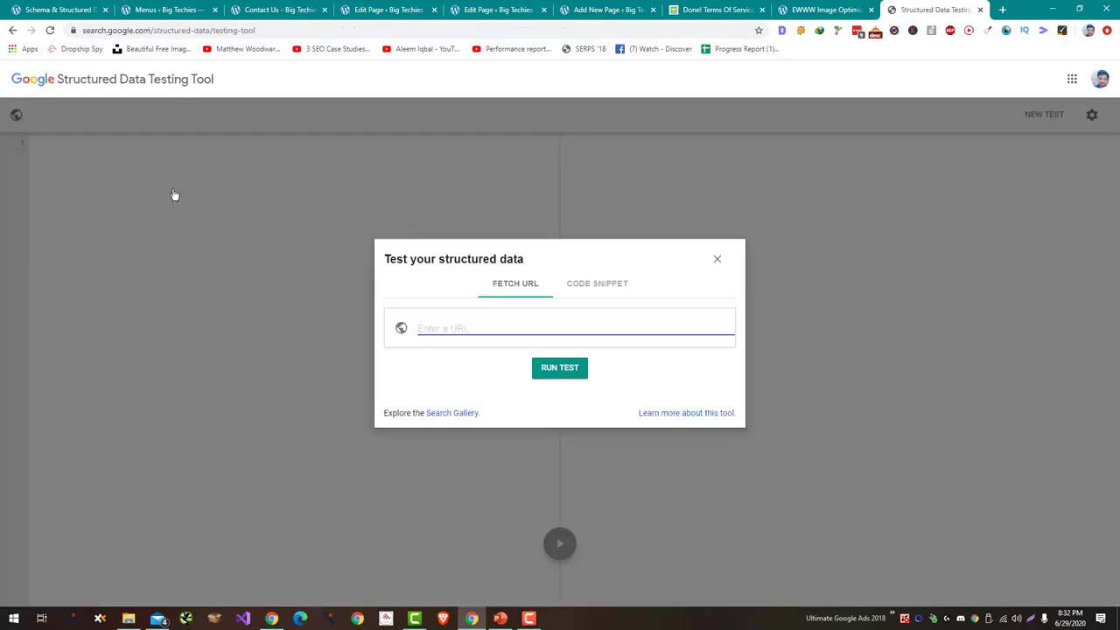
key(ctrl+v)
key(Return)
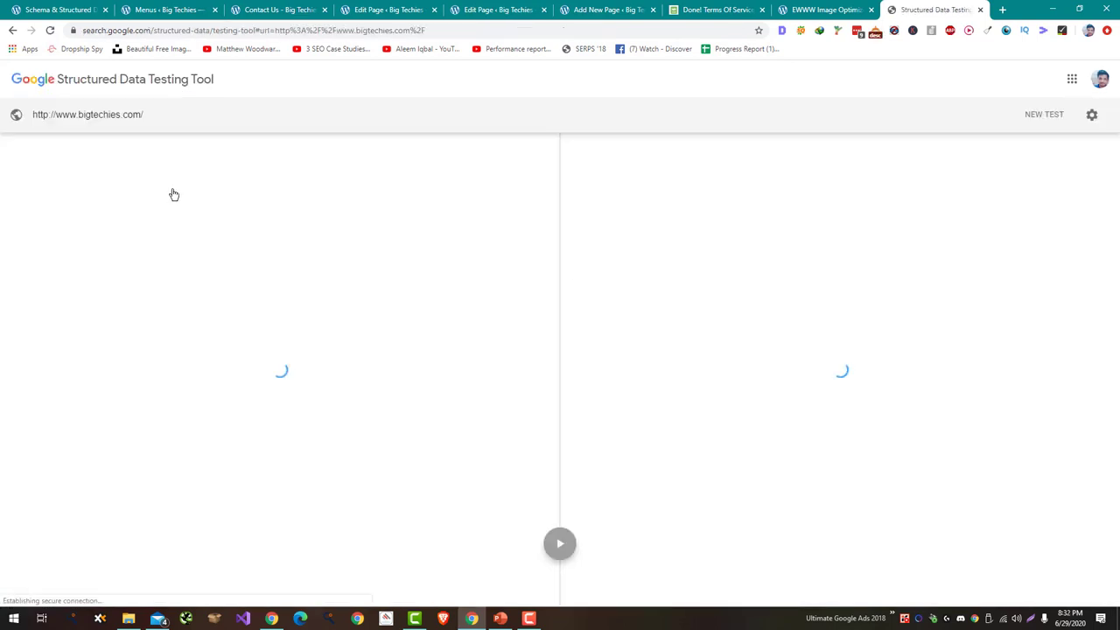
drag(967, 17, 270, 11)
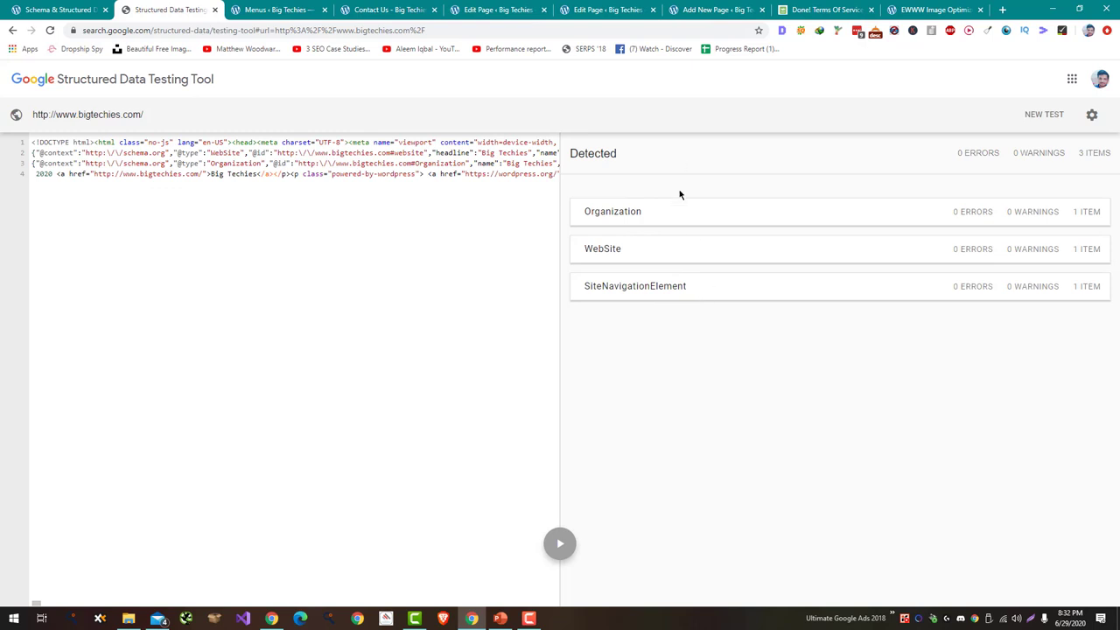
Inspect the details of the SiteNavigationElement and WebSite items in the test results.
click(657, 289)
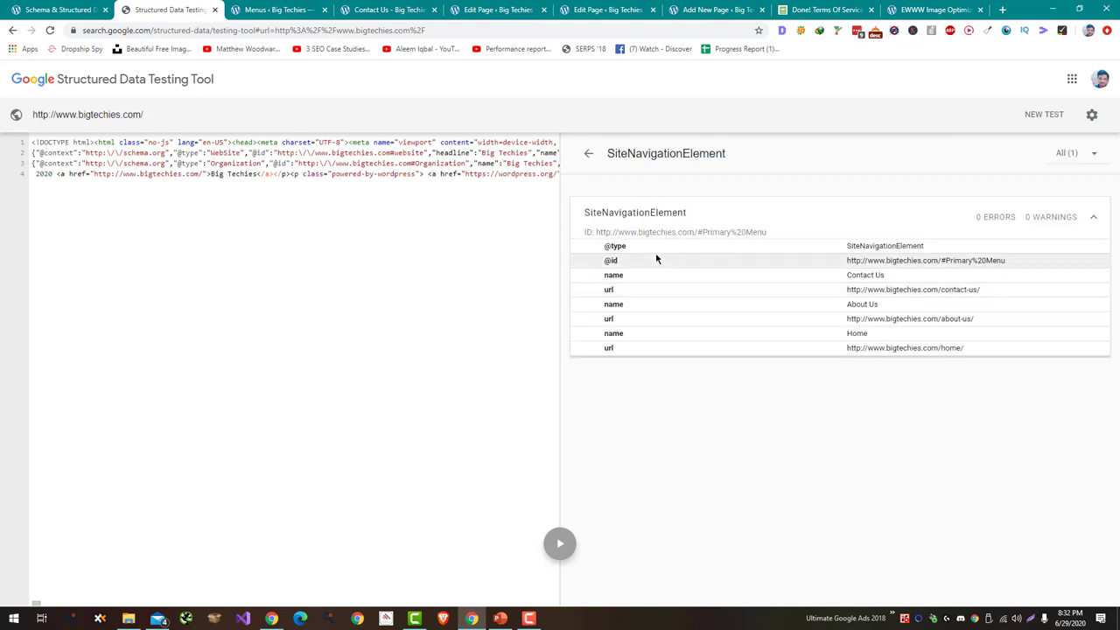
click(581, 159)
click(717, 245)
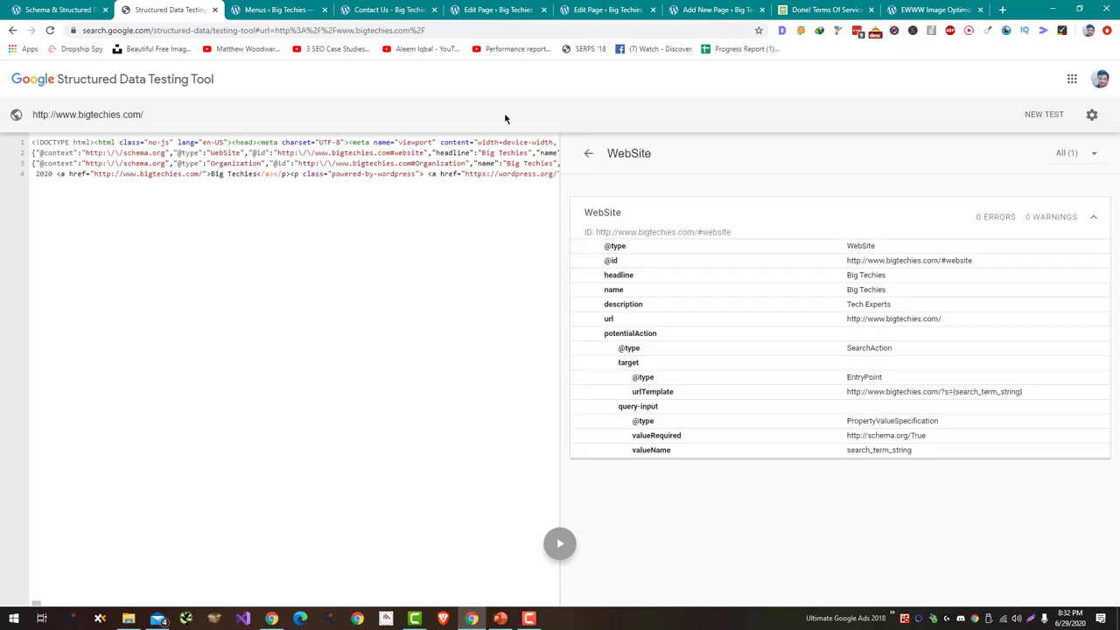
Return to the structured data settings and look through the AMP, Review, Compatibility, Email Schema and Advanced sections.
key(ctrl+shift+Tab)
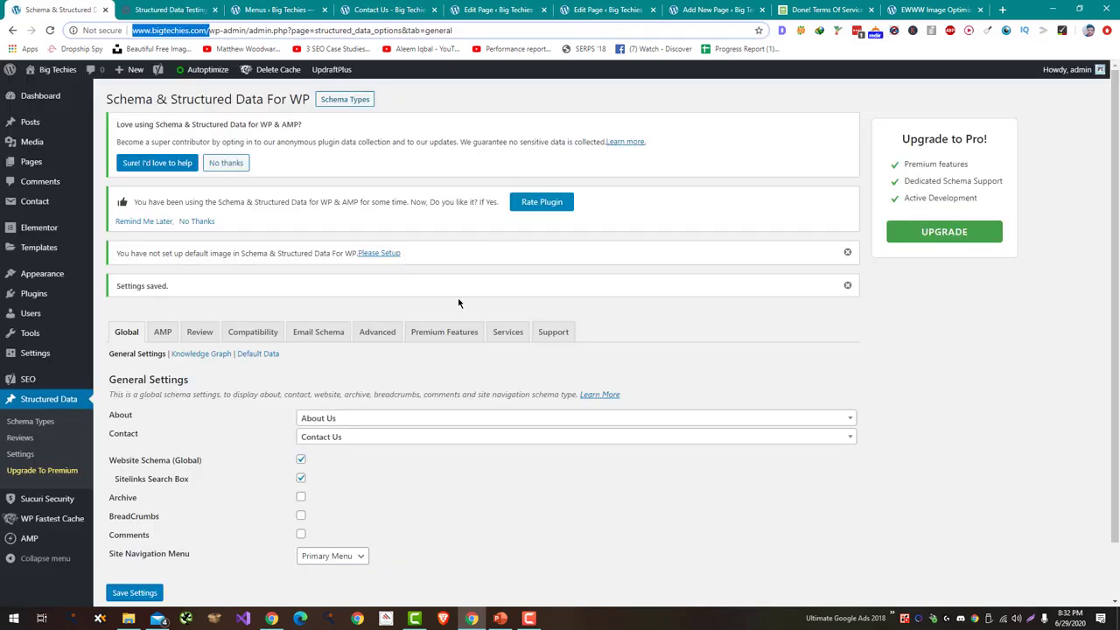
click(164, 333)
click(206, 338)
click(273, 339)
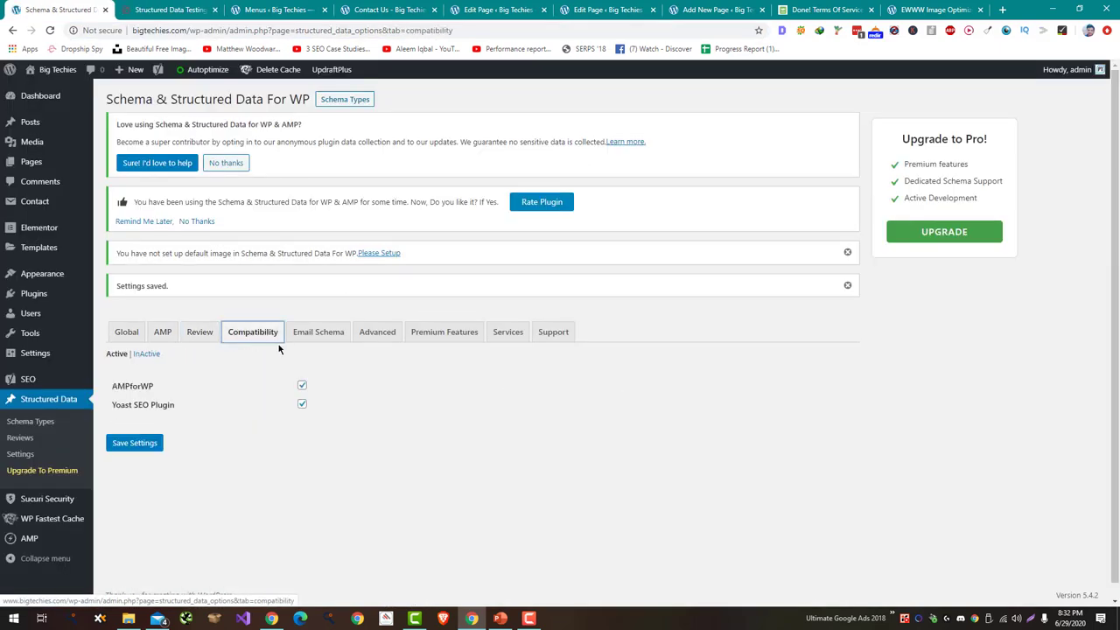
click(332, 336)
click(366, 336)
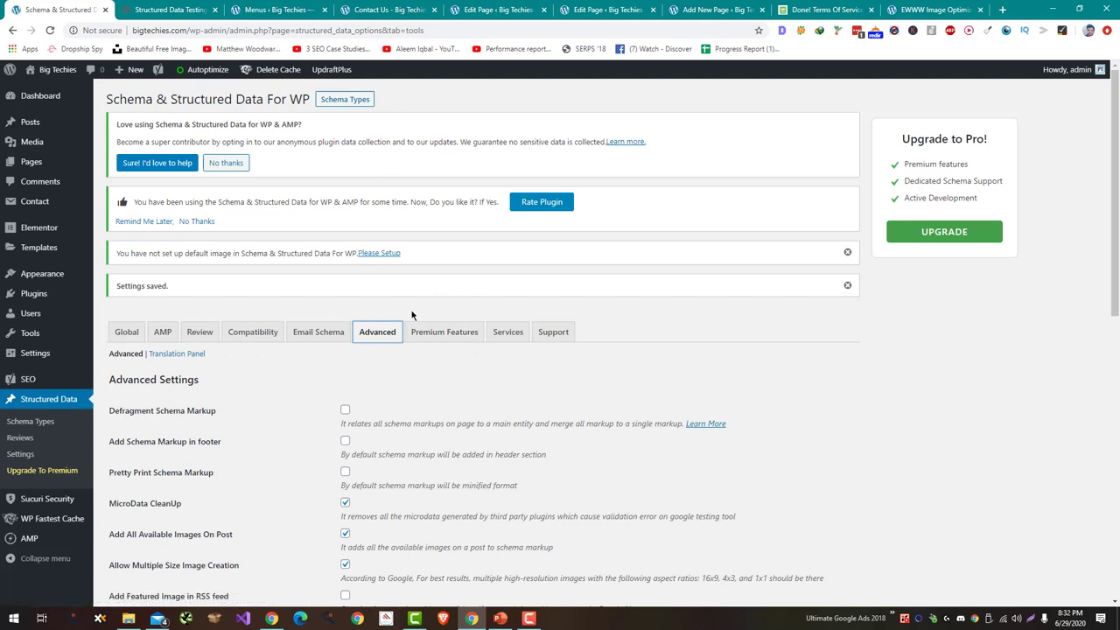
In the UpdraftPlus backup settings, set the files backup schedule to Weekly and the database backup schedule to Daily.
mouse_move(329, 66)
click(333, 91)
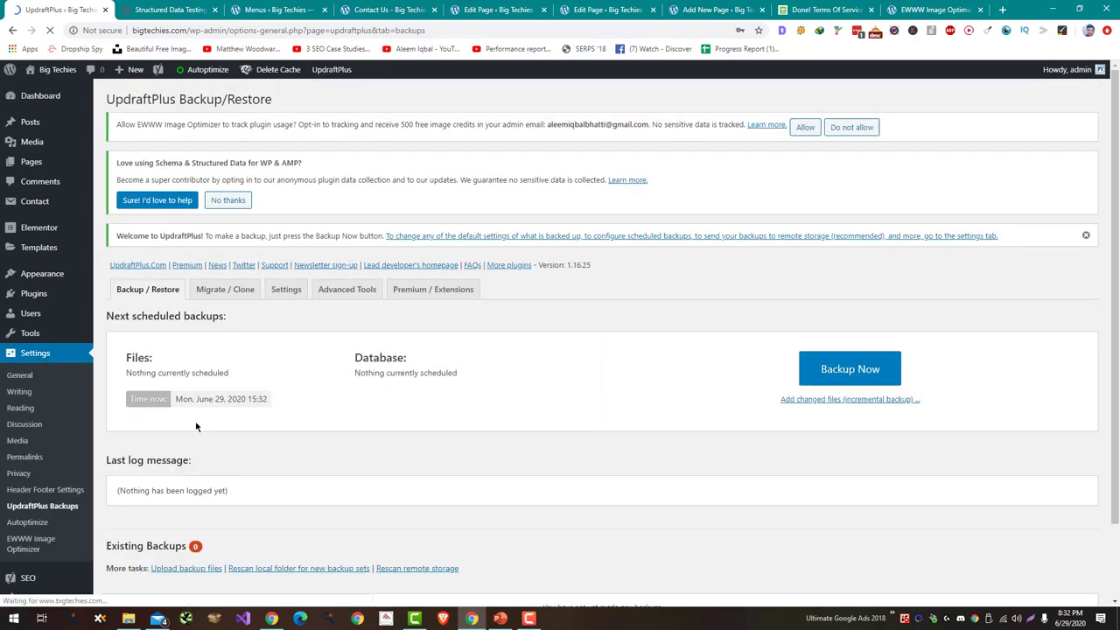
scroll(247, 440, down, 2)
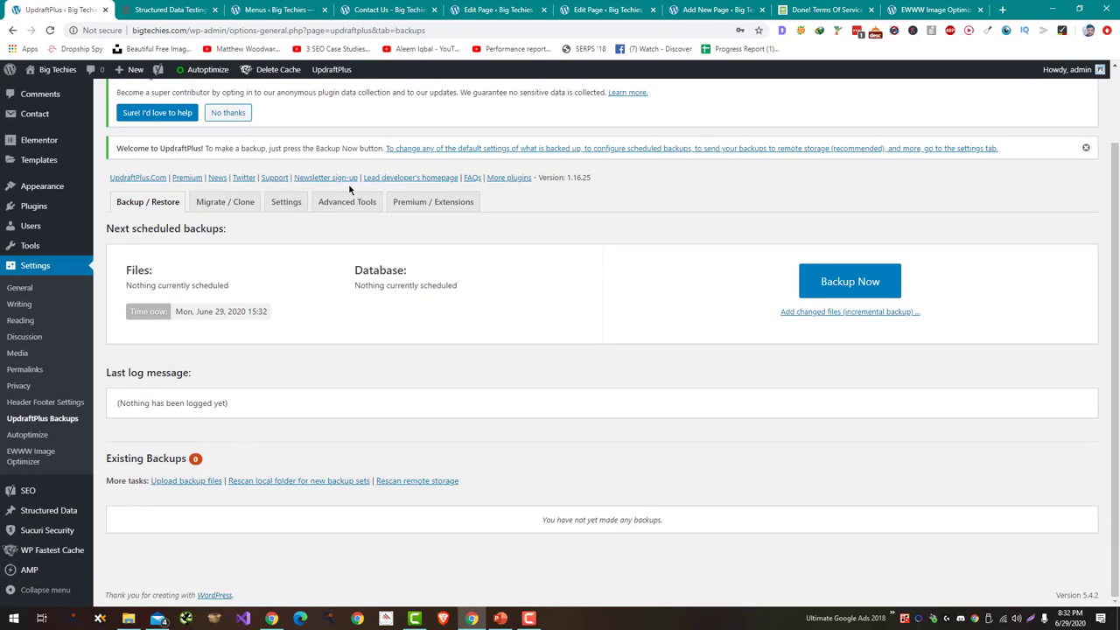
click(284, 201)
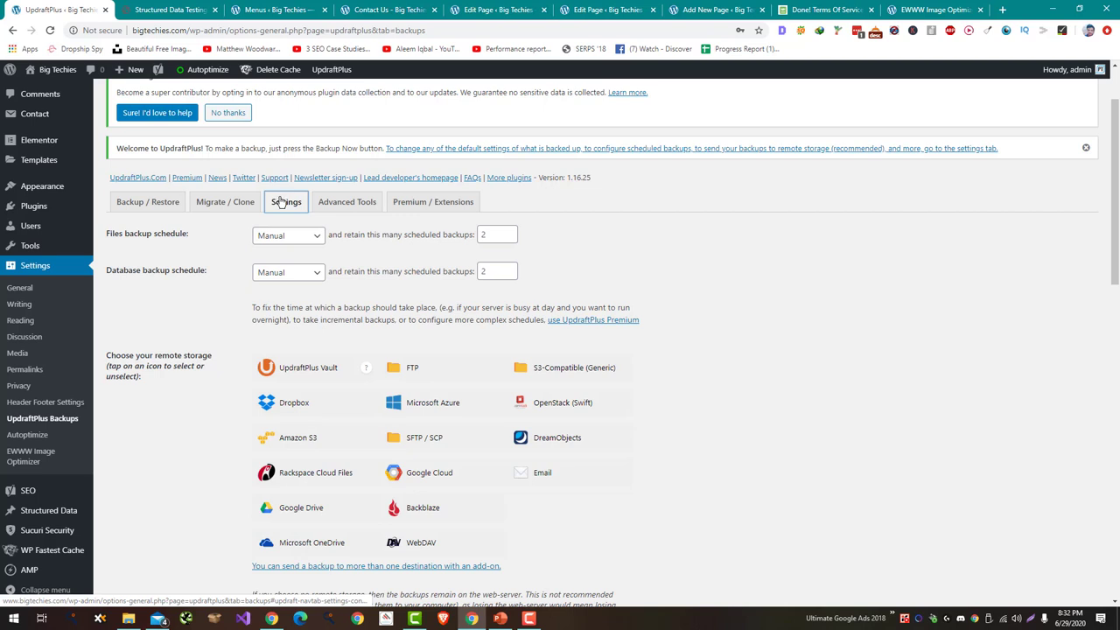
click(300, 240)
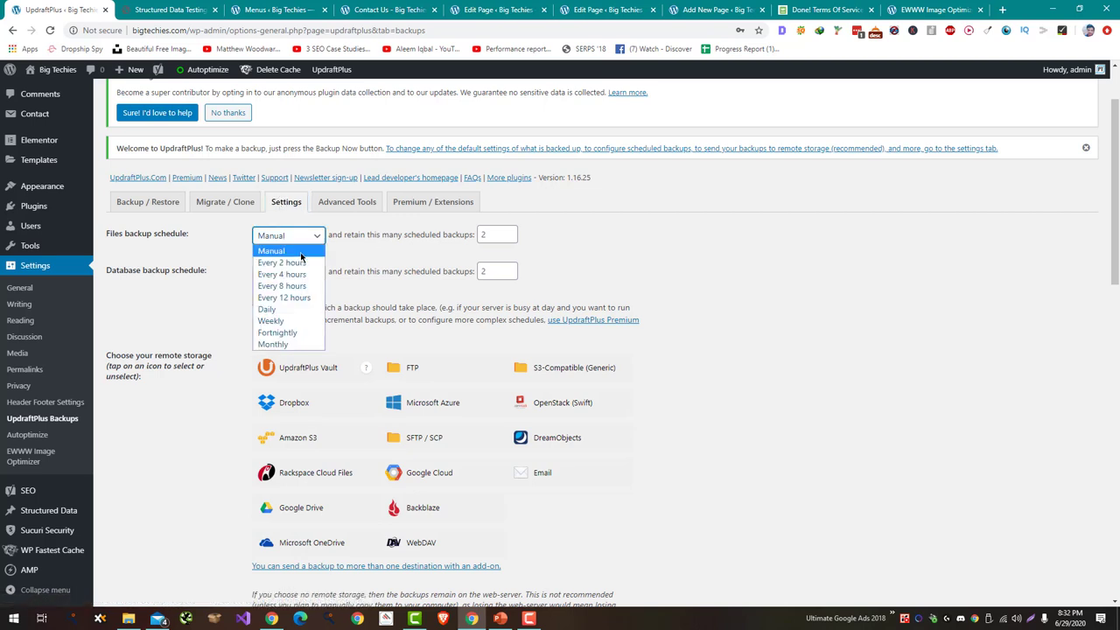
click(309, 322)
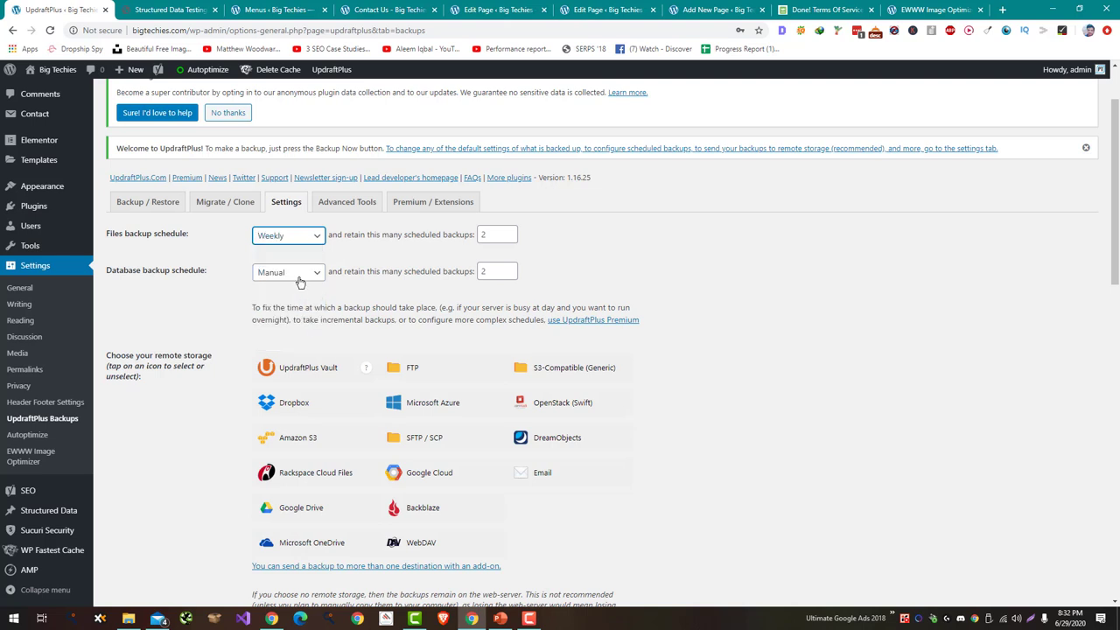
click(300, 278)
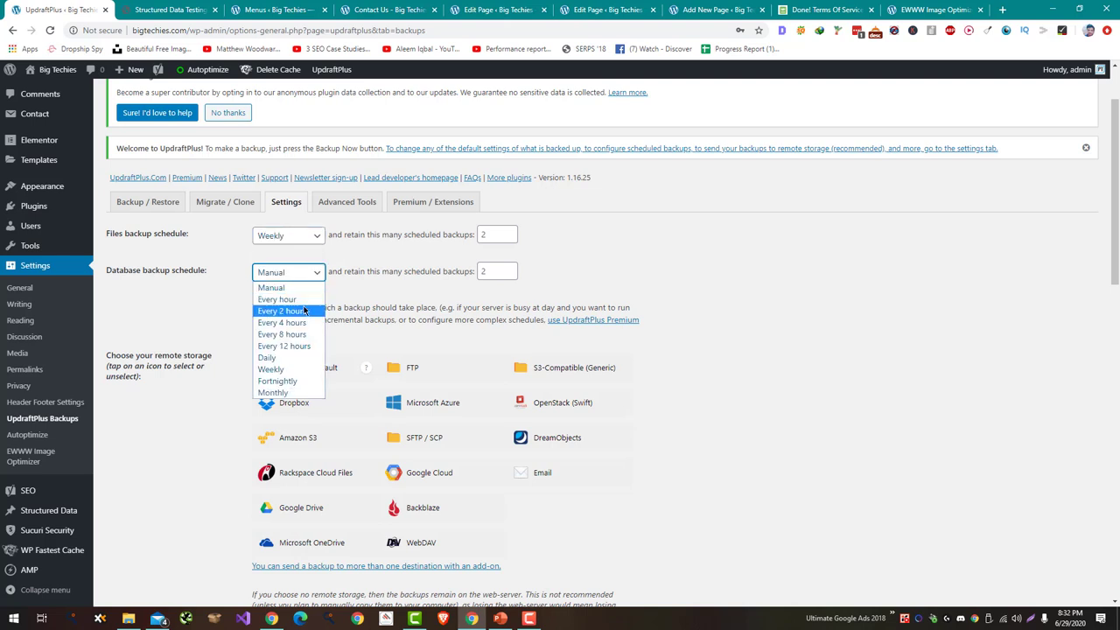
click(317, 358)
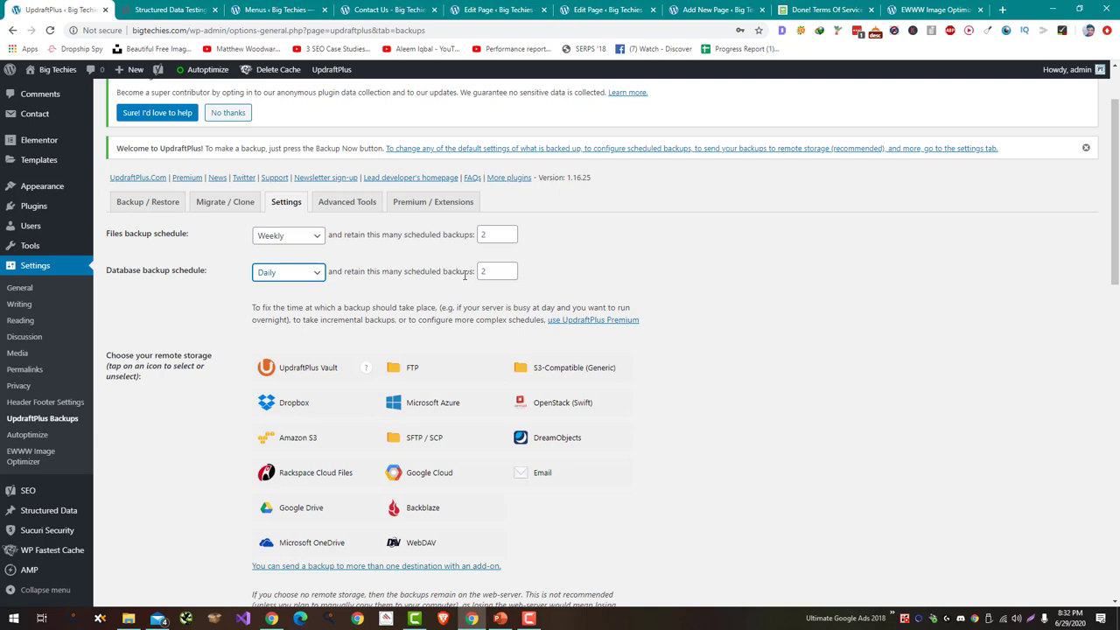
Set the number of retained scheduled backups to 3 for both the database and the files, and save the changes.
click(497, 270)
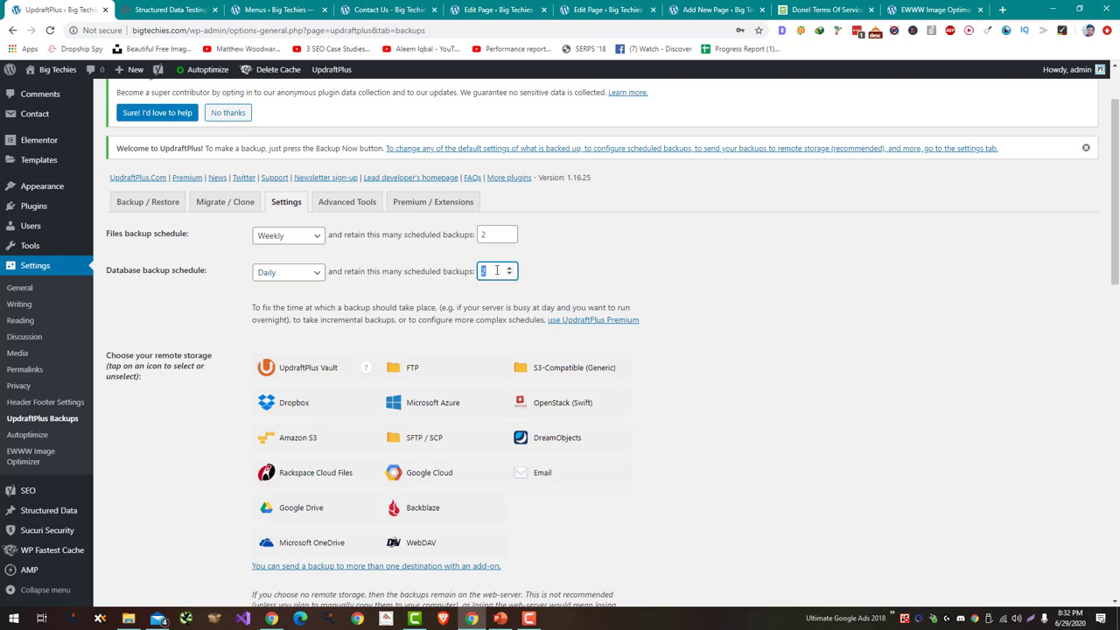
text(3)
click(493, 236)
text(3)
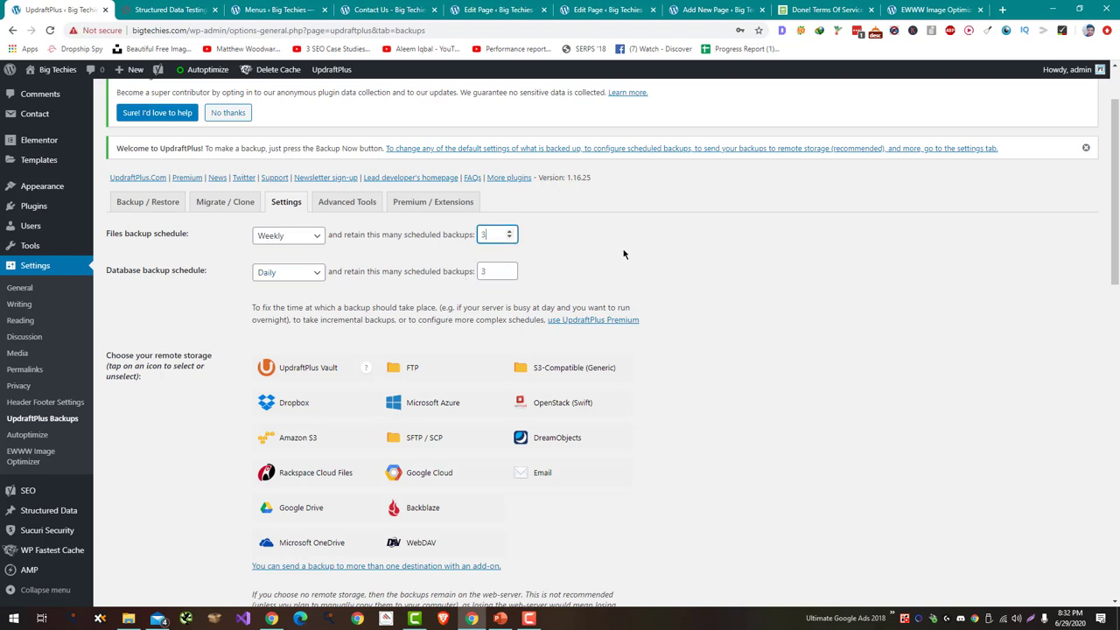
click(624, 253)
scroll(624, 253, down, 2)
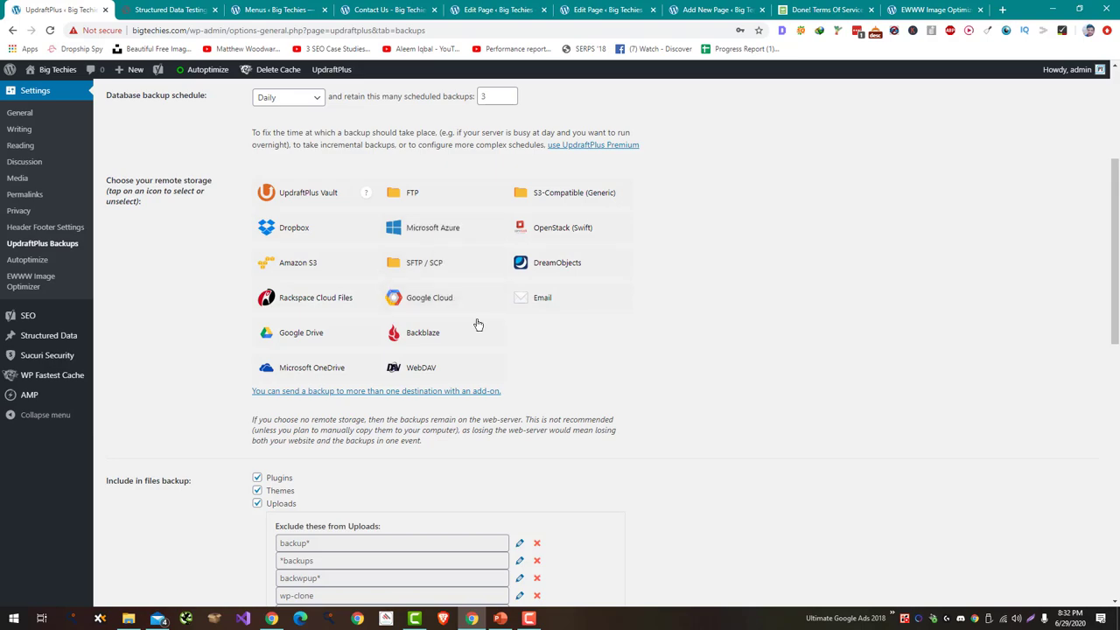
scroll(423, 352, down, 15)
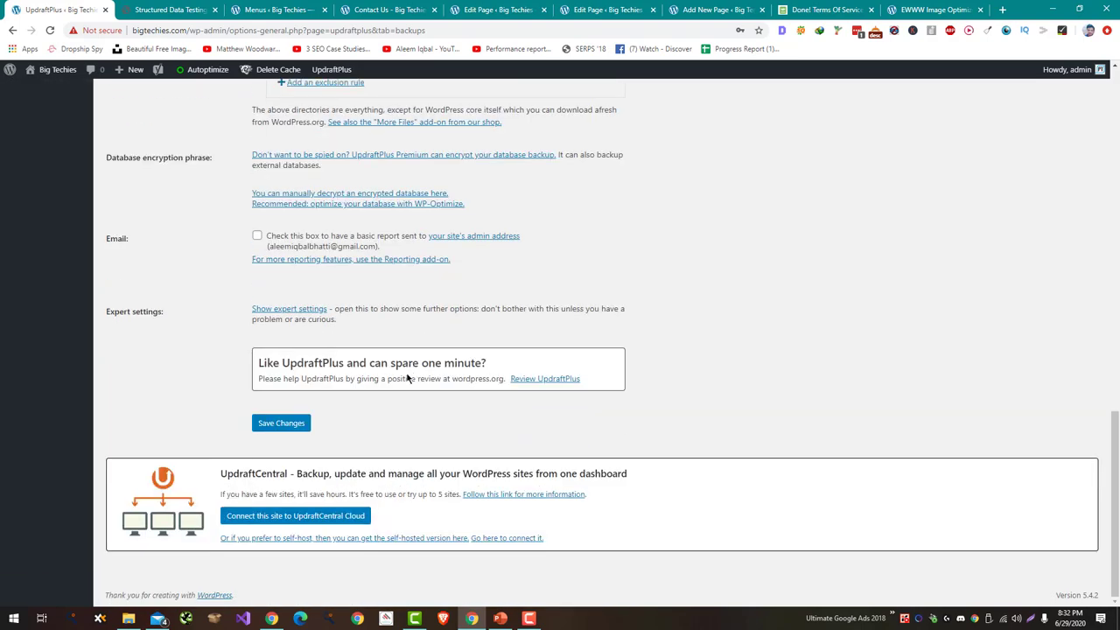
click(306, 424)
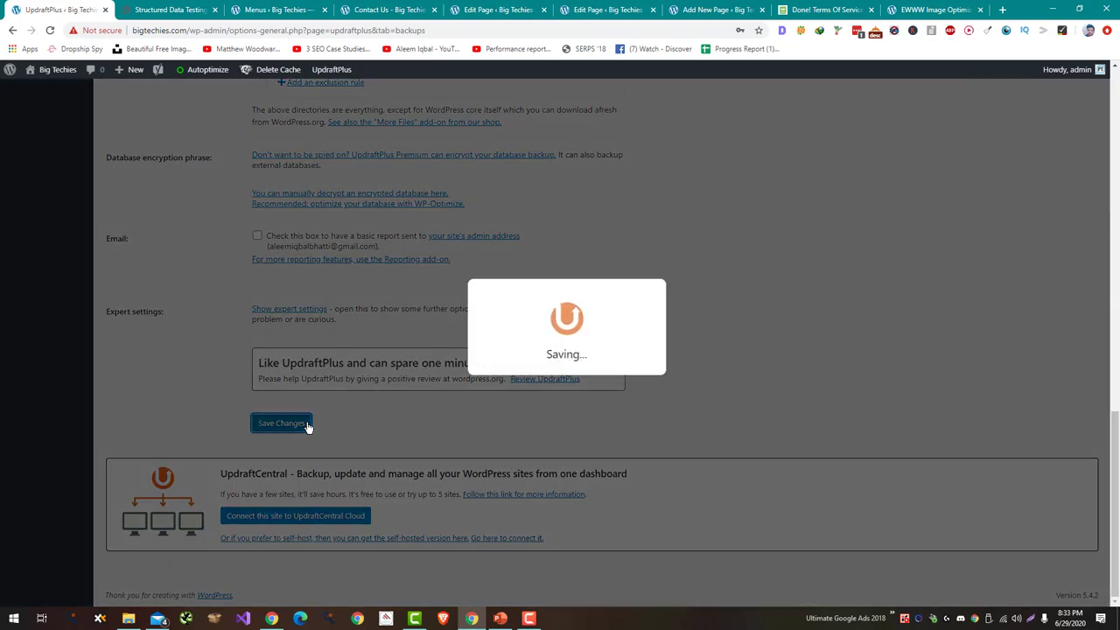
Open the Sucuri Security settings and review the General Settings and Scanner sections.
scroll(61, 489, down, 3)
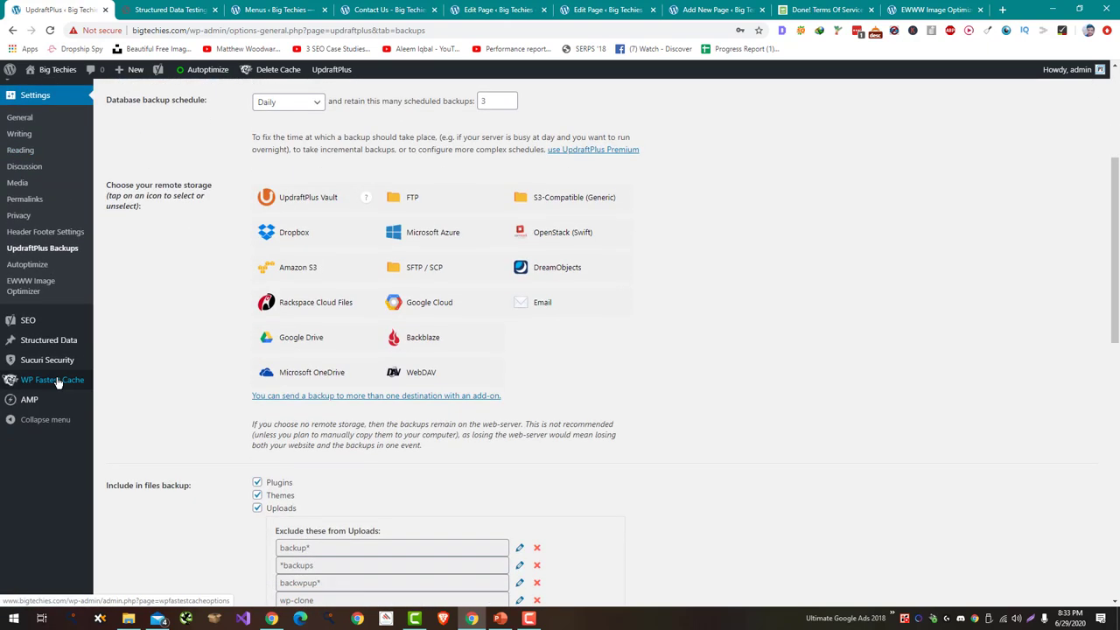
click(61, 370)
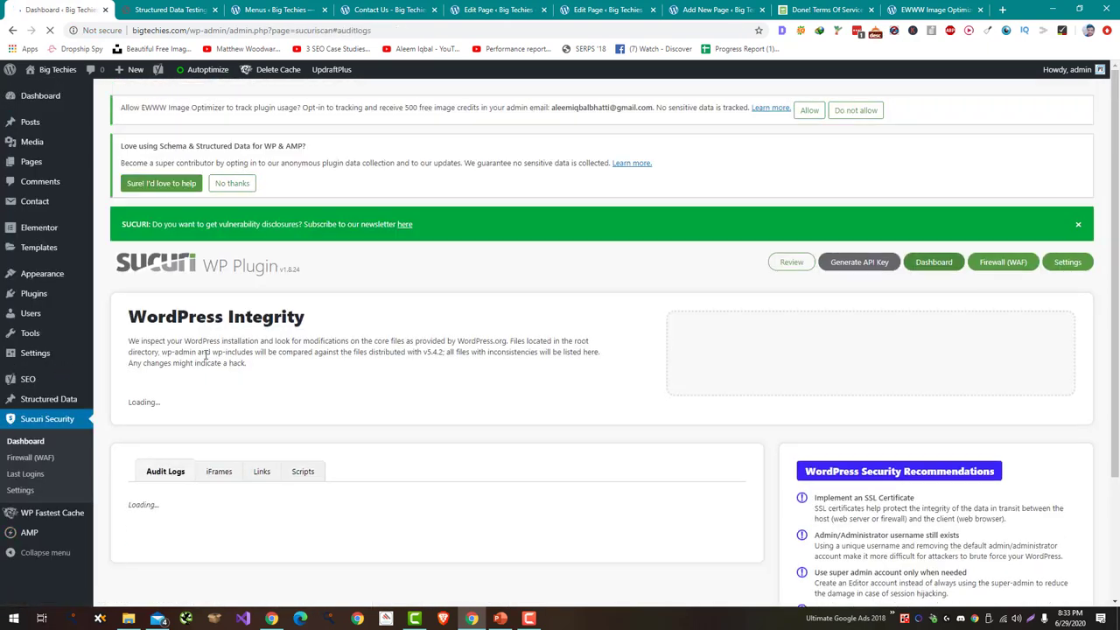
click(48, 496)
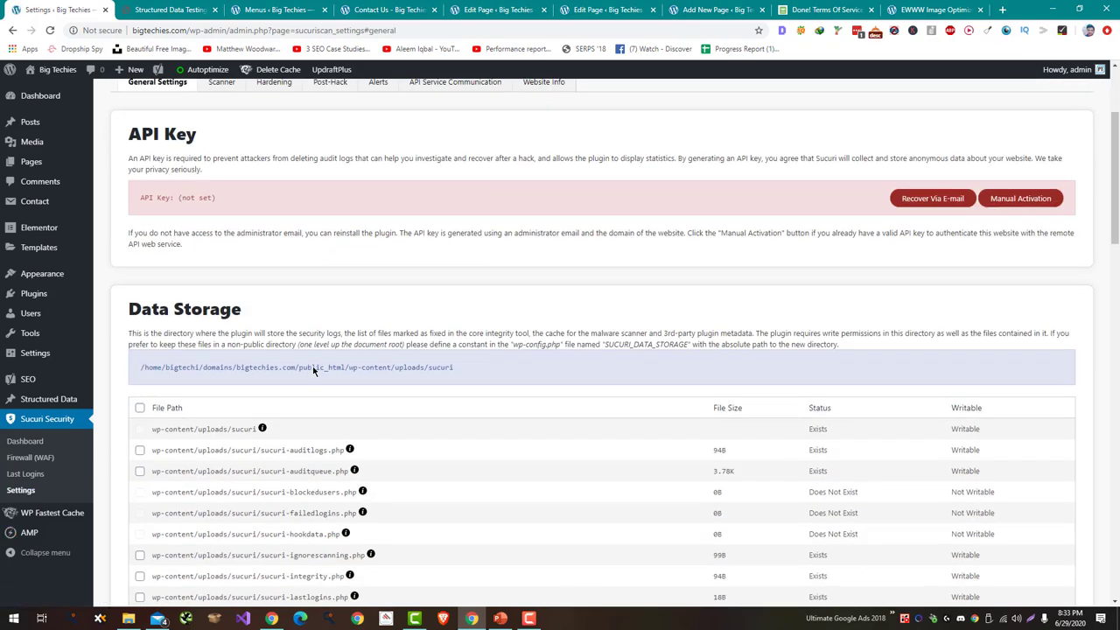
scroll(312, 366, down, 10)
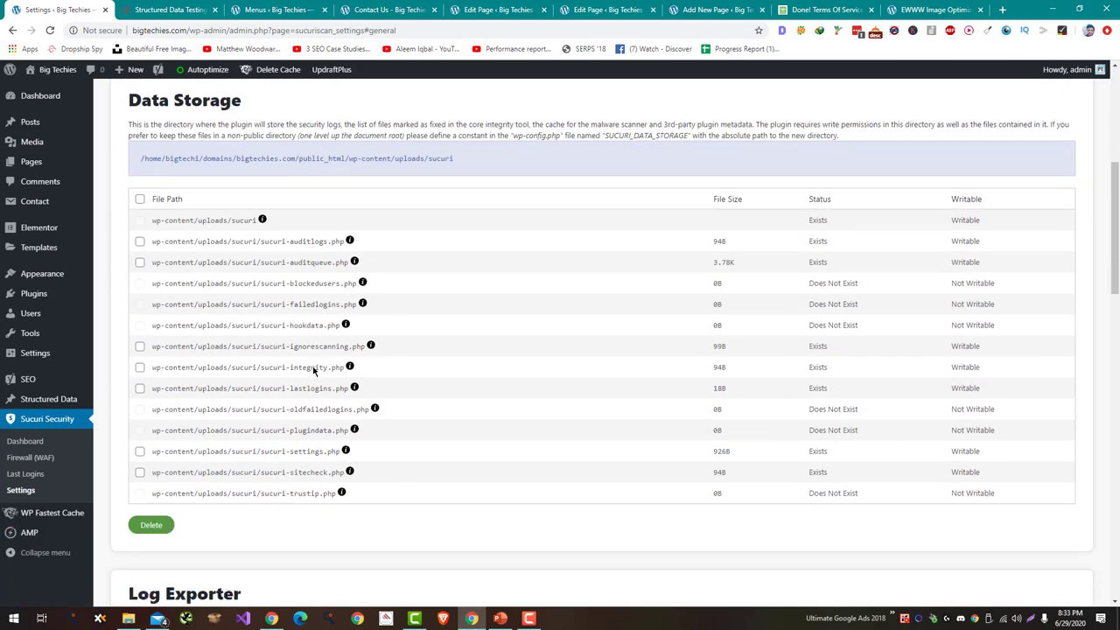
scroll(313, 371, down, 8)
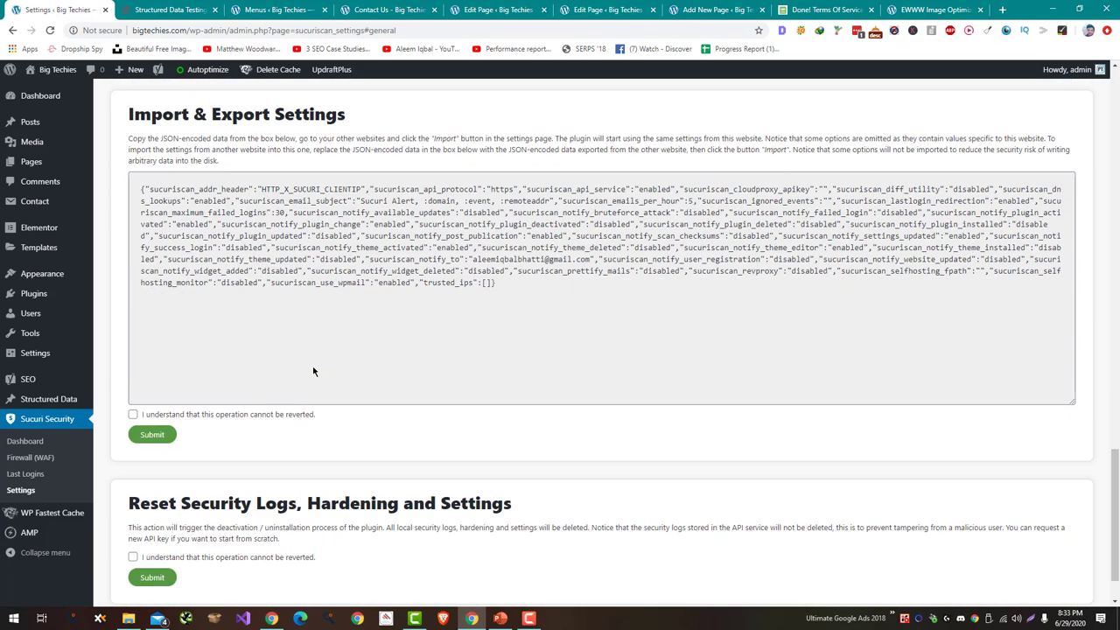
scroll(313, 371, up, 20)
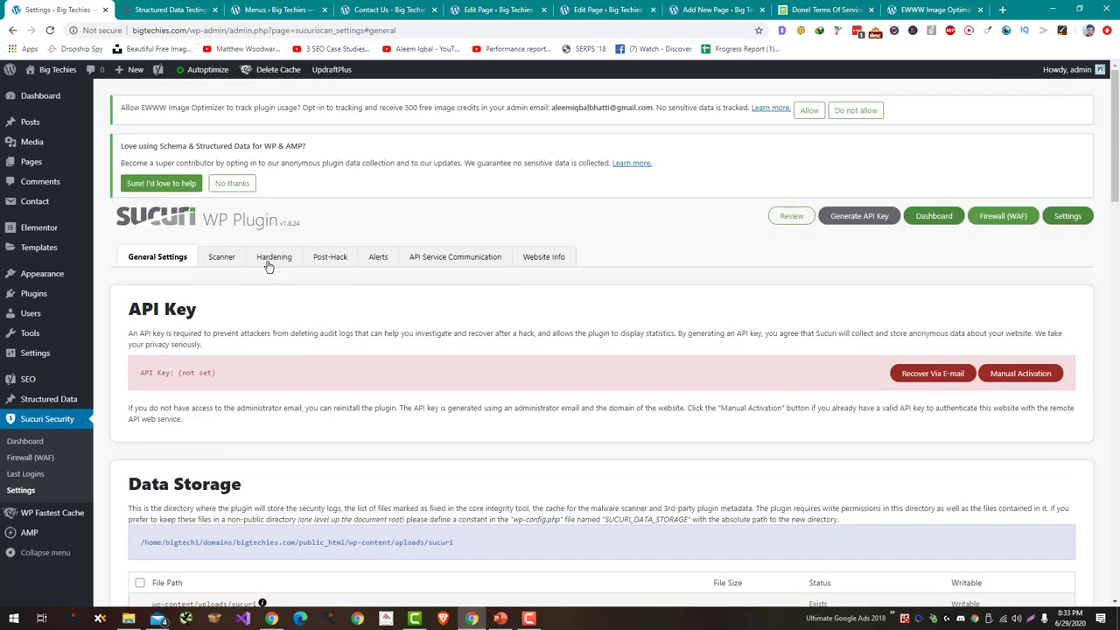
click(223, 259)
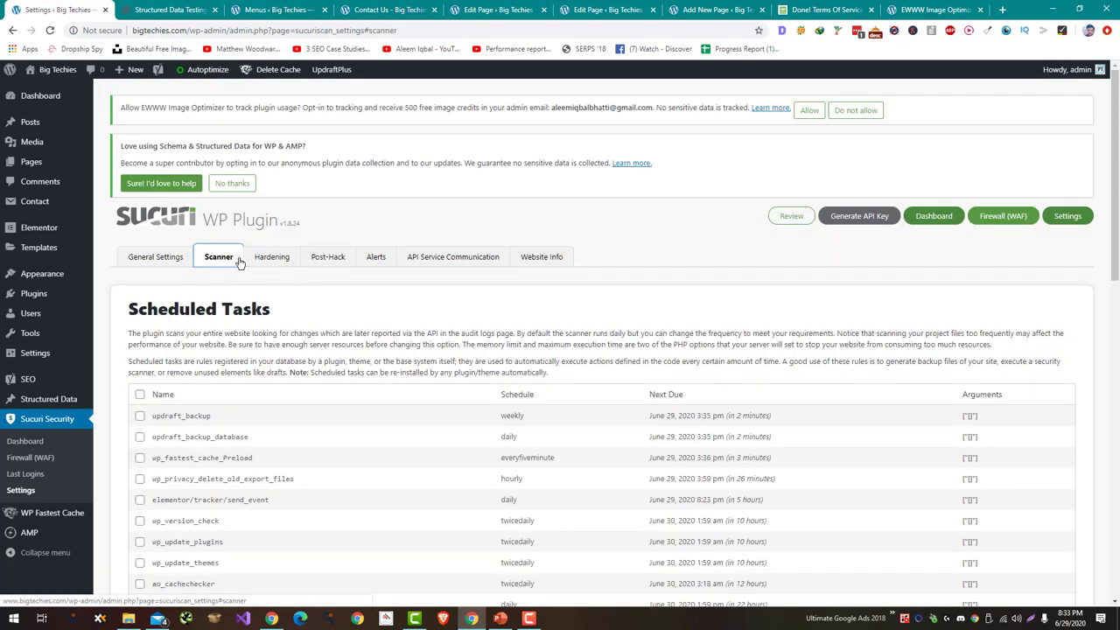
Apply Sucuri hardening for Avoid Information Leakage and Block PHP Files in WP-INCLUDES Directory.
click(269, 262)
scroll(305, 295, down, 3)
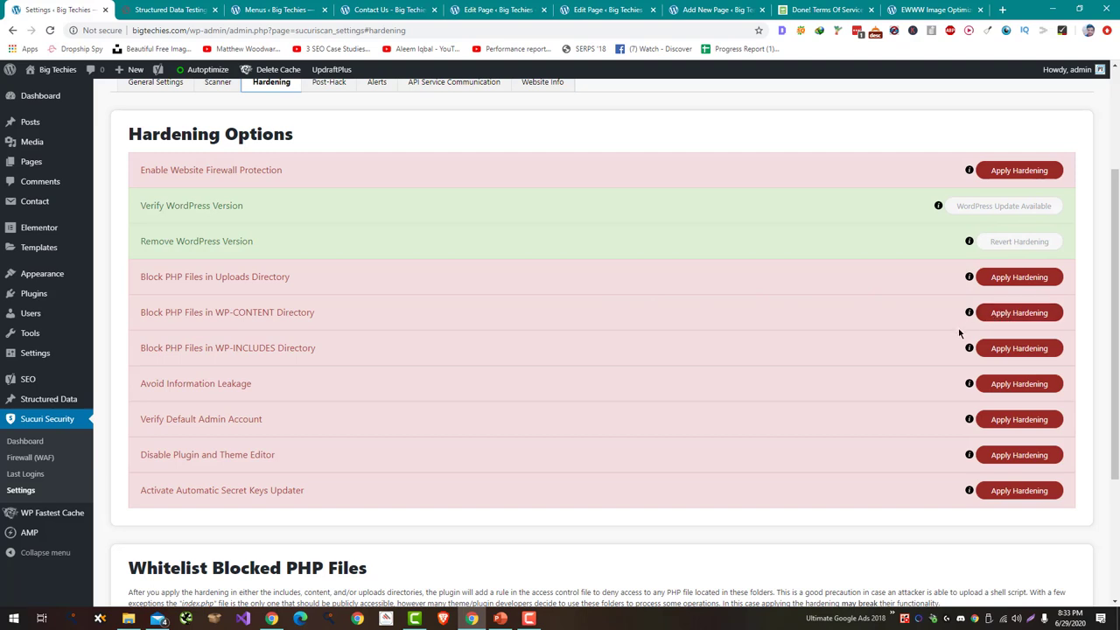
click(1007, 387)
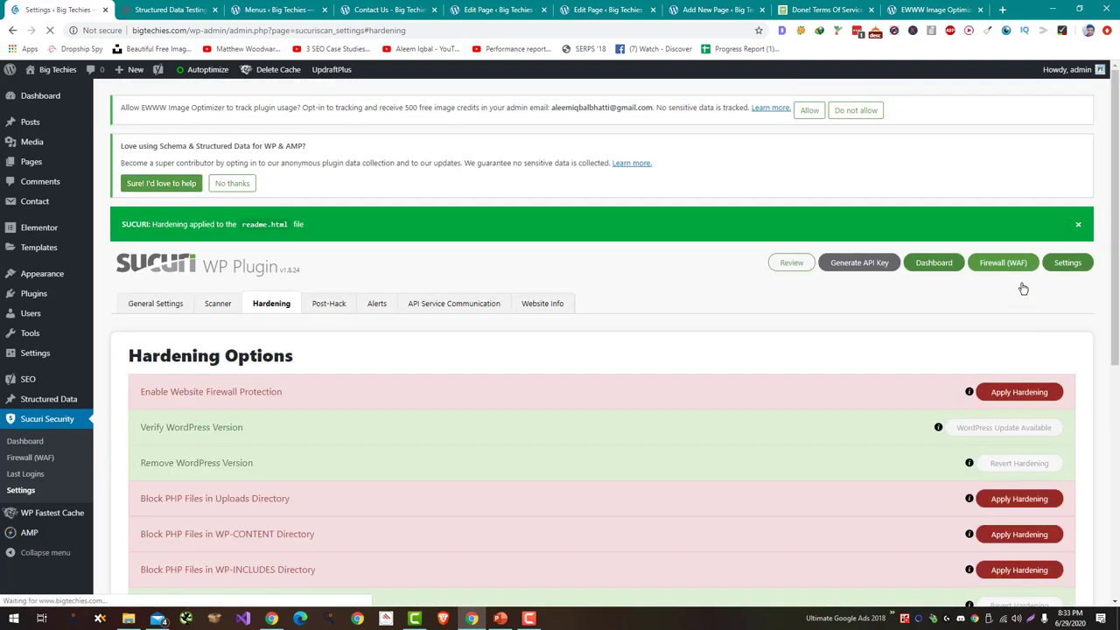
scroll(1023, 289, down, 2)
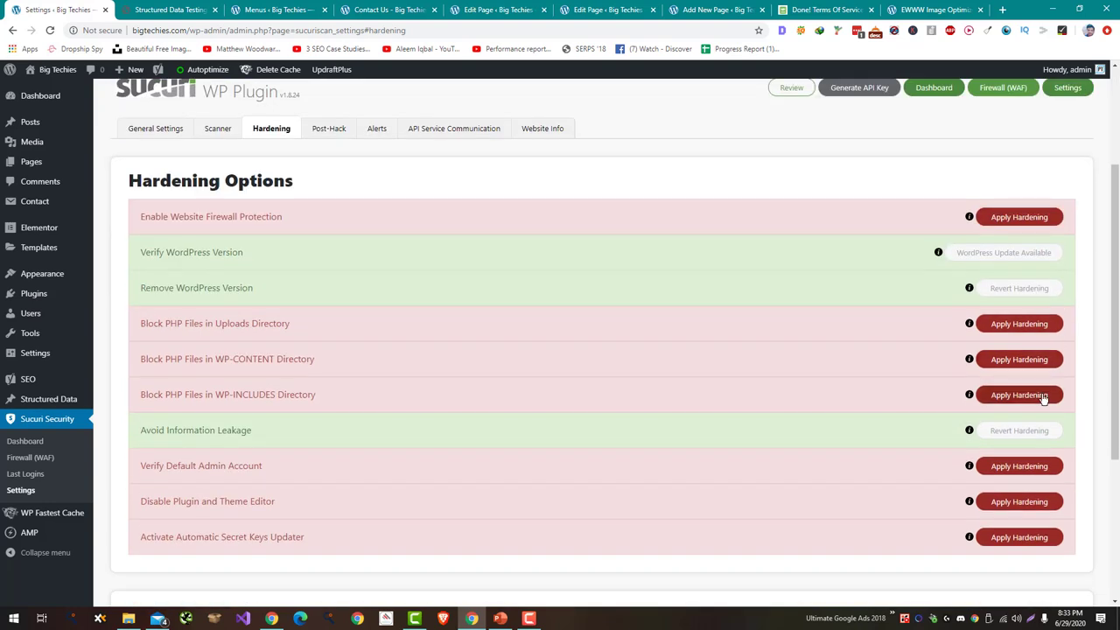
click(1041, 394)
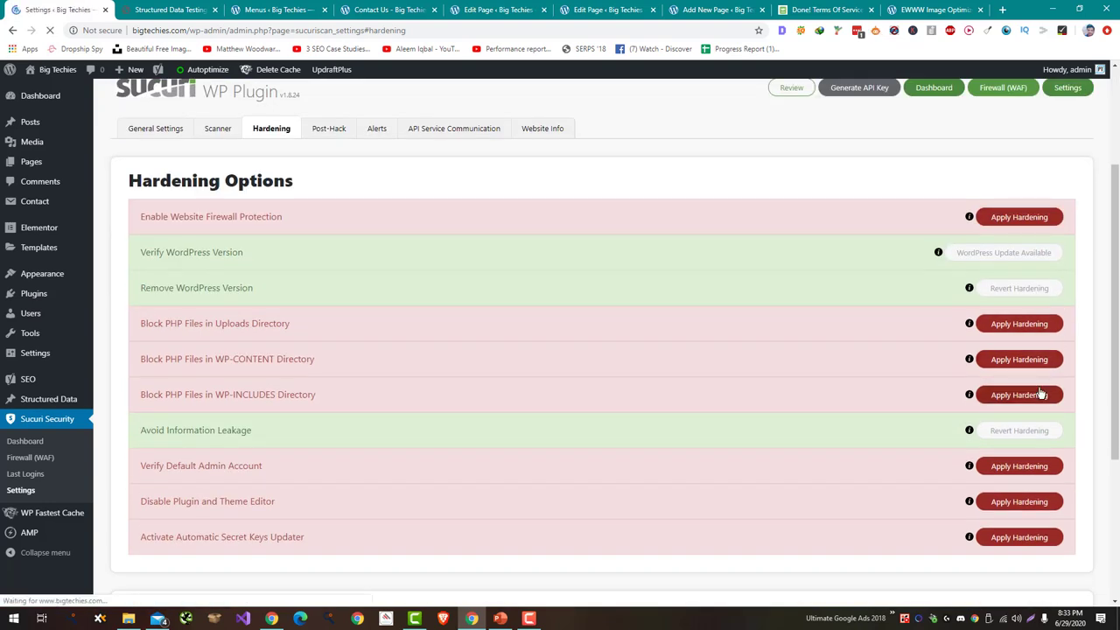
Apply Sucuri hardening for Block PHP Files in WP-CONTENT Directory.
scroll(1040, 387, down, 2)
scroll(1028, 282, up, 1)
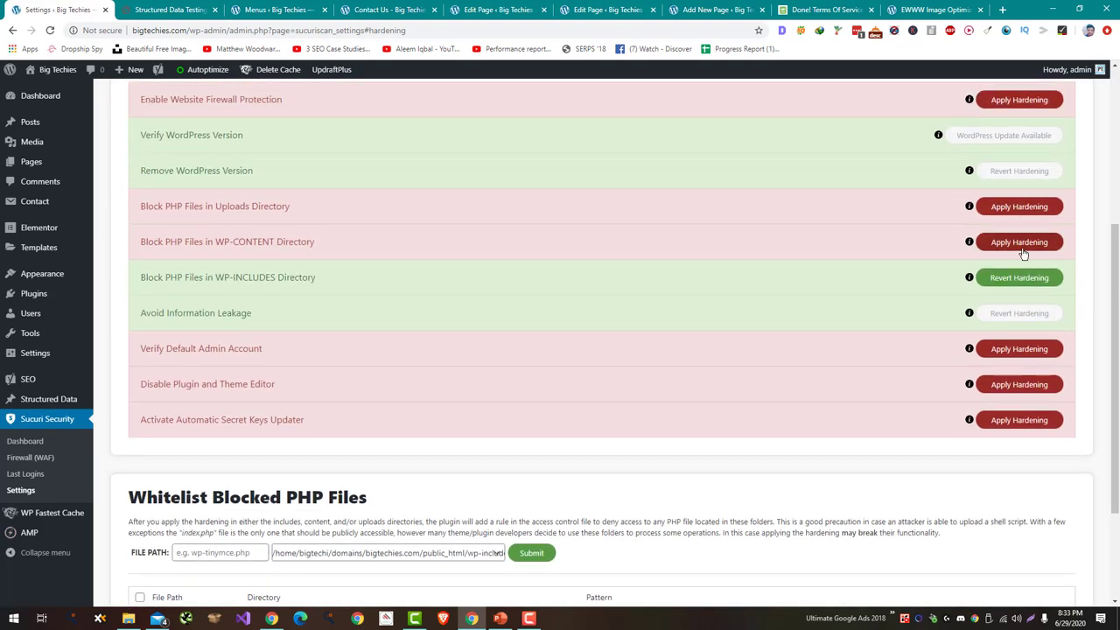
click(1021, 246)
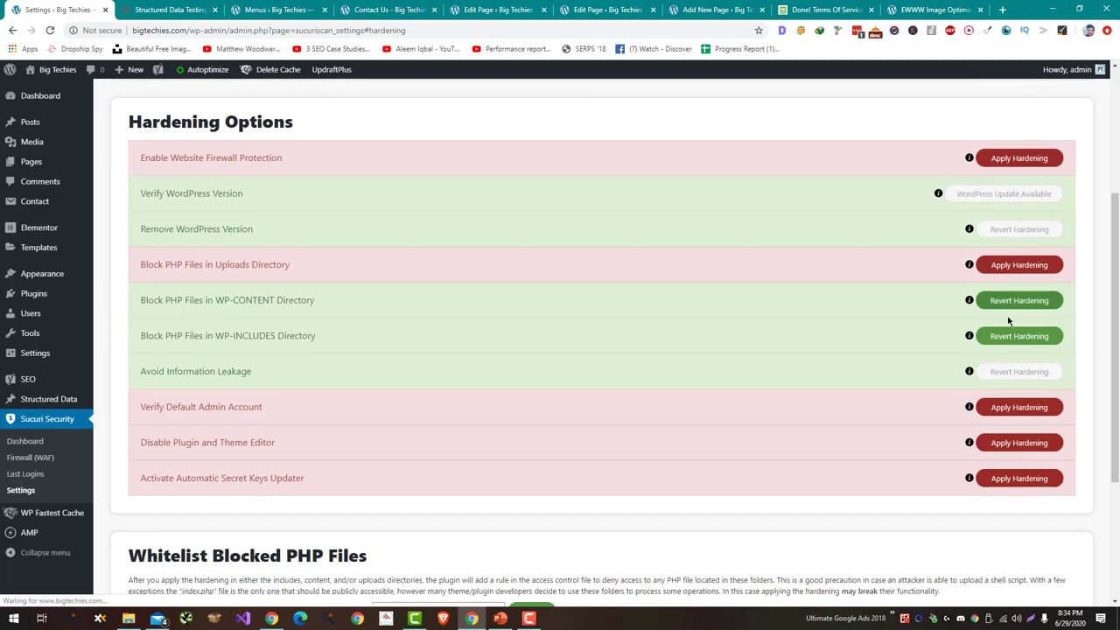
Try to apply the Enable Website Firewall Protection hardening in Sucuri.
click(1000, 163)
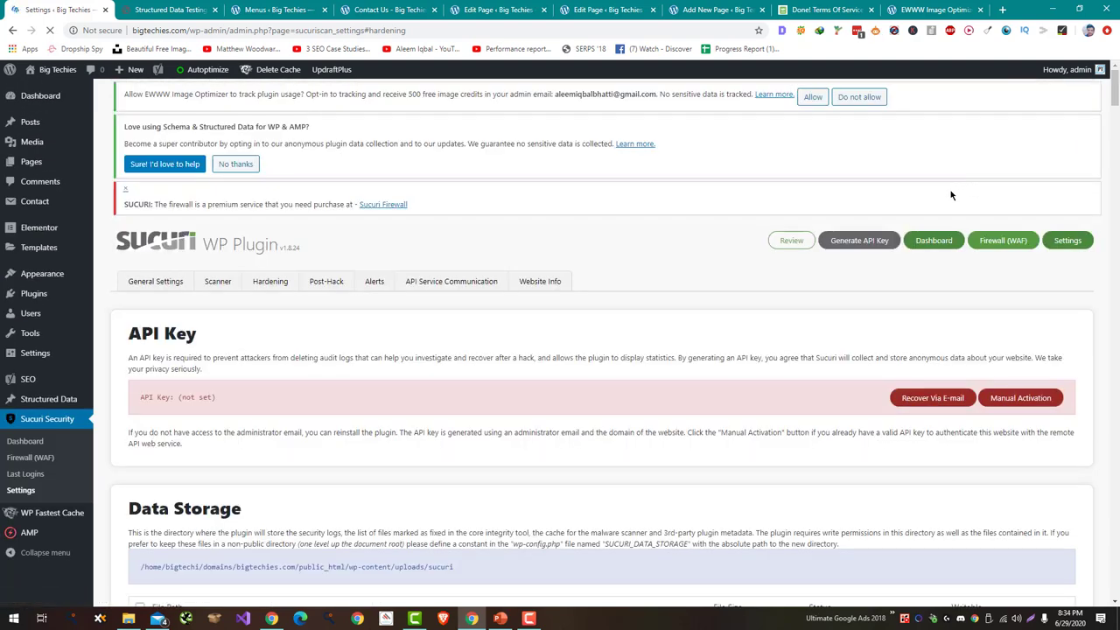
scroll(942, 200, down, 2)
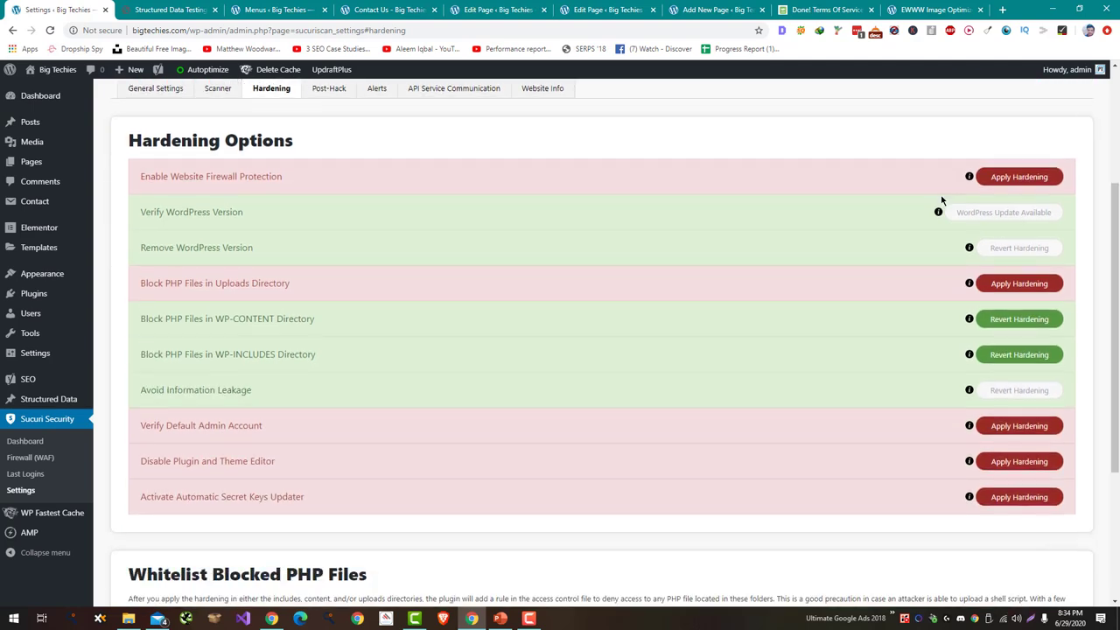
Apply the Disable Plugin and Theme Editor hardening and review the list of hardening options.
scroll(942, 200, down, 1)
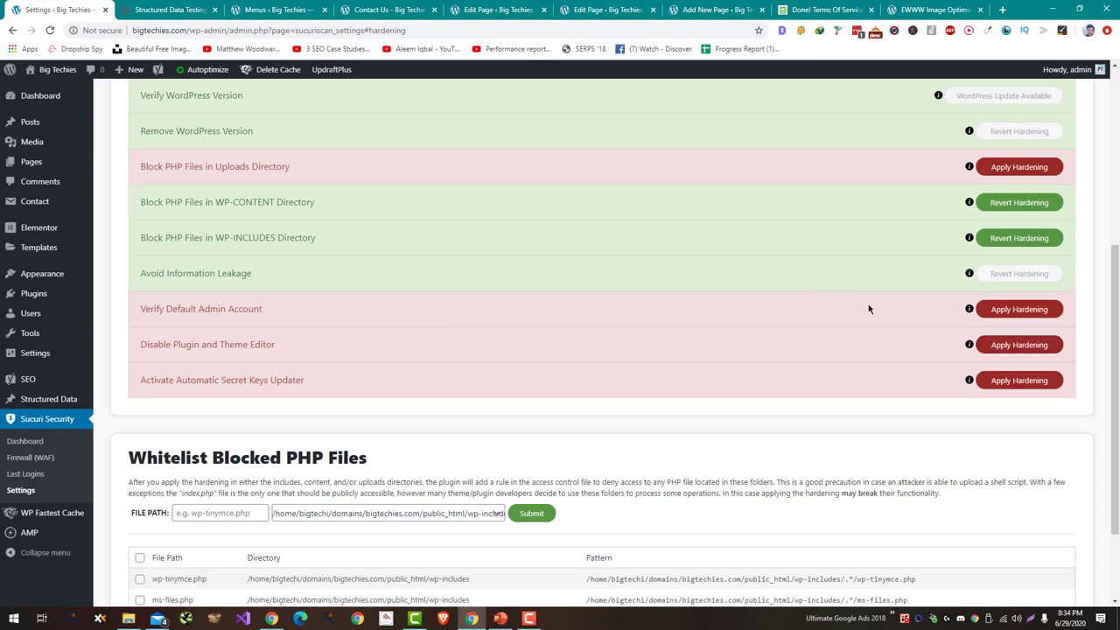
click(993, 344)
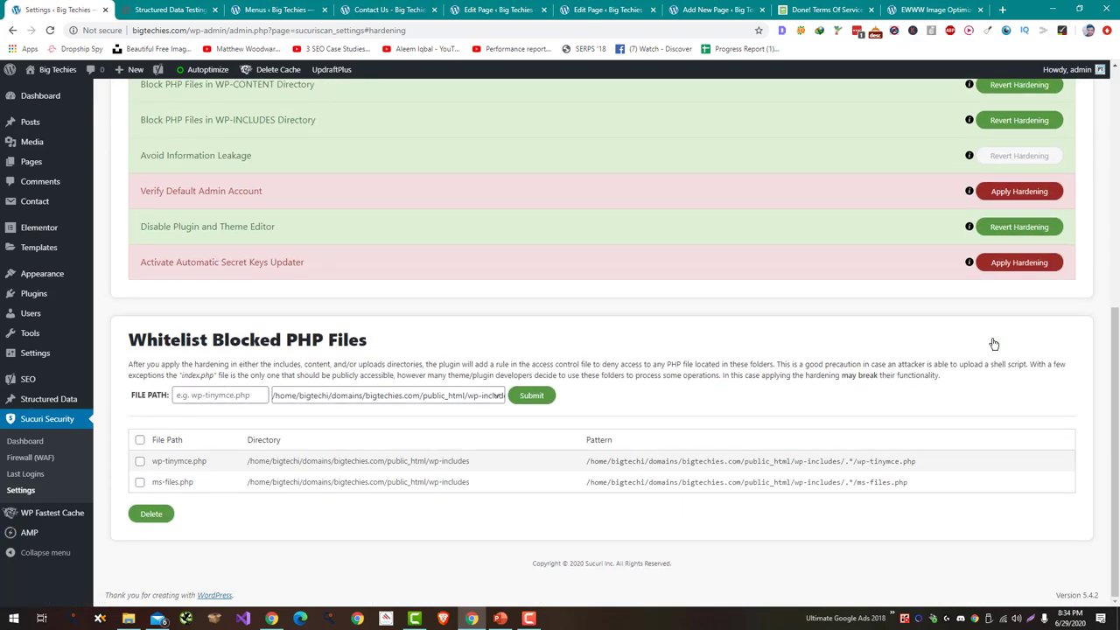
scroll(991, 341, up, 5)
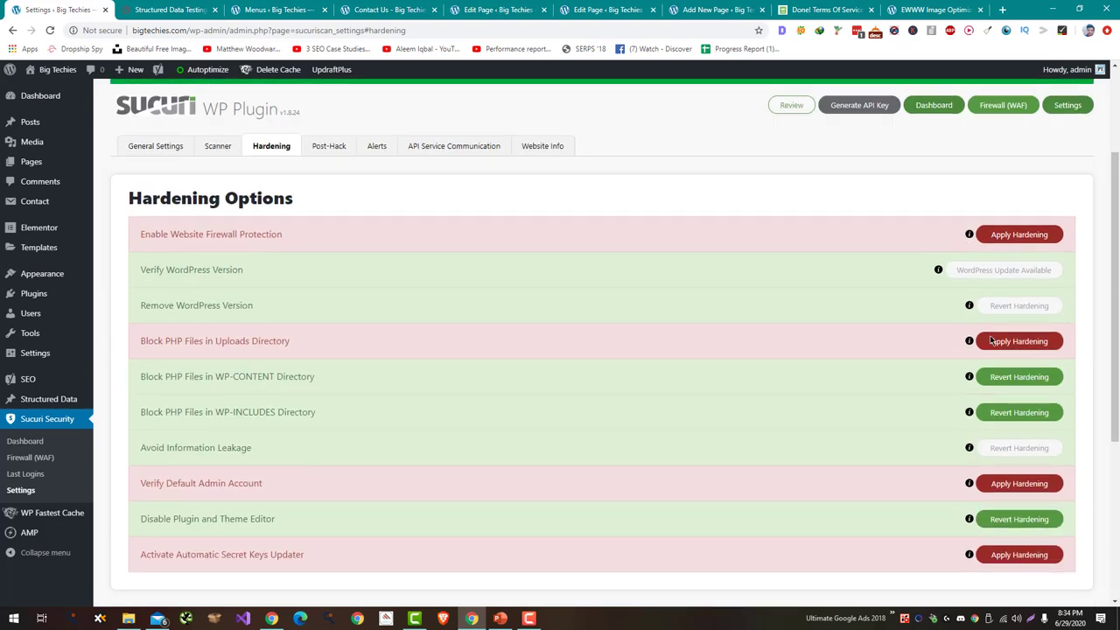
scroll(984, 337, down, 3)
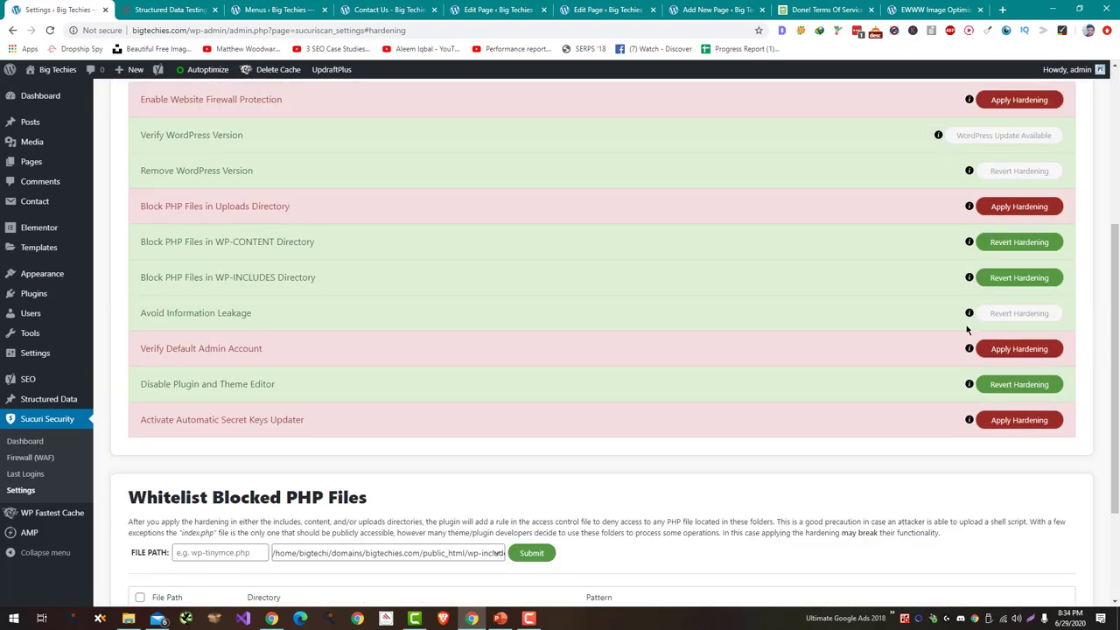
Open the Schema Types list of the Structured Data plugin and start adding a new schema type.
click(35, 294)
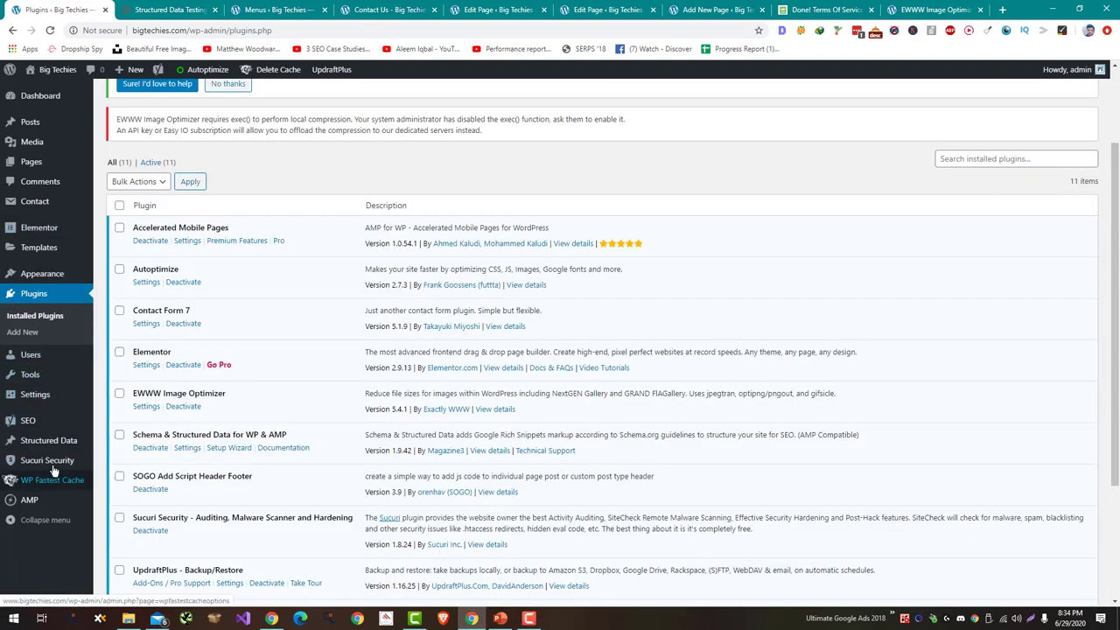
mouse_move(54, 470)
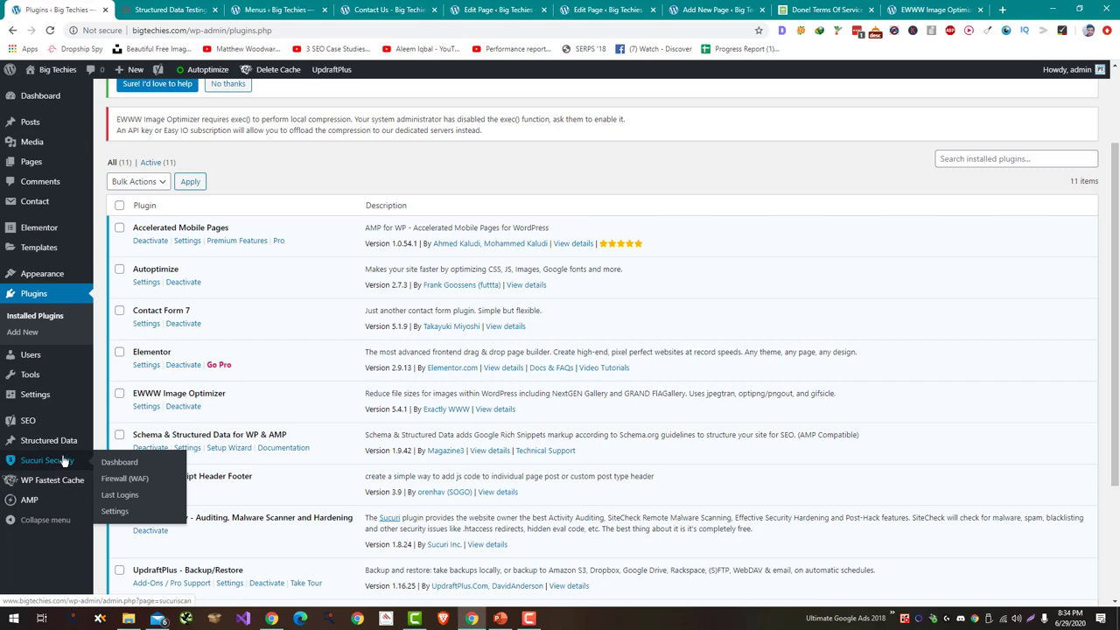
mouse_move(66, 445)
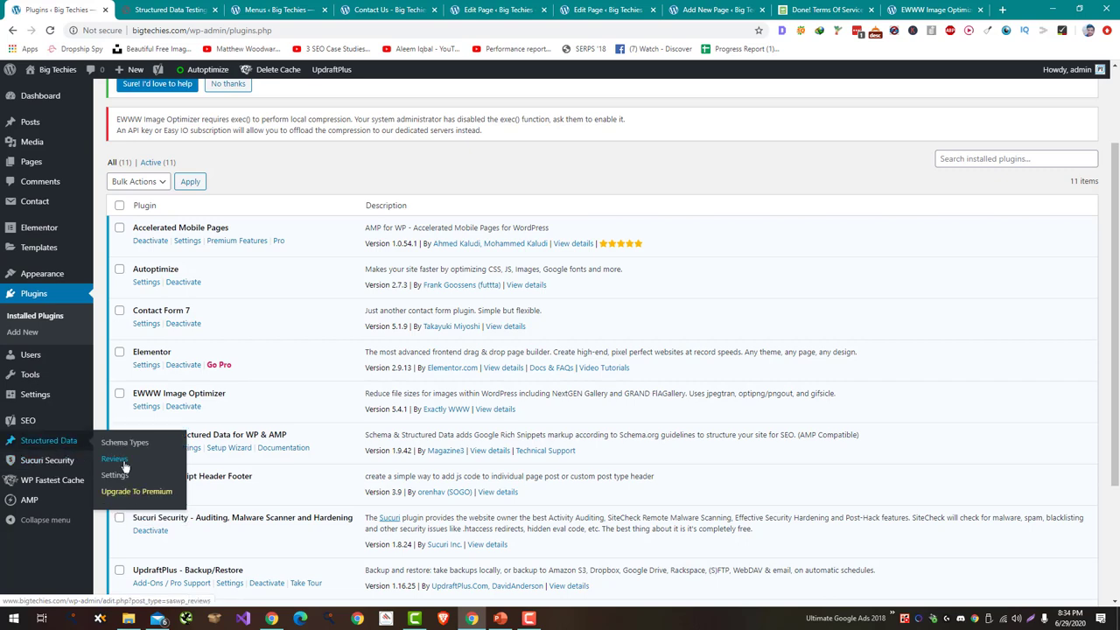
click(124, 464)
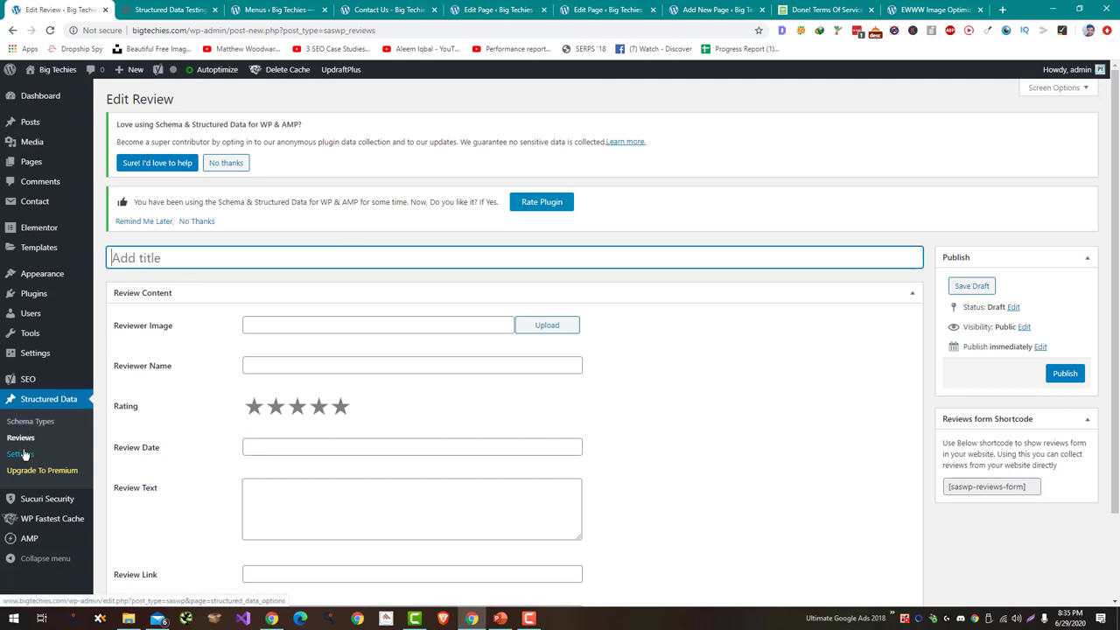
click(41, 424)
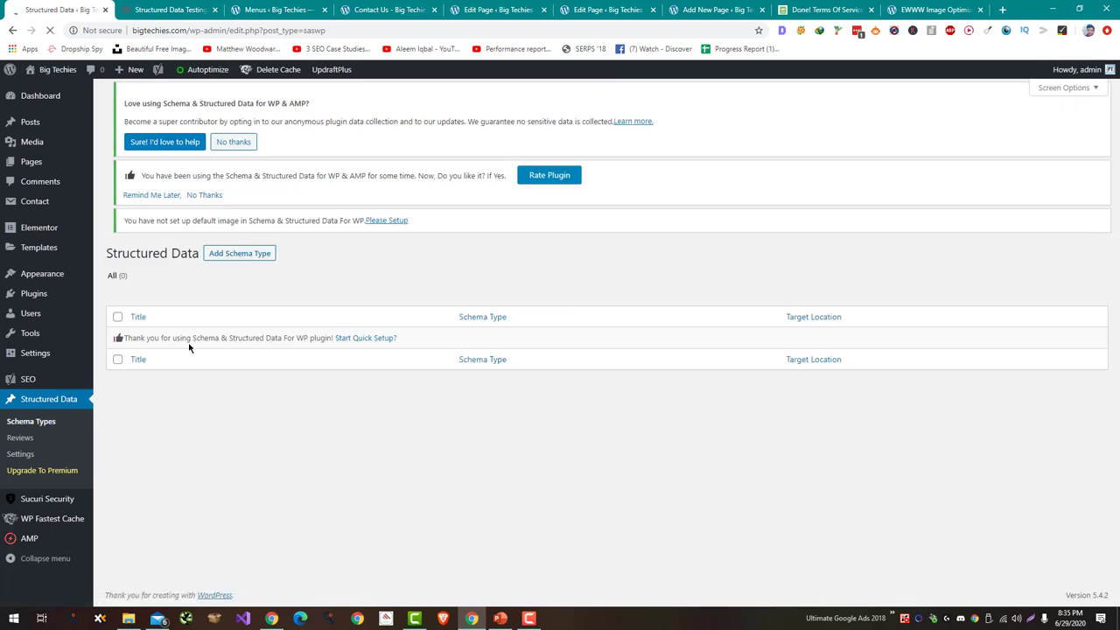
click(241, 101)
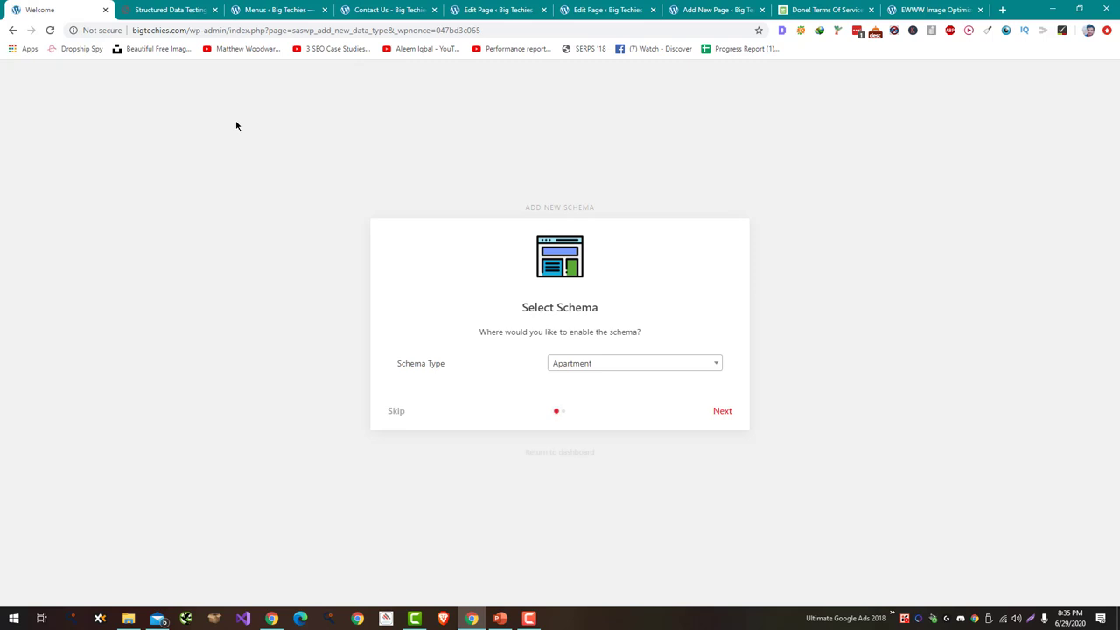
Choose NewsArticle as the new schema's type and continue to the placement settings.
click(579, 364)
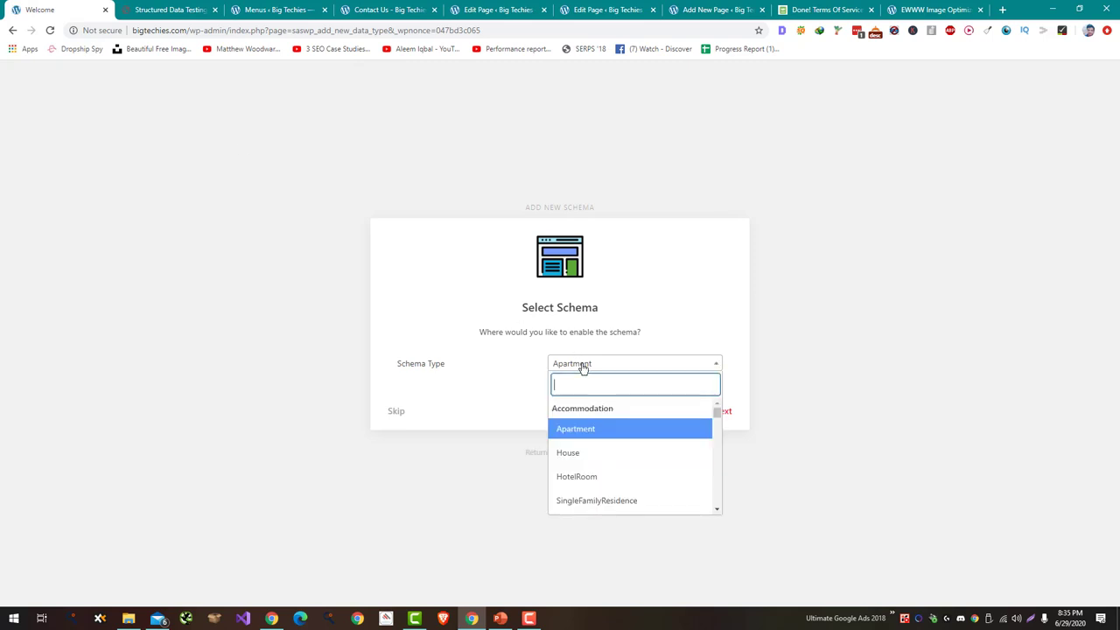
scroll(603, 467, down, 2)
scroll(607, 442, down, 2)
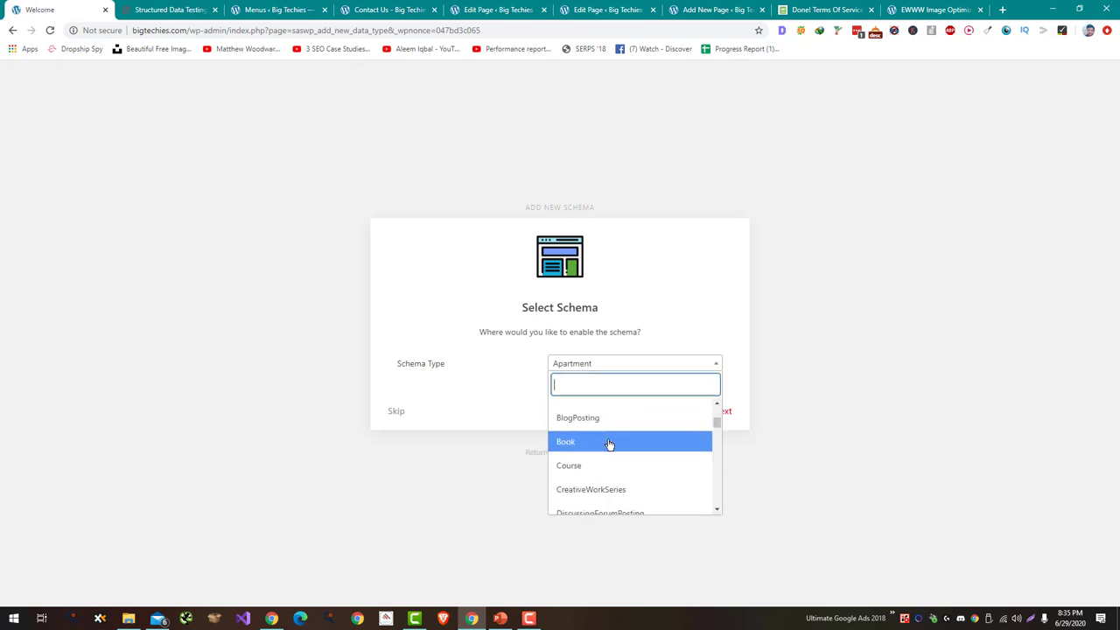
text(news)
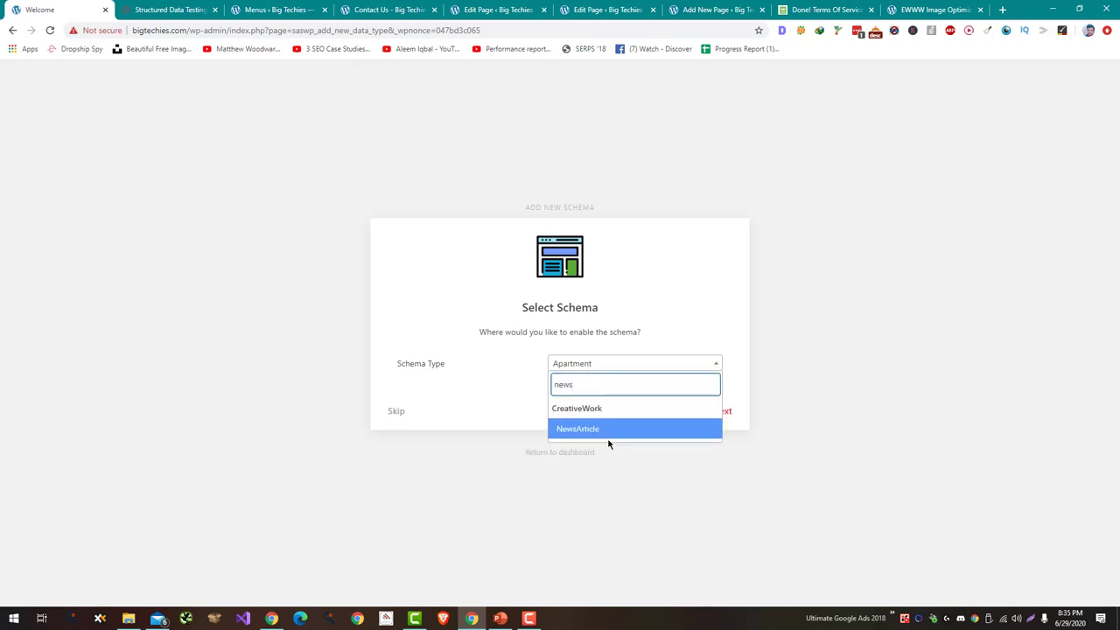
click(613, 429)
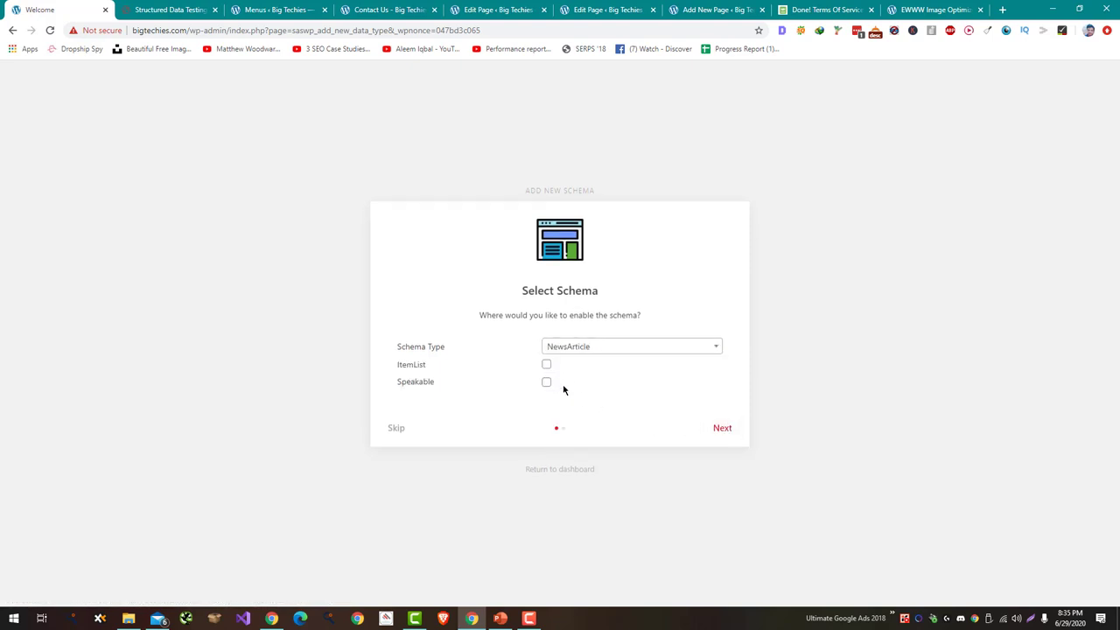
click(729, 428)
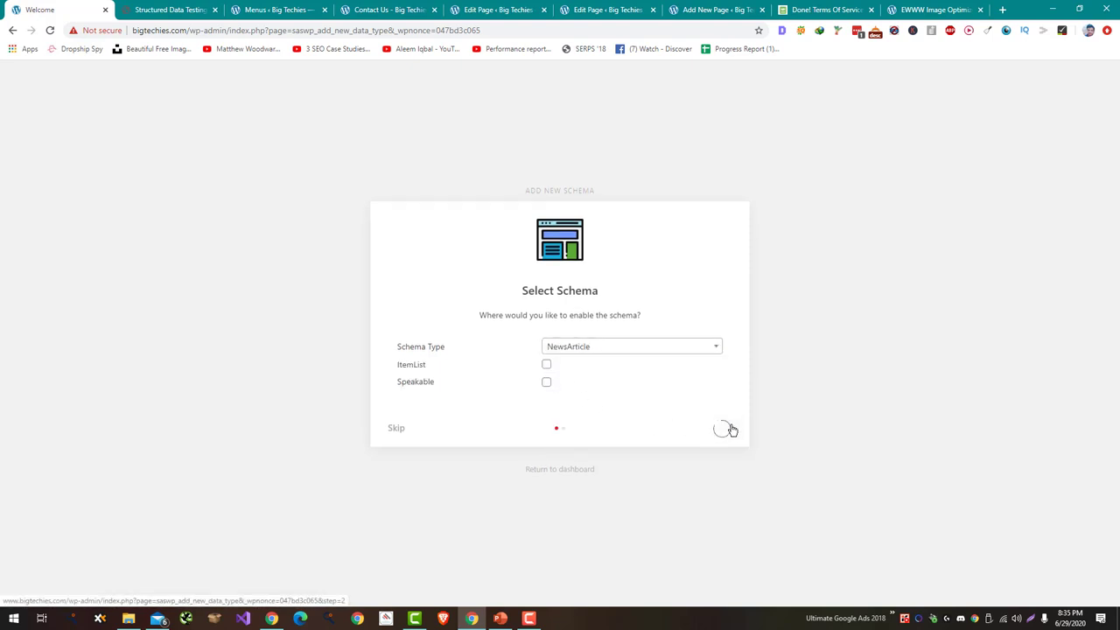
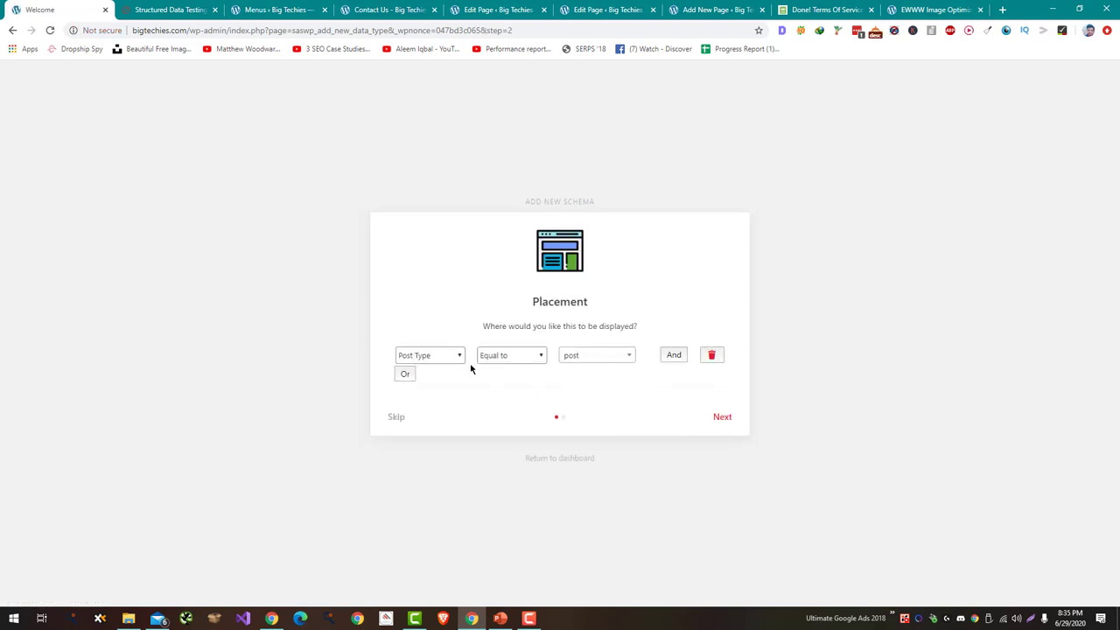
click(411, 360)
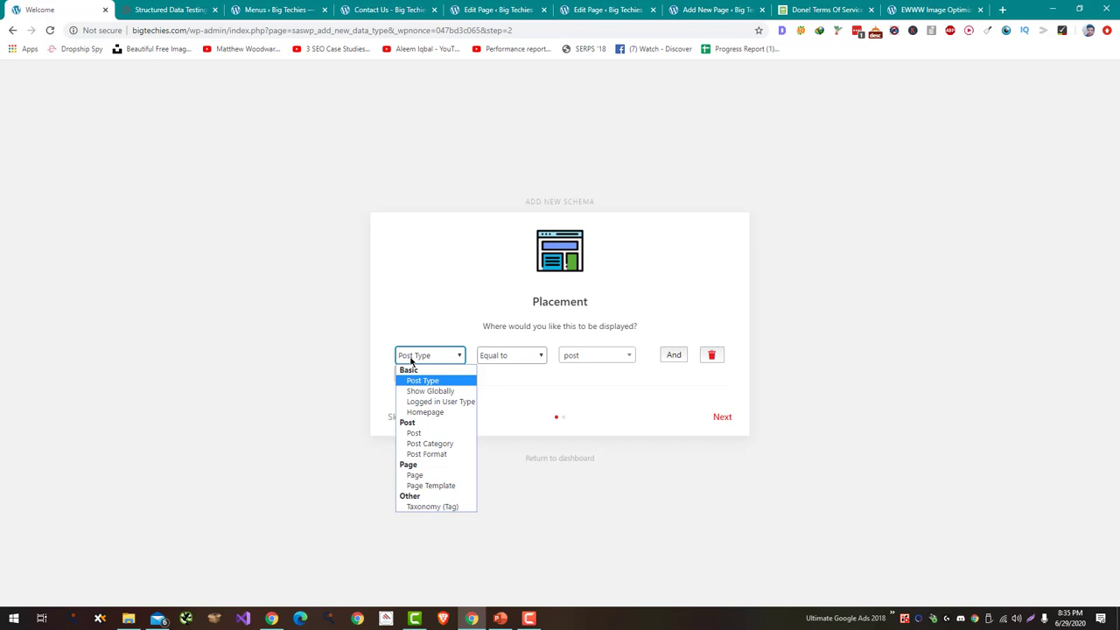
click(429, 443)
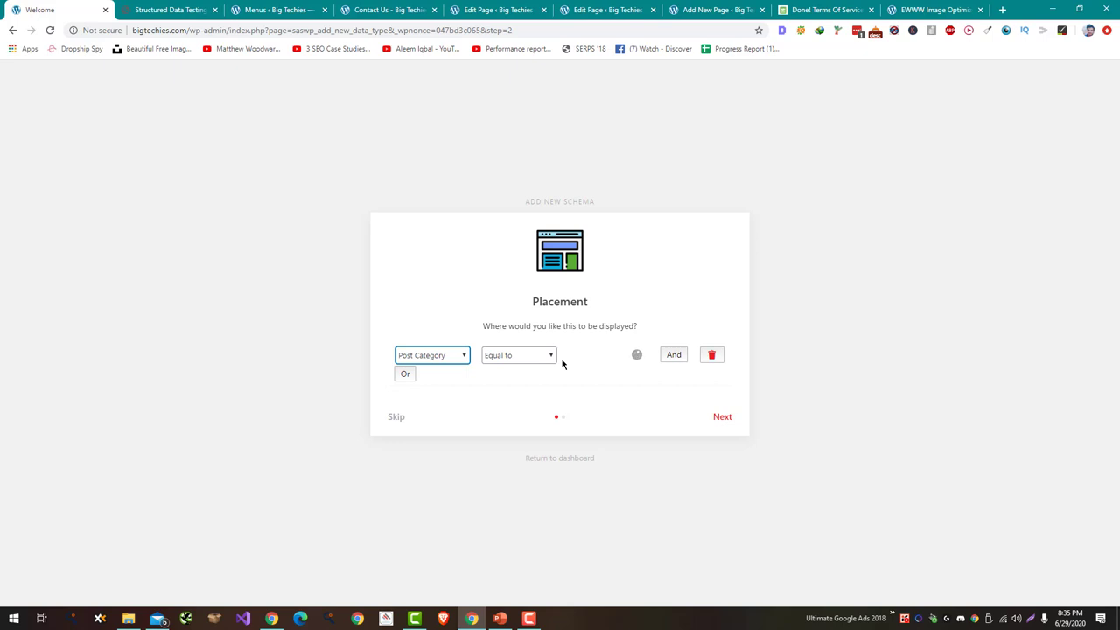
click(452, 360)
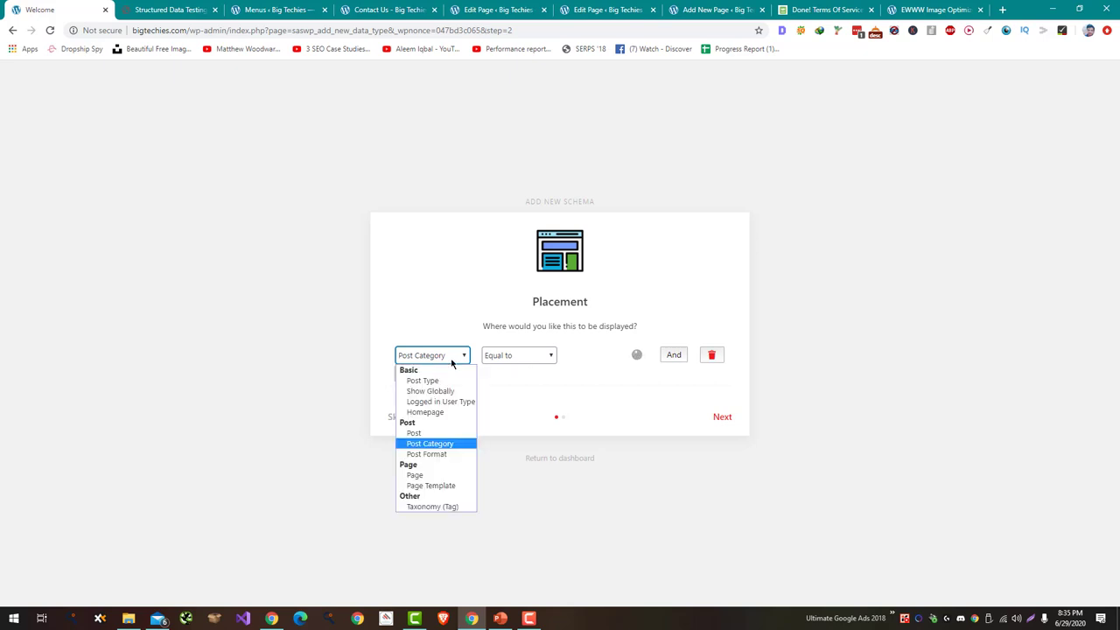
click(454, 434)
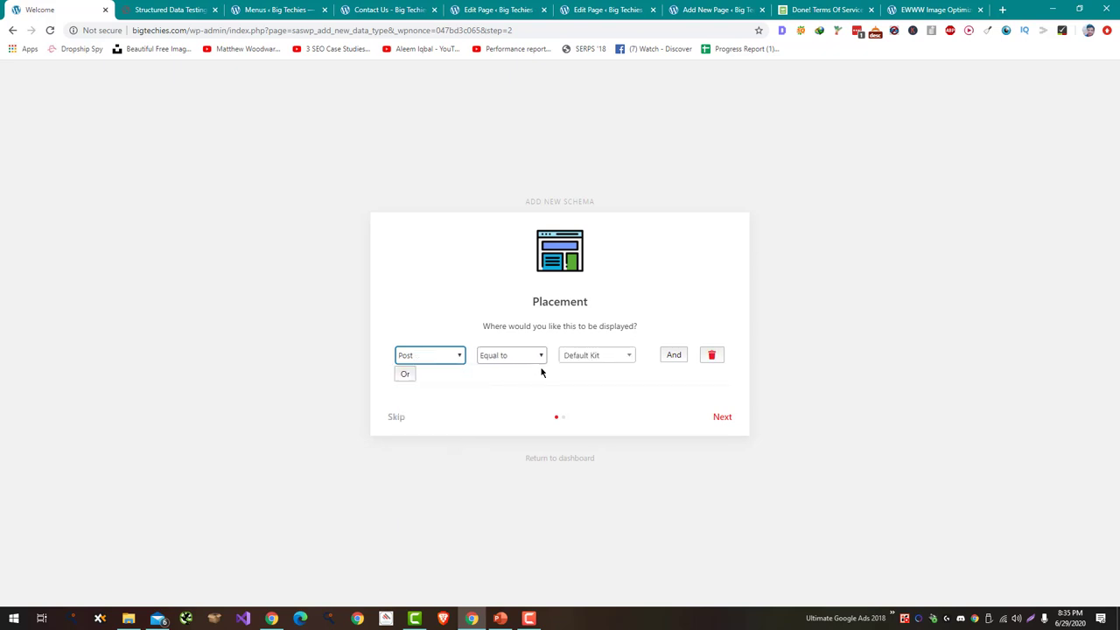
click(584, 357)
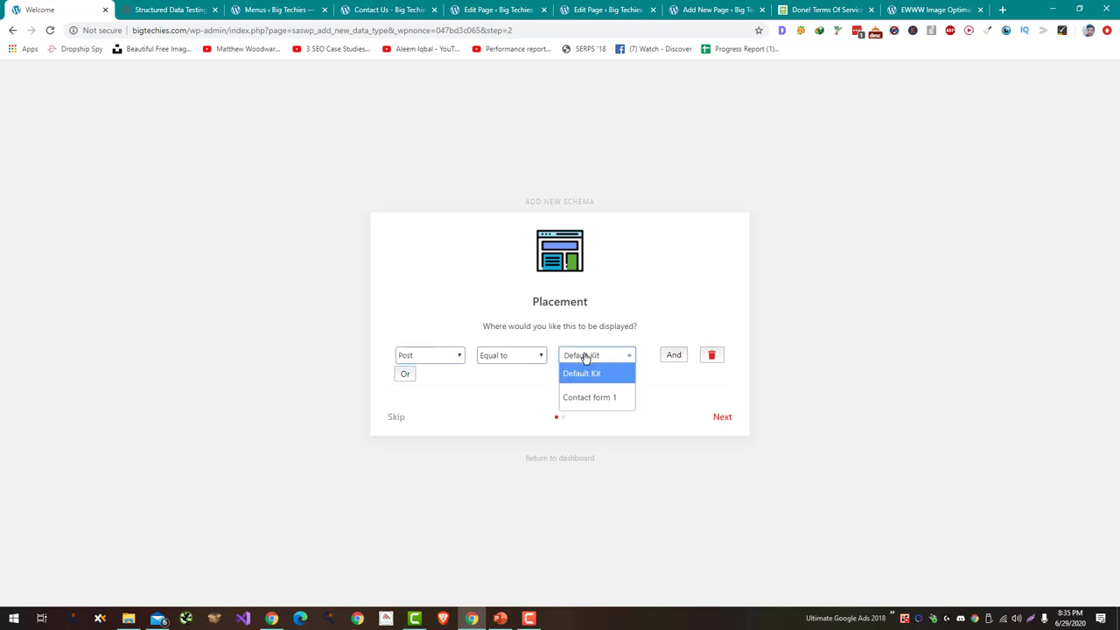
click(584, 357)
Set the schema placement to Post Category equal to Uncategorized and finish adding the NewsArticle schema.
click(457, 359)
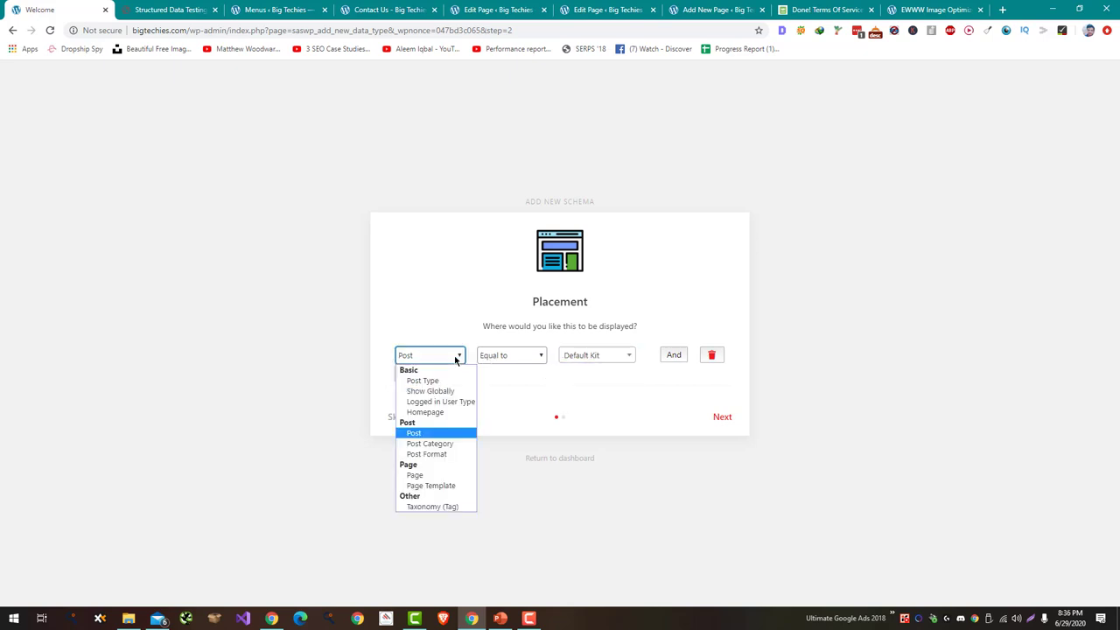
click(438, 444)
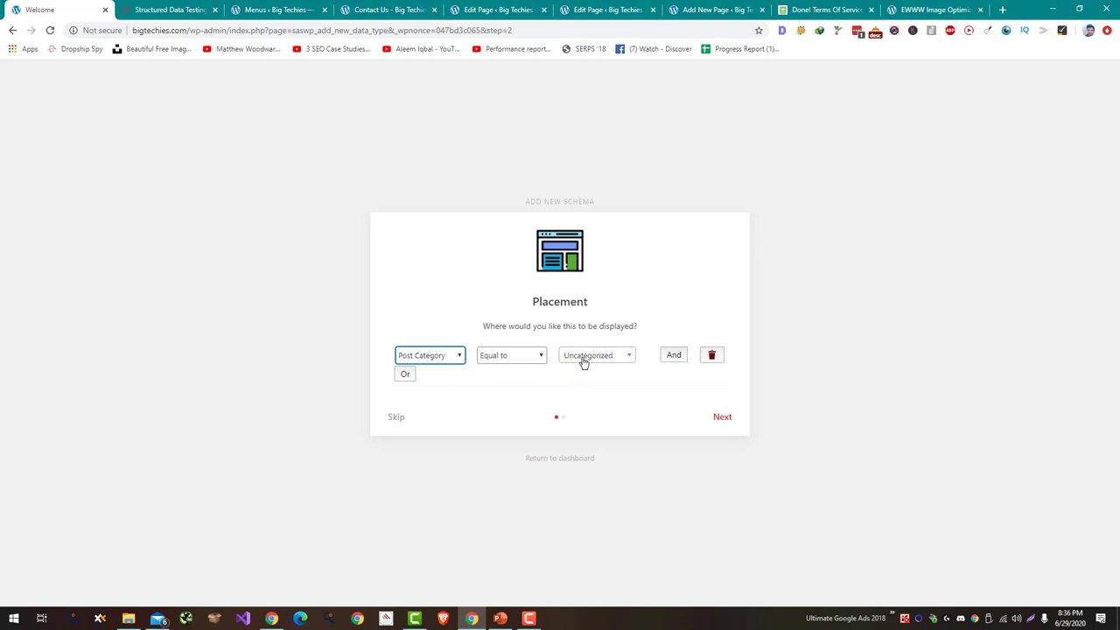
click(583, 359)
click(583, 360)
click(717, 417)
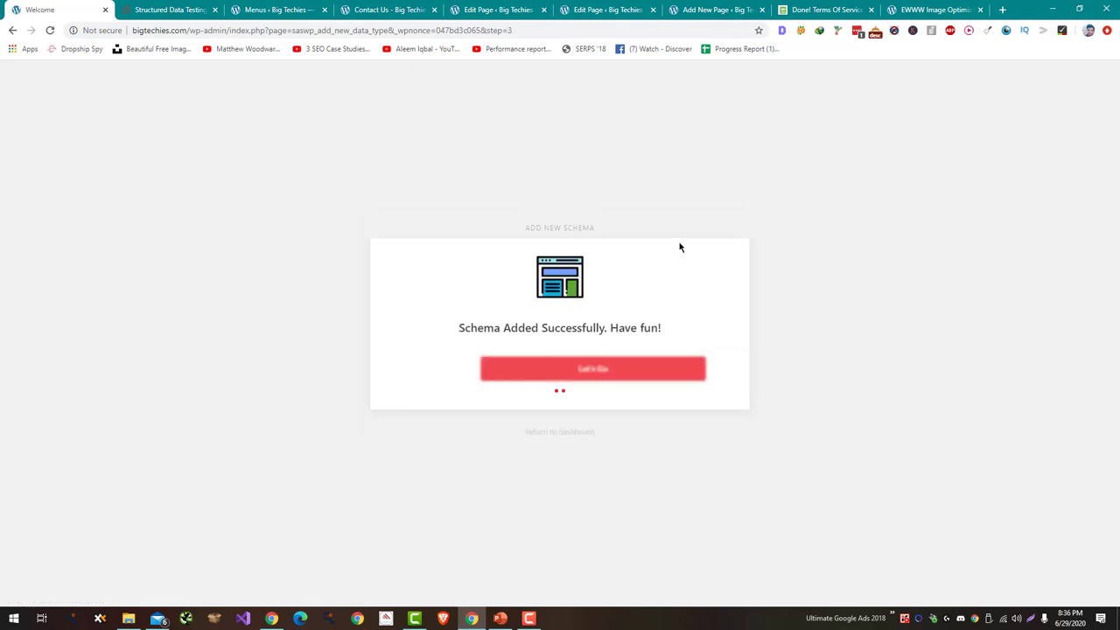
click(670, 366)
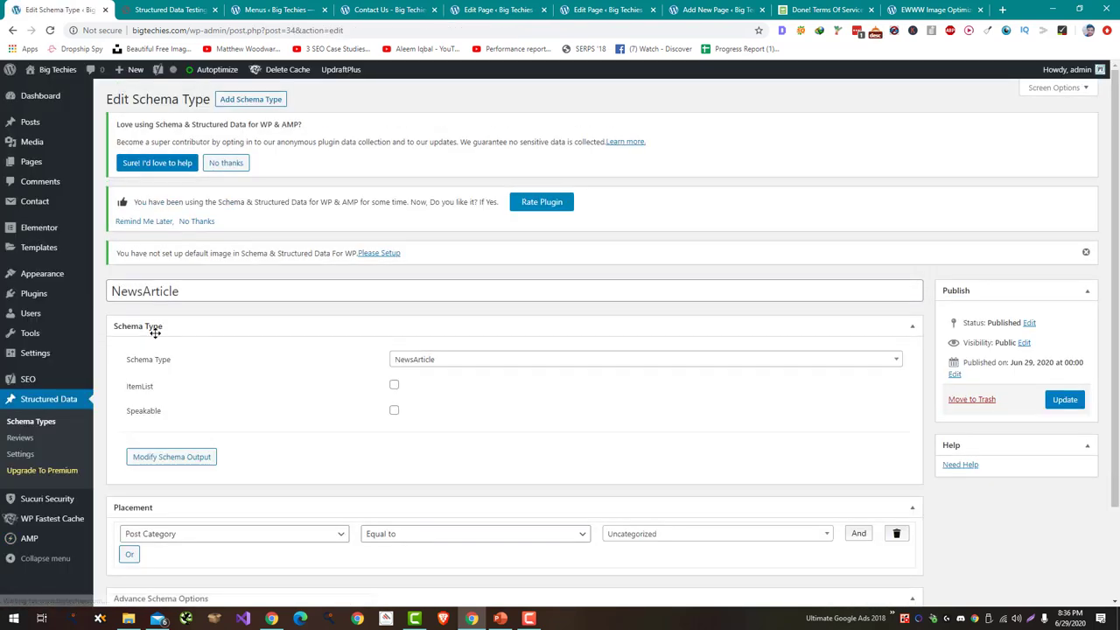
Open the installed plugins list and look through its entries.
click(48, 296)
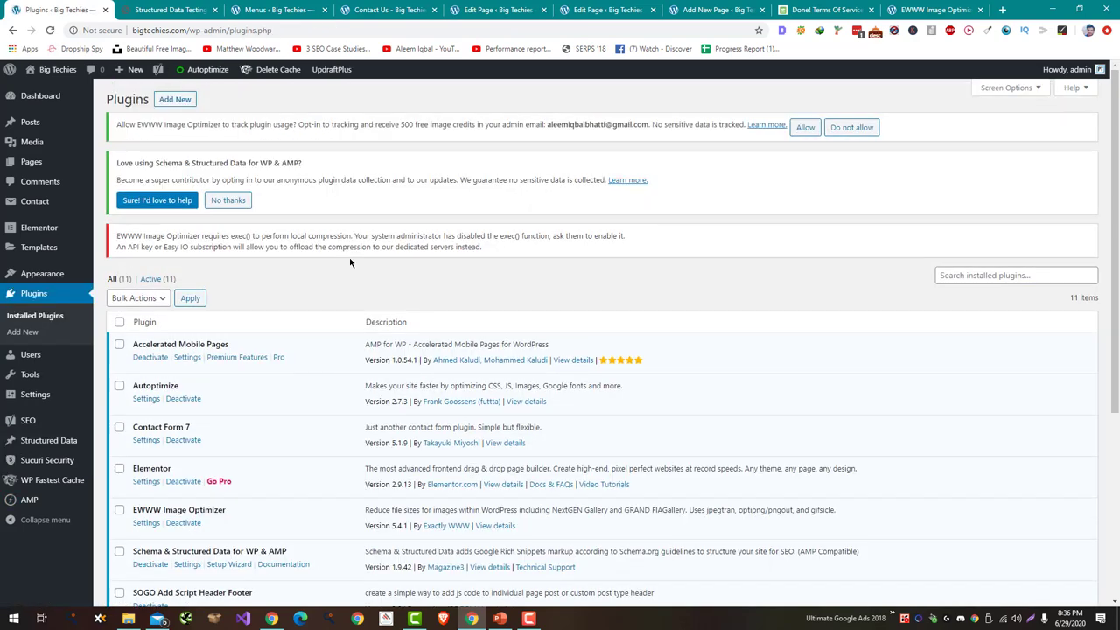
scroll(349, 258, down, 4)
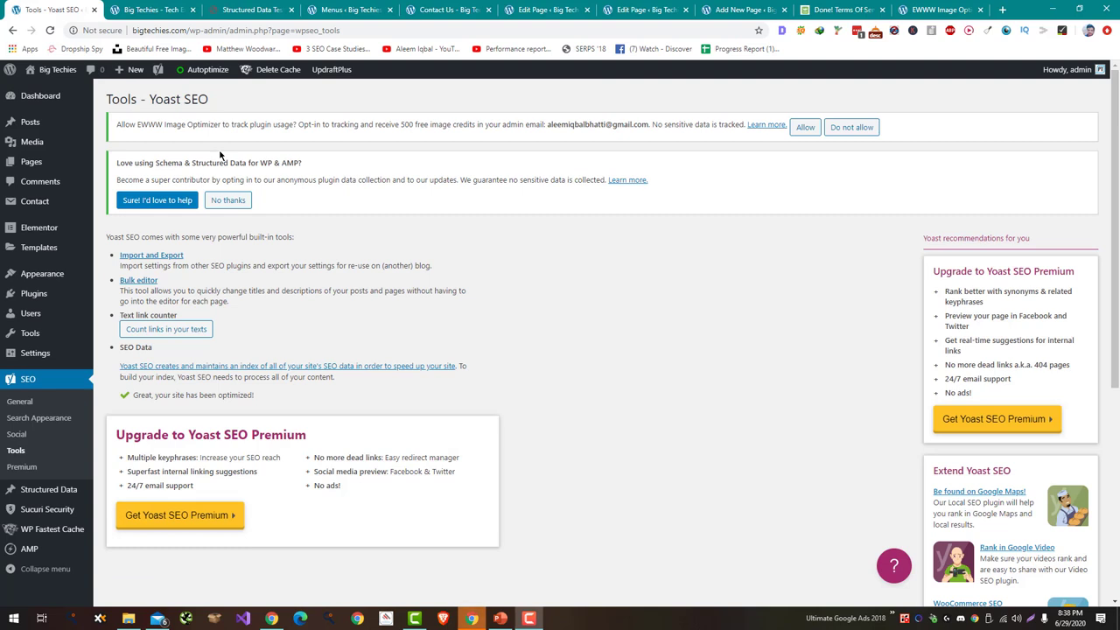
Open the page for adding plugins and search the plugin directory for File Manager.
mouse_move(86, 291)
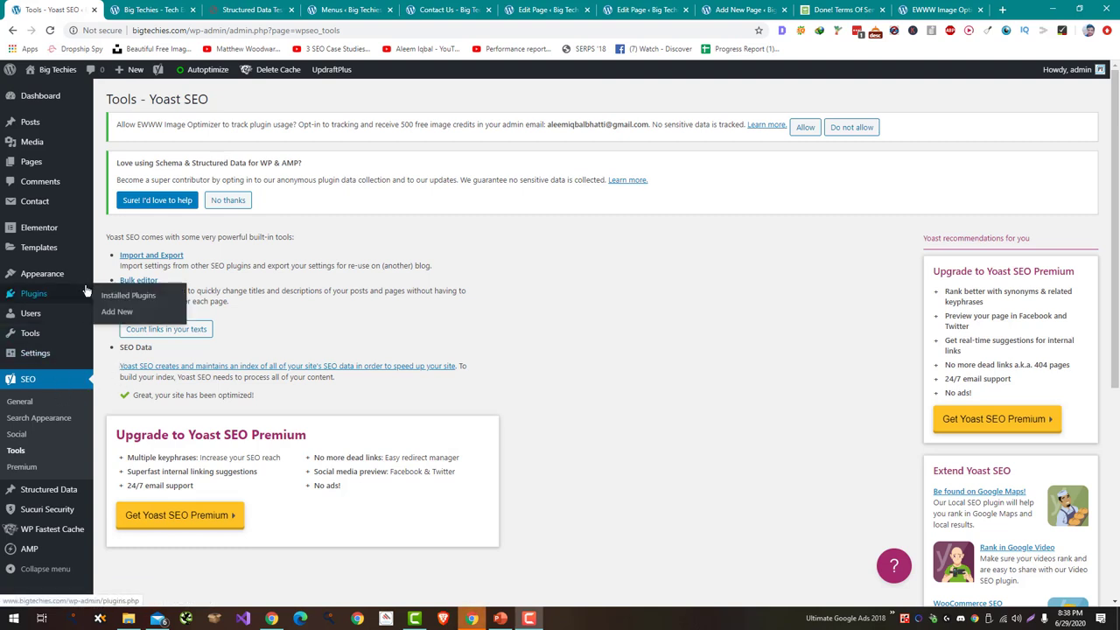
click(122, 295)
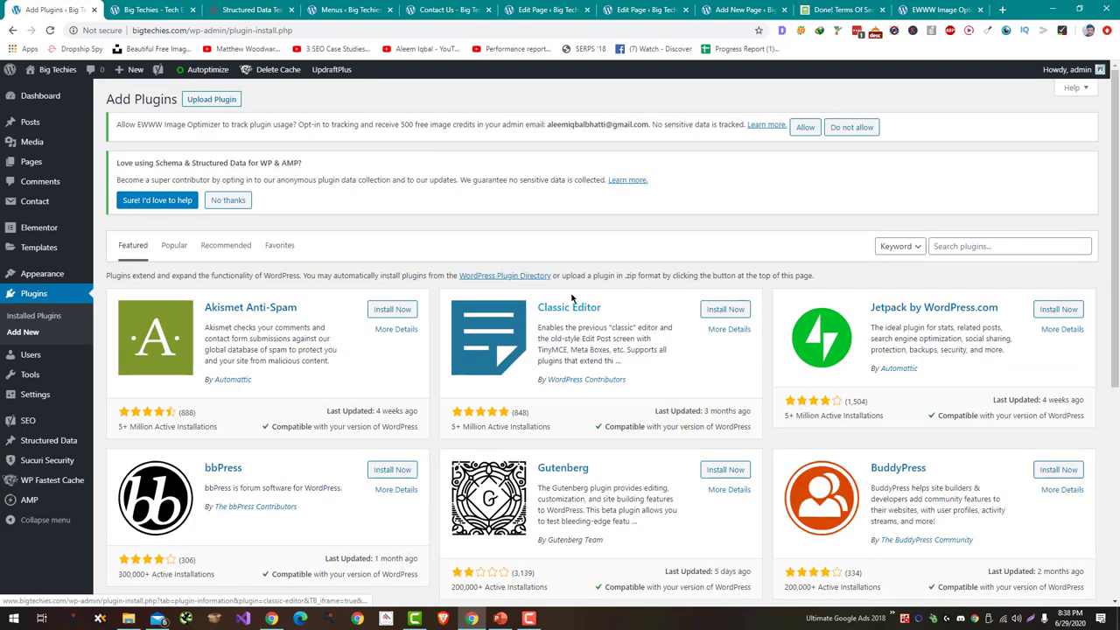
click(993, 245)
key(Down)
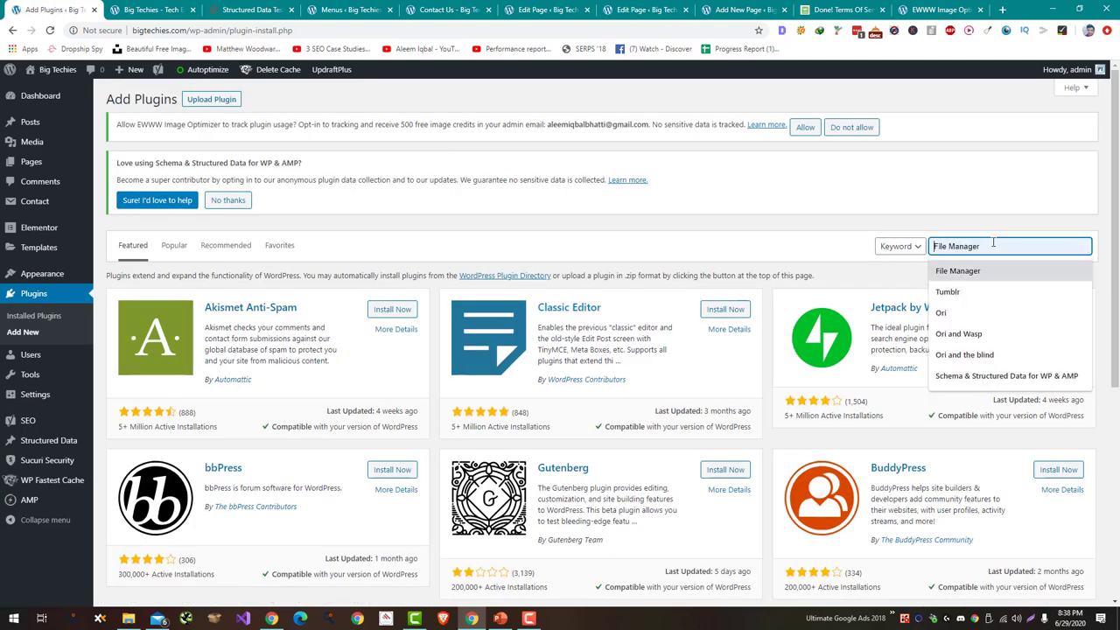
key(Return)
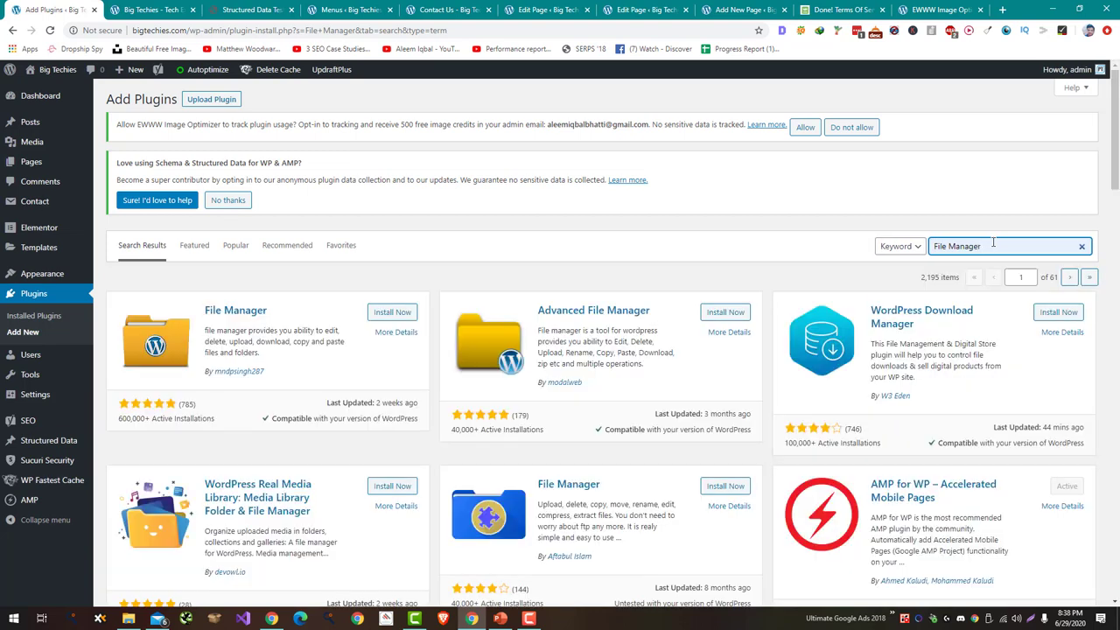
Install and activate the File Manager plugin by mndpsingh287, open WP File Manager and dismiss its welcome popup.
click(380, 314)
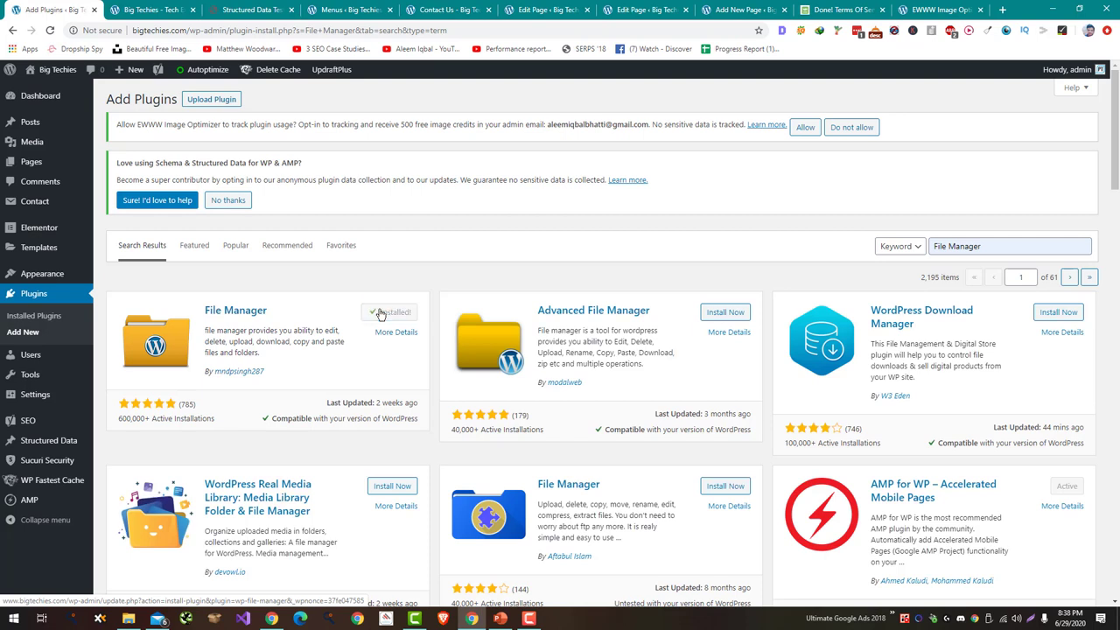
click(396, 313)
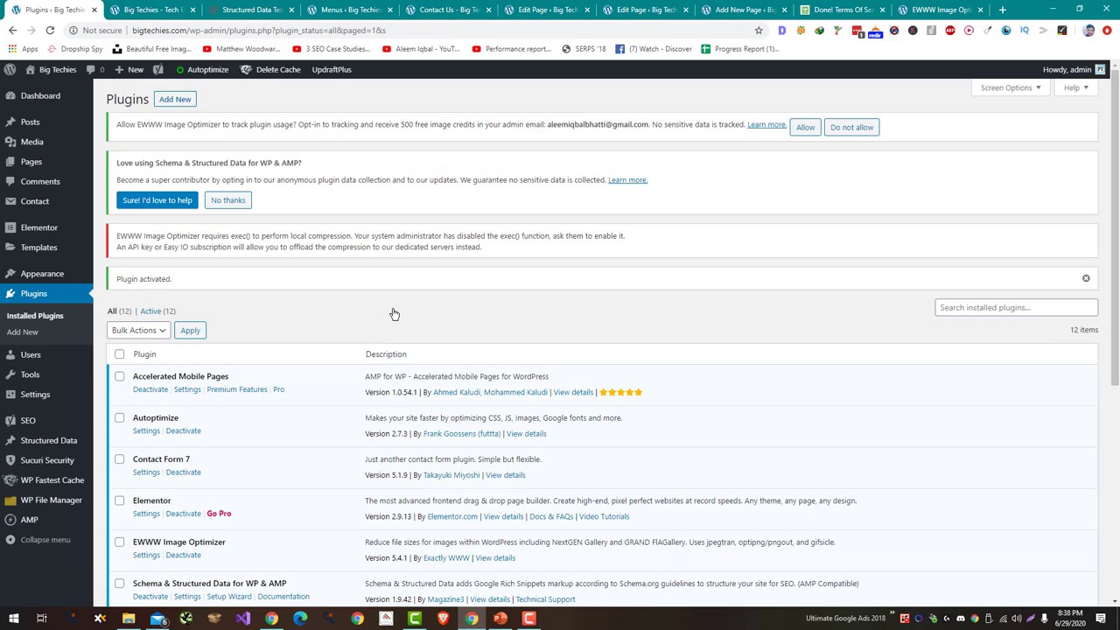
click(66, 511)
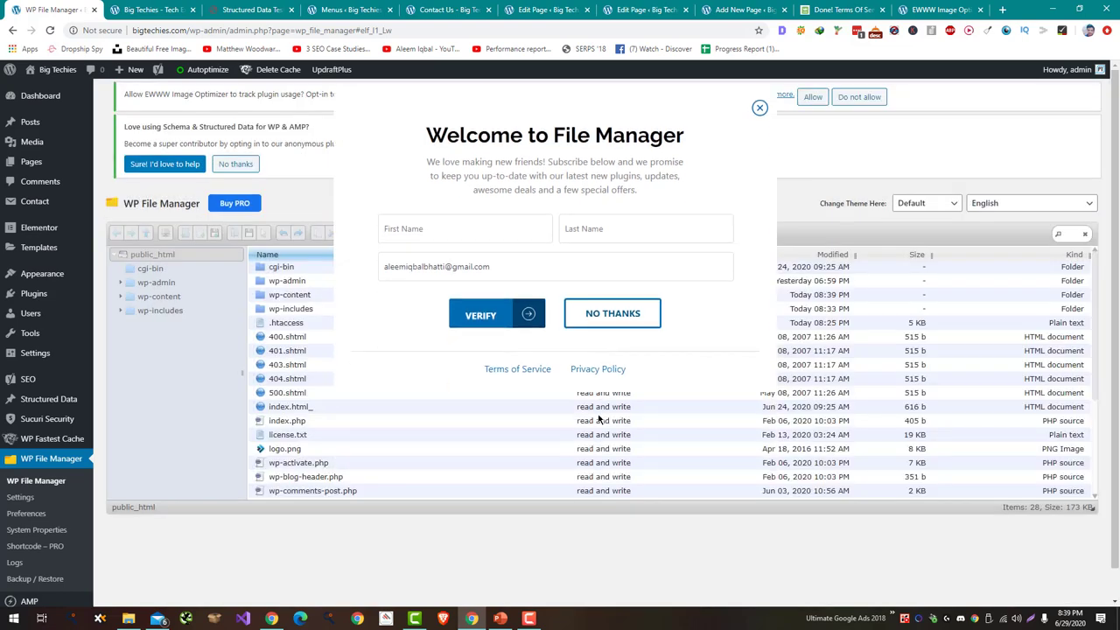
click(599, 419)
Create a plain text file named robots.txt in public_html and open it for editing.
scroll(423, 365, down, 5)
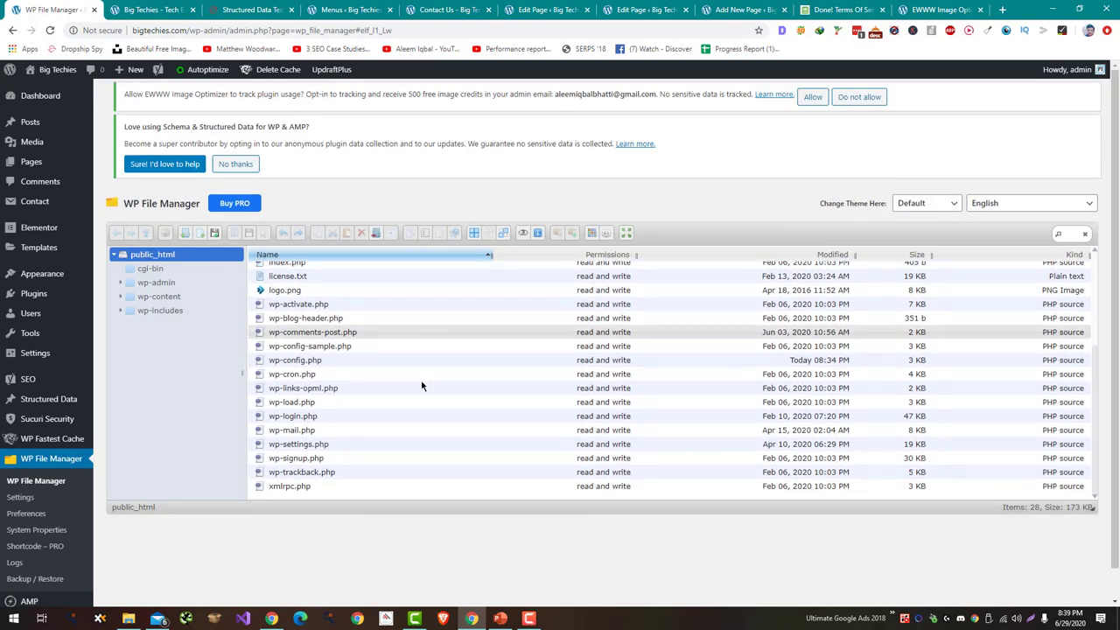
right_click(405, 494)
mouse_move(473, 418)
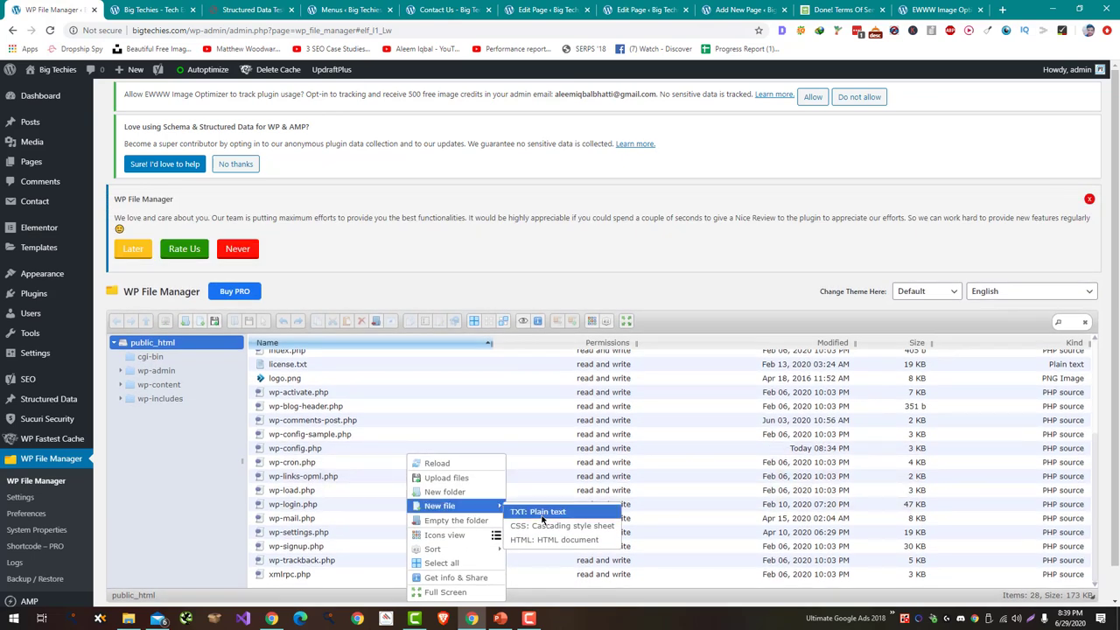
click(538, 513)
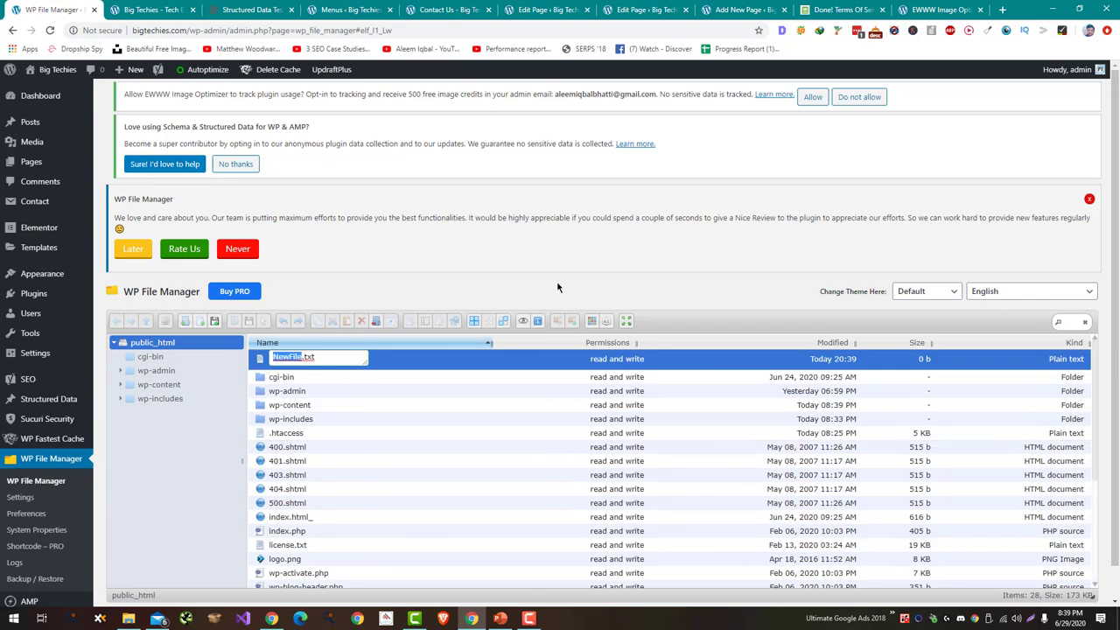
text(robots)
key(Return)
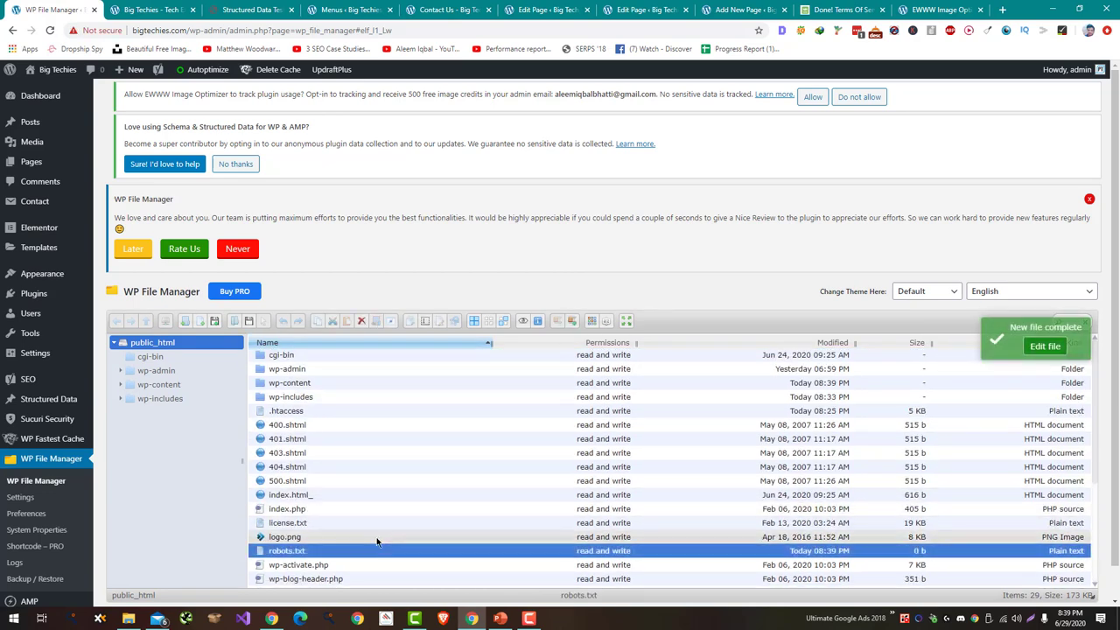
right_click(377, 542)
click(409, 542)
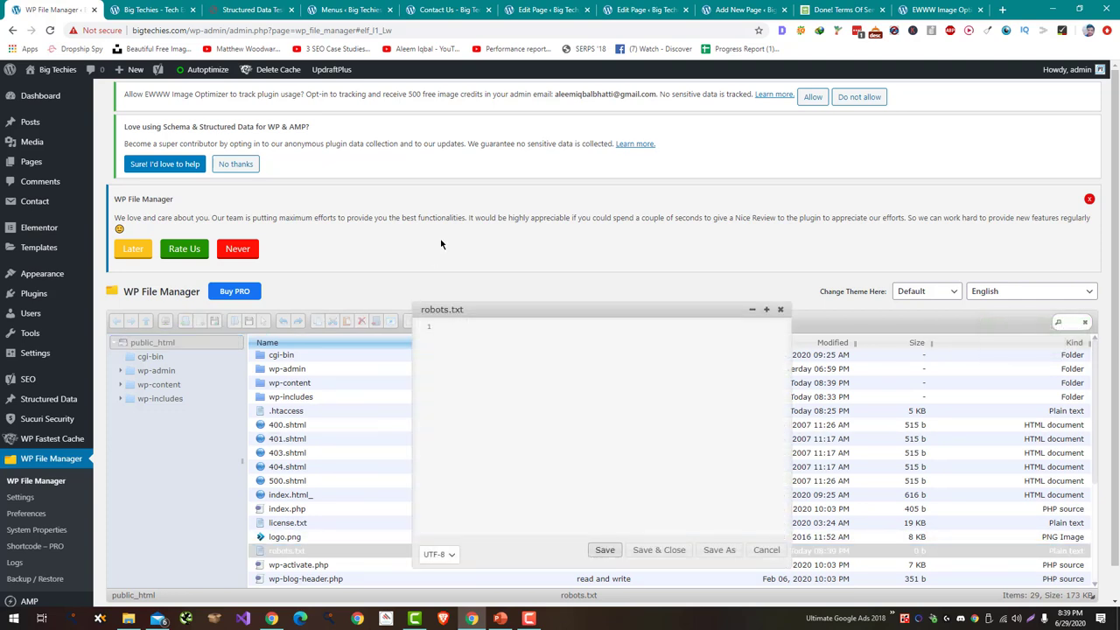
Open gamingdairy.com/robots.txt in a new browser tab and copy all of its content.
key(ctrl+t)
text(gaming)
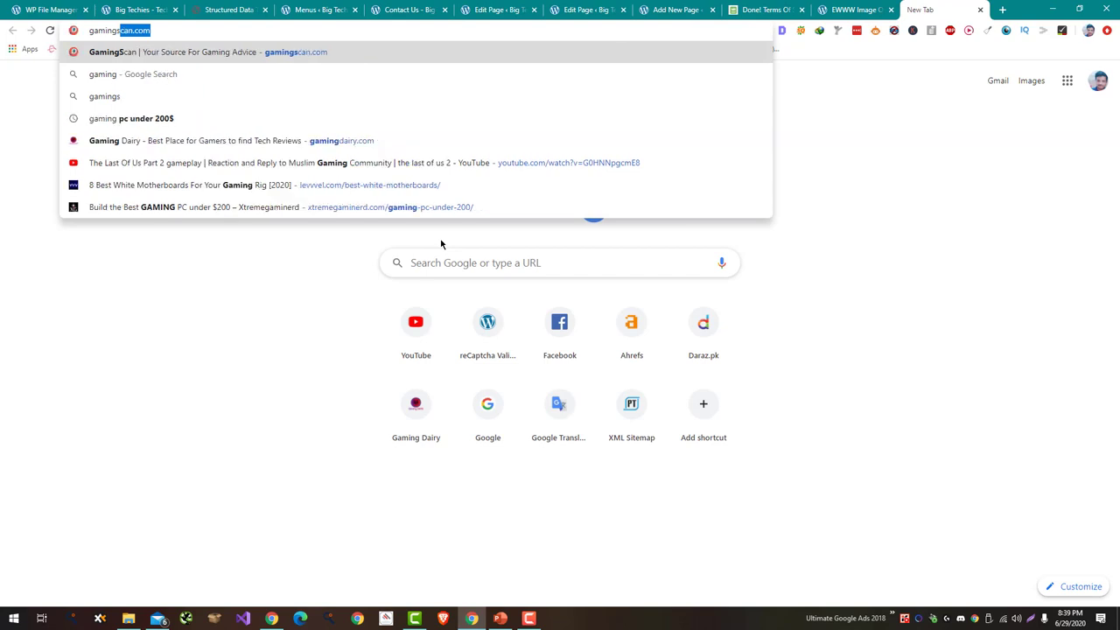
text(da)
key(Right)
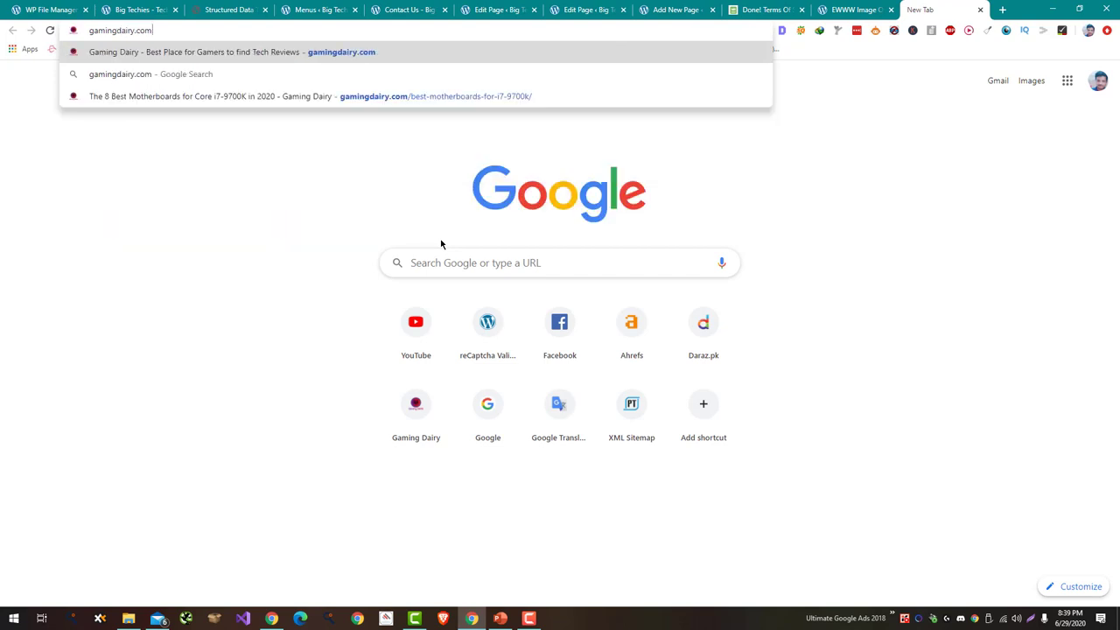
text(/robots.txt)
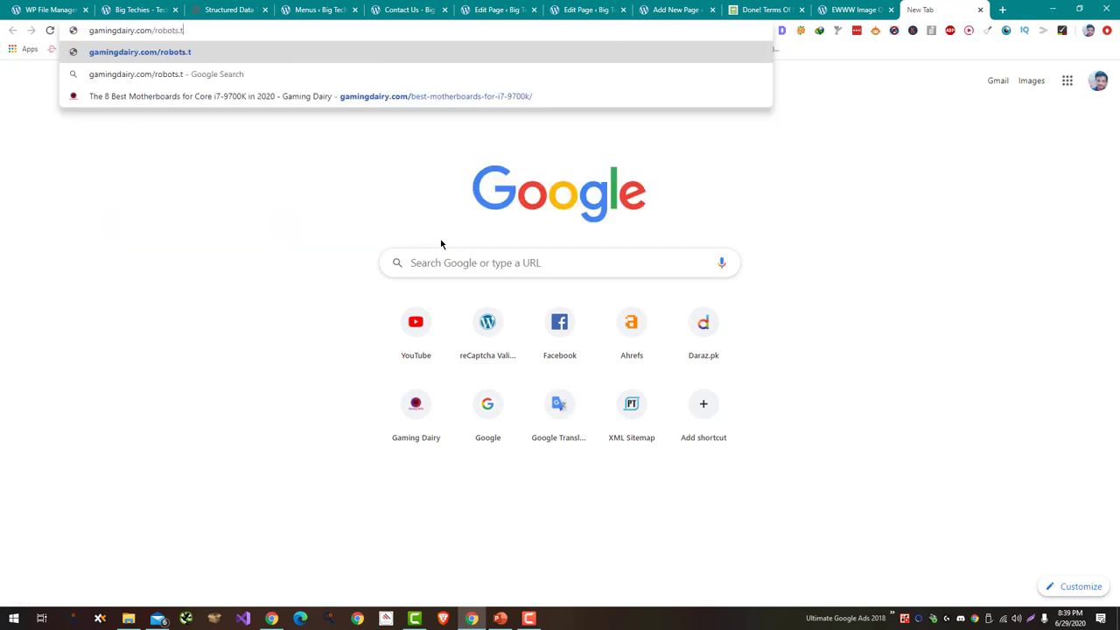
key(Return)
key(ctrl+a)
key(ctrl+c)
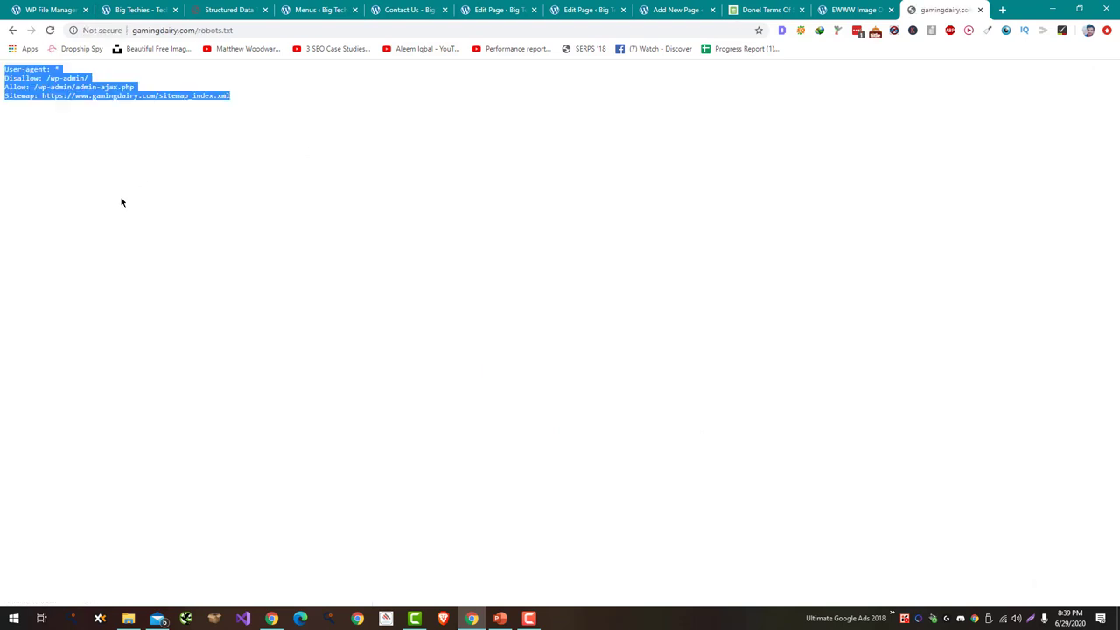
Paste the copied rules into the site's robots.txt, change the sitemap URL's domain name to bigtechies, and save and close the file.
key(ctrl+1)
click(522, 367)
key(ctrl+v)
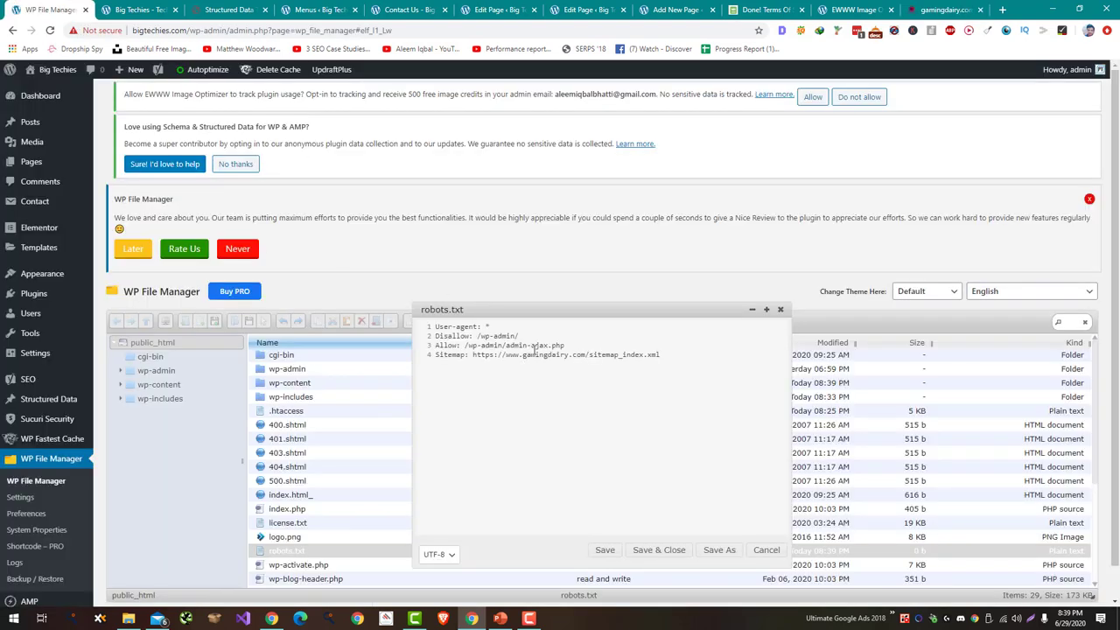
double_click(140, 29)
key(ctrl+c)
double_click(545, 354)
key(ctrl+v)
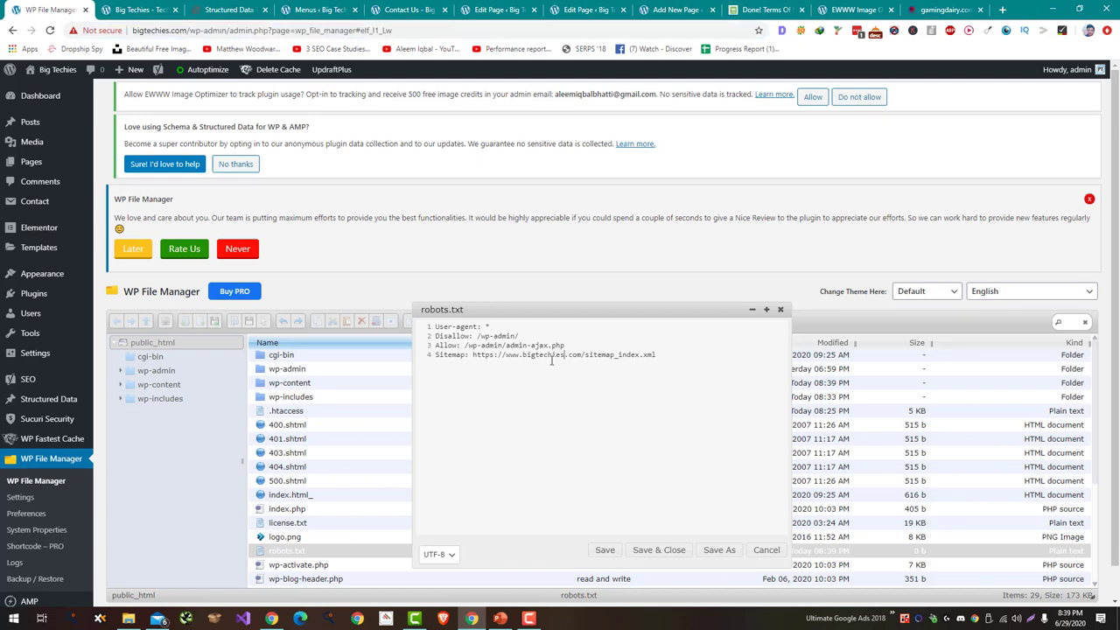
click(669, 552)
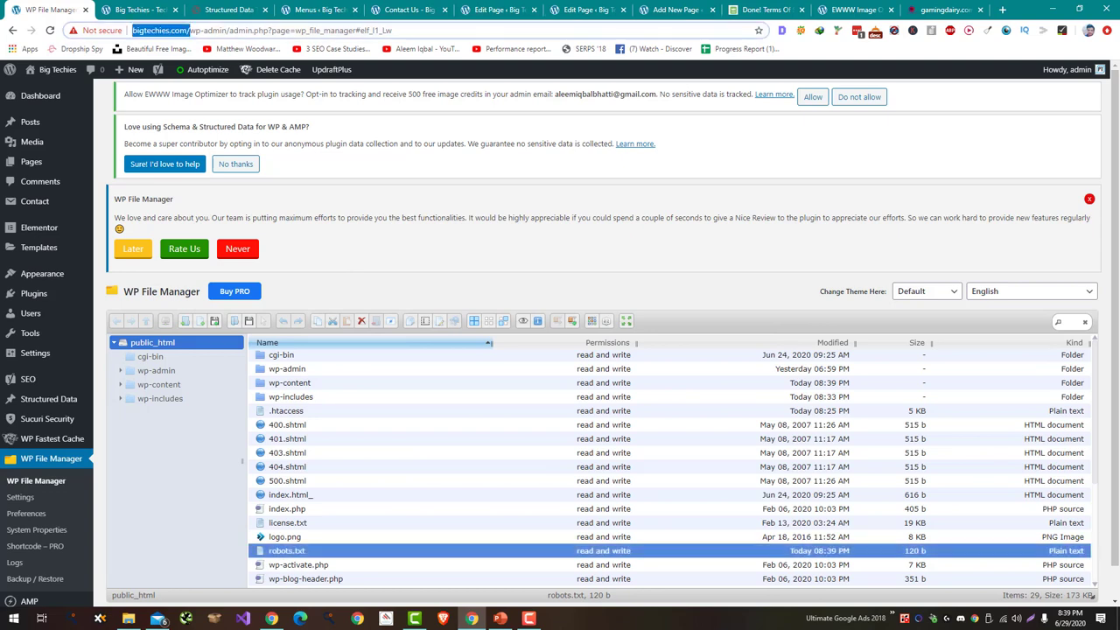
drag(176, 30, 3, 2)
key(ctrl+c)
key(ctrl+t)
key(ctrl+v)
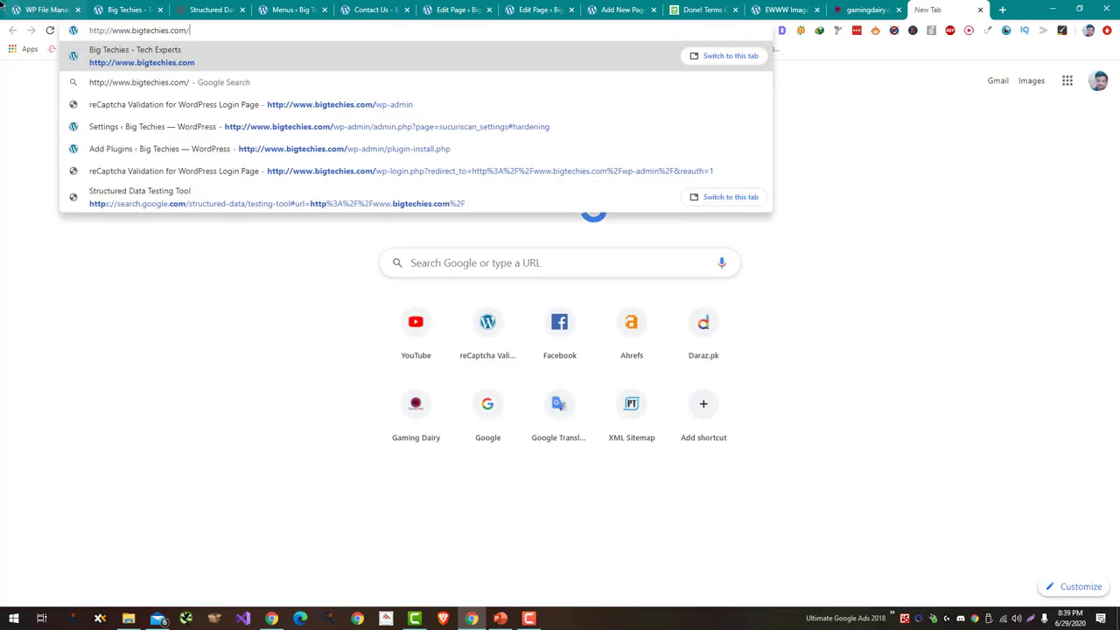
text(robo)
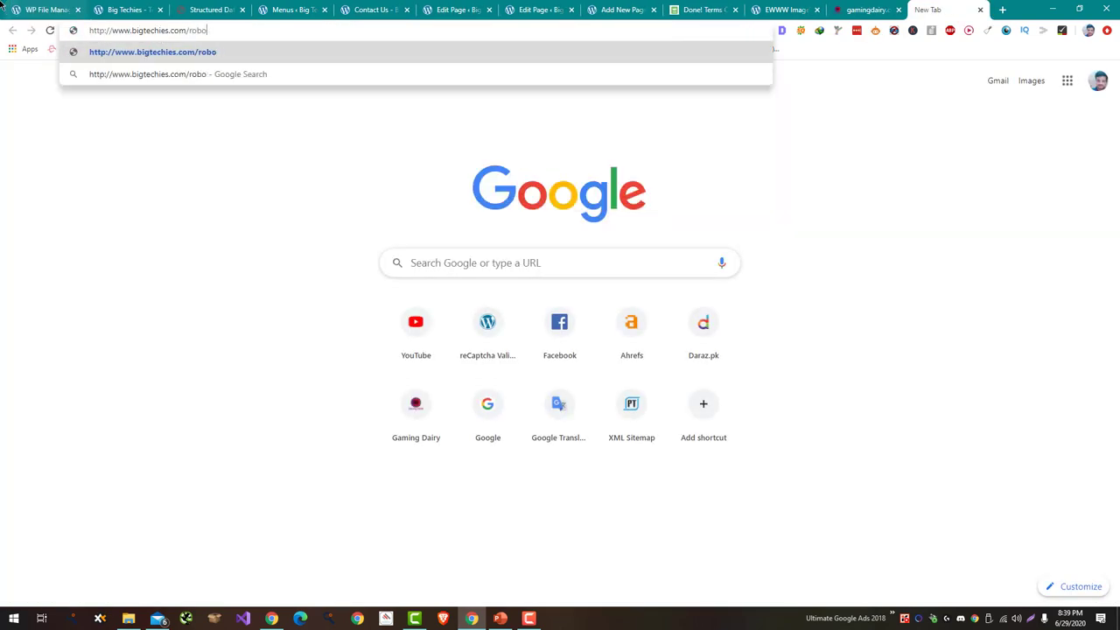
text(ts.txt)
key(Return)
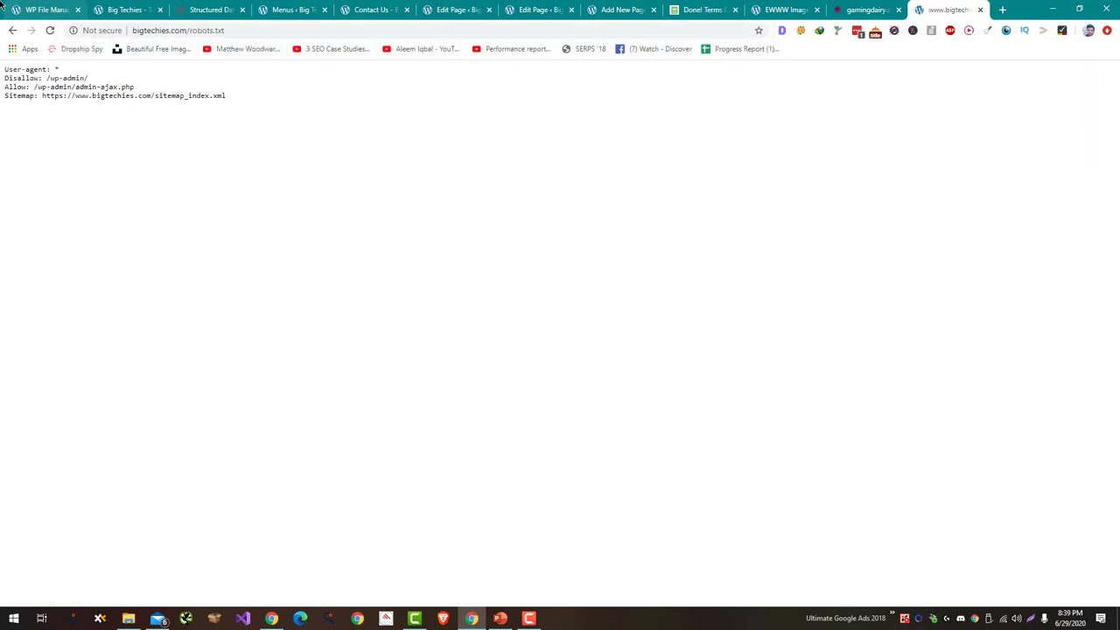
key(ctrl+w)
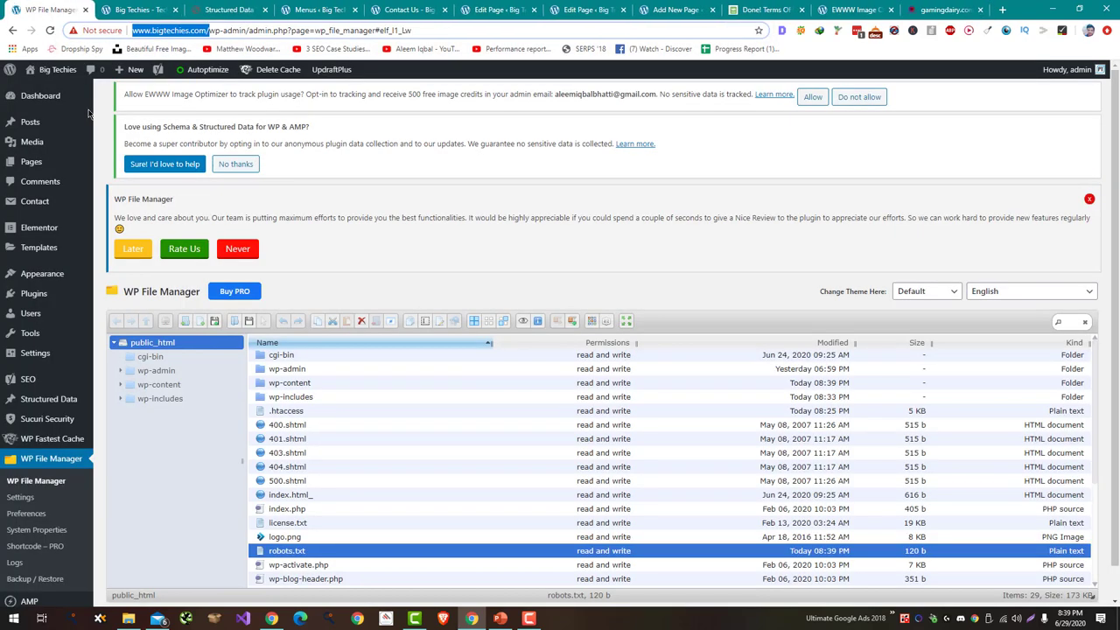
Open the Yoast SEO settings, view the social profiles, and go to the homepage title and meta description fields in Search Appearance.
scroll(419, 185, down, 1)
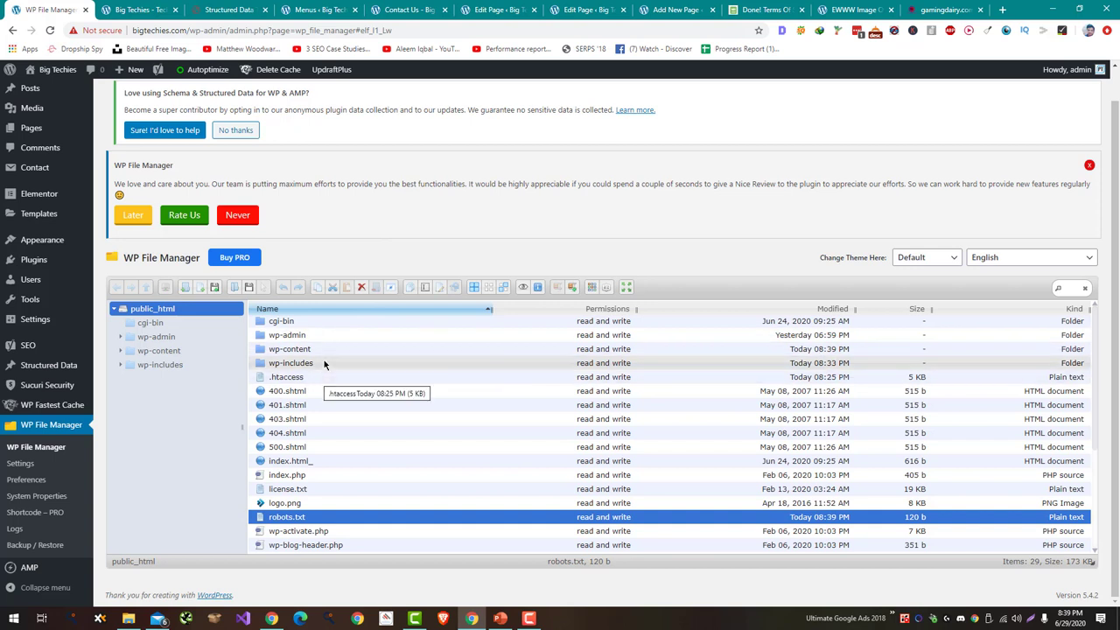
click(75, 352)
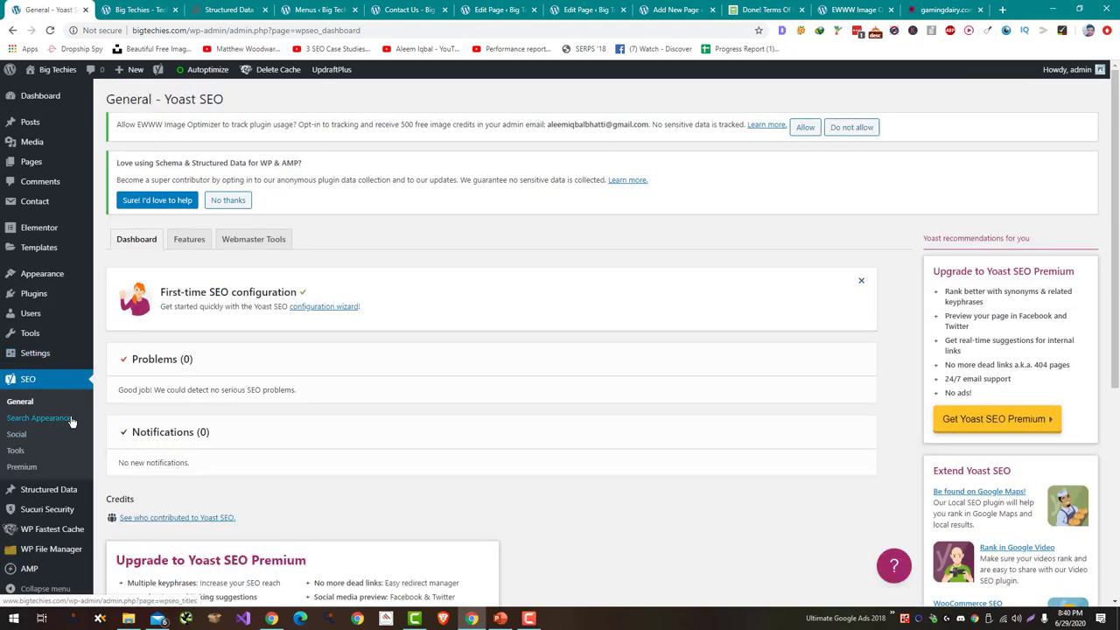
click(57, 439)
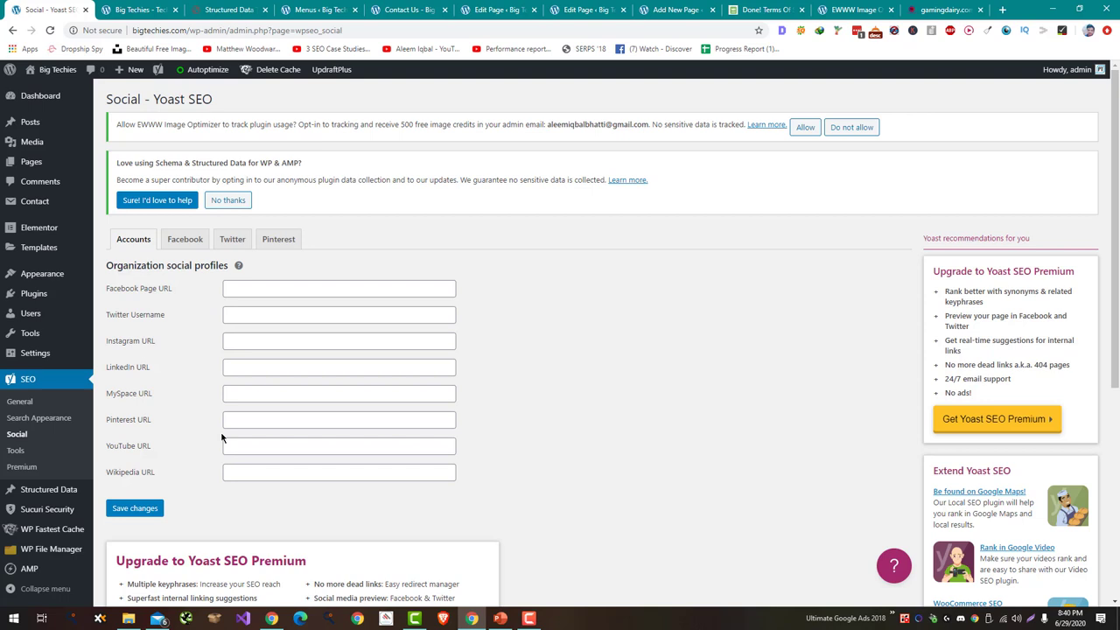
click(52, 417)
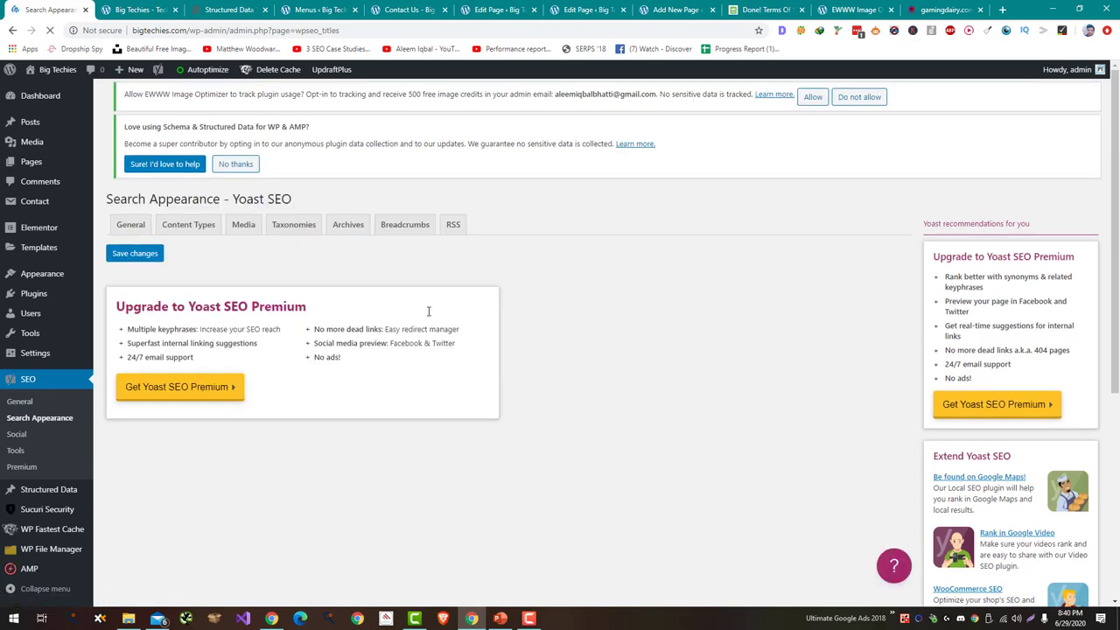
scroll(420, 317, down, 2)
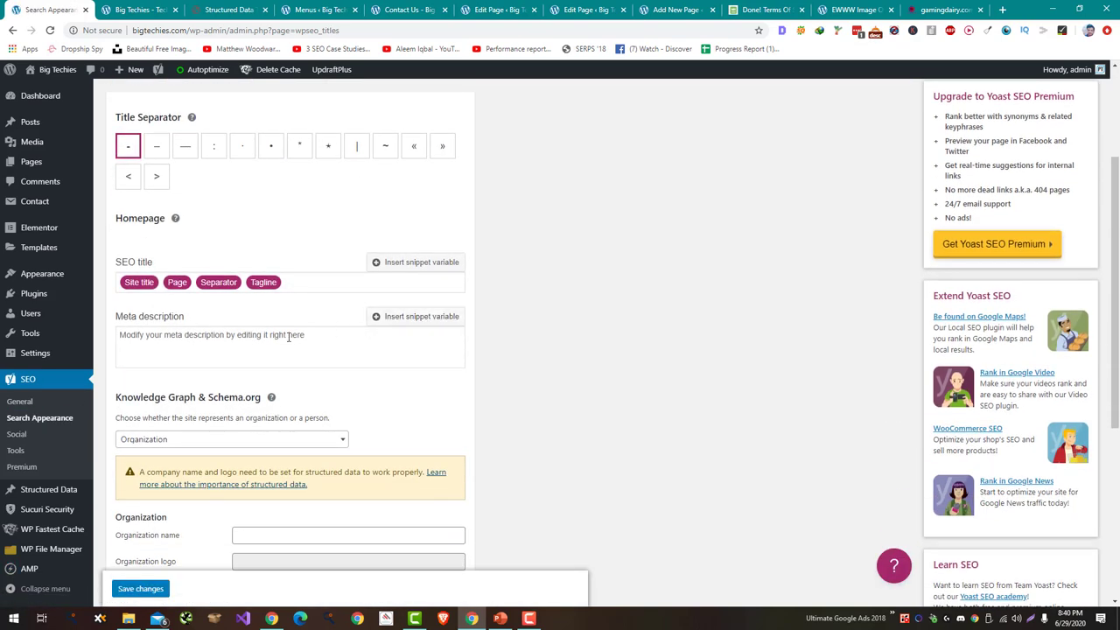
triple_click(282, 281)
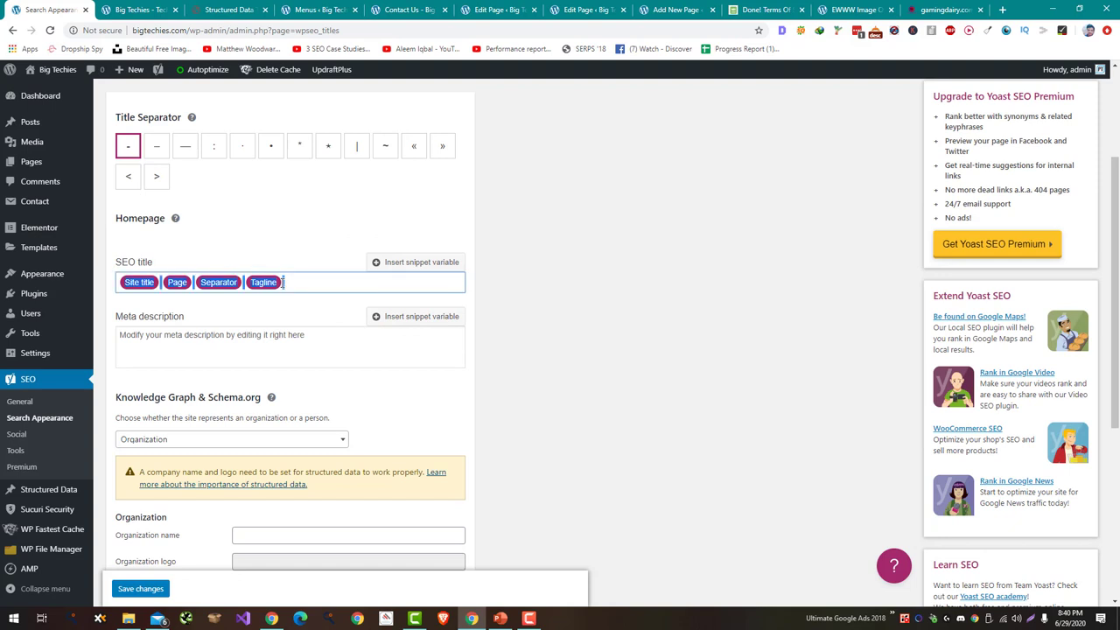
click(265, 347)
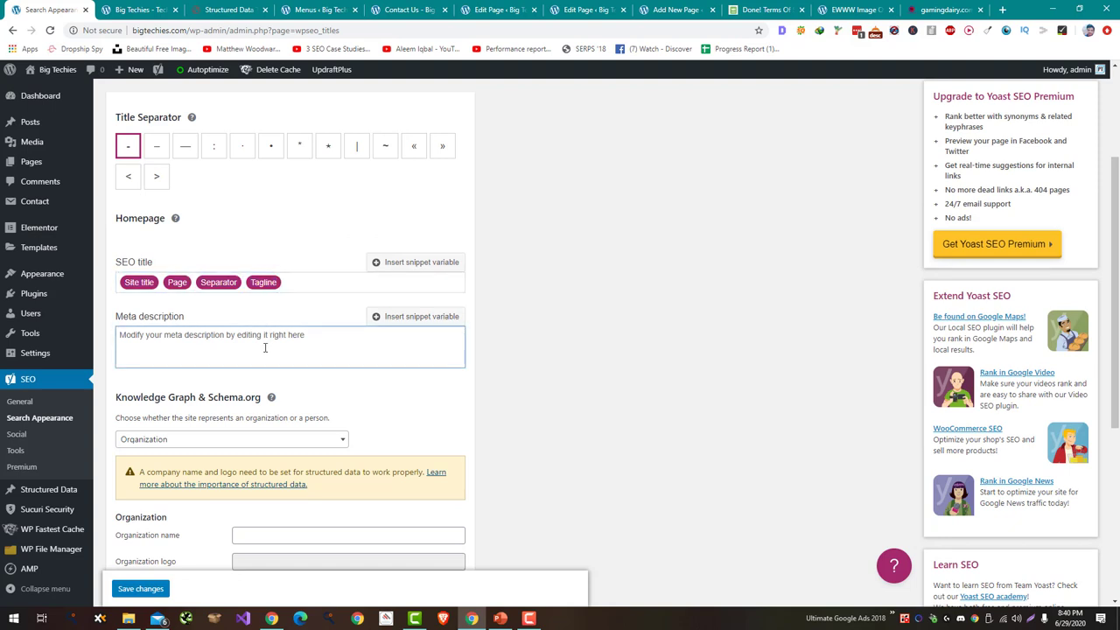
Search Google for site:gamingdairy.com and examine the homepage result's title and description as an example.
key(ctrl+t)
text(site:gam)
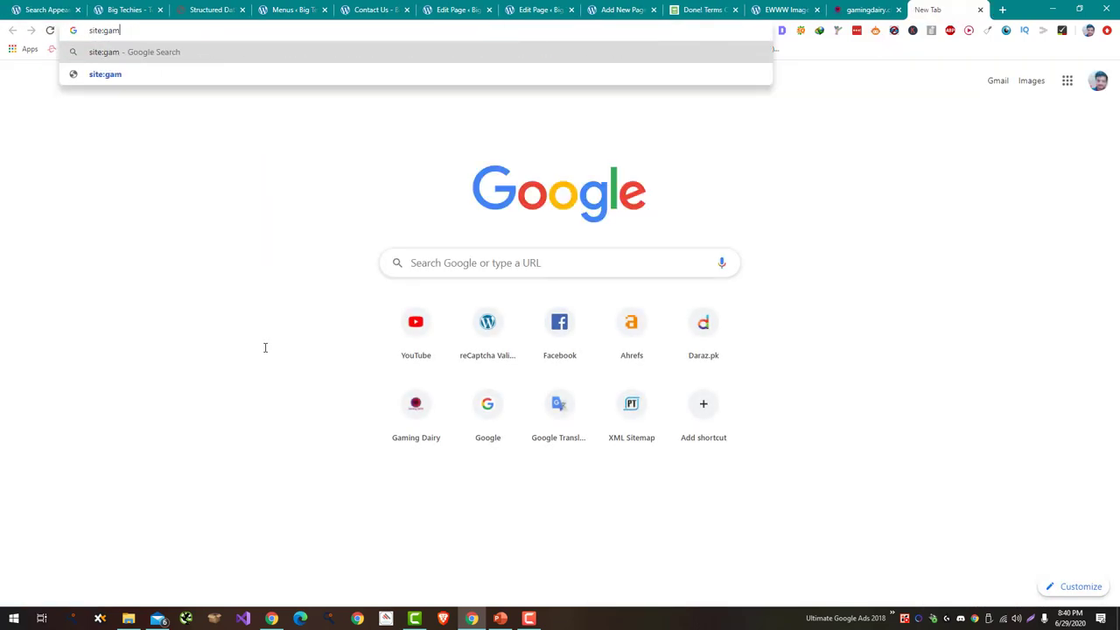
text(ingdairy.com)
key(Return)
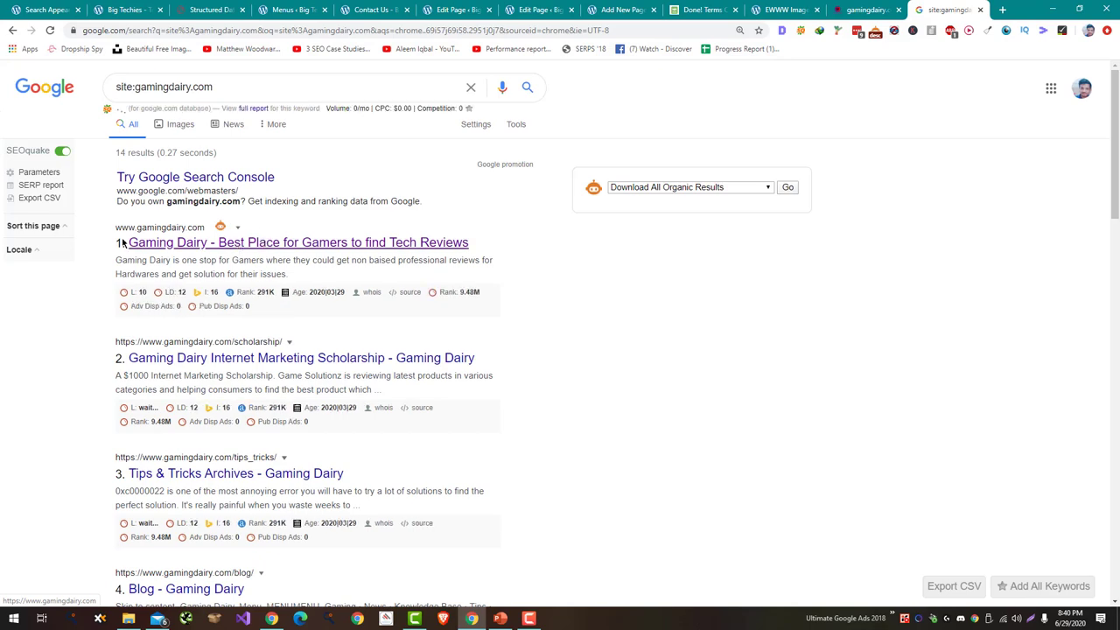
drag(123, 241, 490, 260)
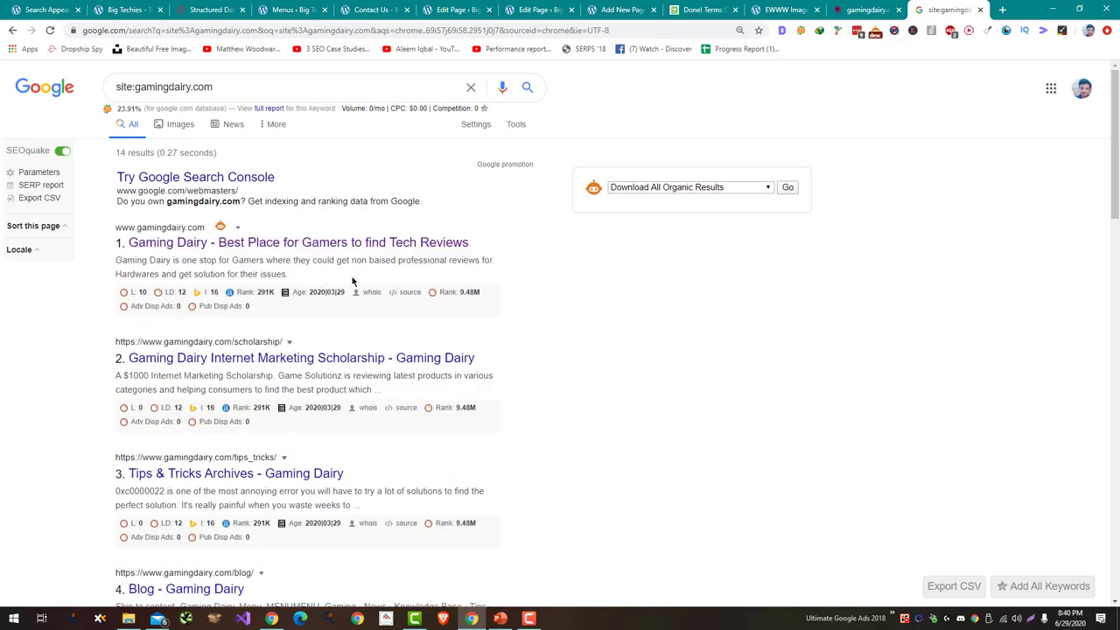
drag(288, 274, 74, 175)
key(ctrl+1)
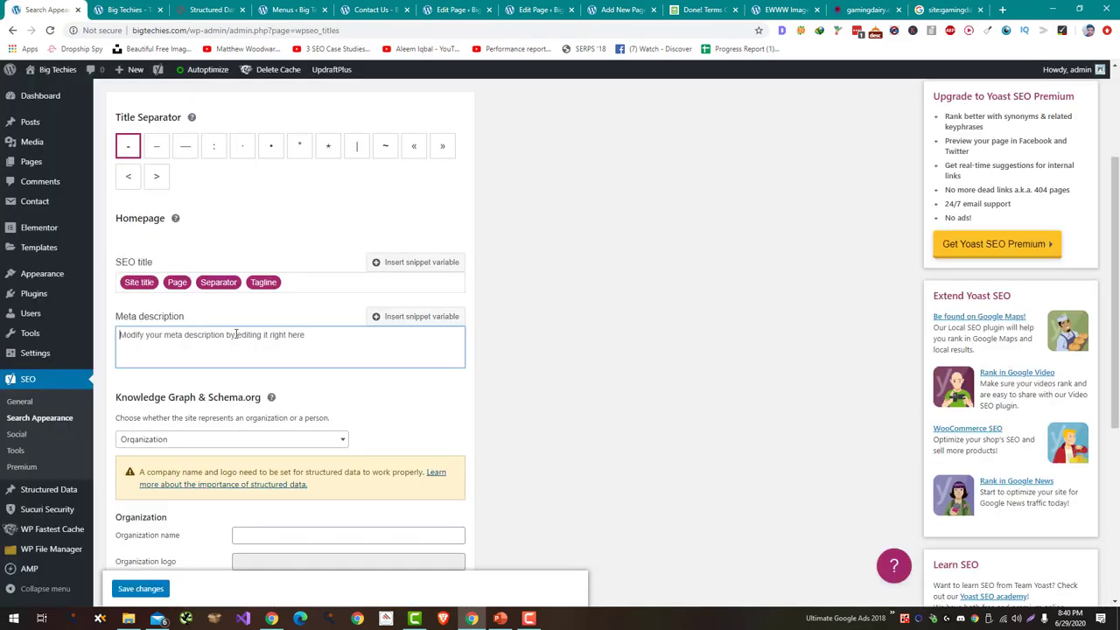
Replace the homepage SEO title's snippet variables with "Big Techies - Leading Digital Marketing Services Provider".
click(293, 282)
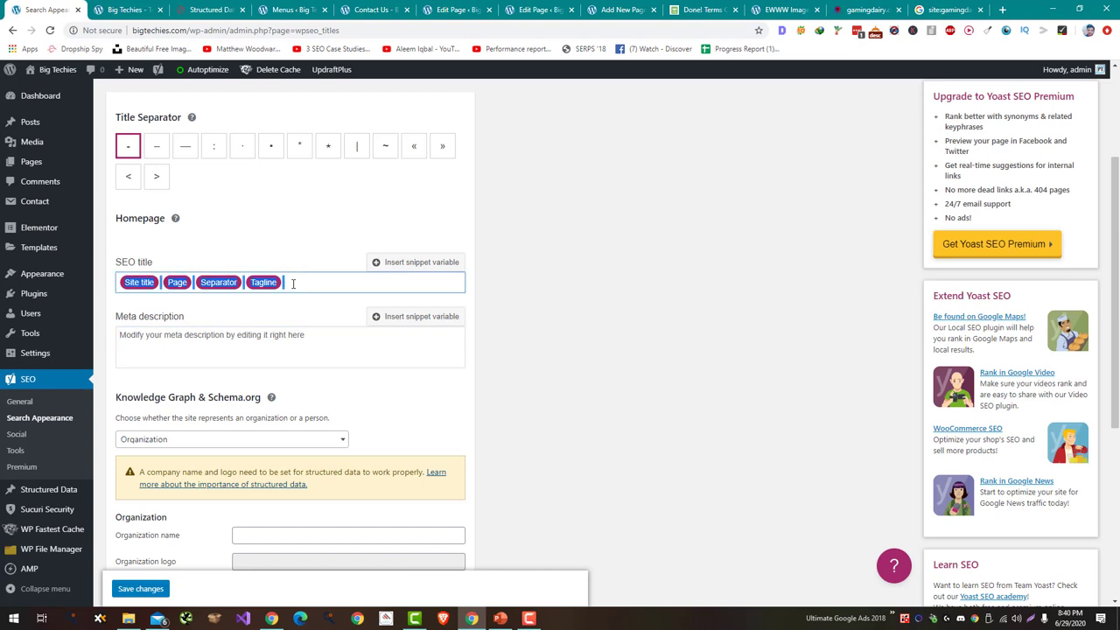
key(ctrl+a)
text(Big Te)
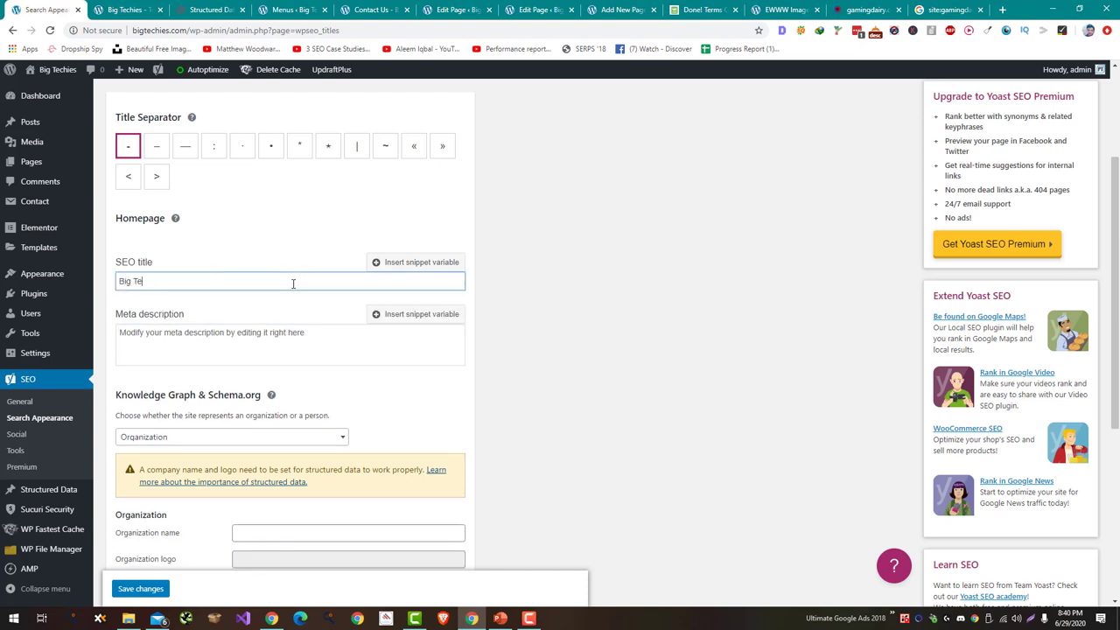
text(chies - We are the Leading Tech)
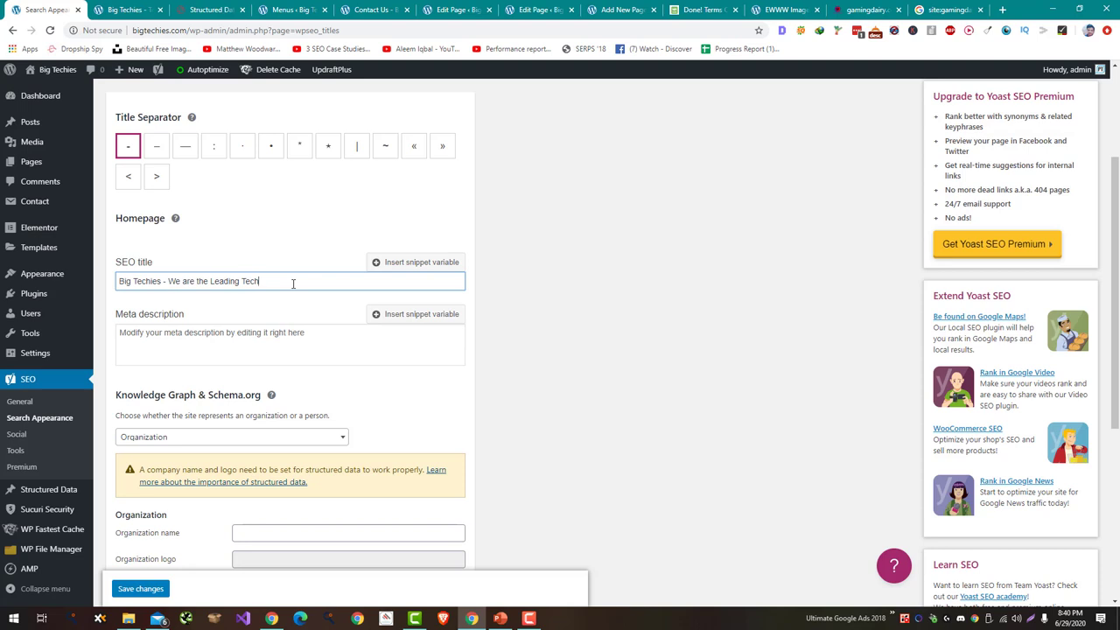
key(BackSpace)
key(BackSpace)
key(BackSpace)
key(BackSpace)
text(Digital Marketing Services Provide)
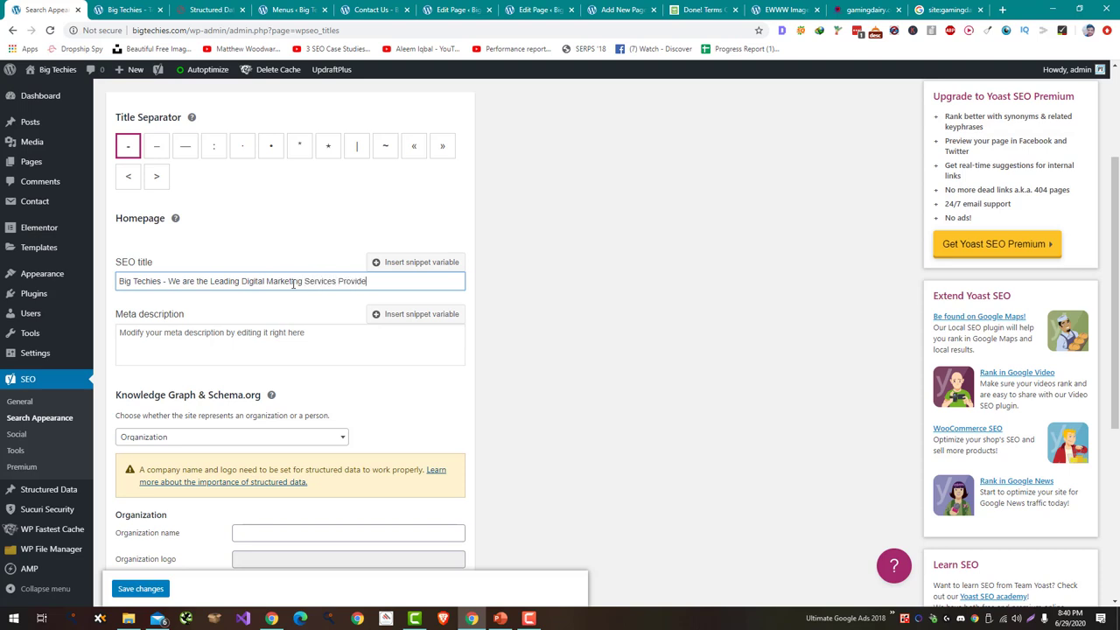
text(r)
drag(210, 286, 167, 286)
key(BackSpace)
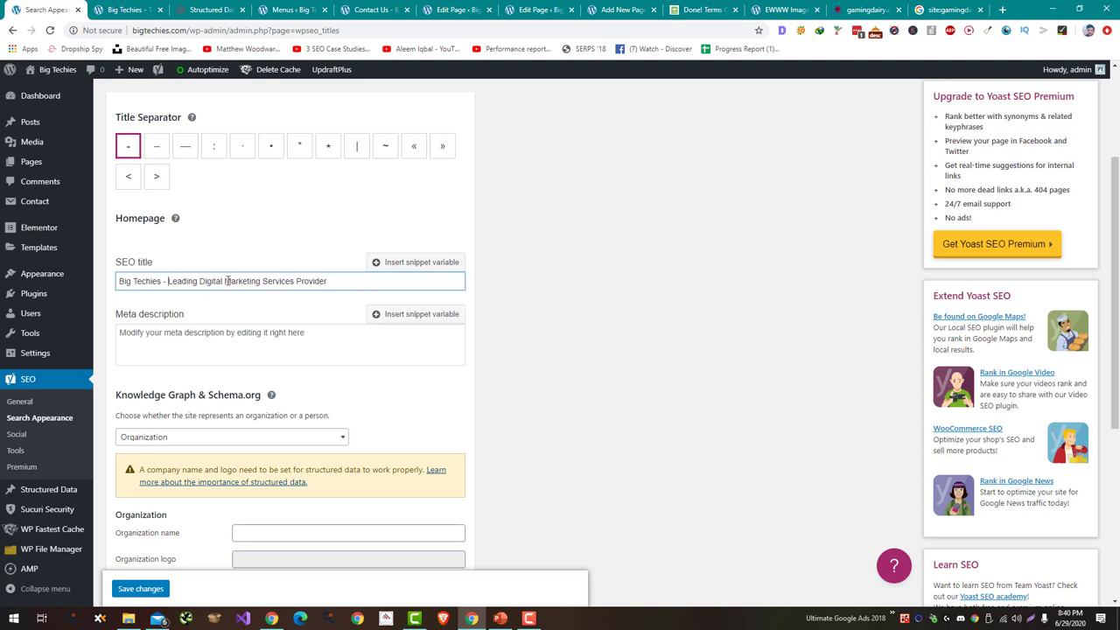
Set the homepage meta description to "We are the leading digital marketing services provider.If you want to beat your competitors you can buy our services.".
click(303, 327)
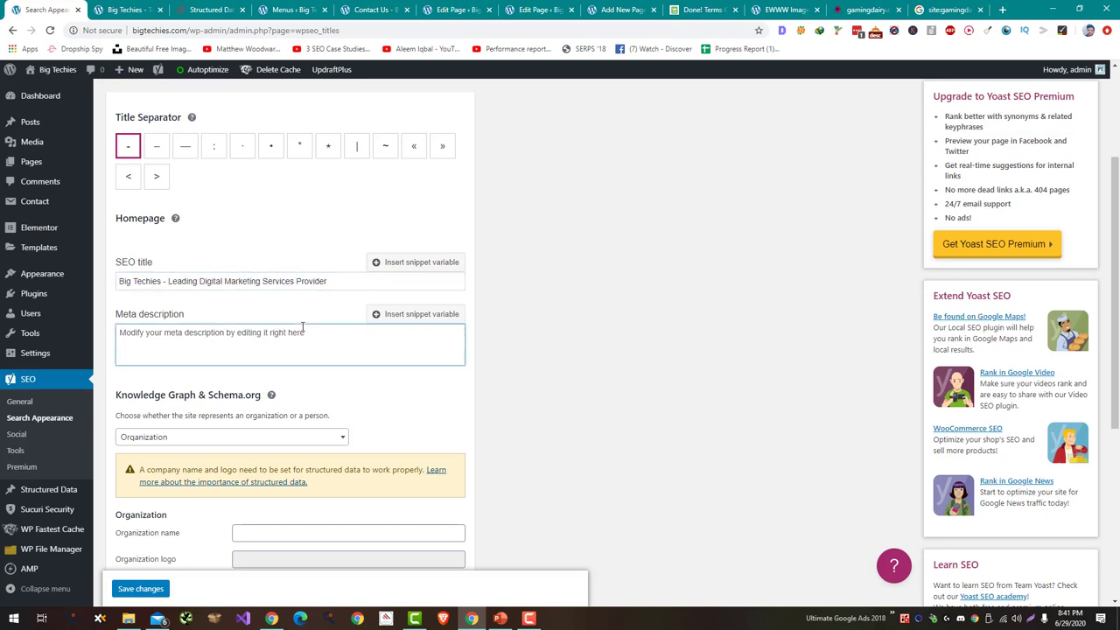
text(We are t)
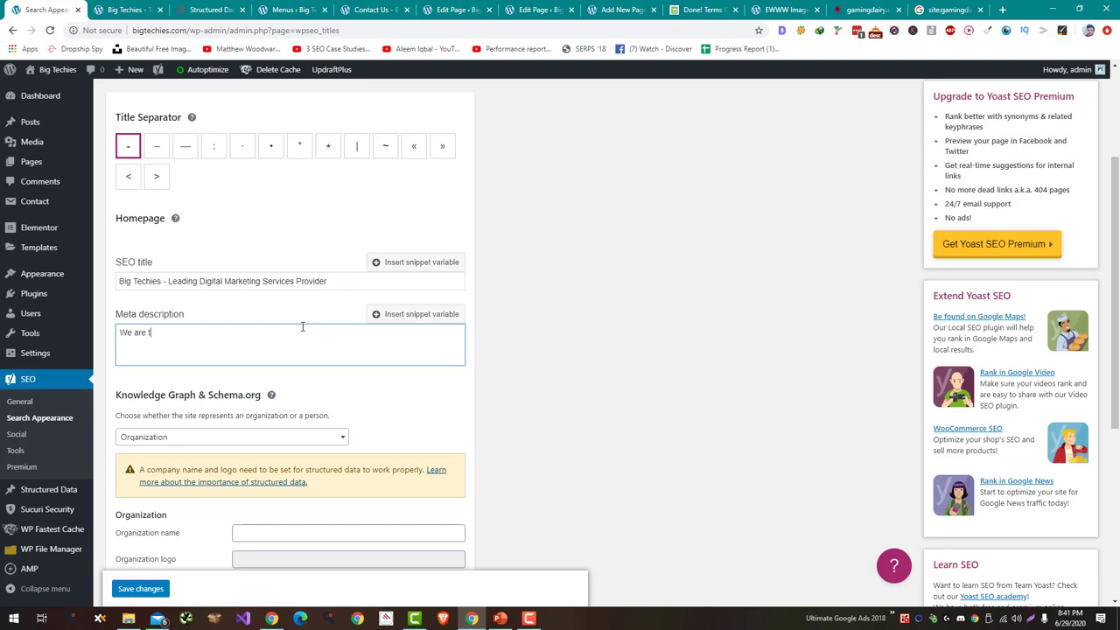
text(he leading digitam)
key(BackSpace)
text(l marketing services )
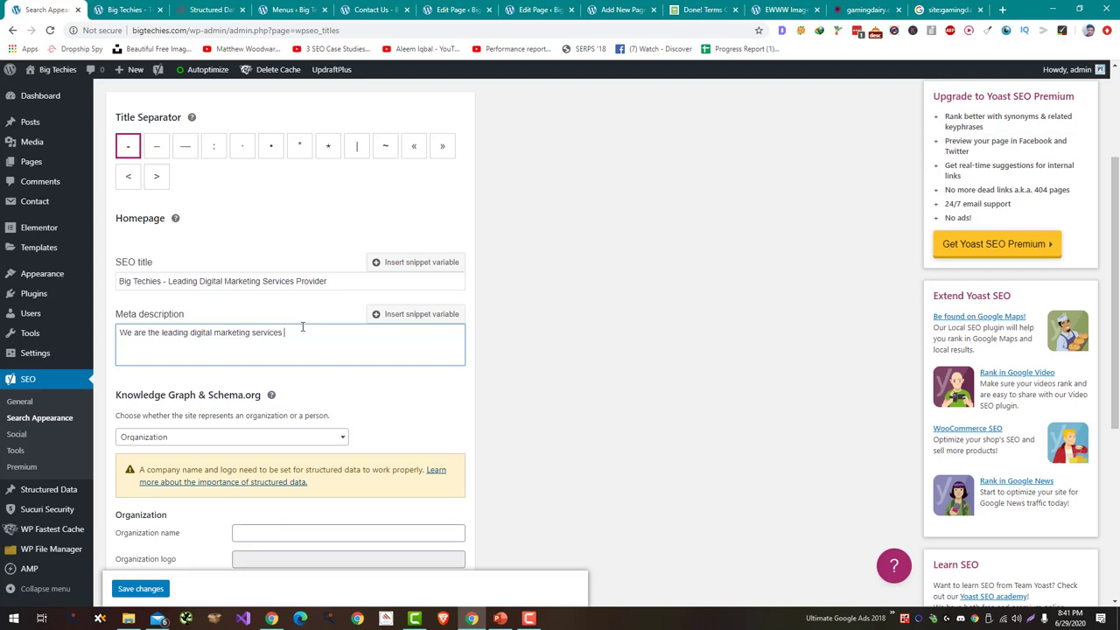
text(provider.If you want to beat your competitors)
key(BackSpace)
text(you can)
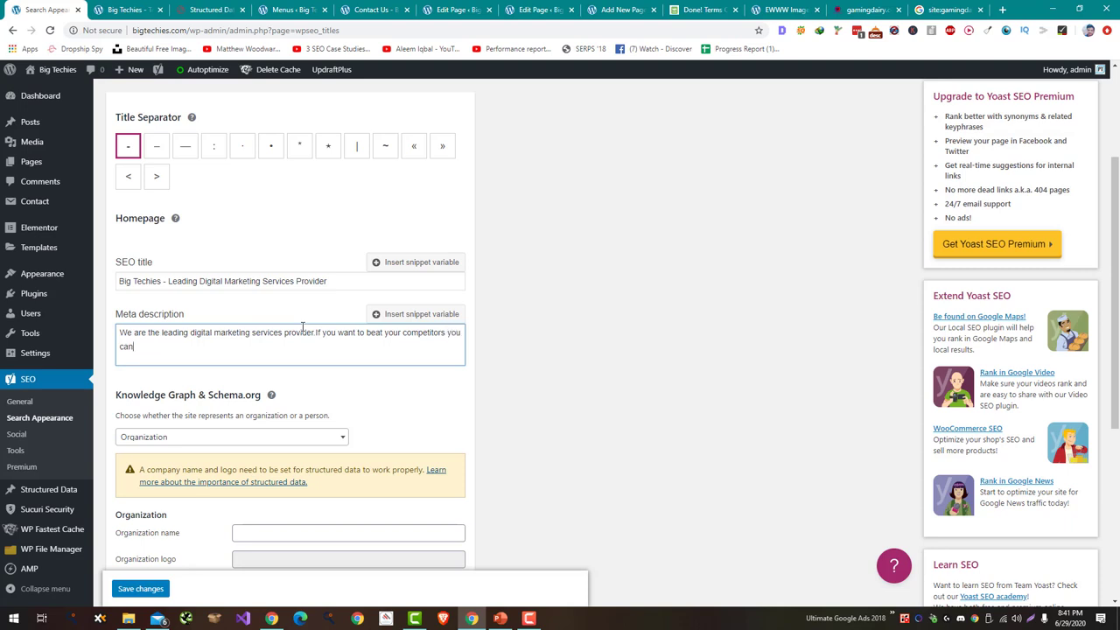
text( buy our sewr)
key(BackSpace)
key(BackSpace)
text(rvices.)
Set the organization name to "Big Techies" in the Knowledge Graph & Schema.org settings.
scroll(303, 325, down, 3)
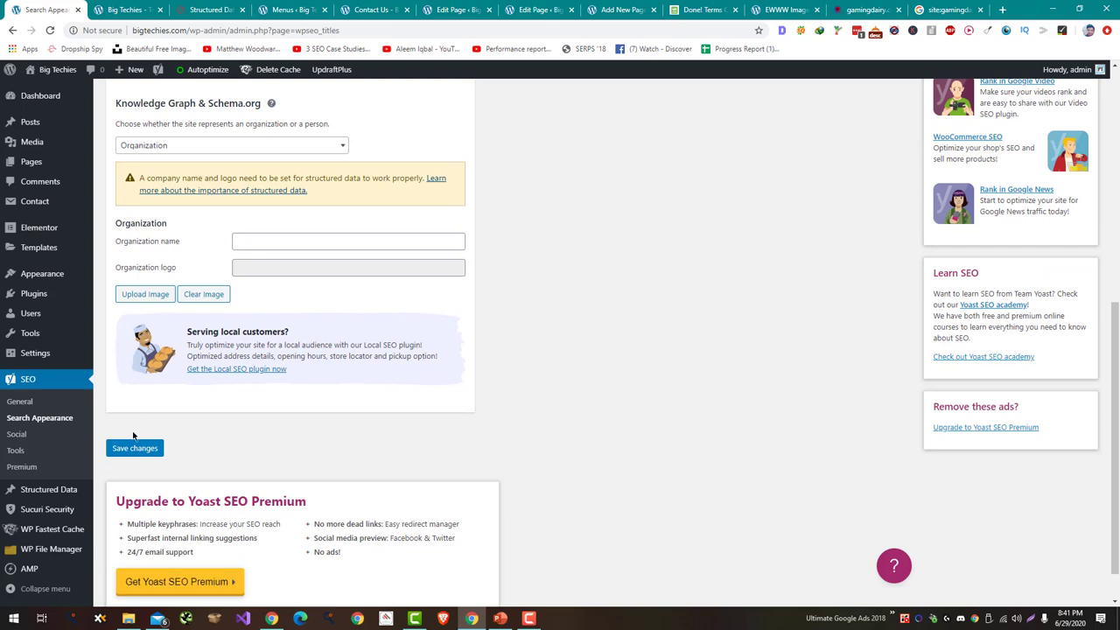
click(291, 237)
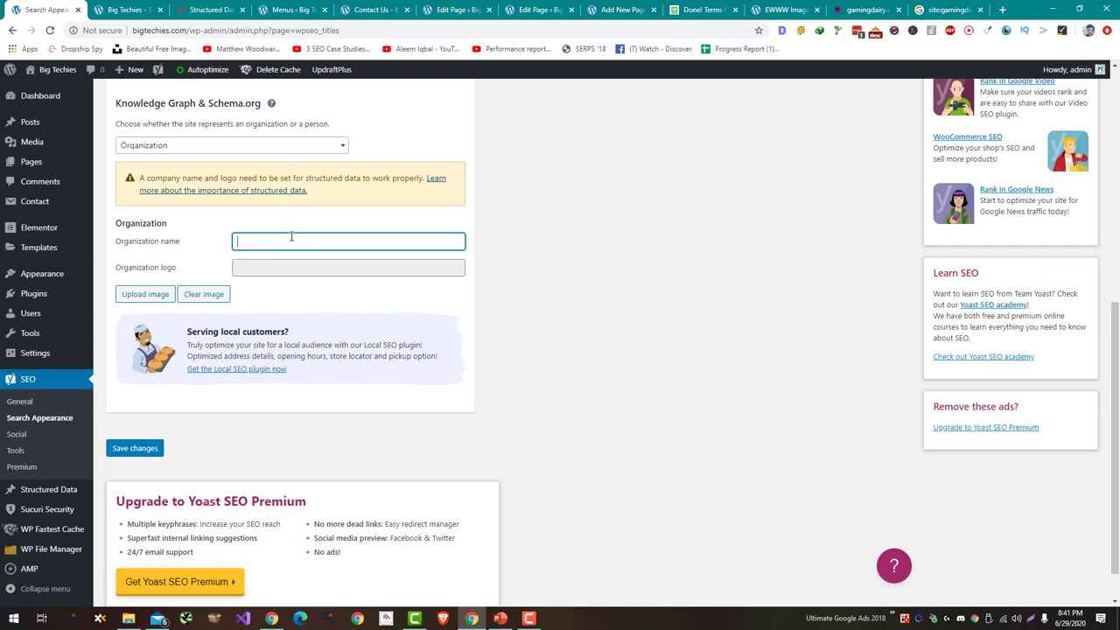
text(Big Techies)
Check the media library for an organization logo, close it without choosing an image, and save the Search Appearance changes.
click(131, 298)
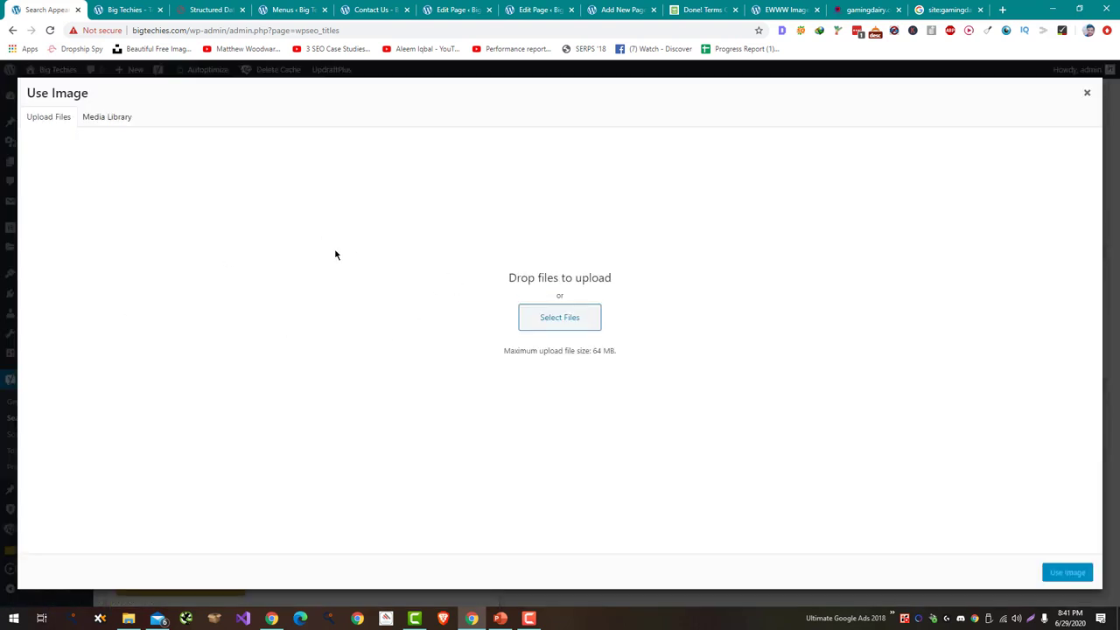
click(123, 121)
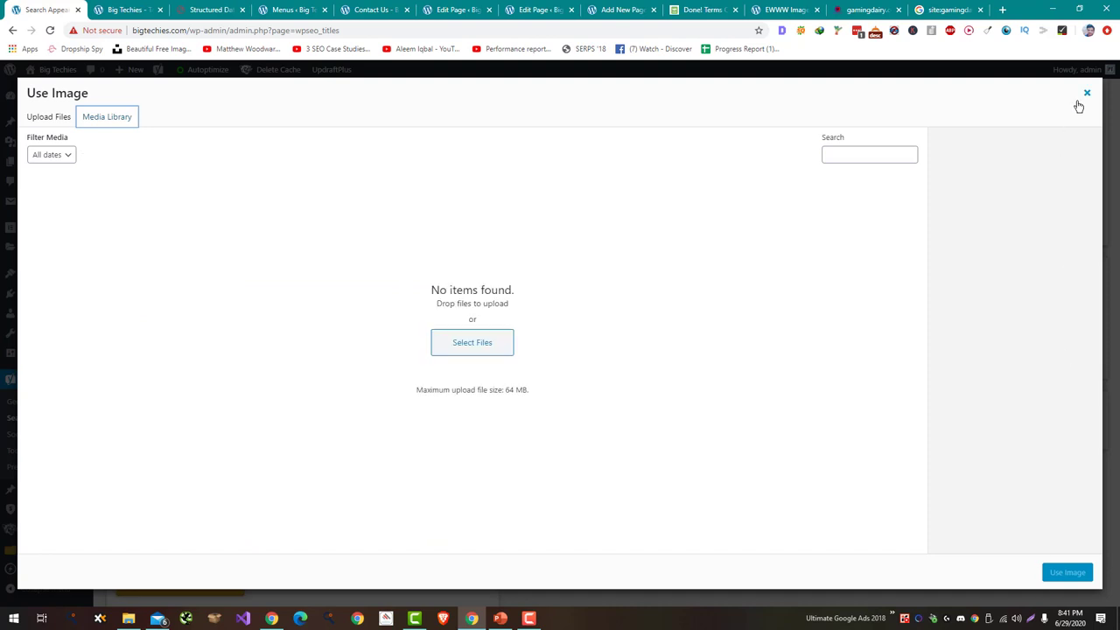
click(1086, 93)
click(140, 448)
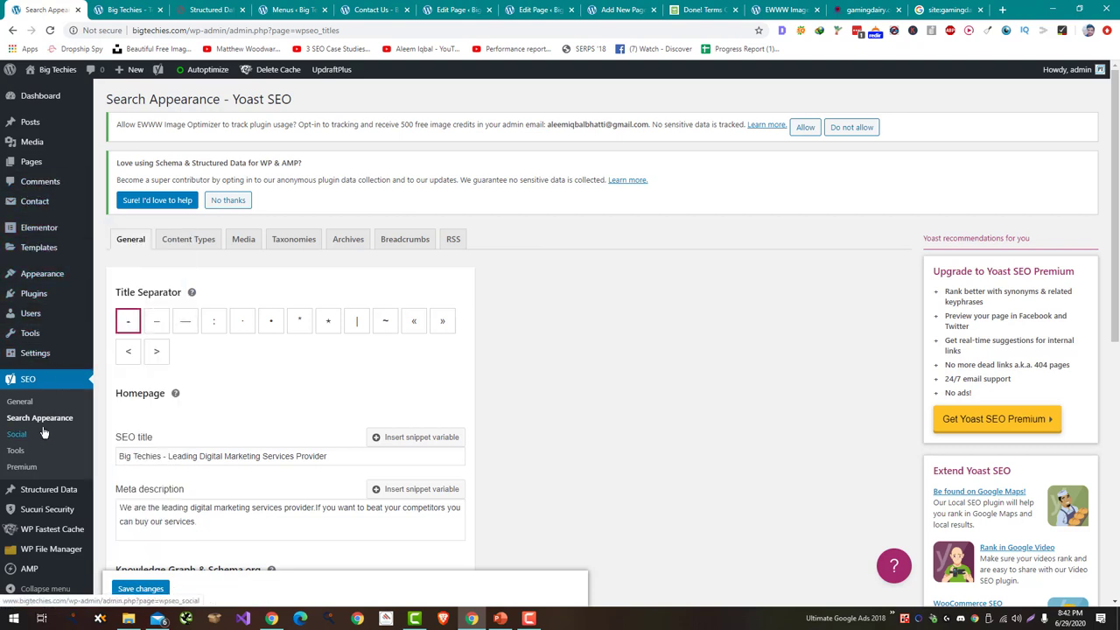
Review the saved homepage and organization settings, and look through the list of installed plugins down to Yoast SEO.
scroll(38, 403, down, 3)
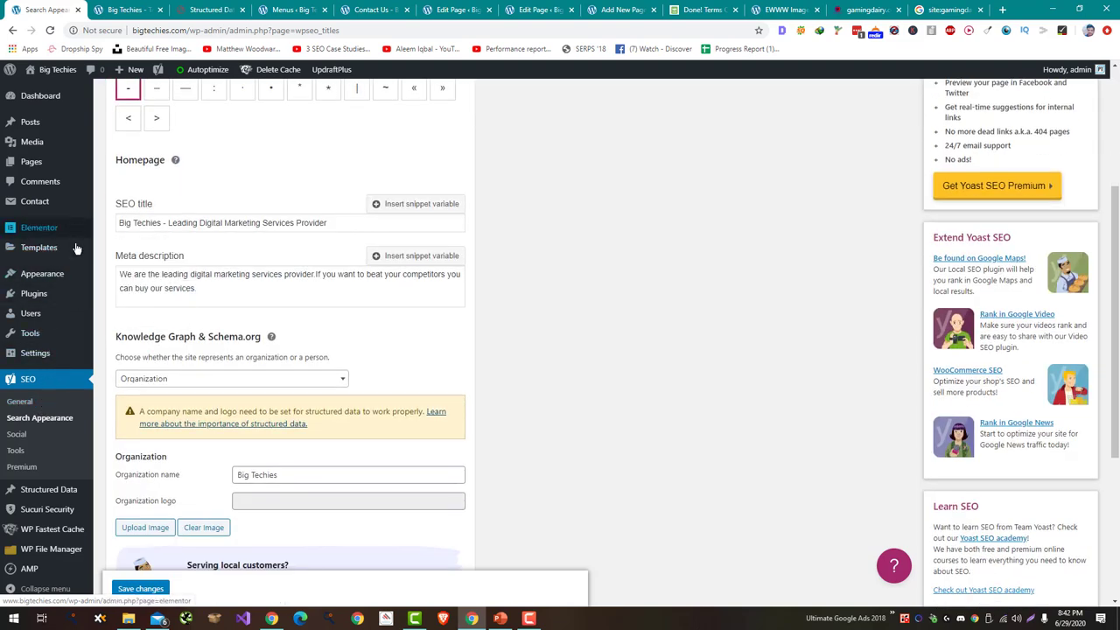
click(60, 300)
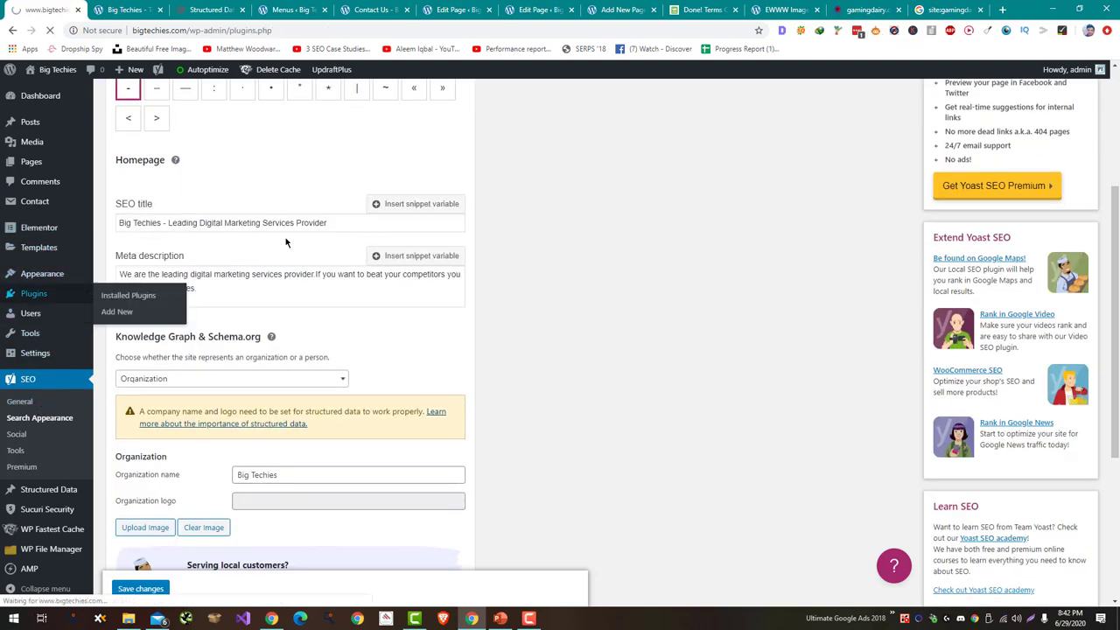
scroll(285, 237, down, 5)
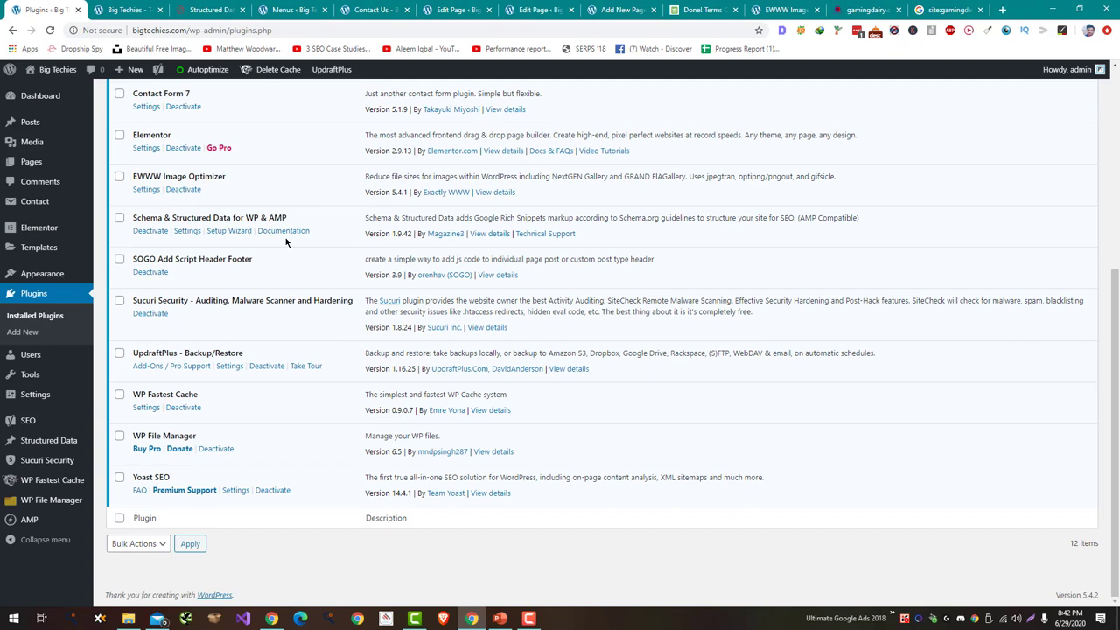